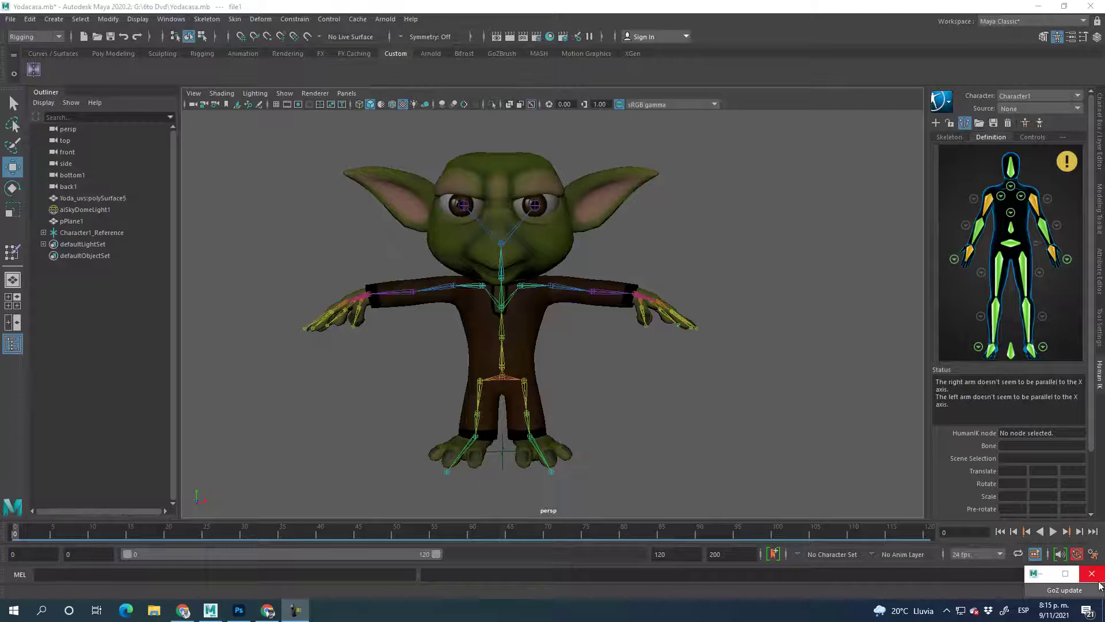
Step: Close the GoZ update window and select the character's left arm joint for a close view of the skeleton
click(1092, 573)
alt+drag(721, 311, 656, 387)
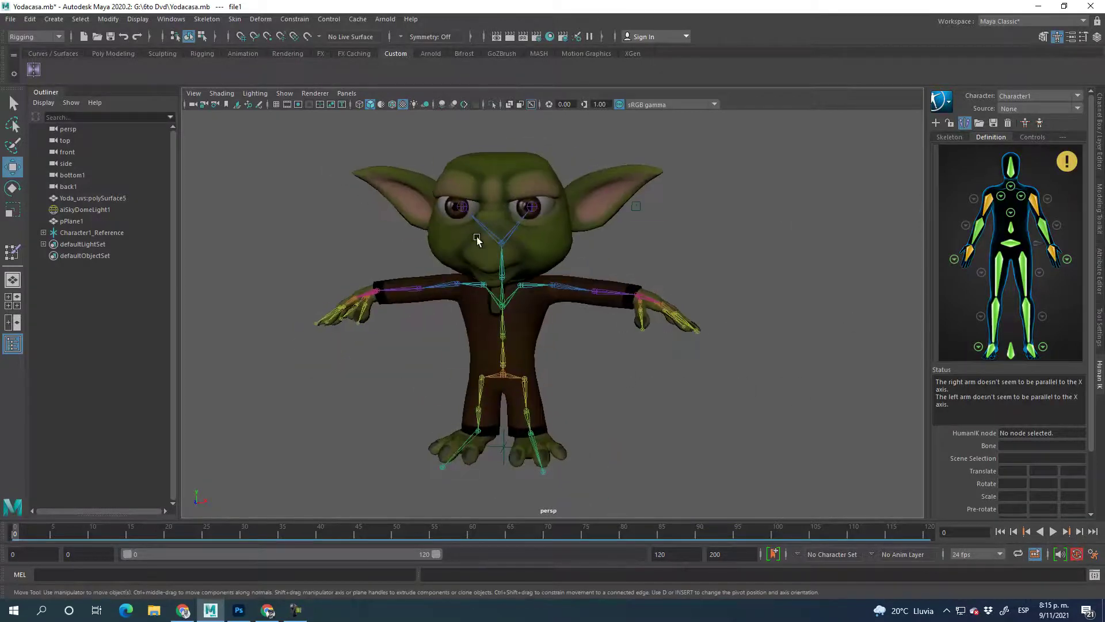
click(552, 286)
key(alt+v)
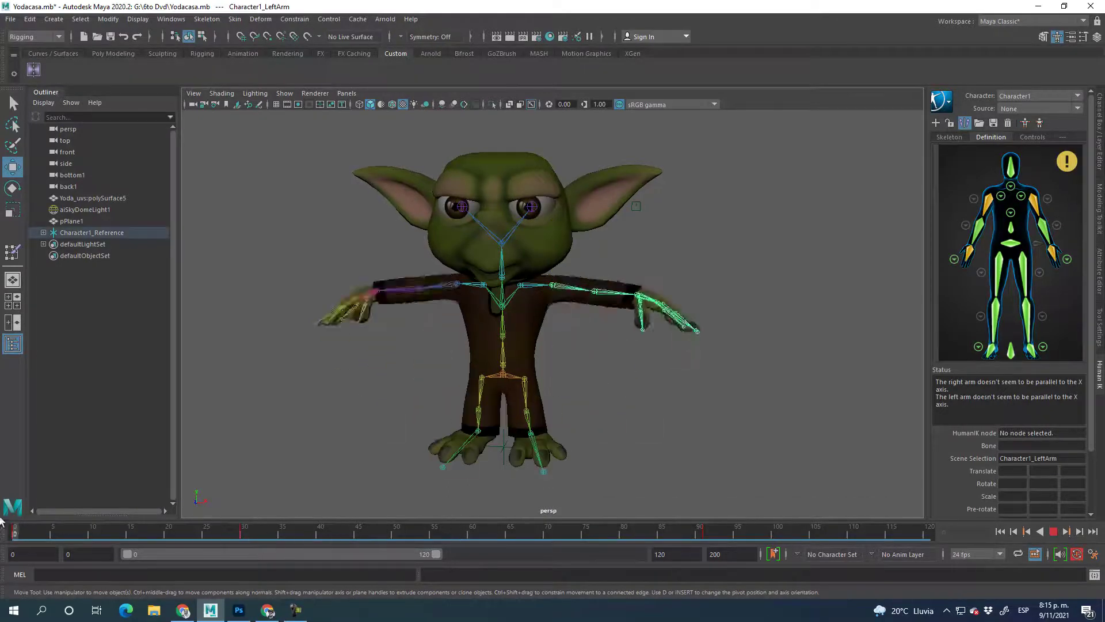
key(alt+v)
alt+drag(710, 235, 639, 248)
alt+right_drag(638, 248, 593, 402)
scroll(677, 472, down, 5)
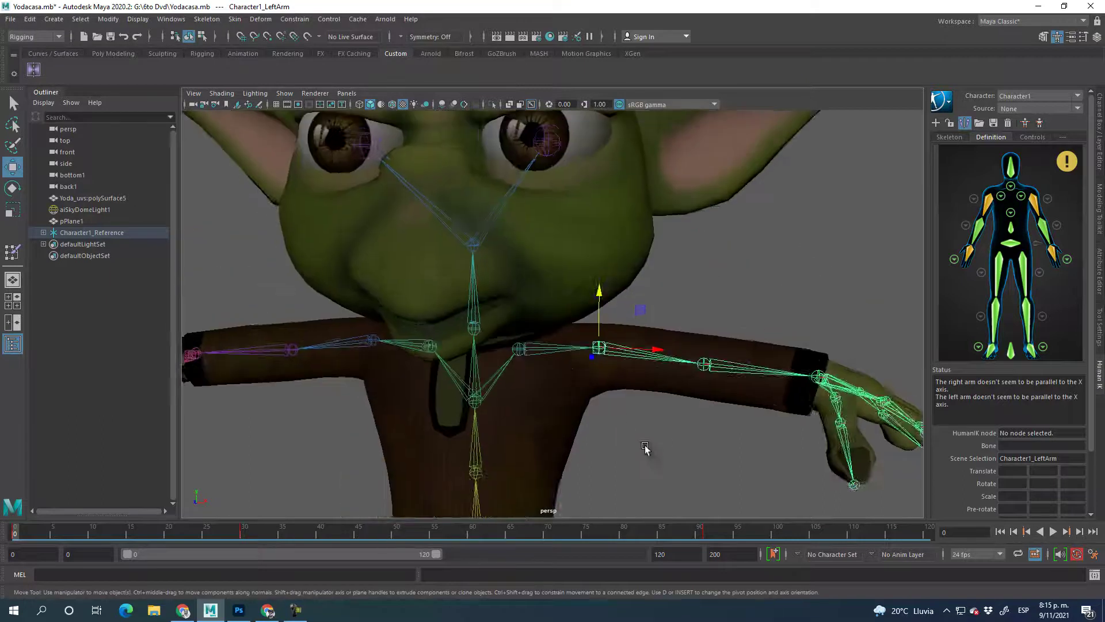
Step: Select the head joint and examine the head, eye and body joints from the side and the front
click(496, 265)
alt+drag(498, 275, 608, 285)
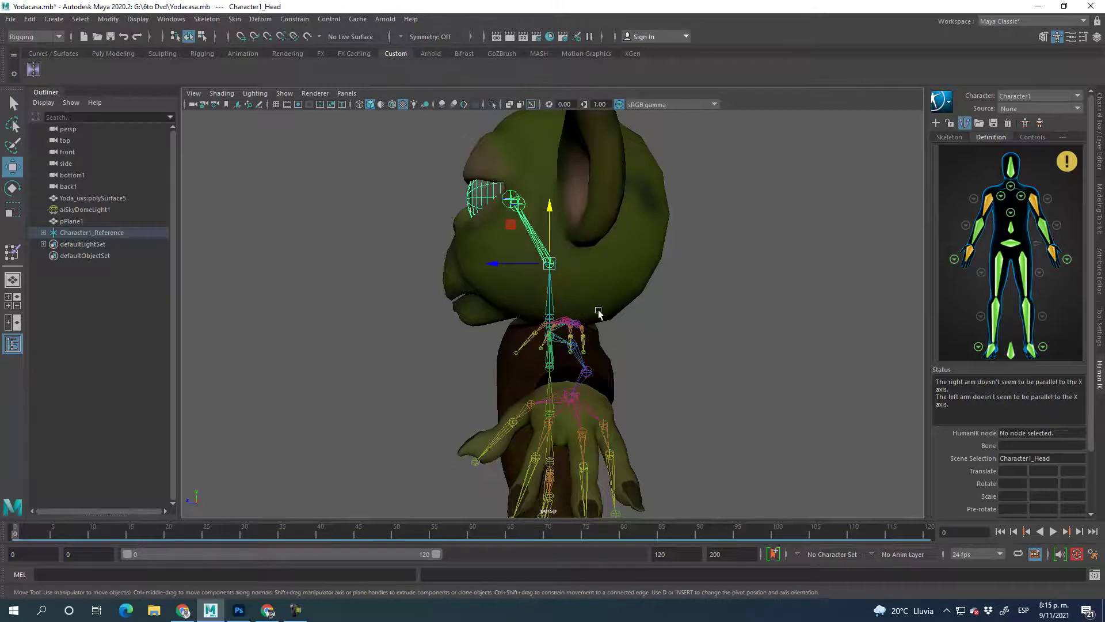
alt+drag(494, 307, 575, 311)
scroll(586, 408, down, 5)
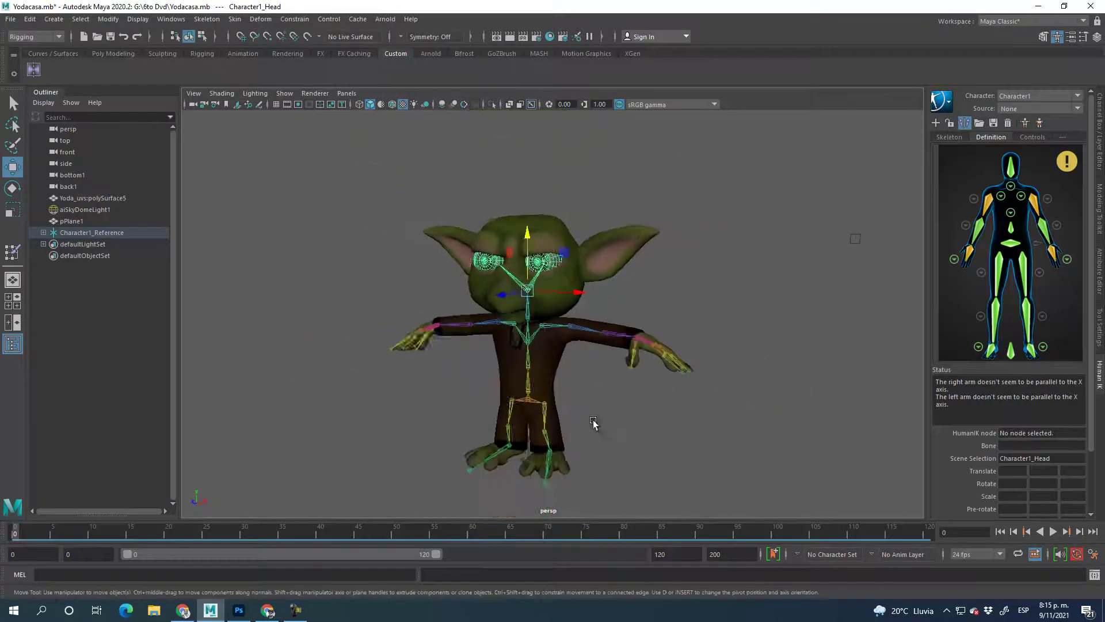
alt+middle_drag(555, 410, 520, 387)
alt+drag(521, 389, 558, 365)
scroll(570, 369, up, 3)
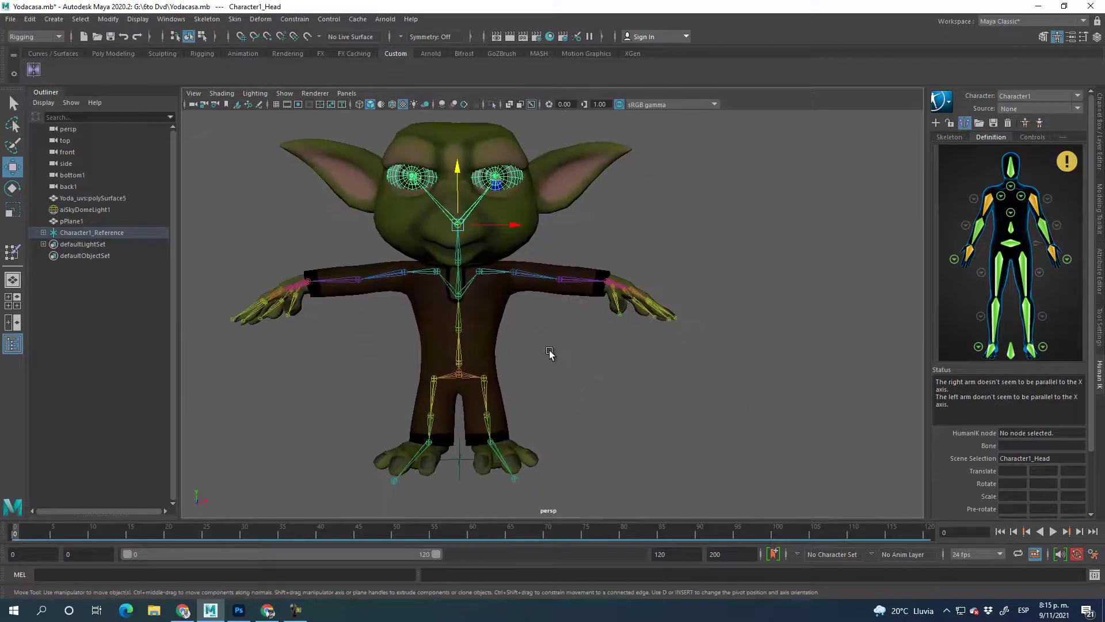
alt+drag(548, 353, 558, 353)
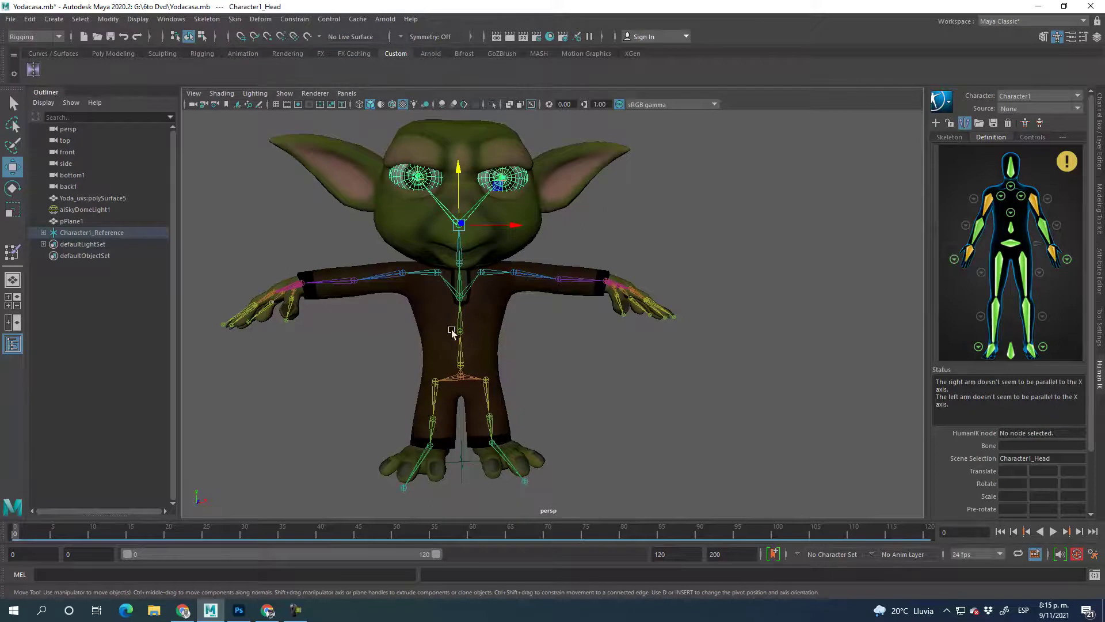
Step: Set the source of Character1 to Control Rig to create its HumanIK control rig
alt+drag(587, 356, 584, 362)
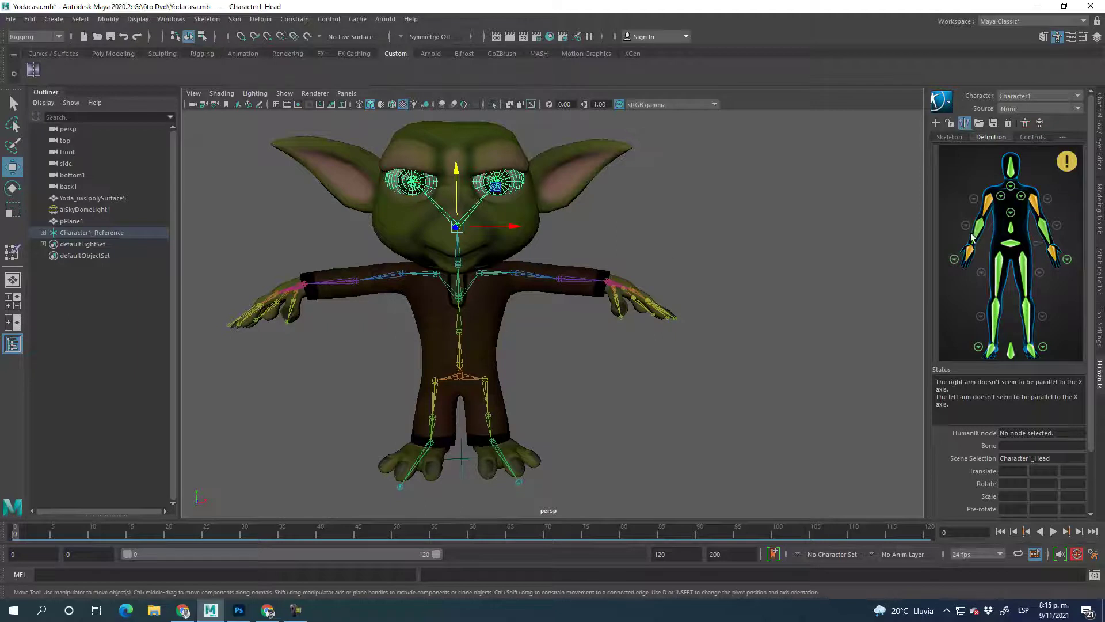
click(1077, 109)
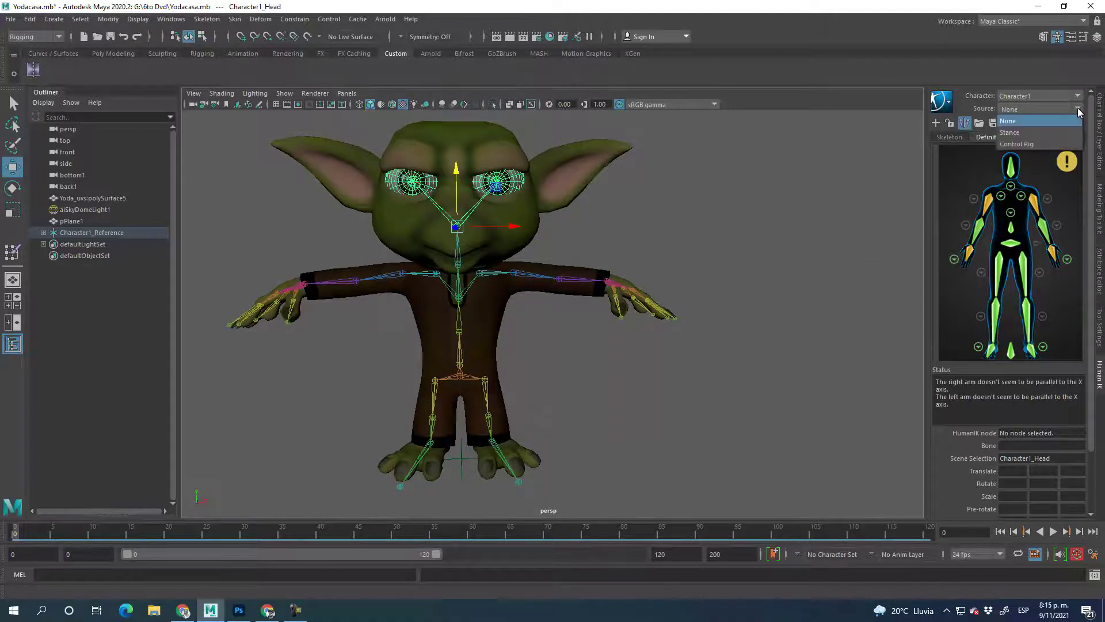
click(1018, 145)
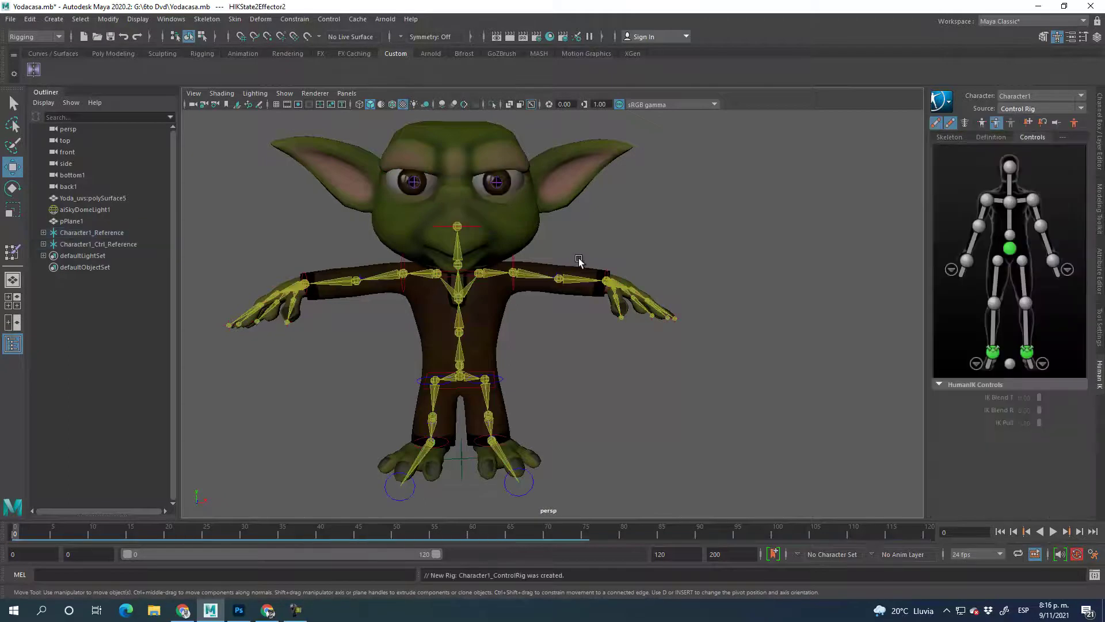
Step: Test the hips control by lowering the body, and undo the move
click(460, 387)
alt+drag(685, 402, 627, 413)
drag(495, 342, 501, 381)
key(ctrl+z)
alt+drag(595, 436, 599, 464)
Step: Test the left shoulder control by rotating the arm downward, and undo the rotation
click(513, 273)
key(e)
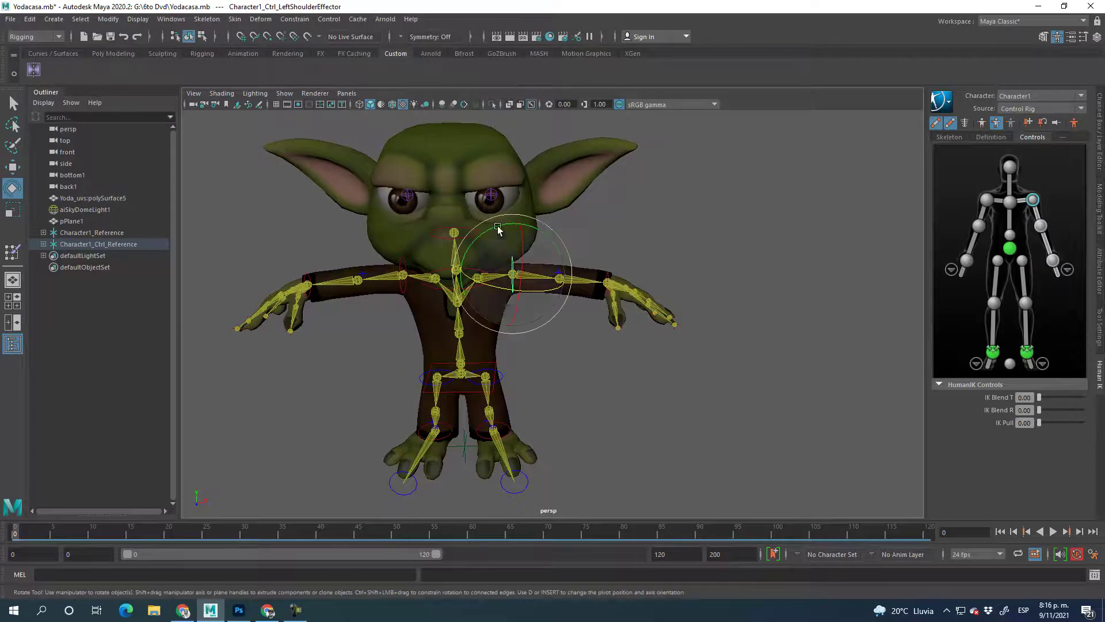
drag(536, 232, 570, 236)
click(661, 309)
key(ctrl+z)
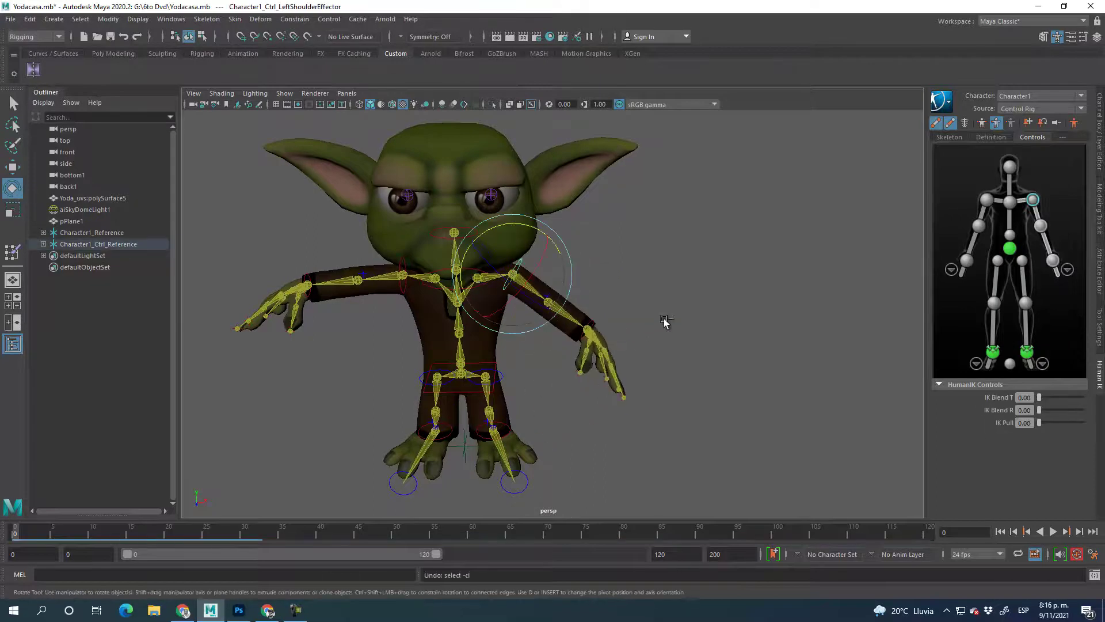
key(w)
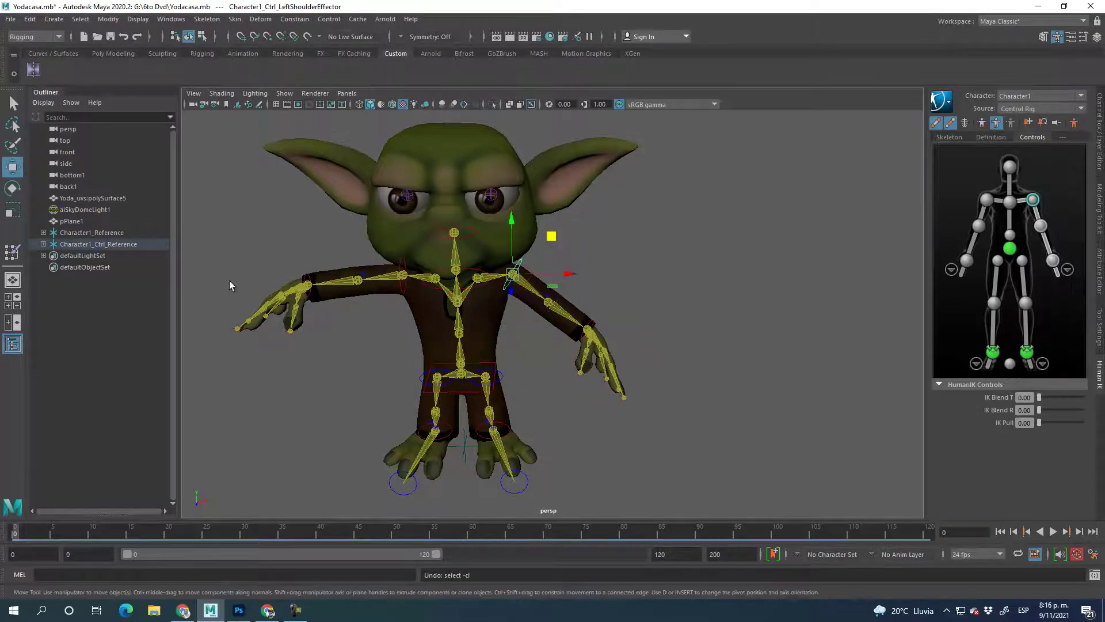
key(ctrl+z)
Step: Test the left wrist control by moving the hand down and inward toward the body
click(608, 282)
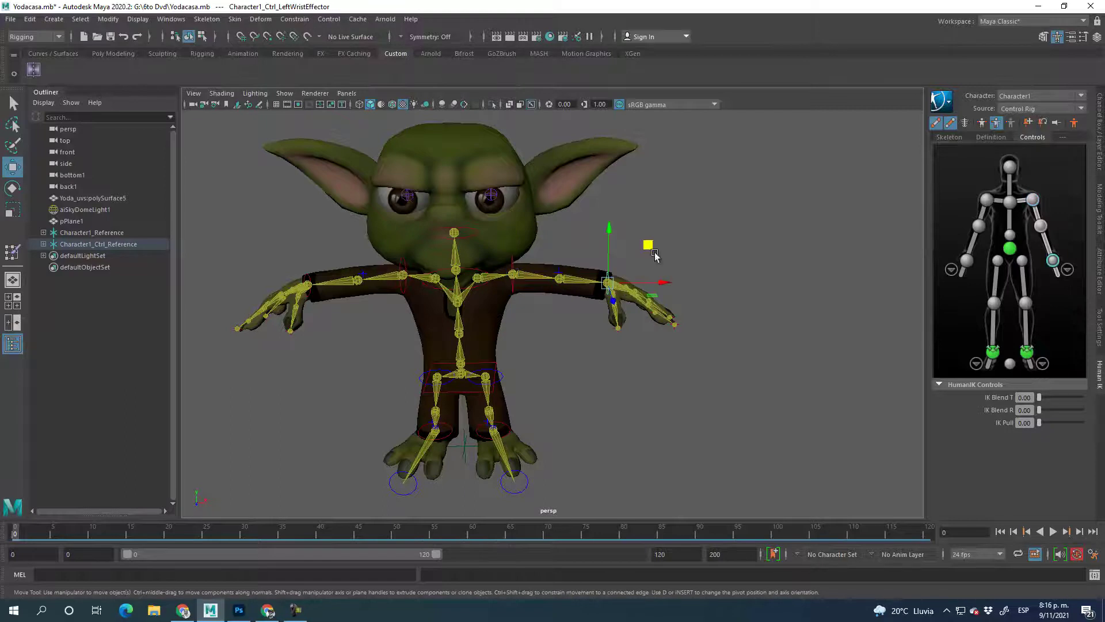
middle_drag(644, 248, 580, 313)
mouse_move(683, 346)
alt+mouse_down()
mouse_move(617, 363)
mouse_move(732, 391)
mouse_move(685, 360)
alt+mouse_up()
scroll(708, 341, up, 3)
Step: Test the left index finger control by moving it, and undo the move
click(734, 346)
middle_drag(772, 313, 713, 317)
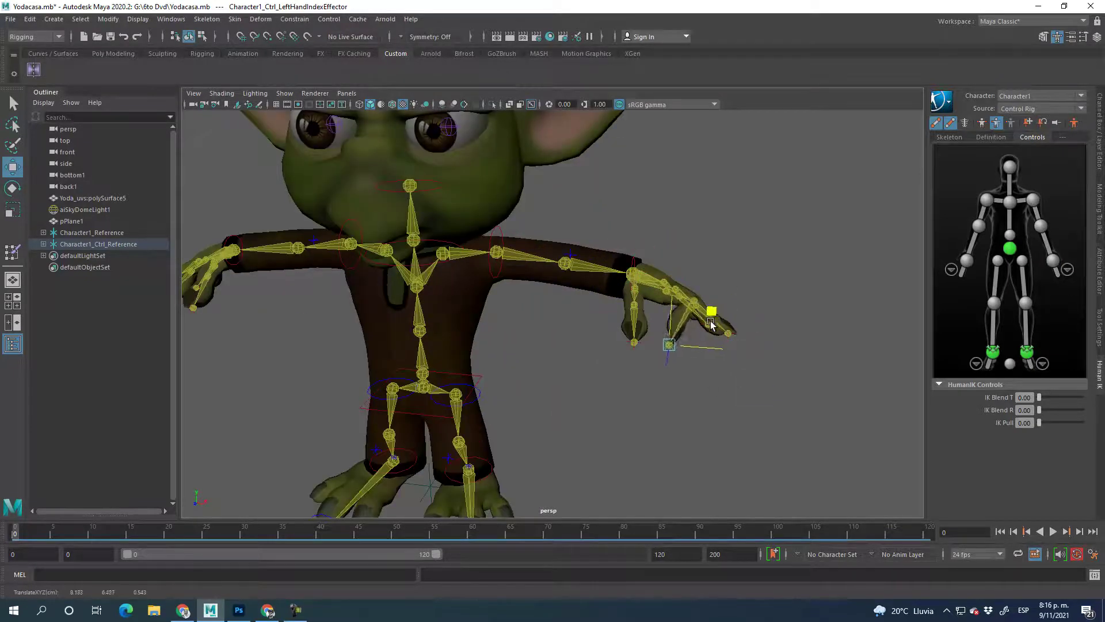
key(ctrl+z)
alt+drag(636, 444, 529, 167)
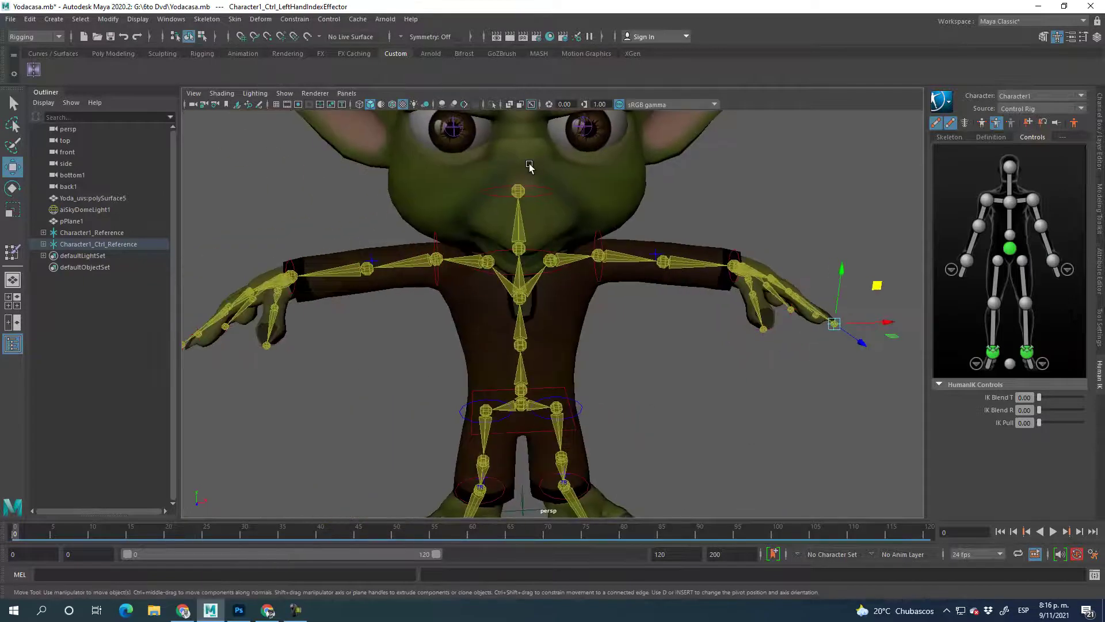
Step: Test the head control by rotating the head, and undo the rotation
click(539, 194)
alt+middle_drag(714, 201, 688, 286)
alt+drag(688, 286, 629, 276)
scroll(493, 249, down, 2)
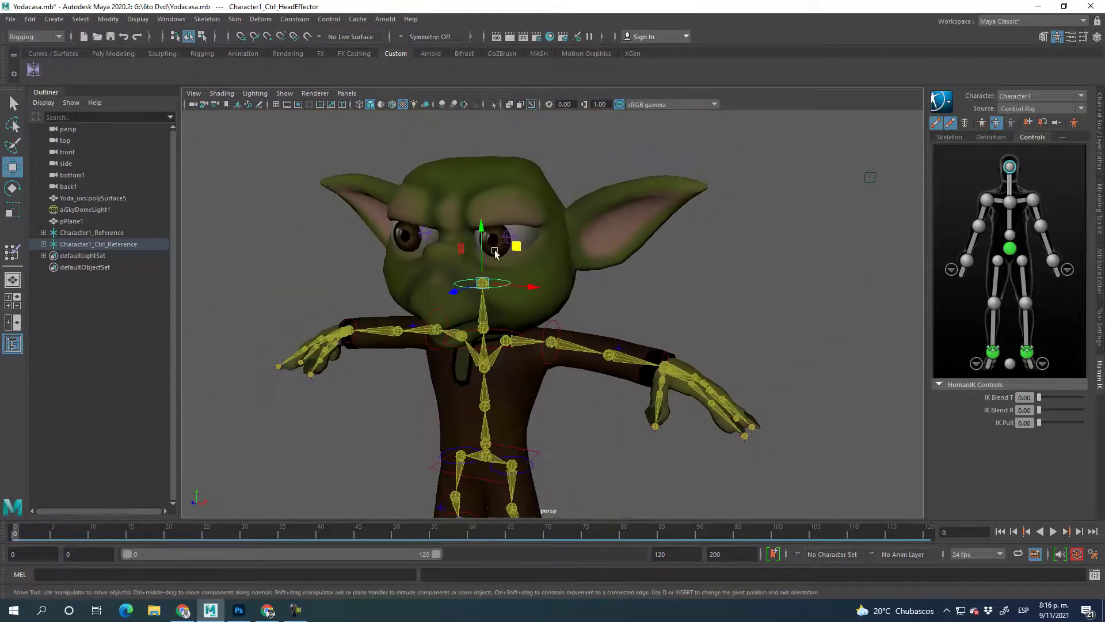
click(13, 188)
mouse_move(482, 244)
mouse_down()
mouse_move(461, 256)
mouse_move(489, 238)
mouse_up()
key(ctrl+z)
Step: Examine the rigged character's body, legs and feet from several angles
alt+drag(595, 437, 629, 439)
alt+middle_drag(629, 439, 580, 372)
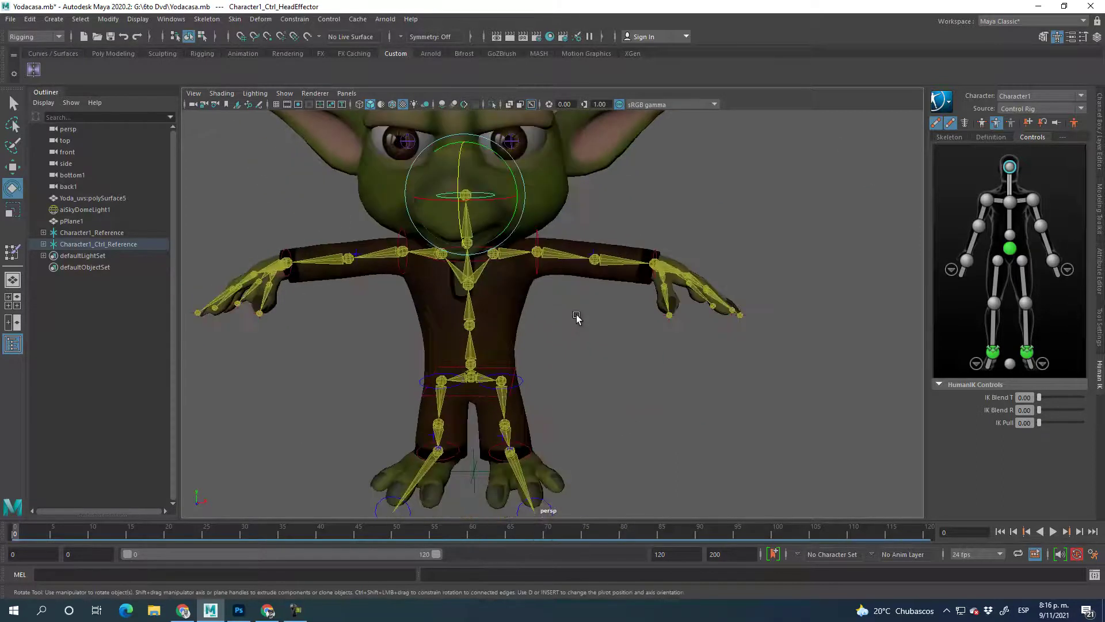
alt+drag(577, 317, 616, 304)
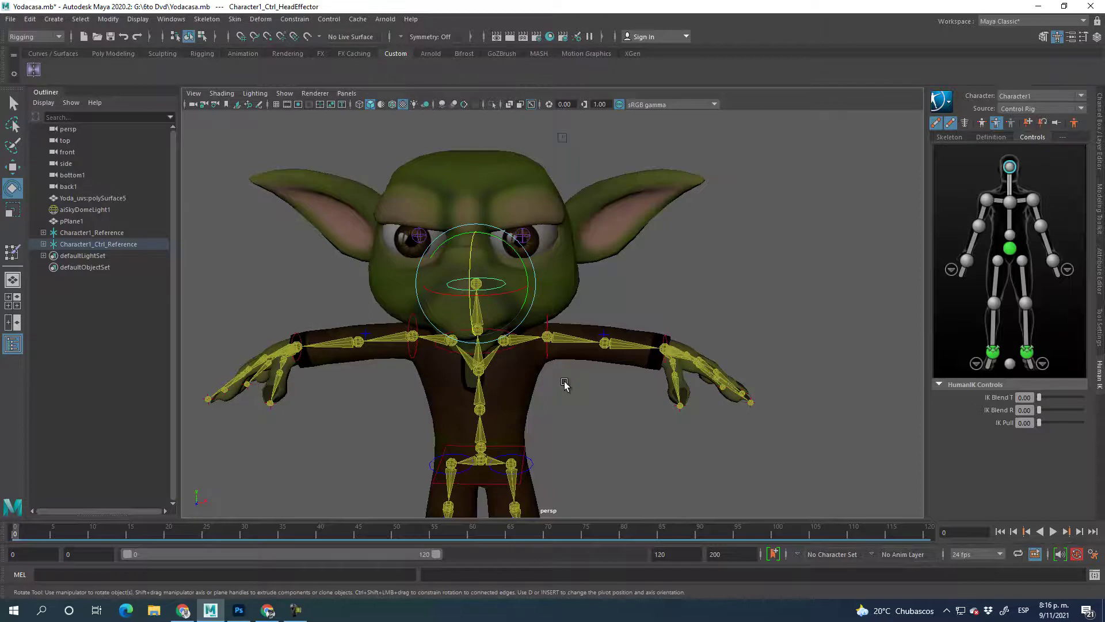
alt+drag(584, 484, 579, 309)
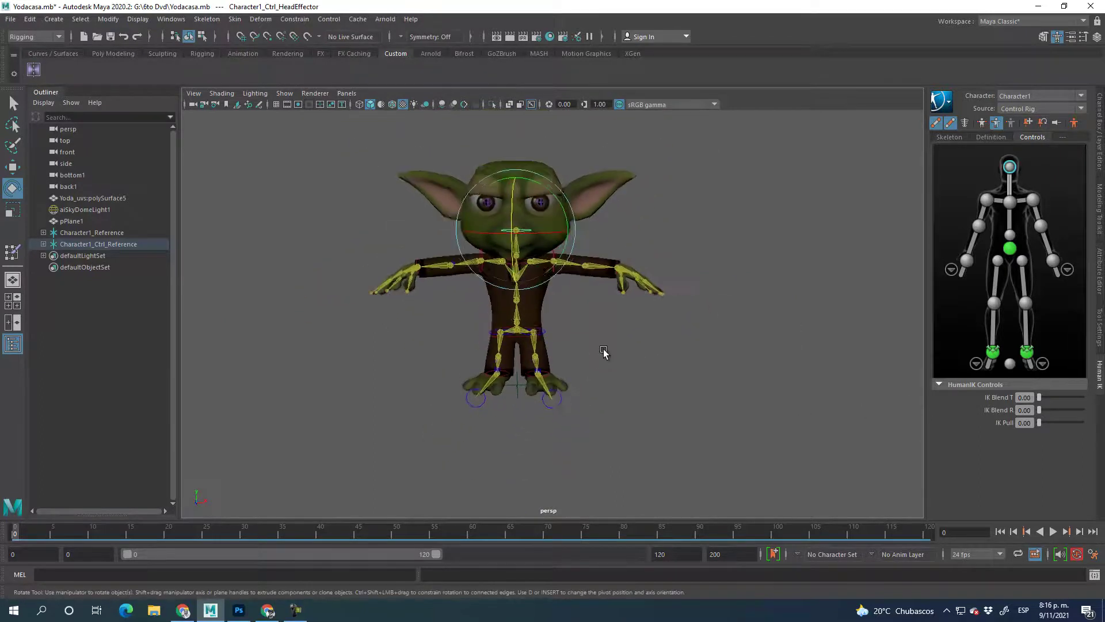
alt+right_drag(579, 310, 553, 189)
alt+drag(632, 352, 624, 379)
alt+right_drag(619, 389, 593, 348)
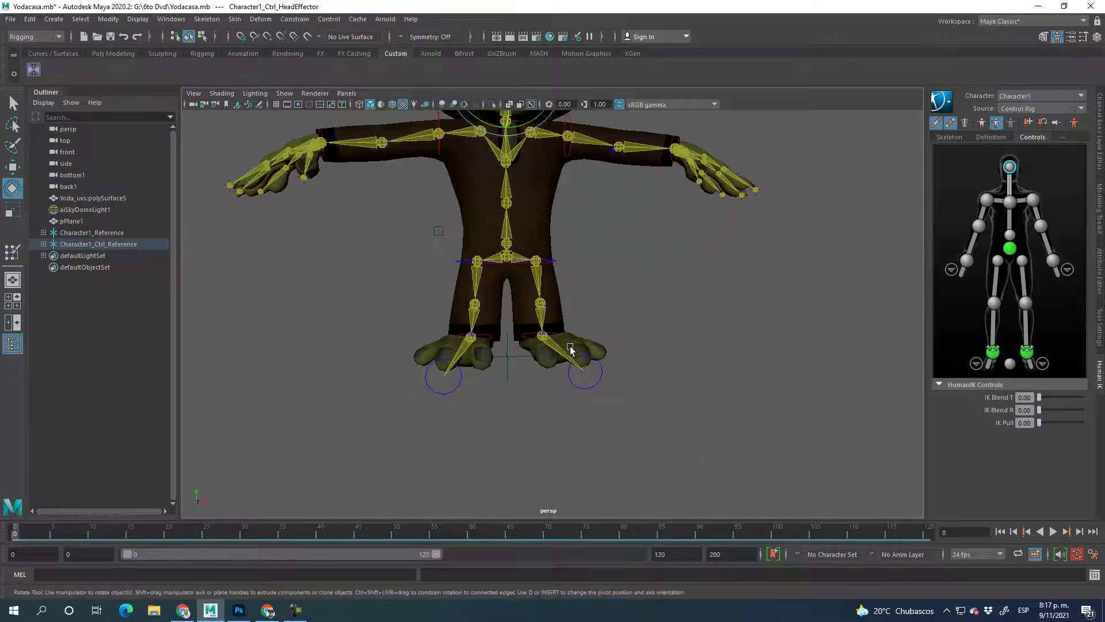
alt+drag(559, 348, 641, 424)
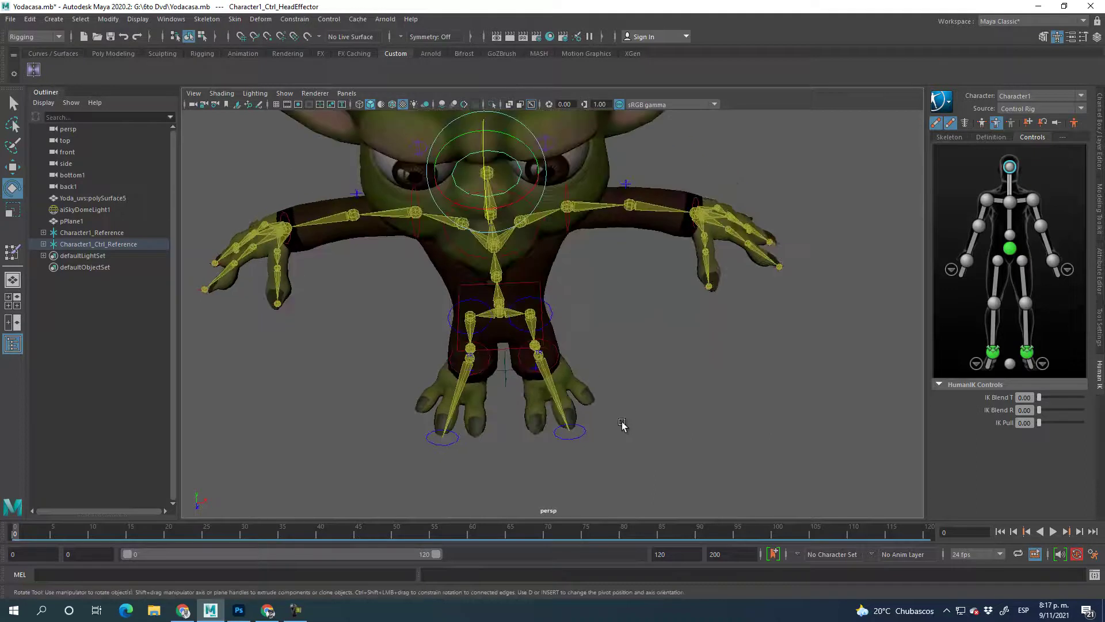
alt+drag(555, 408, 666, 412)
alt+right_drag(666, 412, 568, 408)
alt+drag(641, 345, 613, 343)
alt+right_drag(613, 343, 593, 395)
alt+middle_drag(579, 376, 638, 380)
Step: Test the left ankle control by moving the foot up and forward in side view, and undo the move
click(611, 364)
key(w)
alt+drag(670, 362, 588, 349)
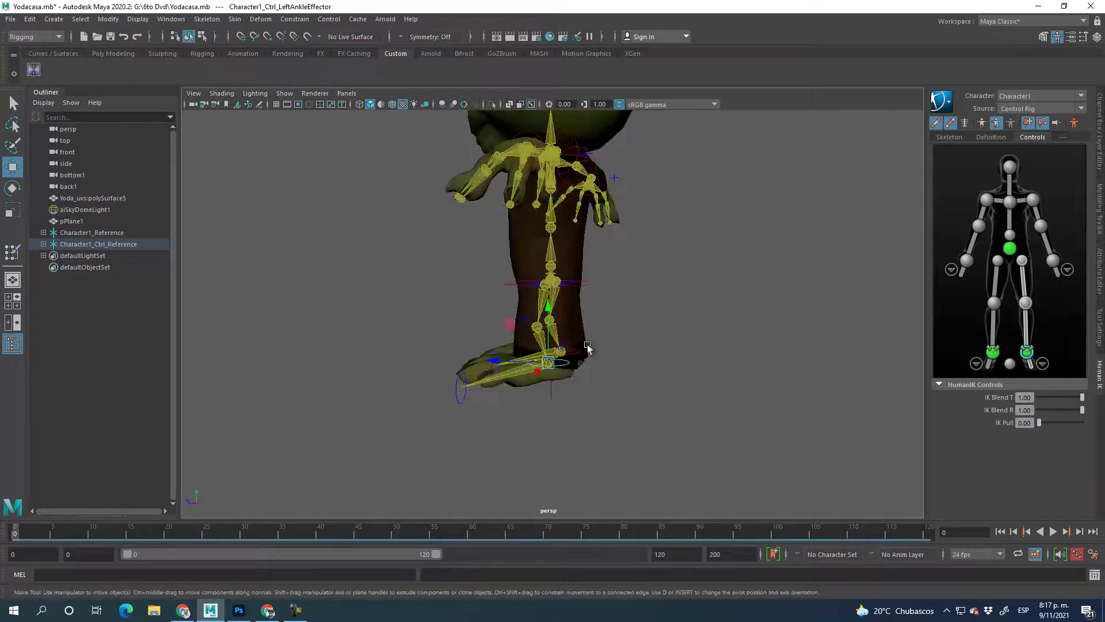
drag(508, 322, 446, 296)
key(ctrl+z)
Step: Shorten the playback range to frames 0–22 with the whole character in view
alt+drag(529, 453, 643, 375)
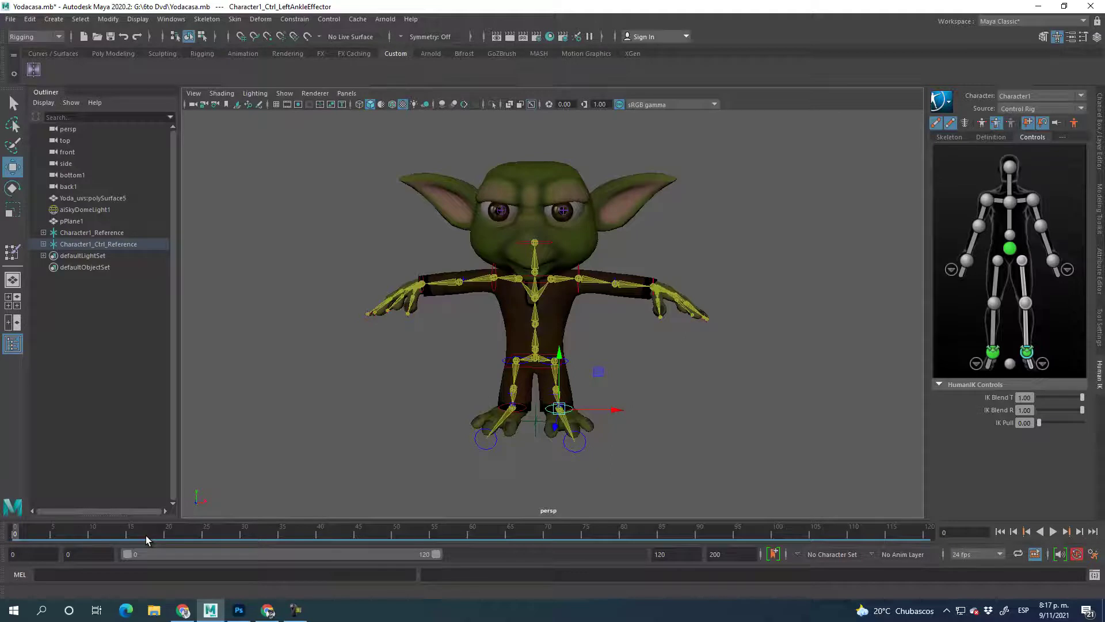
drag(436, 554, 178, 566)
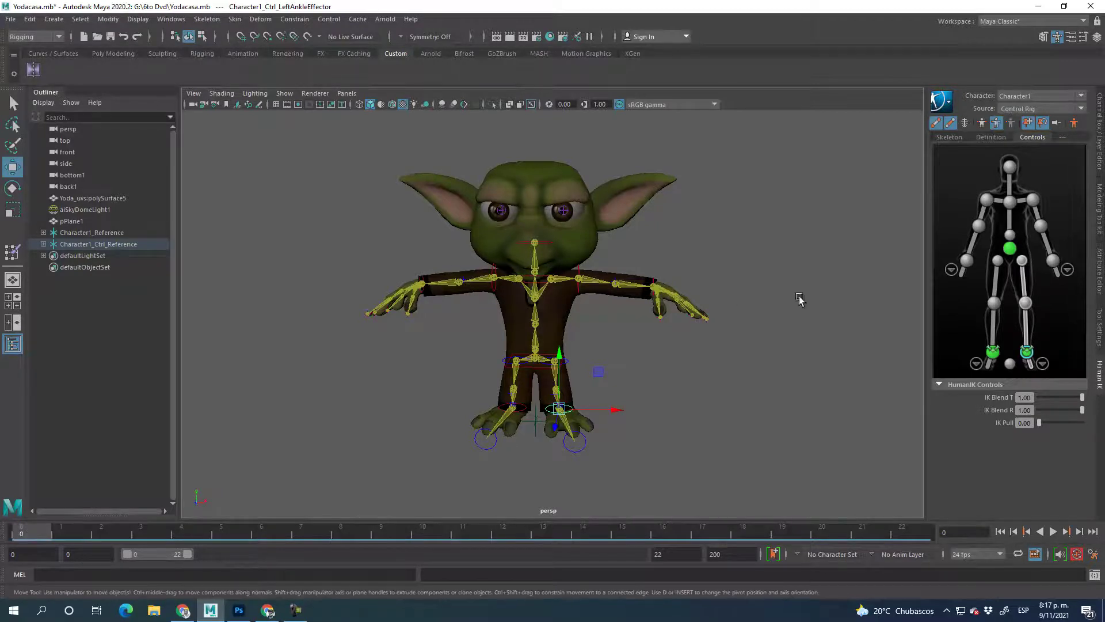
Step: Select the head, left shoulder, upper chest, right shoulder and right wrist controls together
click(548, 244)
click(579, 280)
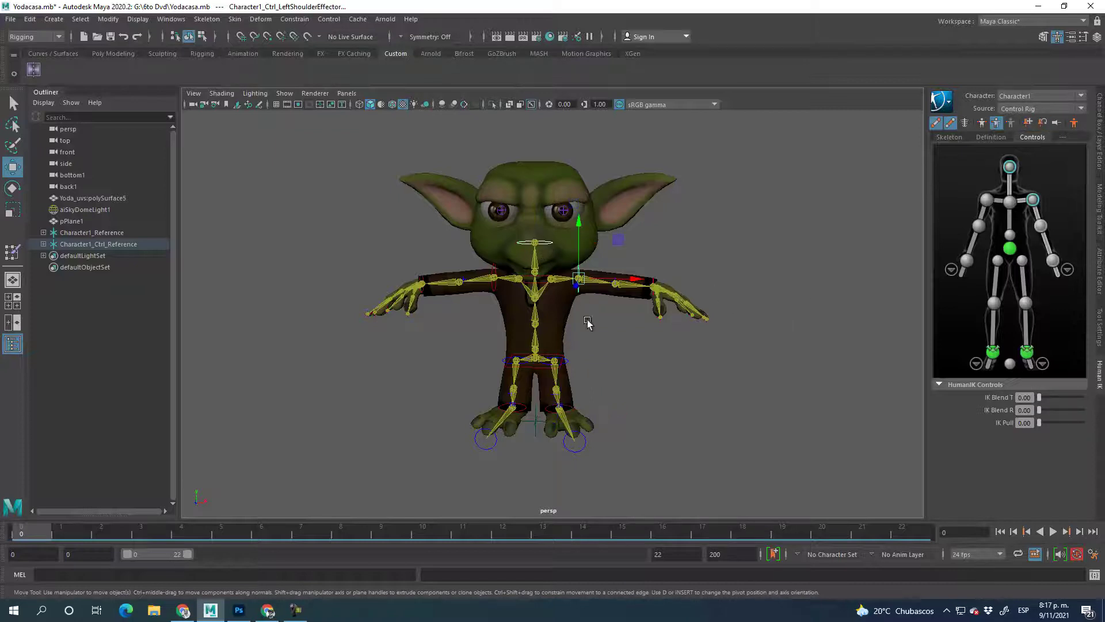
click(528, 282)
click(492, 286)
click(422, 278)
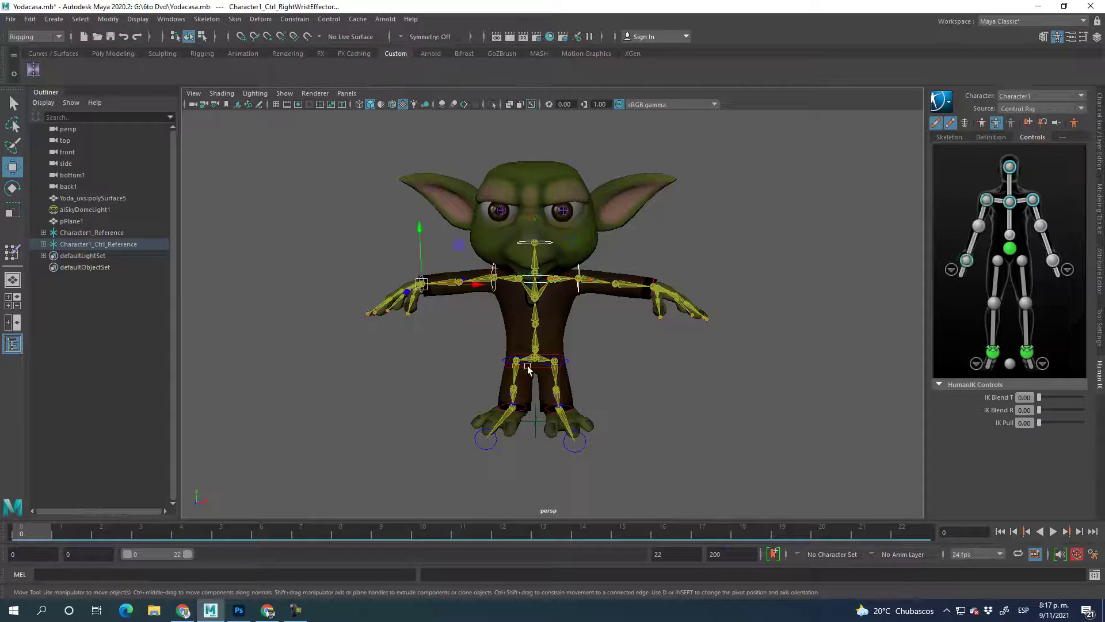
Step: Add the hips, both ankle, both foot and the left wrist controls to the selection
click(532, 373)
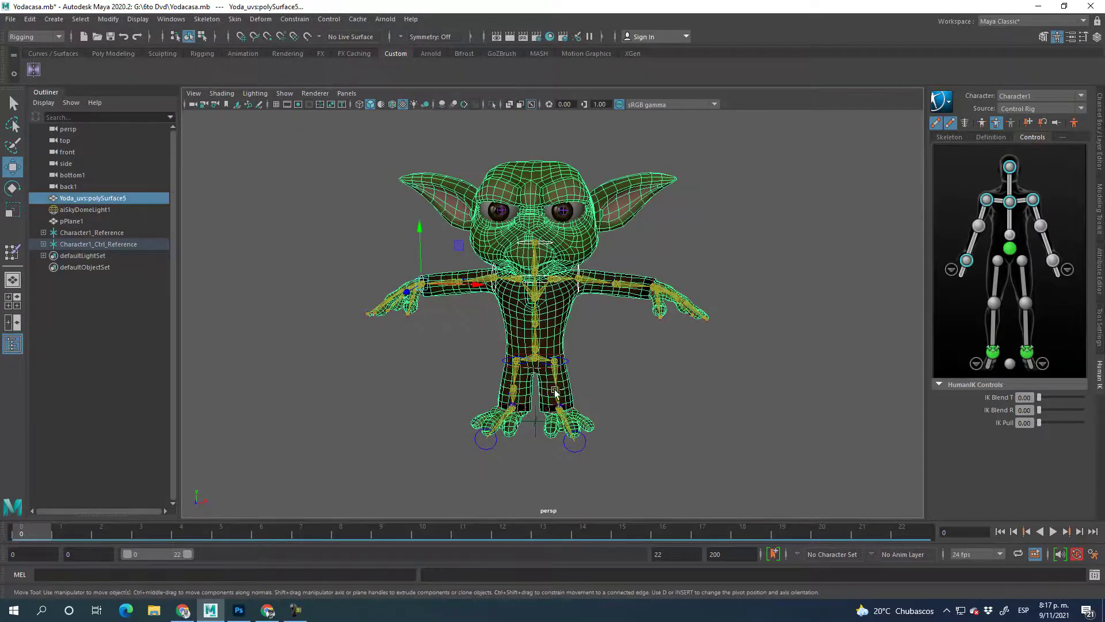
key(ctrl+z)
click(530, 368)
click(528, 409)
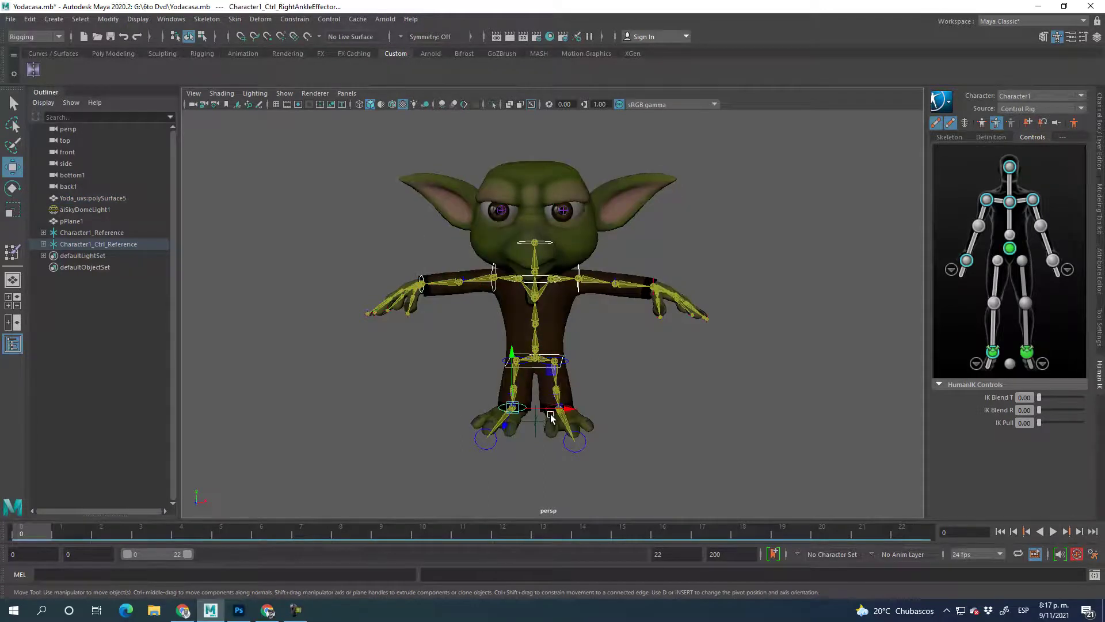
scroll(566, 422, up, 5)
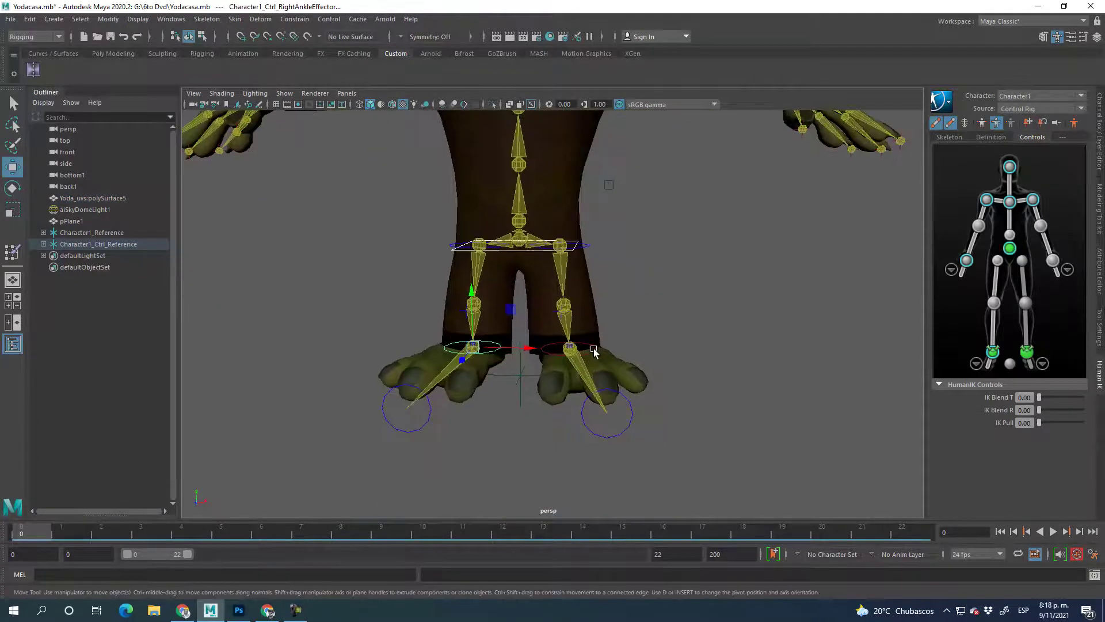
click(629, 407)
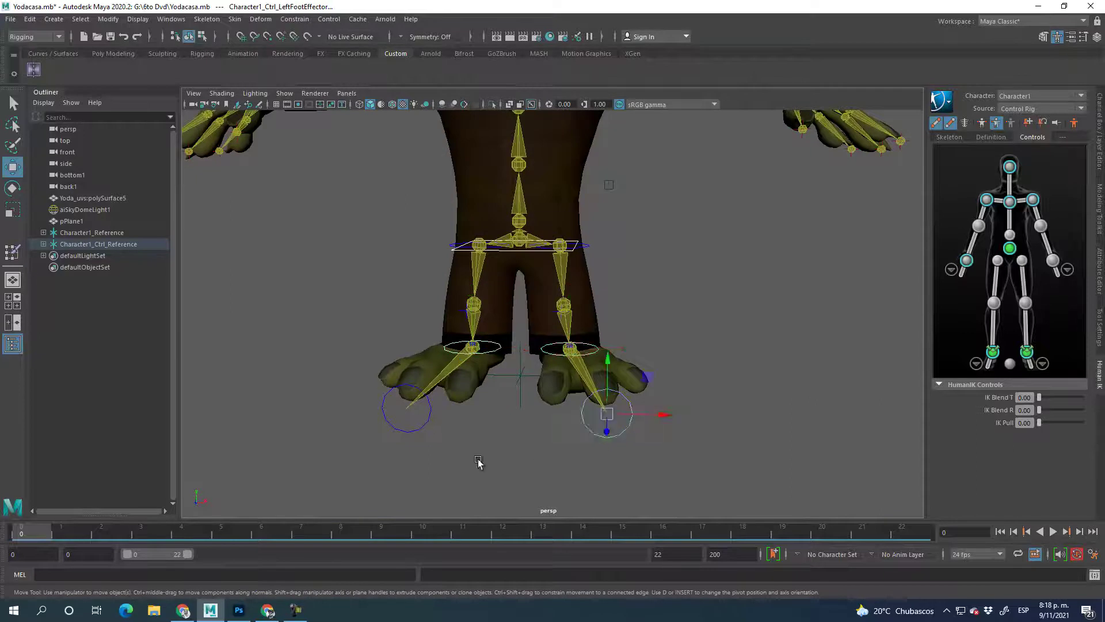
click(426, 427)
scroll(555, 306, down, 5)
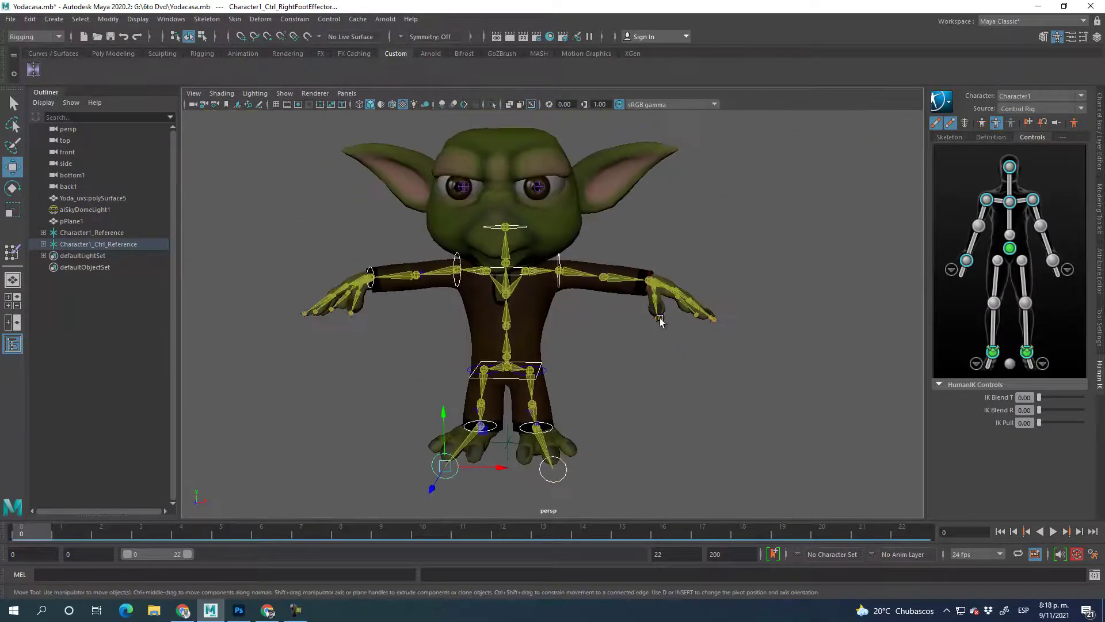
click(650, 273)
scroll(564, 366, up, 2)
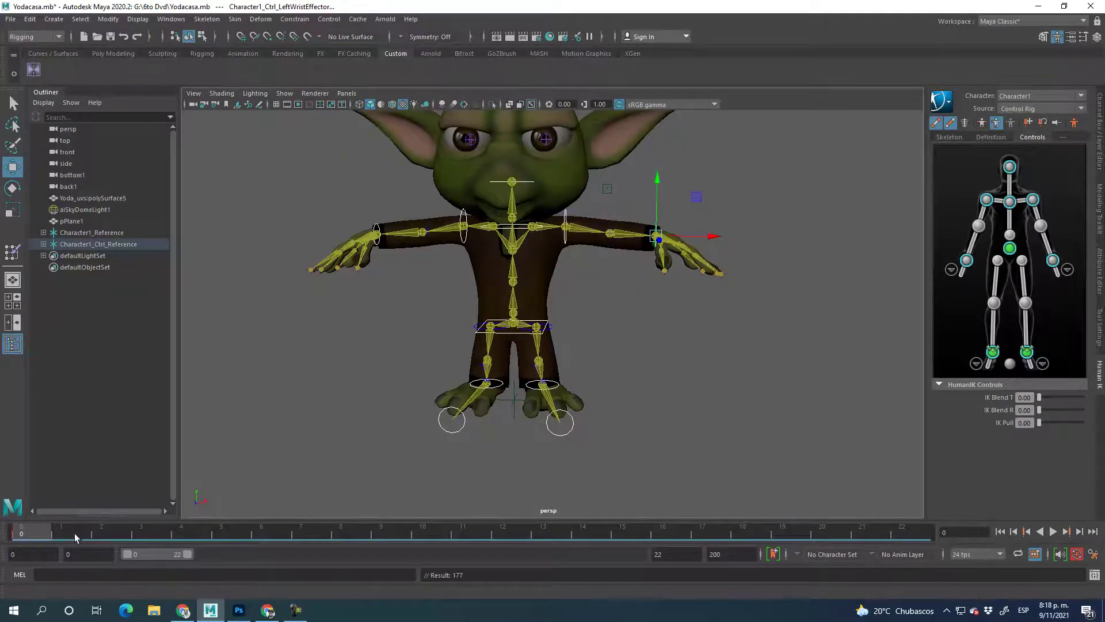
Step: Key the selected controls at frame 0 and go to frame 1 with the character in side view
click(1075, 554)
click(74, 530)
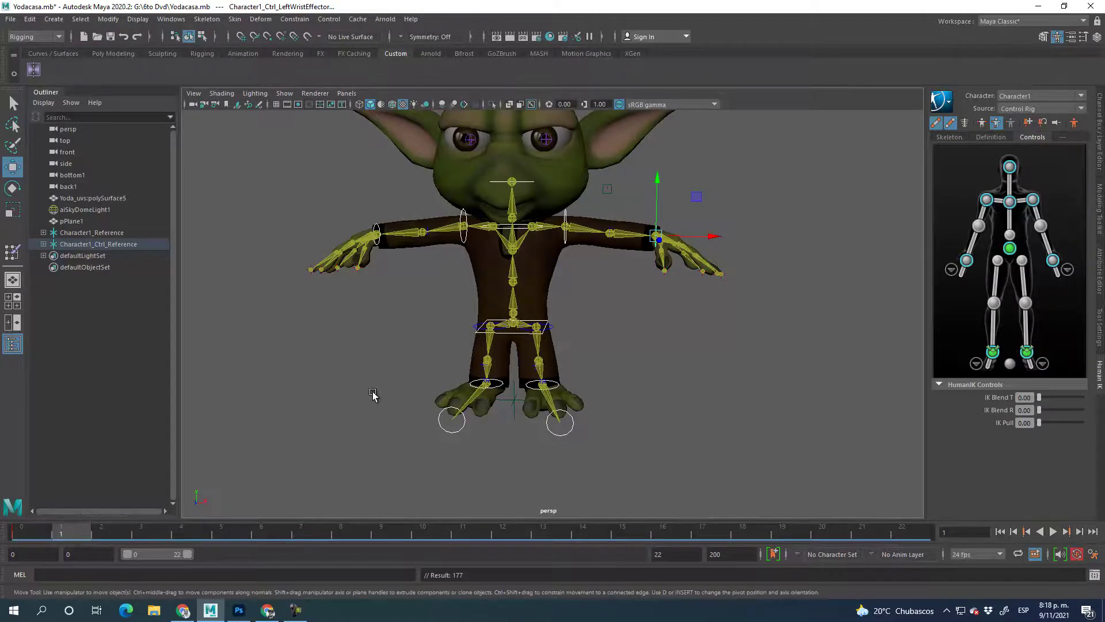
alt+drag(299, 390, 632, 394)
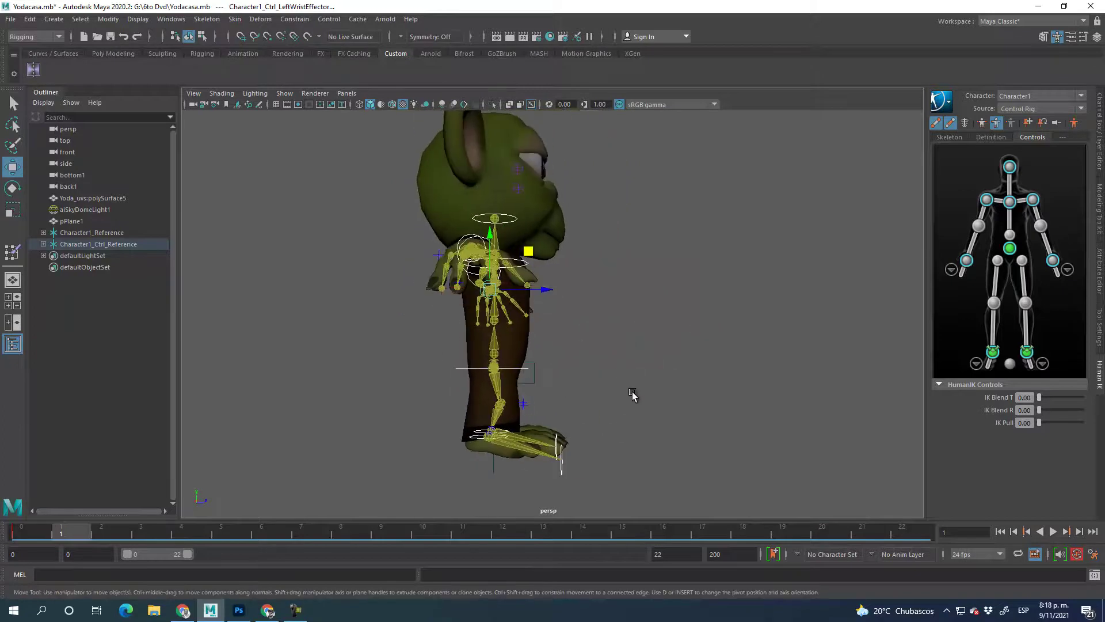
Step: Raise the right ankle control forward off the ground and rotate it so the toes point upward
click(558, 424)
click(488, 440)
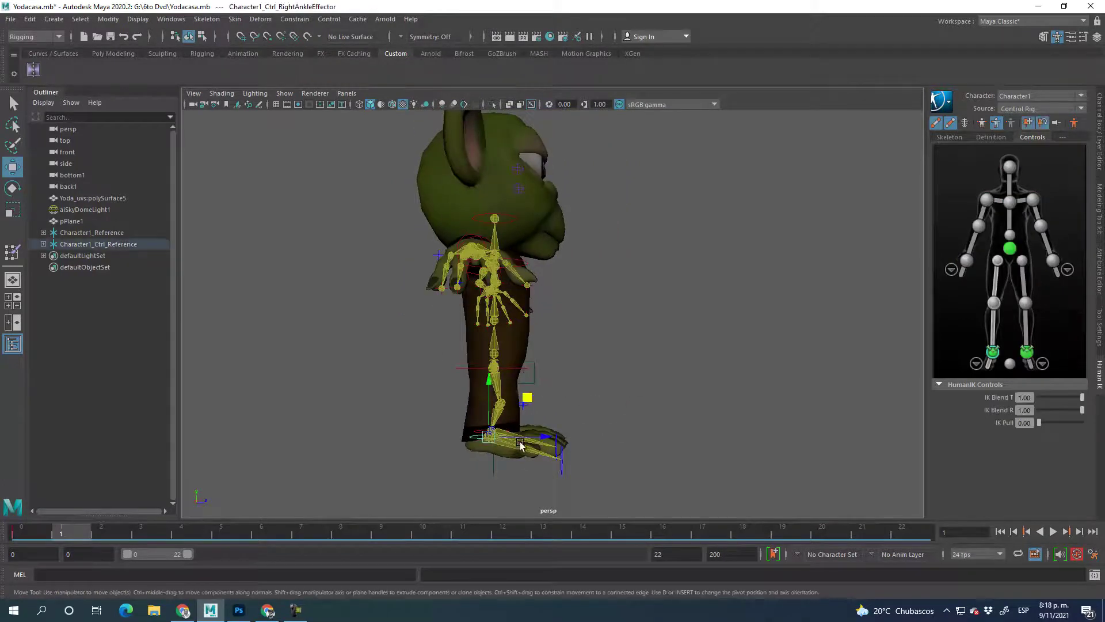
middle_drag(531, 398, 575, 358)
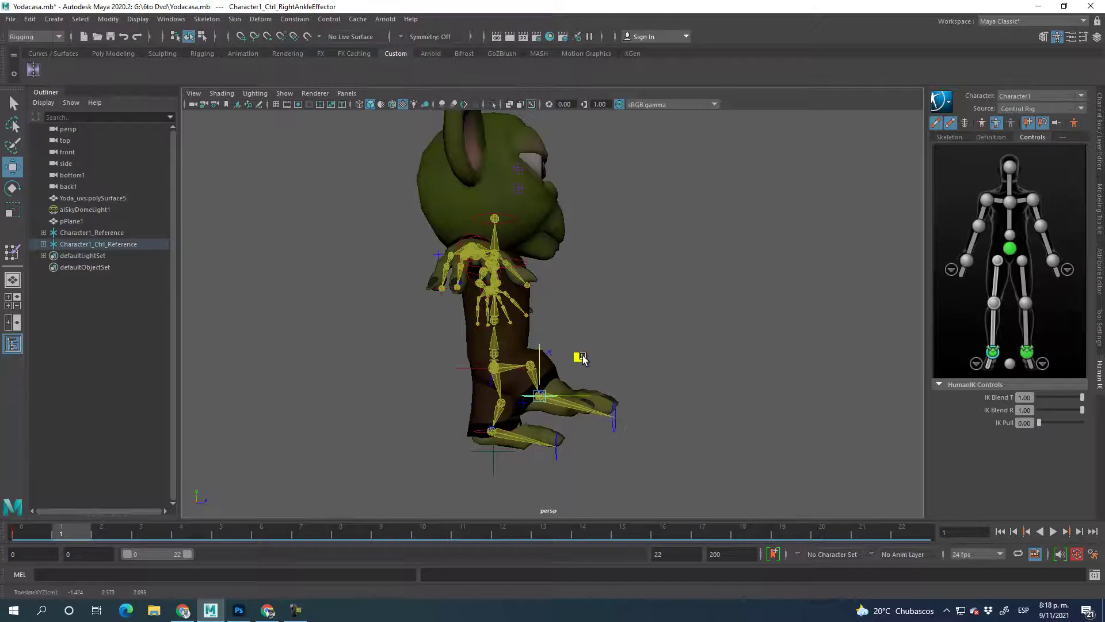
key(e)
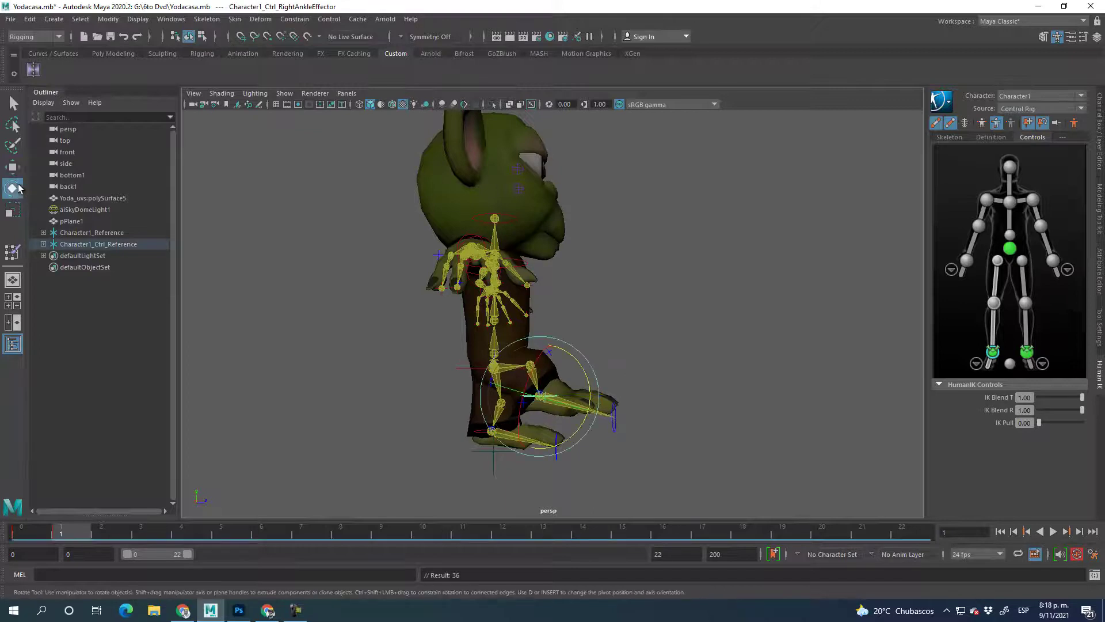
drag(583, 367, 530, 451)
alt+drag(429, 463, 700, 451)
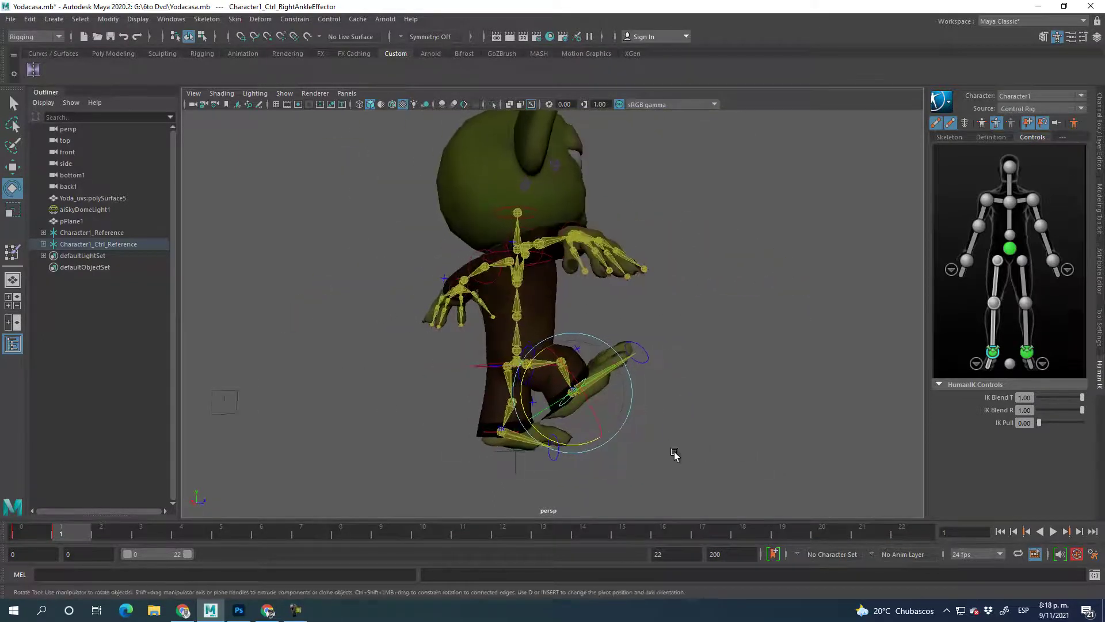
Step: Try repositioning the left ankle control to shift the standing foot backward, and undo the moves
click(492, 436)
alt+drag(471, 473, 440, 451)
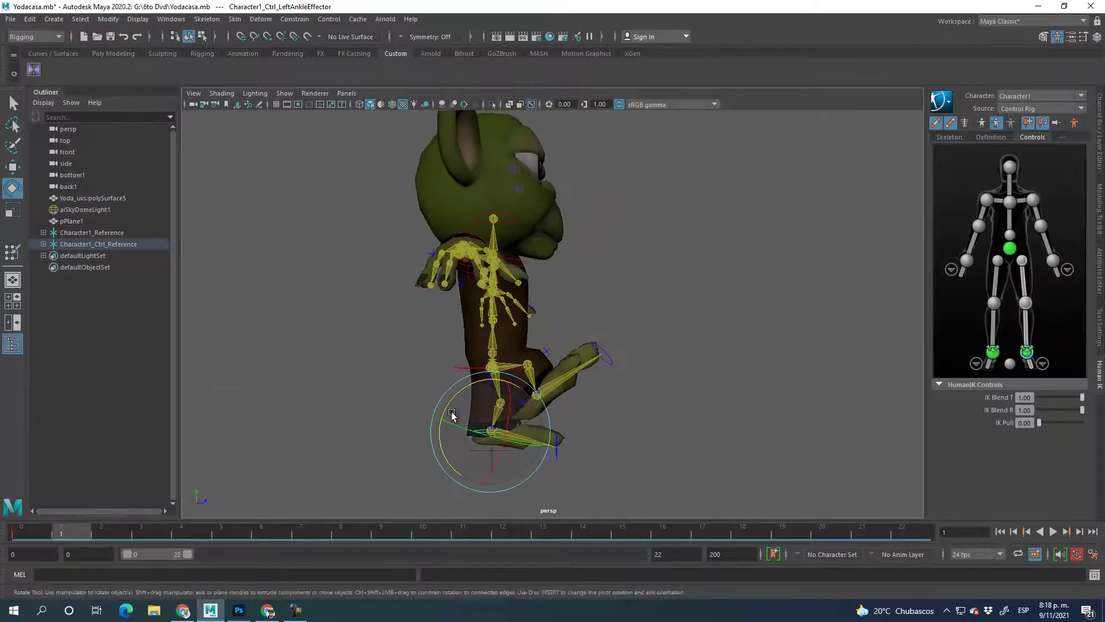
click(13, 168)
drag(496, 414, 490, 396)
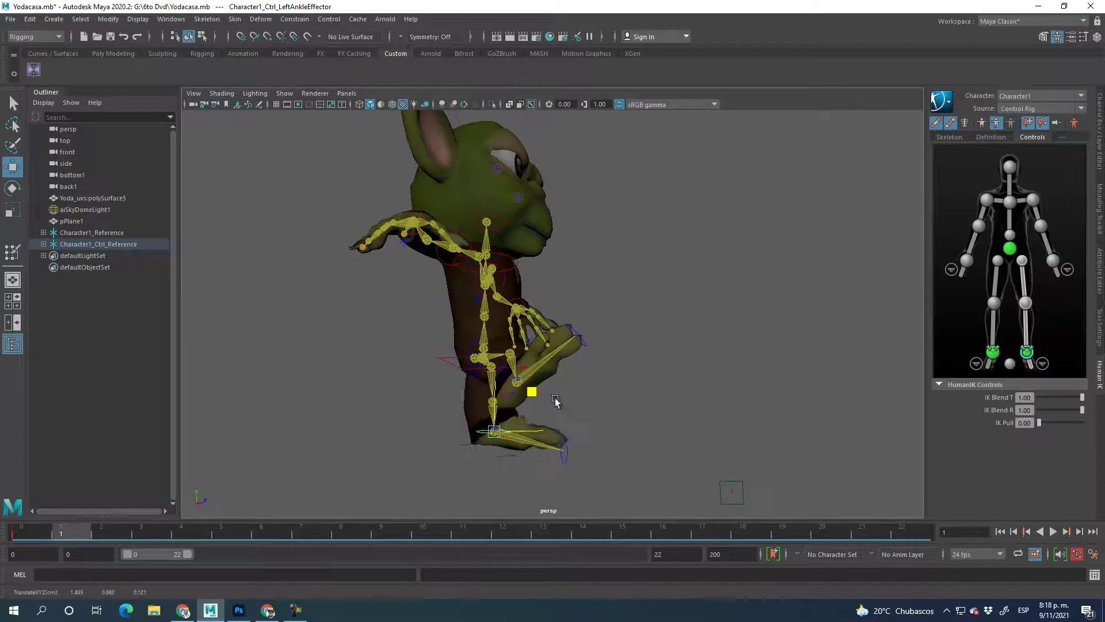
alt+drag(395, 461, 456, 468)
scroll(441, 420, up, 3)
key(ctrl+z)
key(ctrl+z)
key(ctrl+z)
key(ctrl+z)
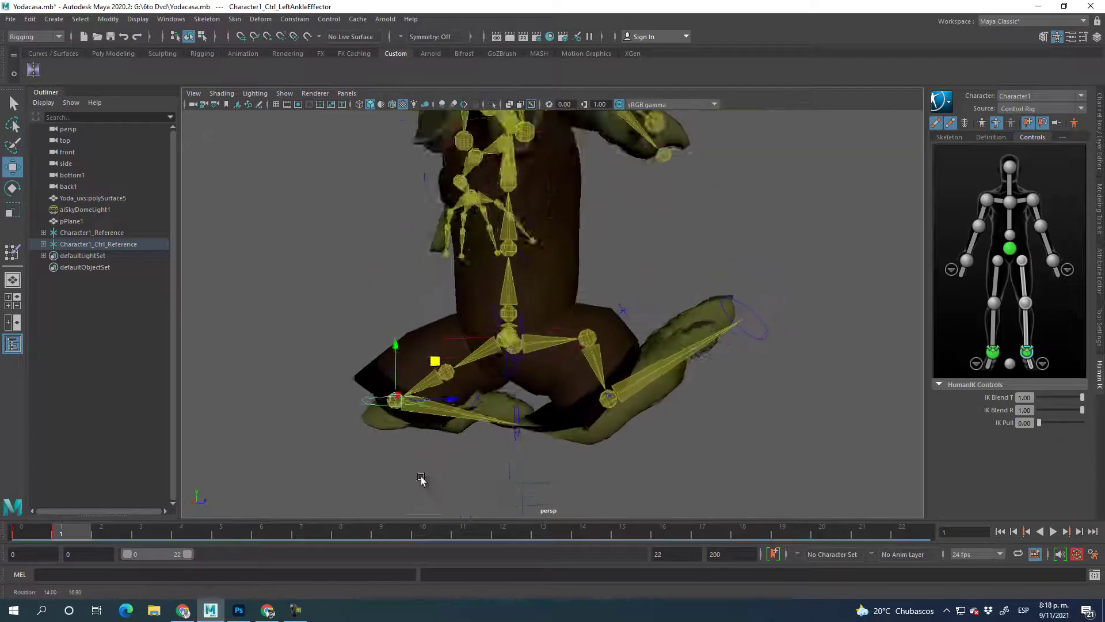
Step: Select the Yoda mesh and start the Paint Skin Weights tool with its settings shown
alt+drag(736, 426, 691, 442)
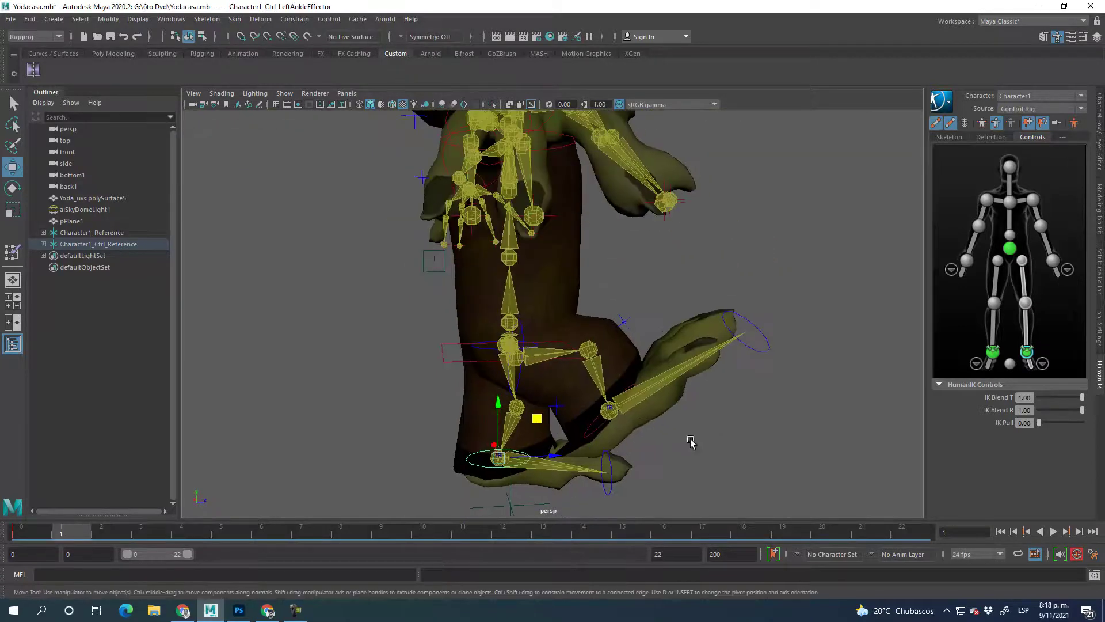
click(632, 416)
alt+drag(637, 420, 773, 452)
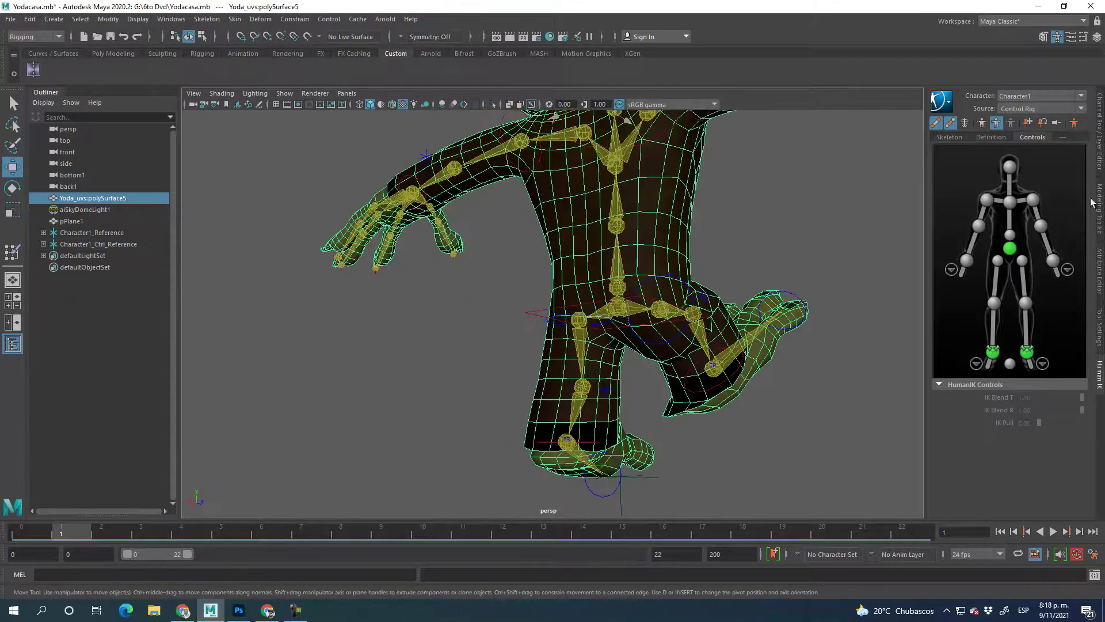
click(1100, 327)
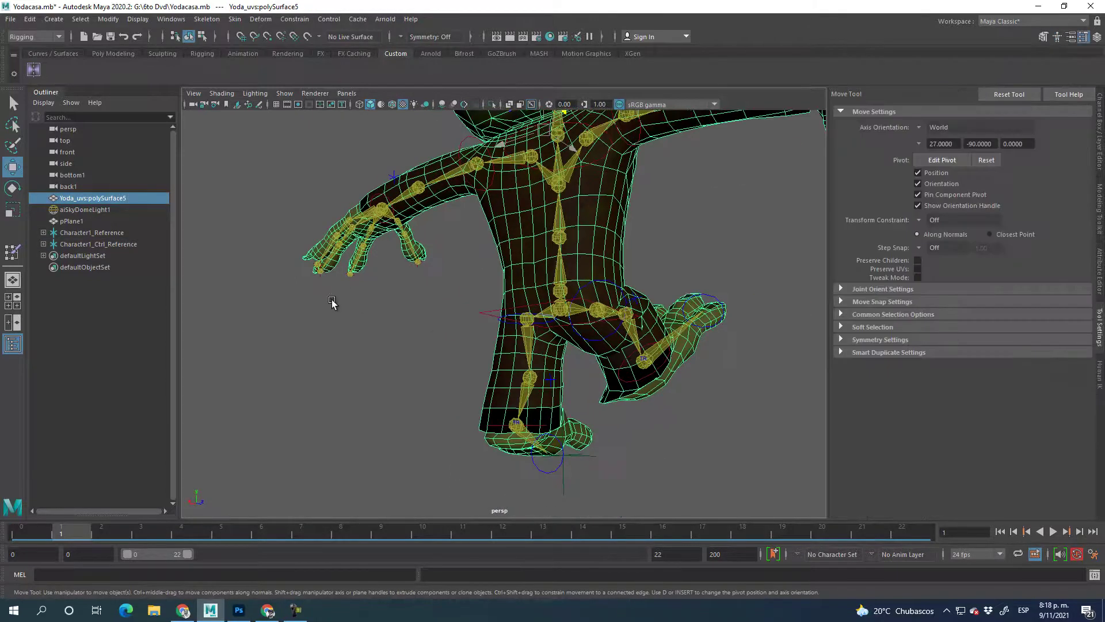
click(13, 251)
scroll(666, 449, up, 6)
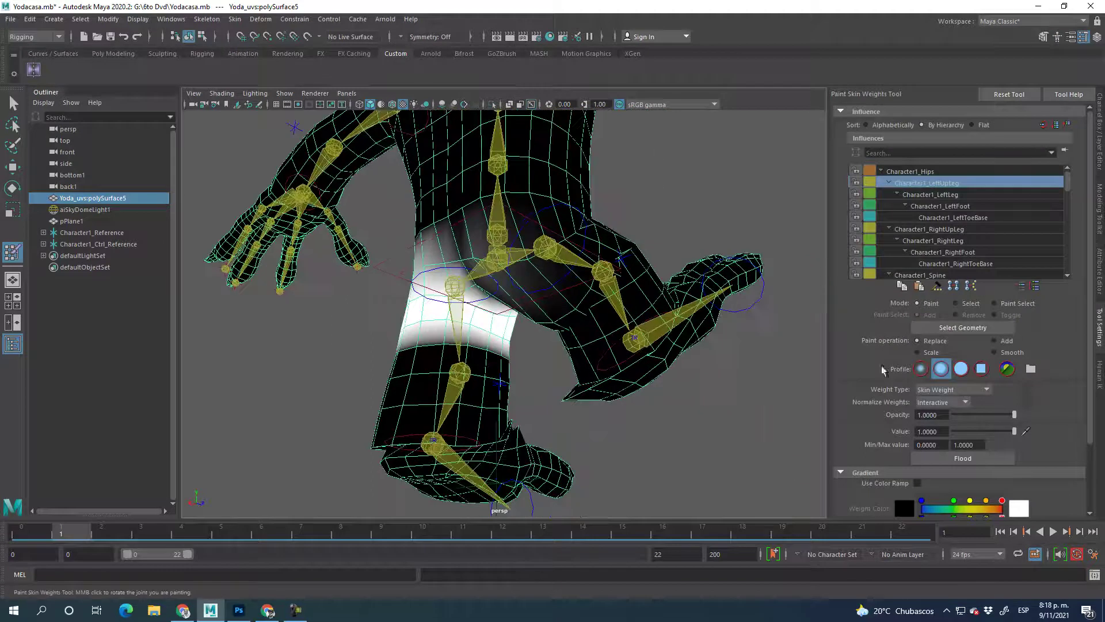
Step: Select the stretched vertices along the raised right foot's heel and return the skin weights tool to Paint mode
click(956, 304)
click(588, 392)
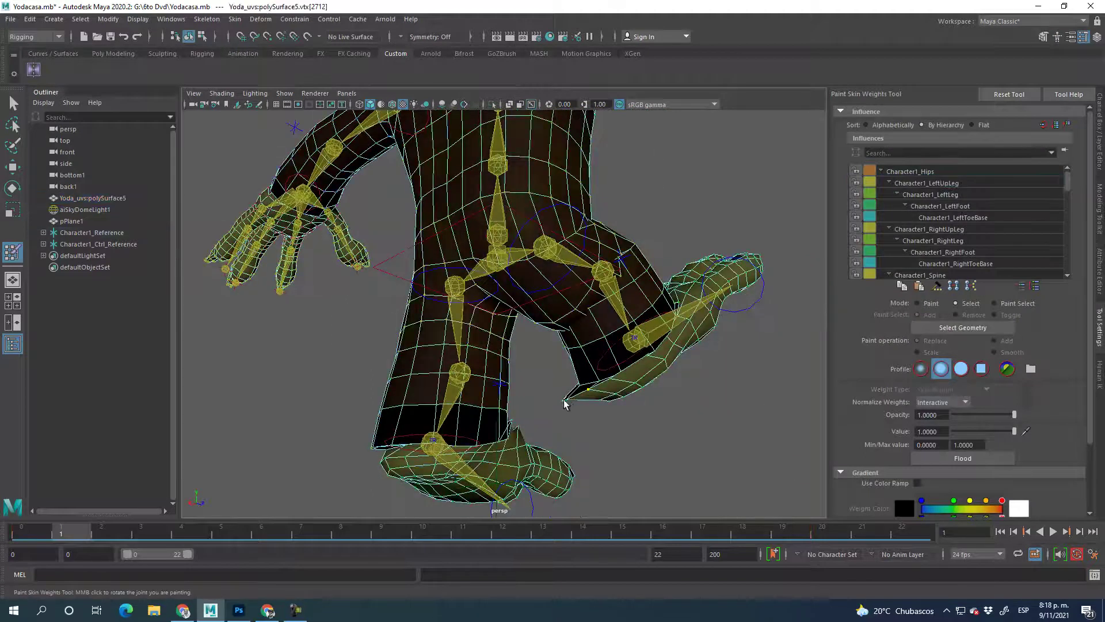
click(916, 303)
Step: Flood the selected heel vertices with a weight of 1 for the Character1_RightFoot influence
scroll(970, 209, down, 3)
click(965, 206)
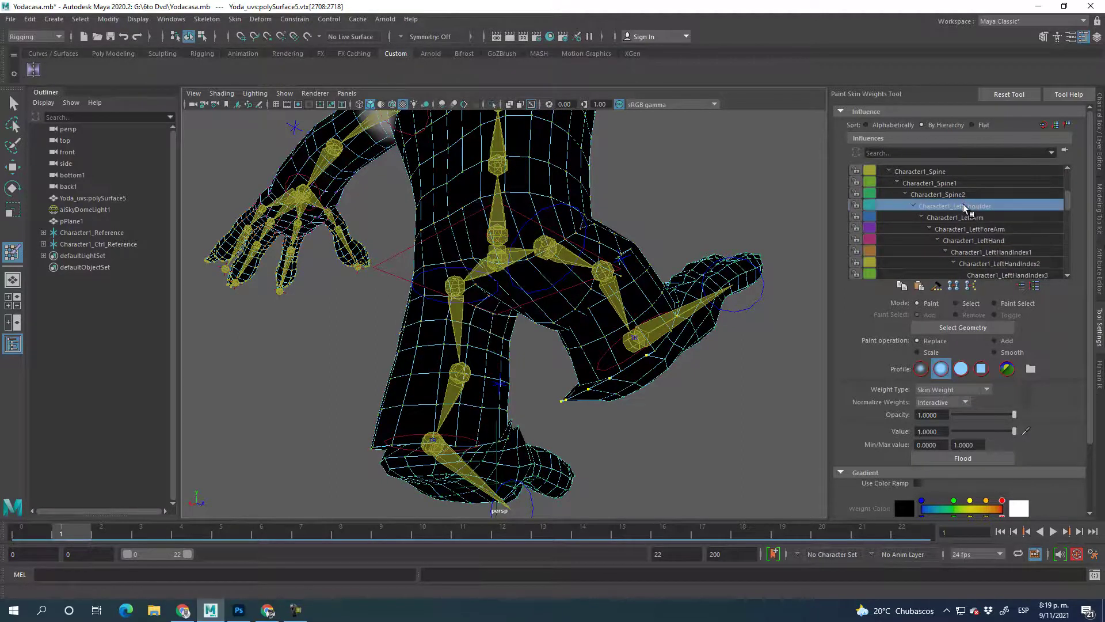
key(Down)
key(Down)
key(Down)
key(Down)
key(Down)
key(Down)
key(Down)
key(Down)
key(Down)
key(Down)
key(Down)
key(Down)
key(Down)
key(Down)
key(Down)
key(Down)
key(Down)
key(Down)
key(Down)
key(Down)
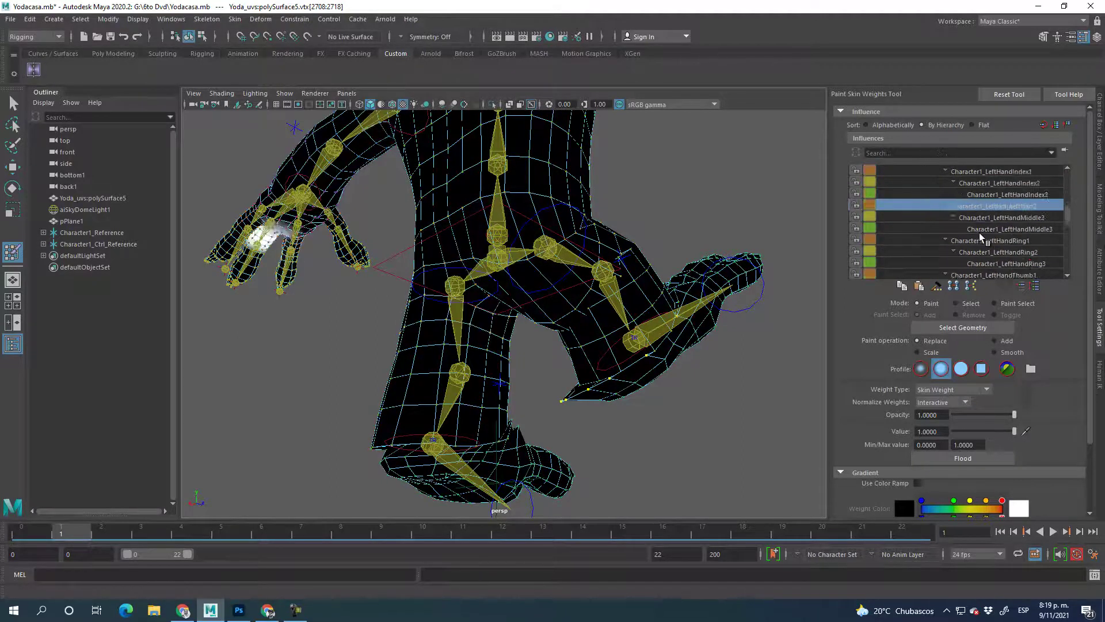
key(Down)
key(Down)
key(Down)
key(Down)
key(Down)
key(Down)
key(Down)
key(Down)
key(Down)
key(Down)
key(Down)
key(Down)
key(Down)
key(Down)
key(Down)
key(Down)
key(Down)
scroll(981, 238, down, 2)
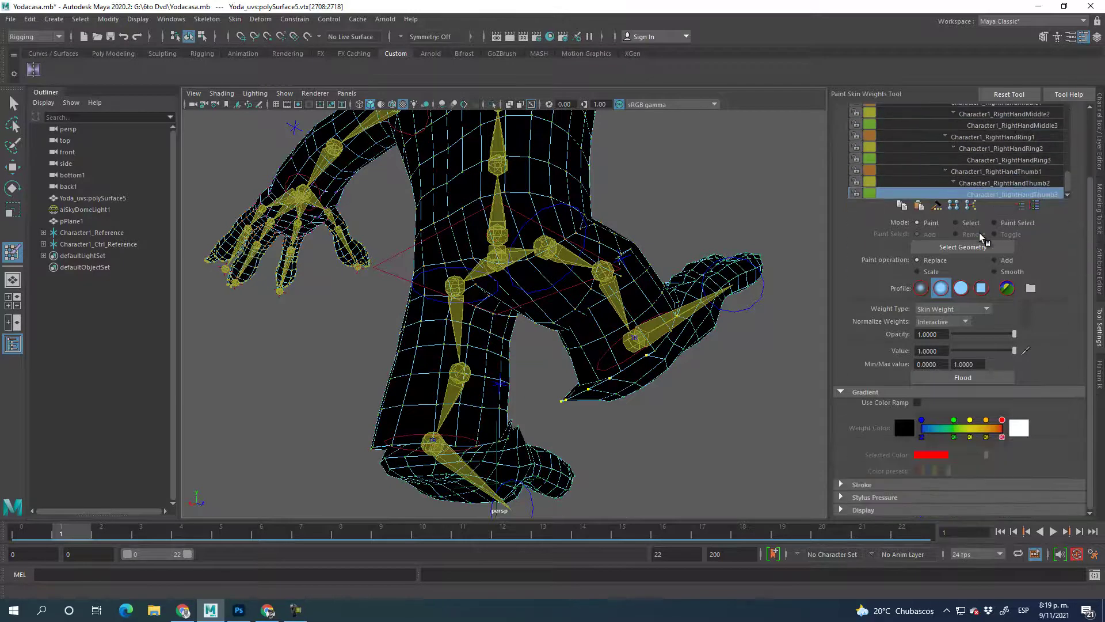
key(Down)
key(Down)
key(Down)
key(Down)
key(Down)
key(Down)
key(Down)
key(Down)
key(Down)
key(Down)
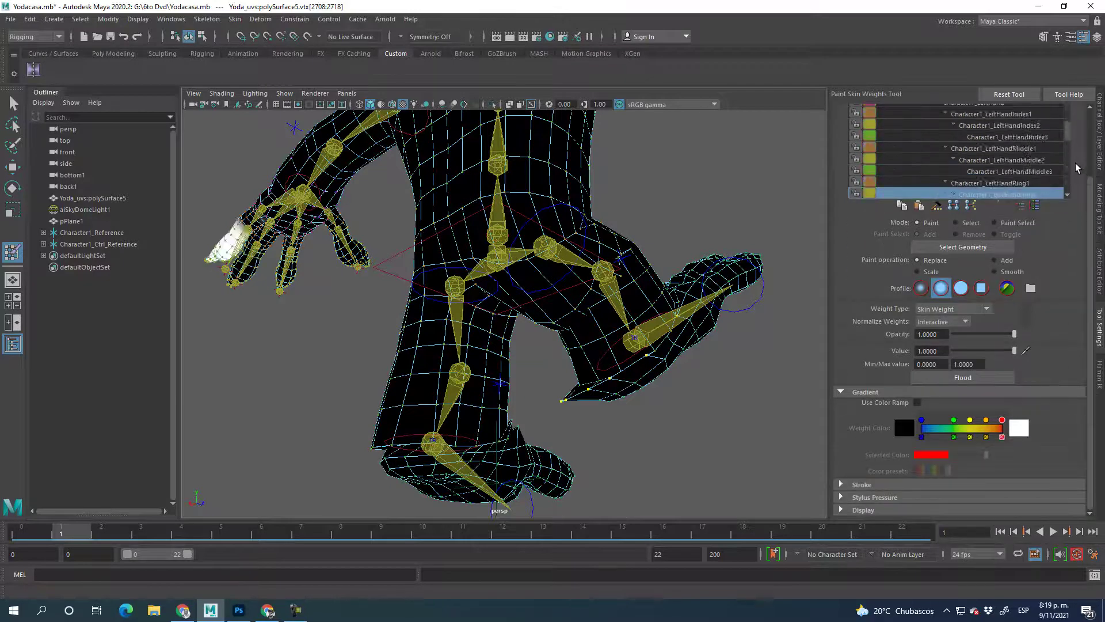
key(Down)
key(Down)
key(Down)
key(Down)
key(Down)
key(Down)
key(Down)
key(Down)
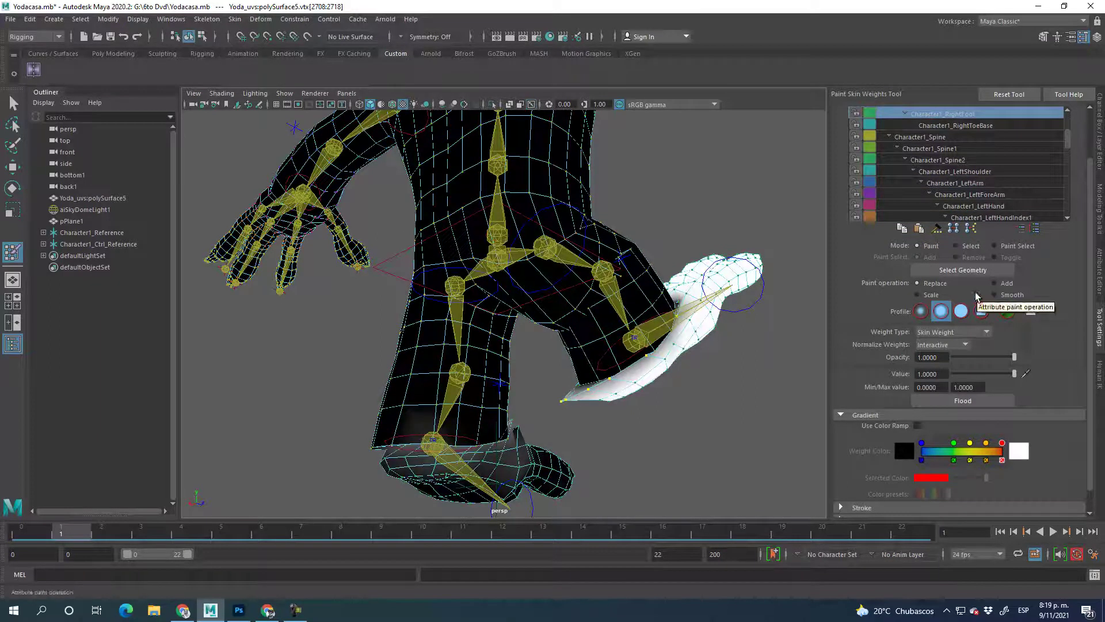
click(963, 400)
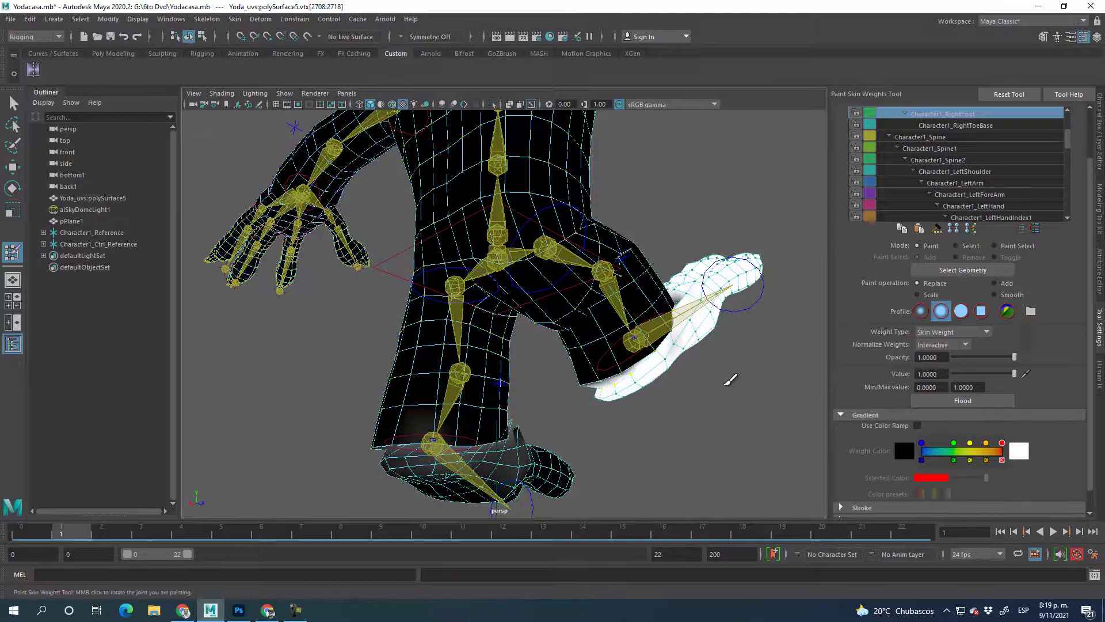
Step: Target the whole mesh again and paint the Character1_RightFoot influence off the left foot and its trouser cuff
alt+drag(600, 438, 537, 360)
mouse_move(614, 337)
alt+mouse_down()
mouse_move(629, 341)
mouse_move(616, 342)
alt+mouse_up()
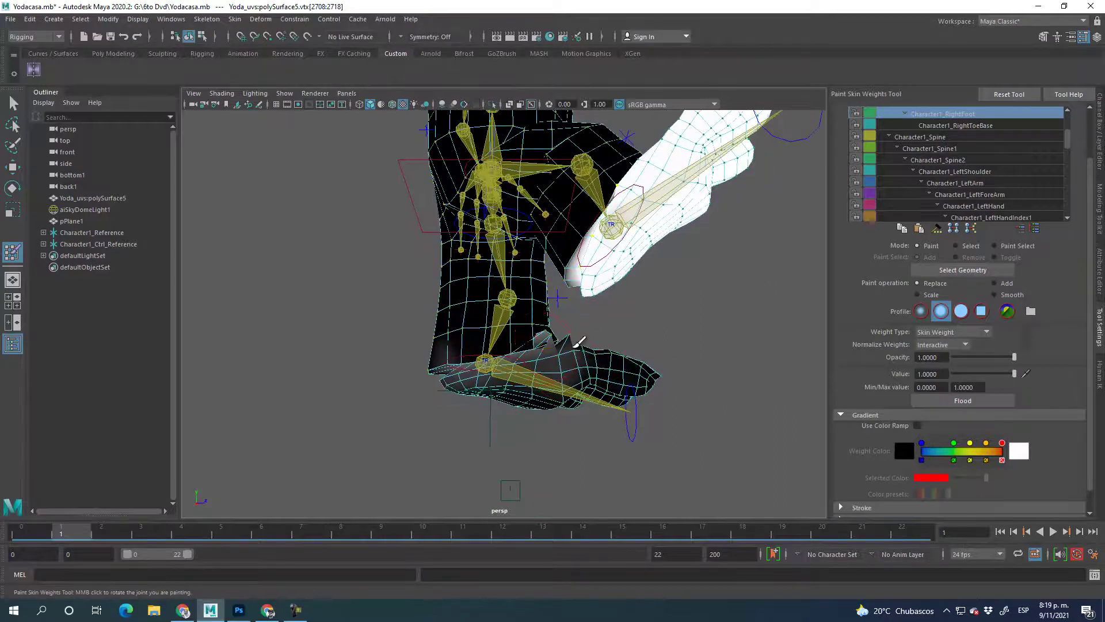
click(973, 268)
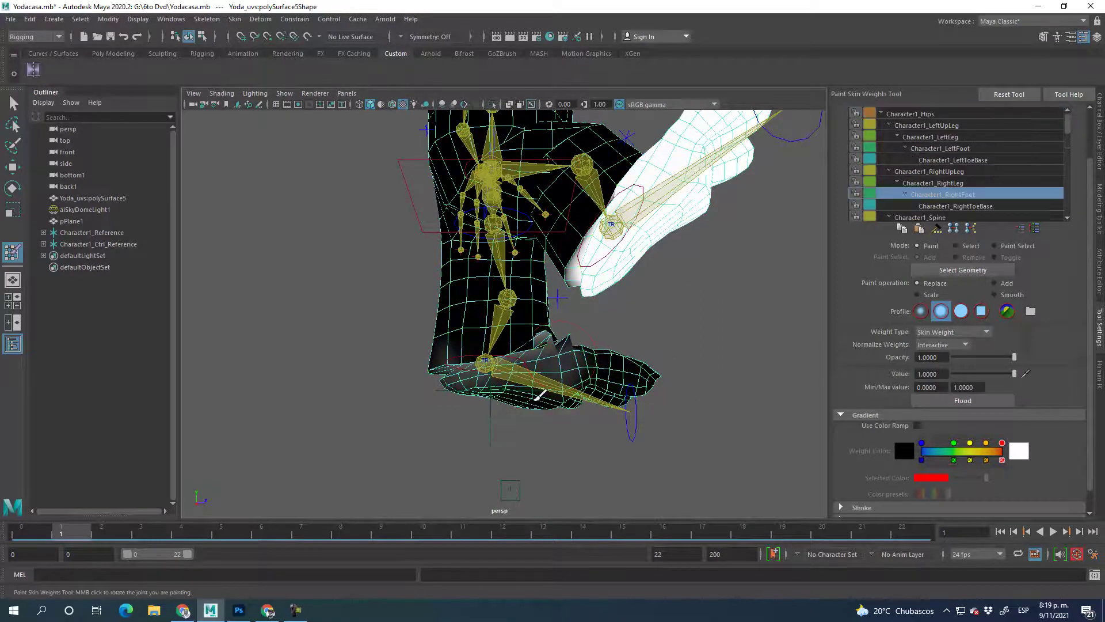
mouse_move(518, 368)
ctrl+mouse_down()
mouse_move(489, 368)
mouse_move(451, 405)
mouse_move(493, 400)
ctrl+mouse_up()
alt+drag(668, 363, 647, 398)
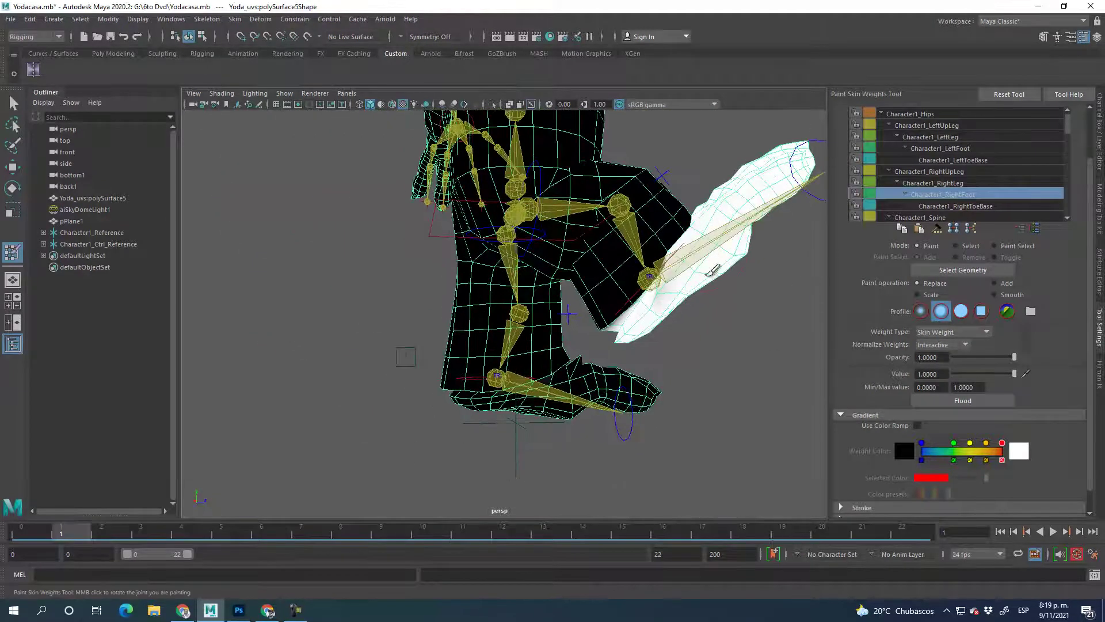
Step: Paint full Character1_RightFoot weight around the heel and sole of the raised foot
drag(707, 277, 666, 314)
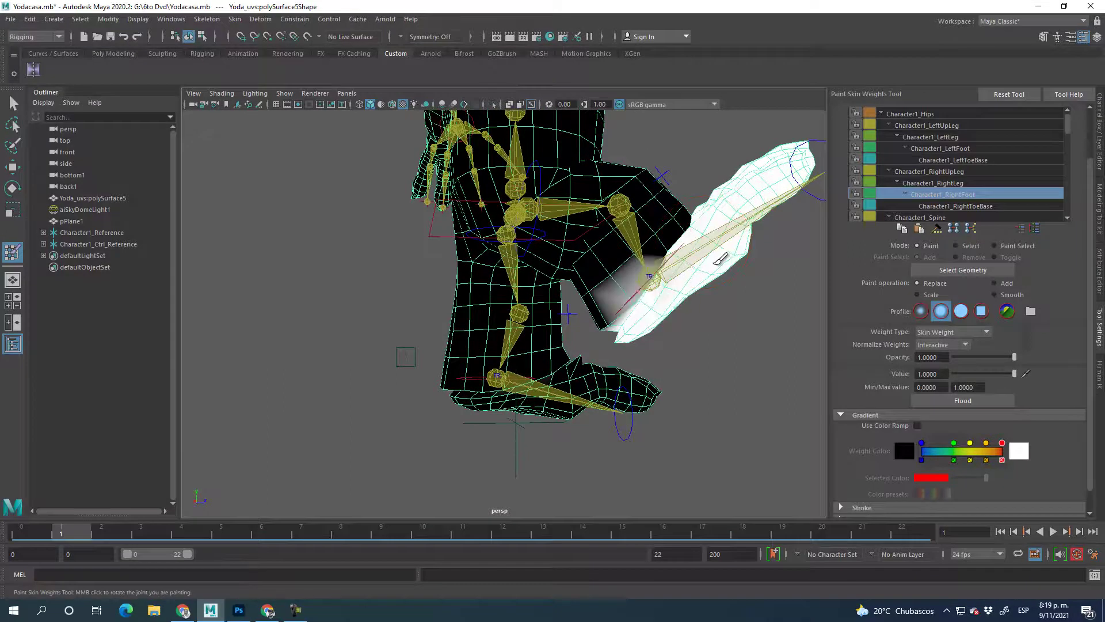
scroll(633, 296, up, 5)
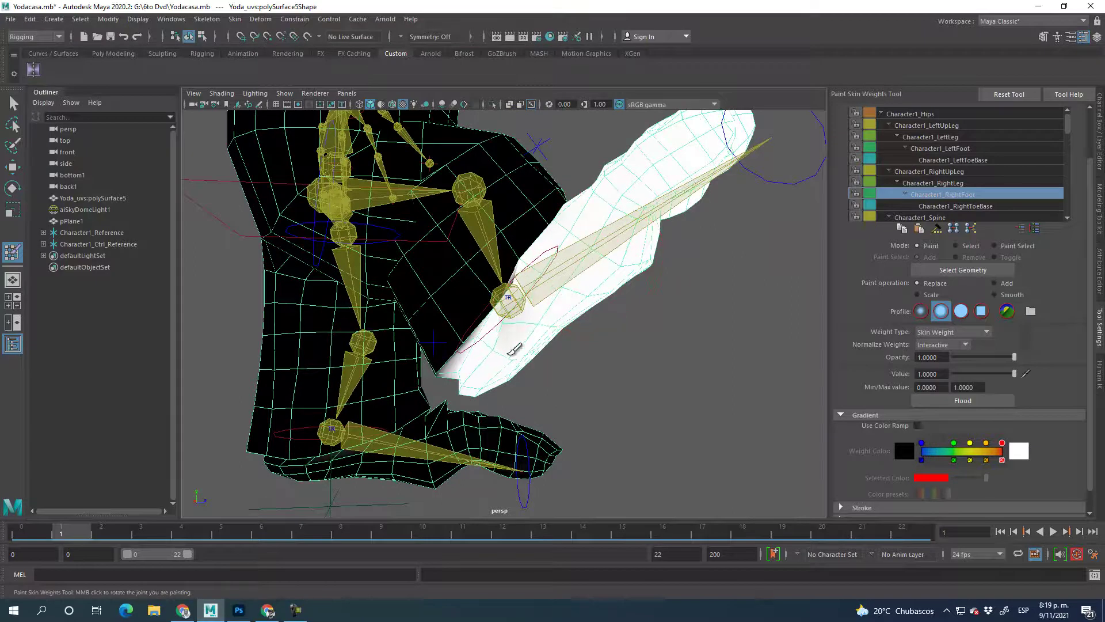
alt+drag(541, 368, 426, 301)
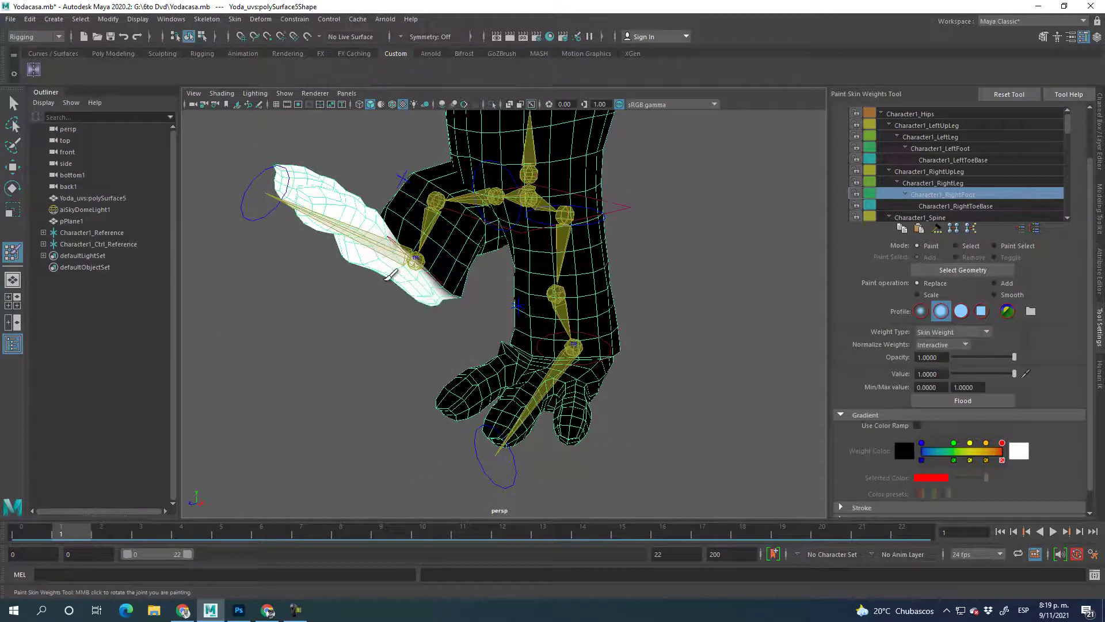
alt+drag(375, 238, 566, 340)
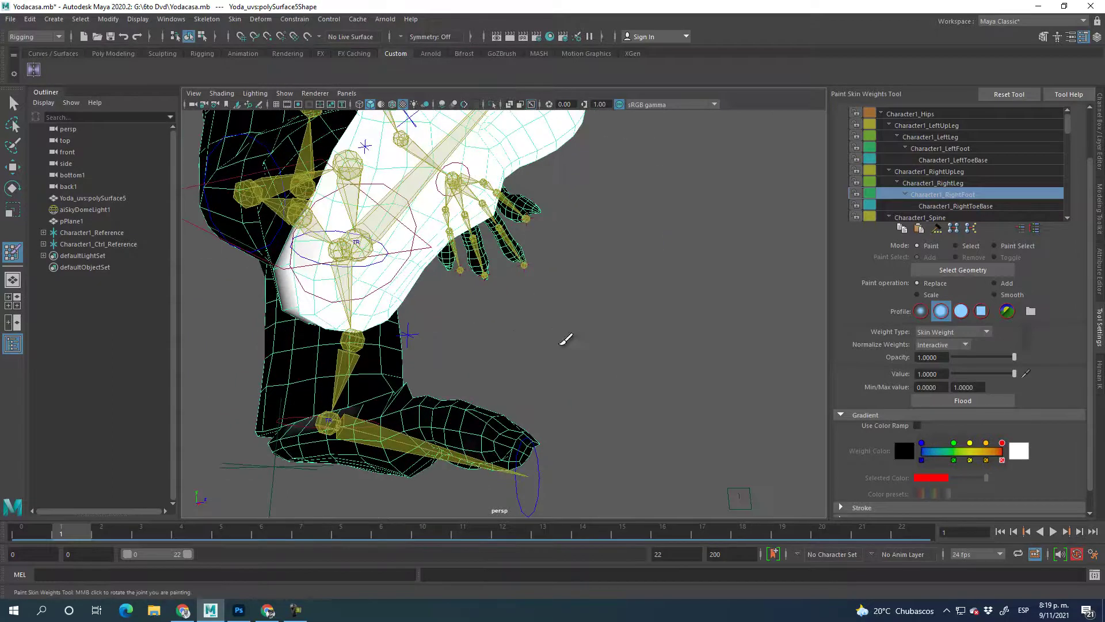
Step: Paint the Character1_RightLeg influence off the left foot and lower left trouser leg
click(960, 183)
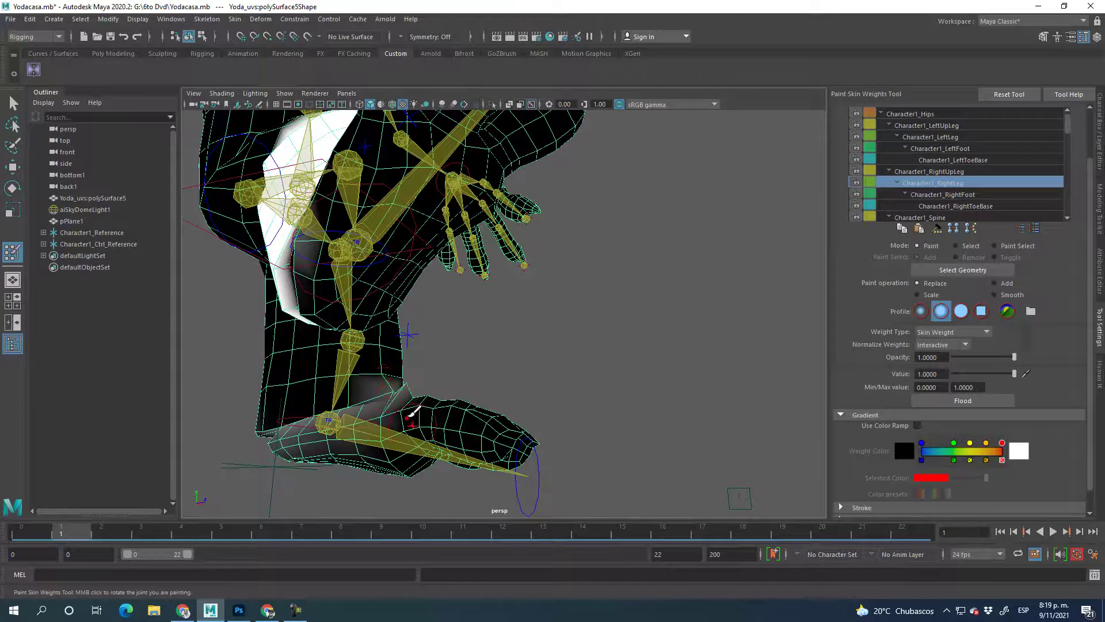
mouse_move(394, 389)
ctrl+mouse_down()
mouse_move(383, 413)
mouse_move(377, 401)
ctrl+mouse_up()
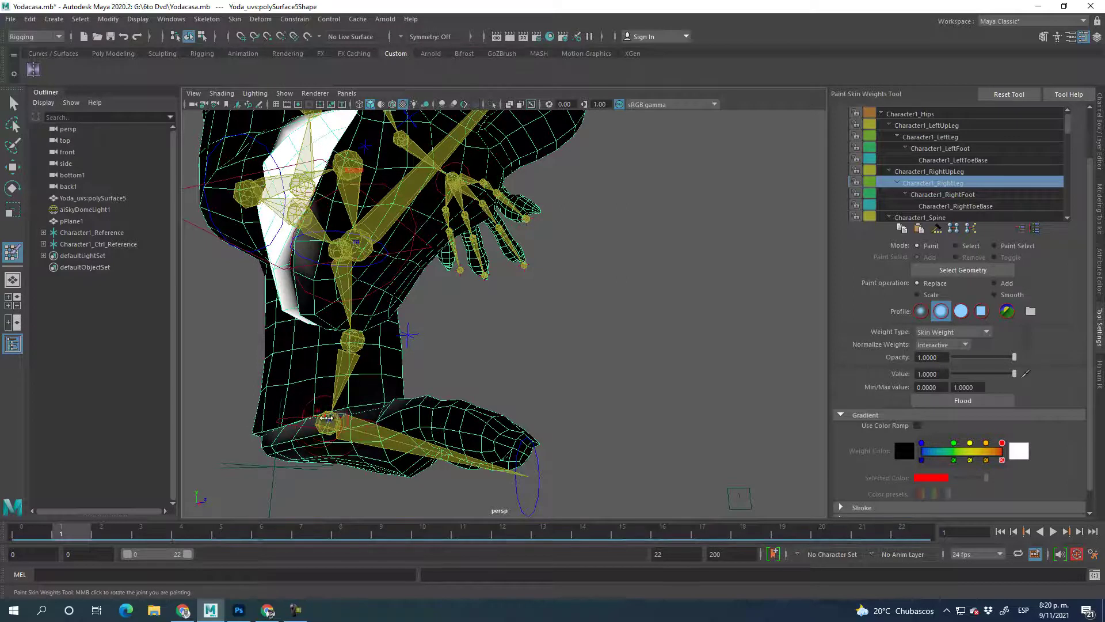
mouse_move(297, 410)
ctrl+mouse_down()
mouse_move(269, 436)
mouse_move(369, 452)
mouse_move(454, 423)
ctrl+mouse_up()
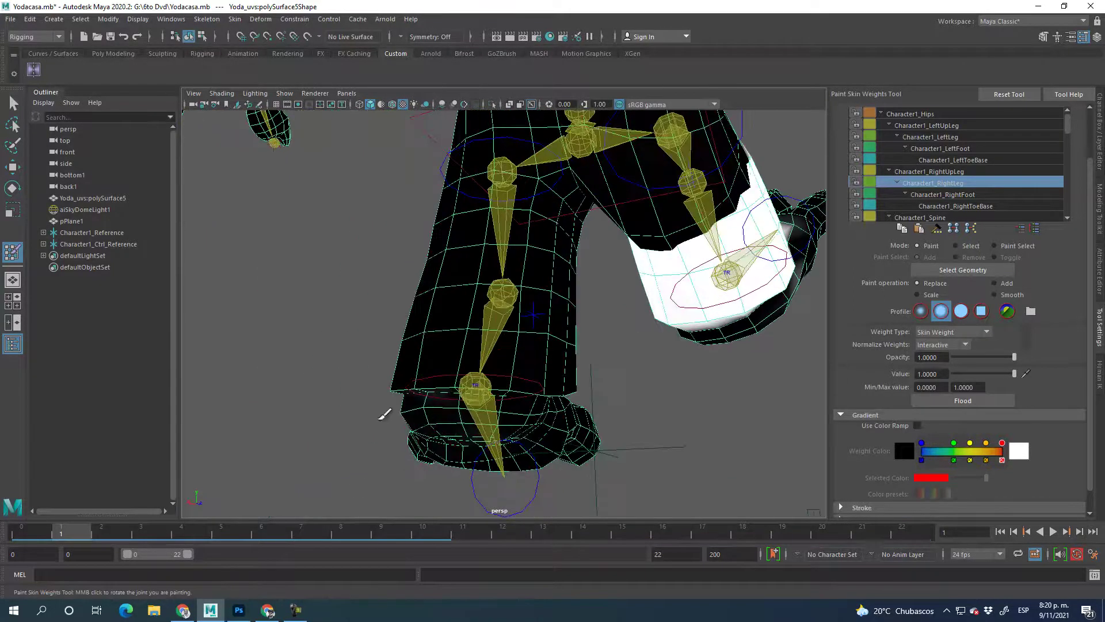
alt+drag(426, 457, 625, 435)
alt+drag(453, 377, 489, 397)
Step: Choose the Character1_LeftFoot influence and paint its weights off the raised right foot's heel
click(960, 172)
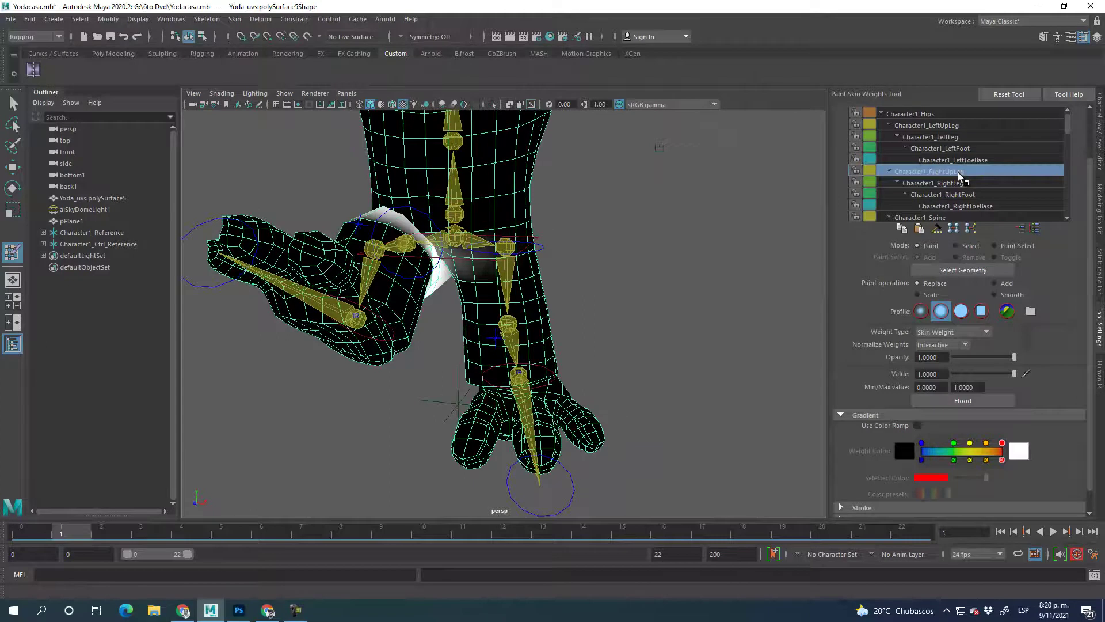
key(Up)
key(Up)
key(Up)
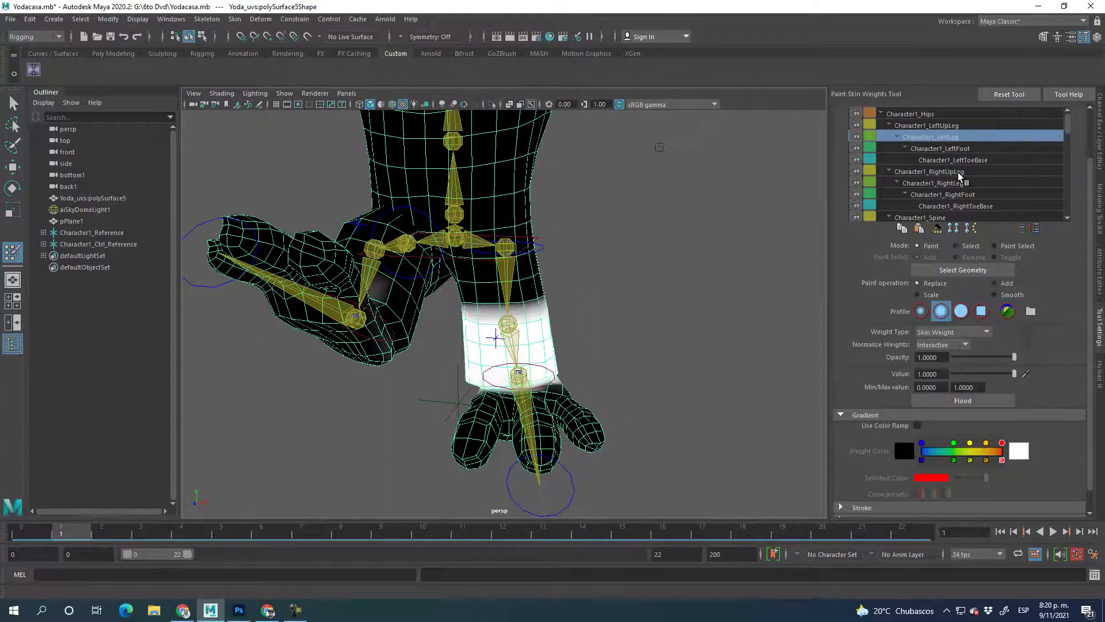
key(Down)
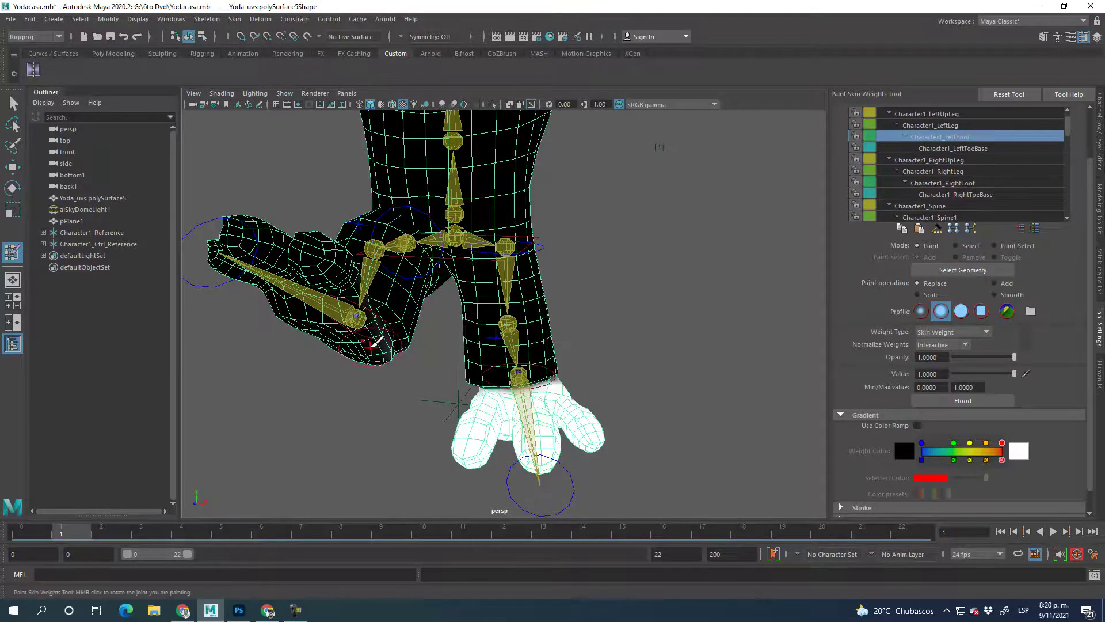
alt+drag(380, 314, 359, 360)
Step: Choose the Character1_LeftLeg influence and clean its weights off the right leg
key(Up)
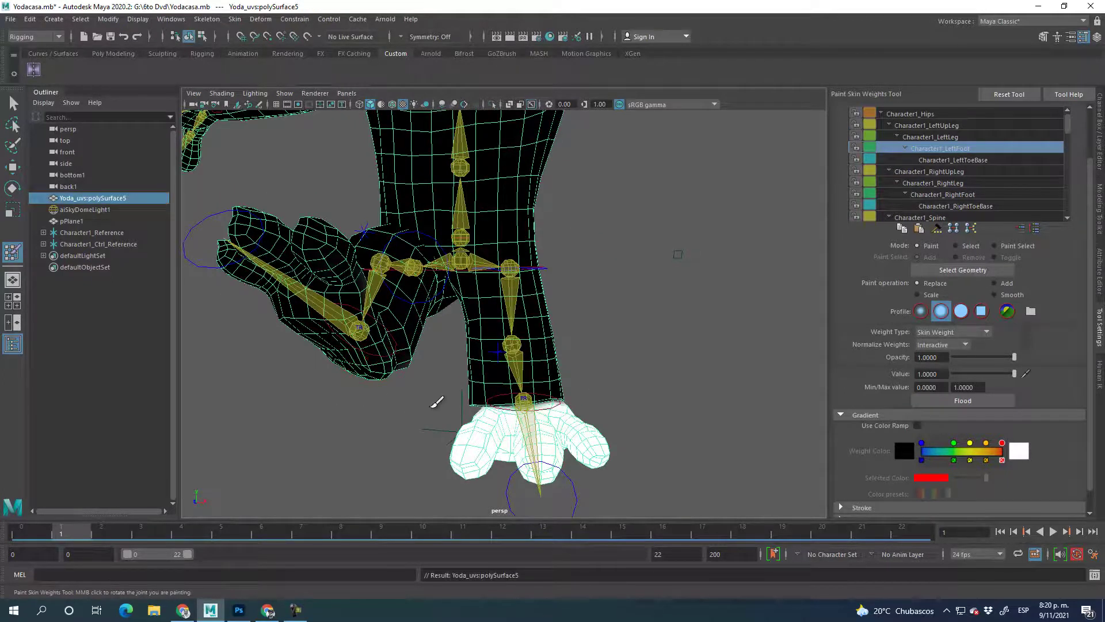
key(Down)
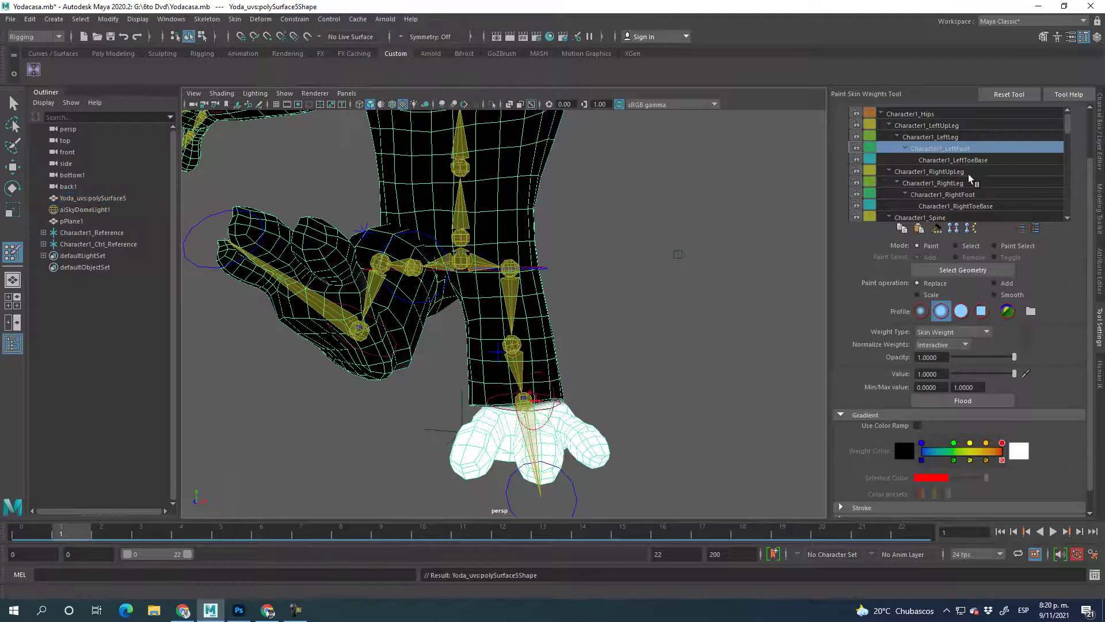
key(Up)
alt+drag(384, 396, 423, 344)
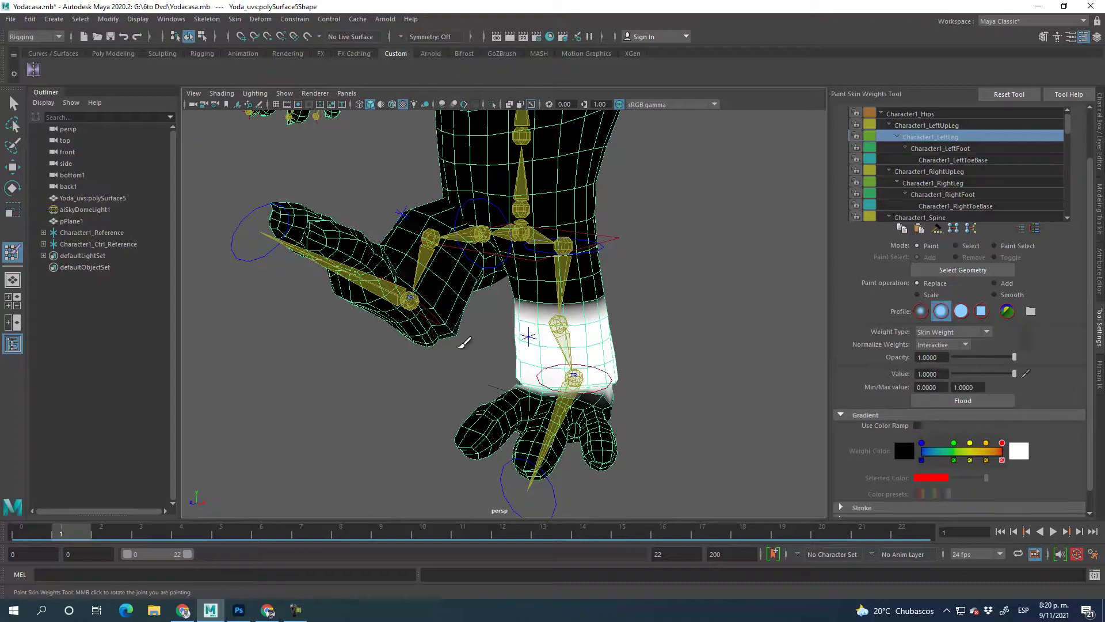
Step: Inspect the Character1_LeftUpLeg influence's weights around both legs and play back the animation briefly
alt+drag(410, 341, 616, 362)
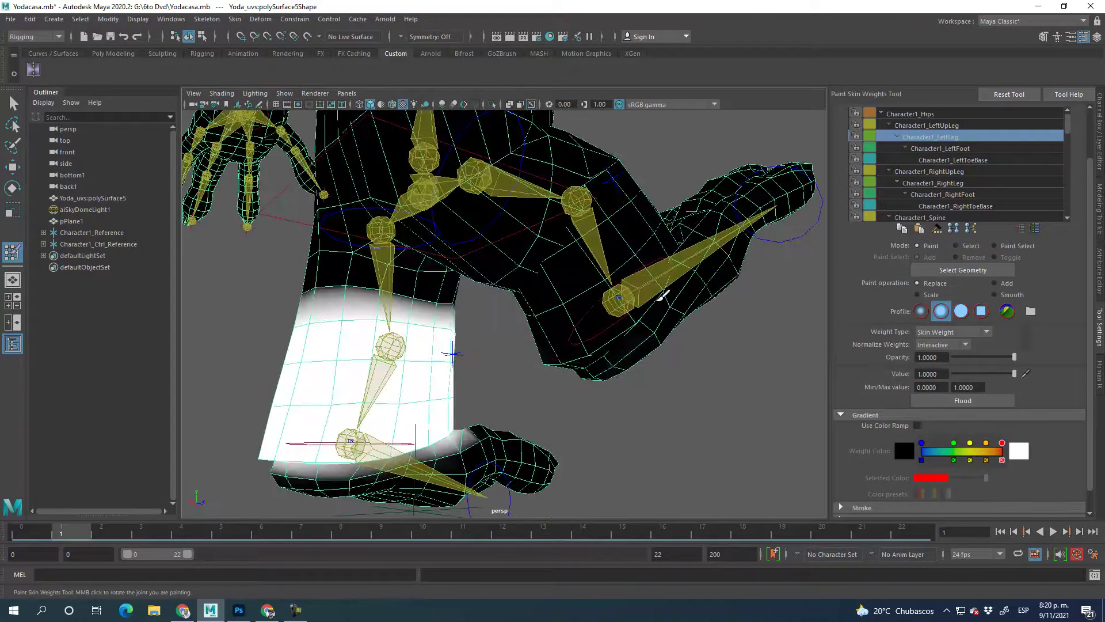
click(951, 125)
alt+drag(756, 366, 534, 395)
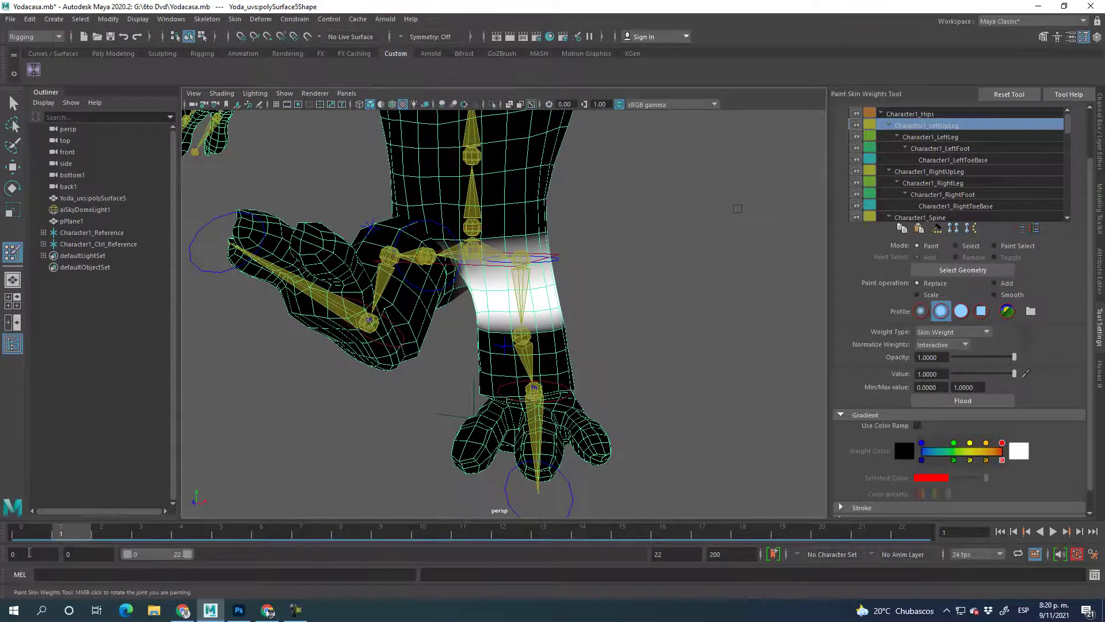
key(alt+v)
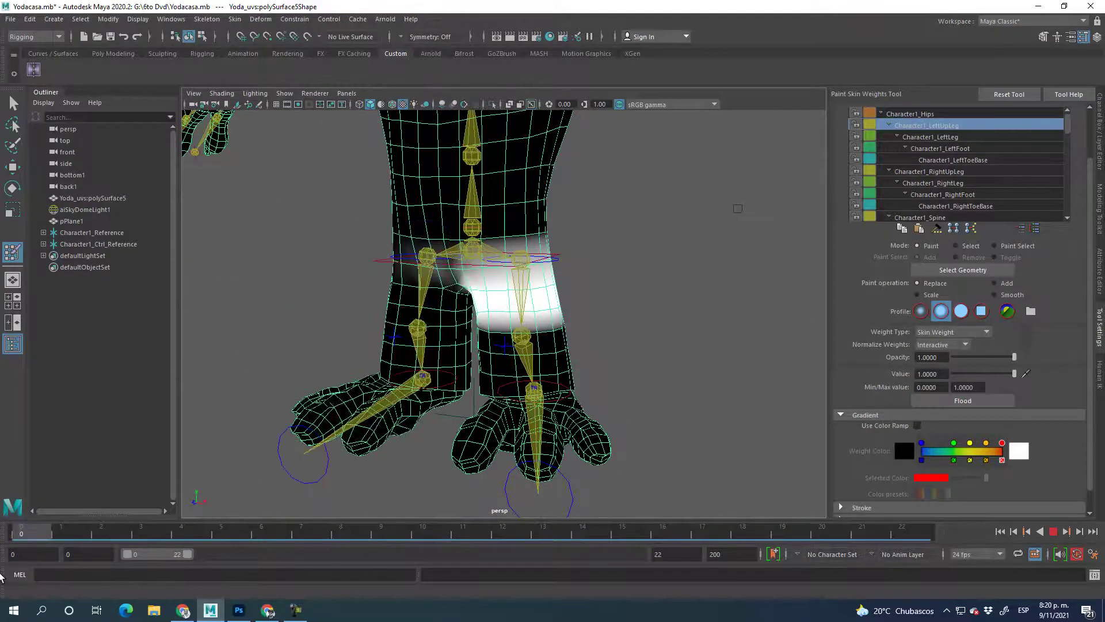
key(alt+v)
Step: At frame 1, nudge the raised right ankle control and move the left ankle control back and up behind the body
mouse_move(266, 374)
alt+mouse_down()
mouse_move(439, 419)
mouse_move(553, 331)
mouse_move(608, 382)
mouse_move(613, 366)
mouse_move(582, 359)
mouse_move(589, 375)
mouse_move(574, 359)
alt+mouse_up()
click(13, 173)
click(517, 344)
drag(542, 290, 548, 286)
click(420, 373)
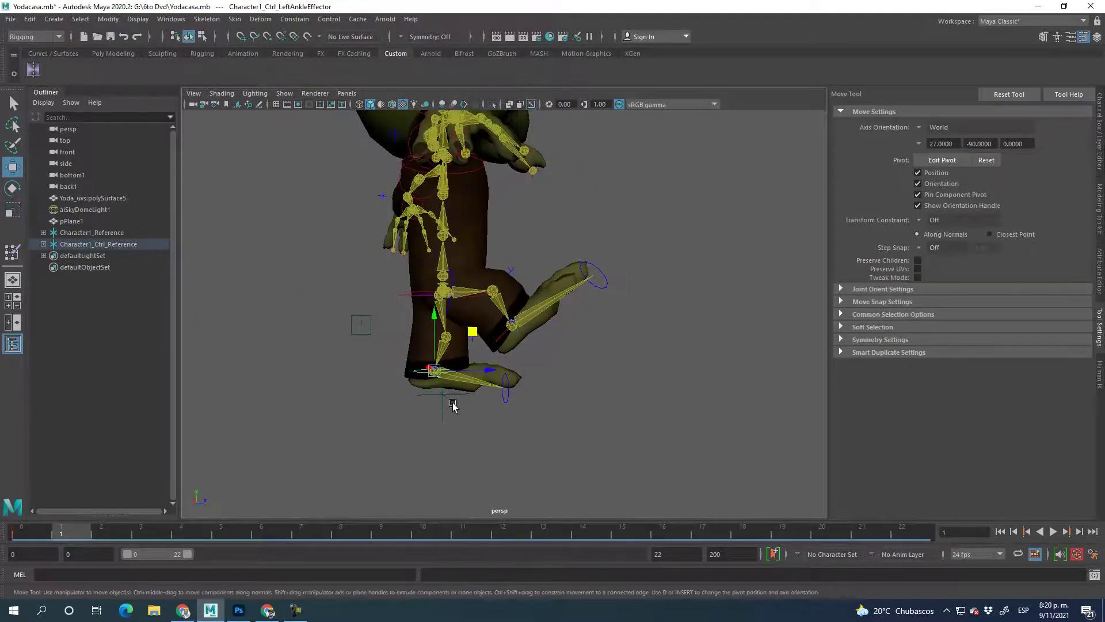
middle_drag(481, 341, 393, 320)
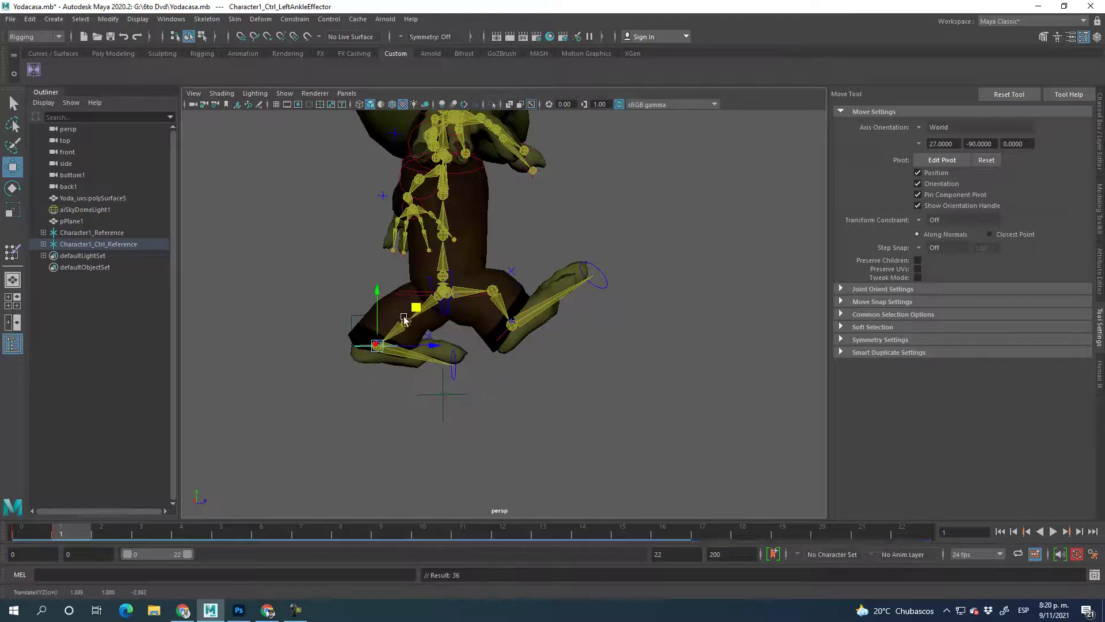
Step: Raise the left ankle control further and rotate it about 111 degrees so the foot points down and back
key(e)
key(r)
key(e)
mouse_move(381, 295)
mouse_down()
mouse_move(468, 290)
mouse_move(385, 311)
mouse_up()
key(w)
middle_drag(419, 311, 396, 318)
key(e)
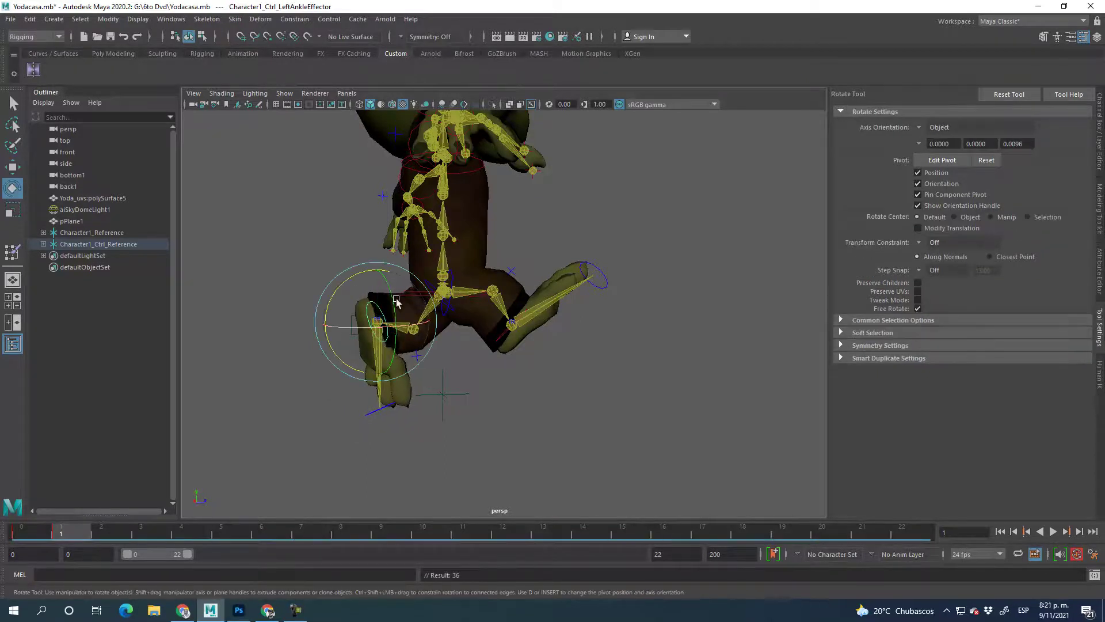
drag(348, 283, 381, 261)
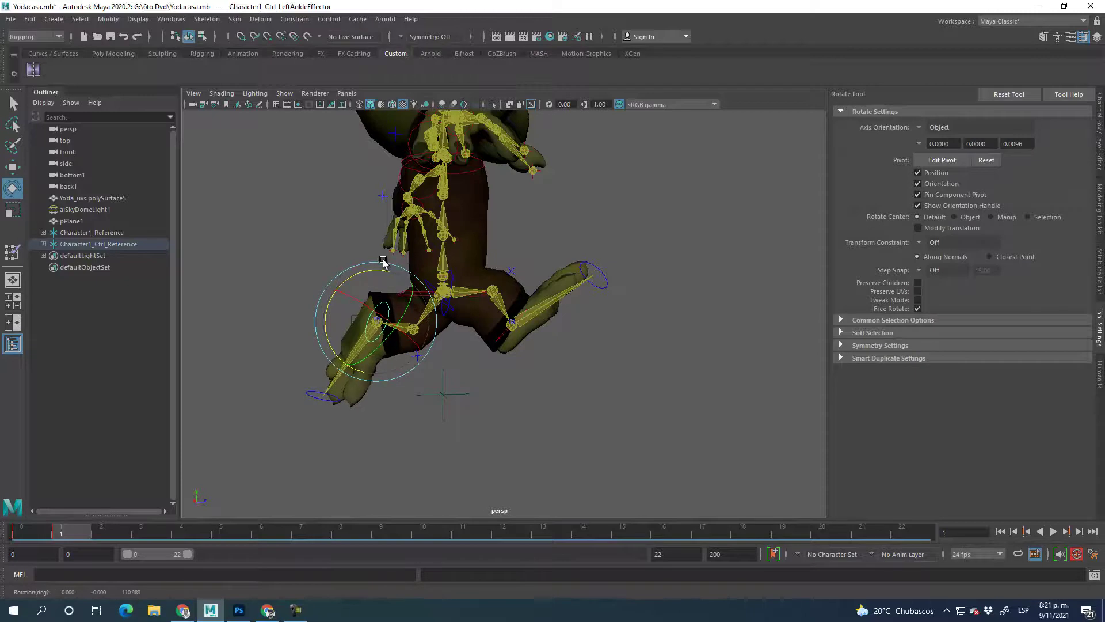
Step: Fine-tune the left ankle's sideways rotation and turn the right ankle control so the raised foot points straight ahead
alt+drag(508, 414, 367, 423)
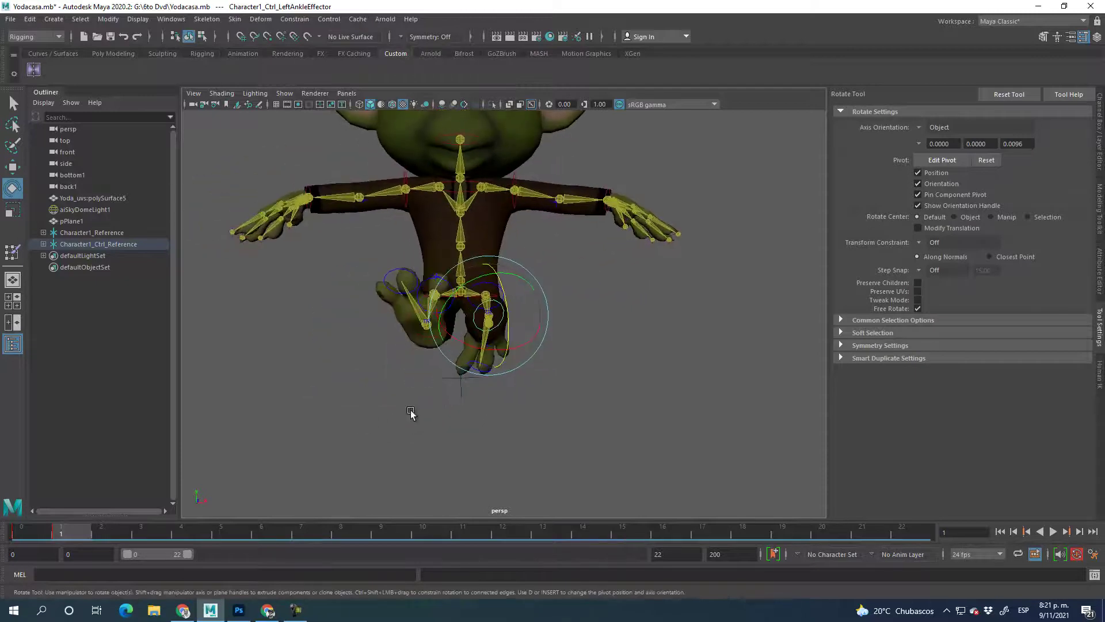
alt+drag(597, 345, 587, 345)
drag(530, 278, 515, 285)
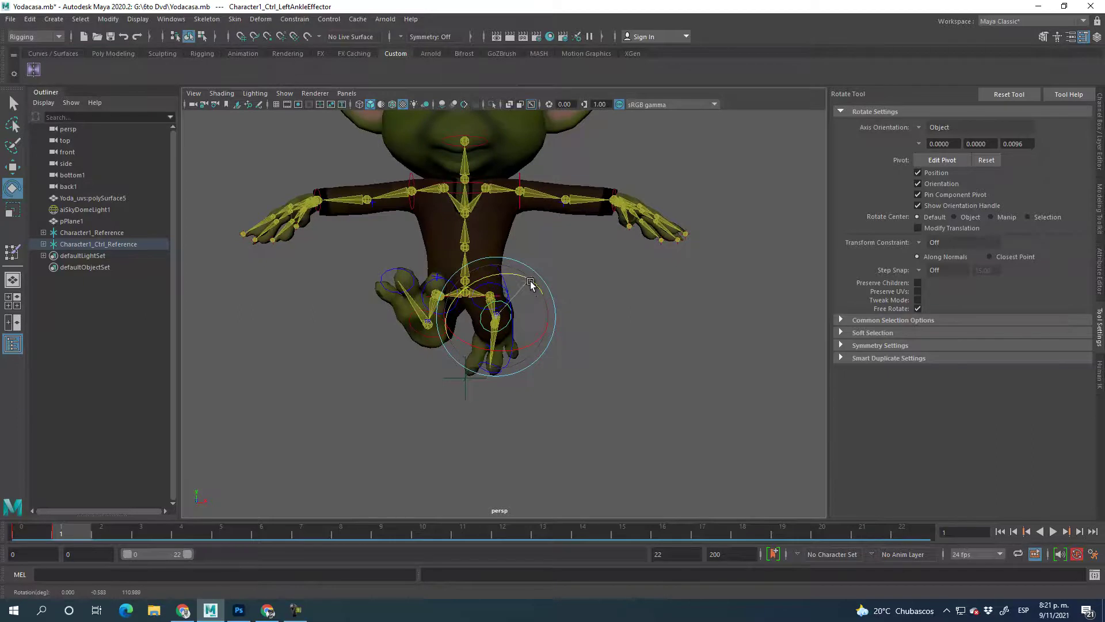
alt+drag(553, 438, 457, 461)
click(401, 434)
click(448, 339)
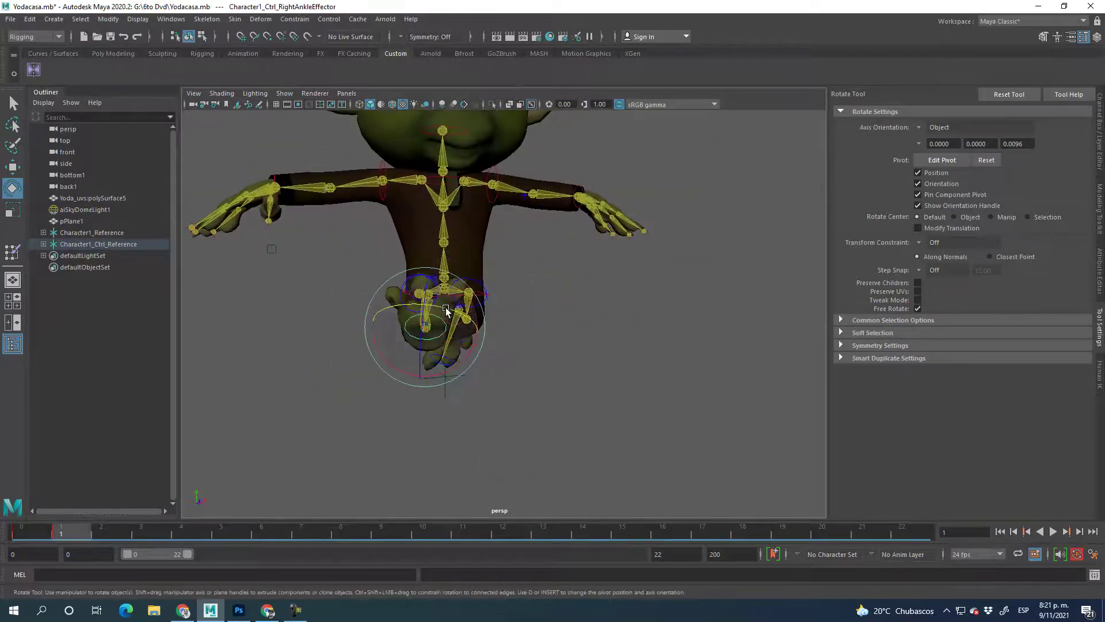
drag(451, 311, 495, 422)
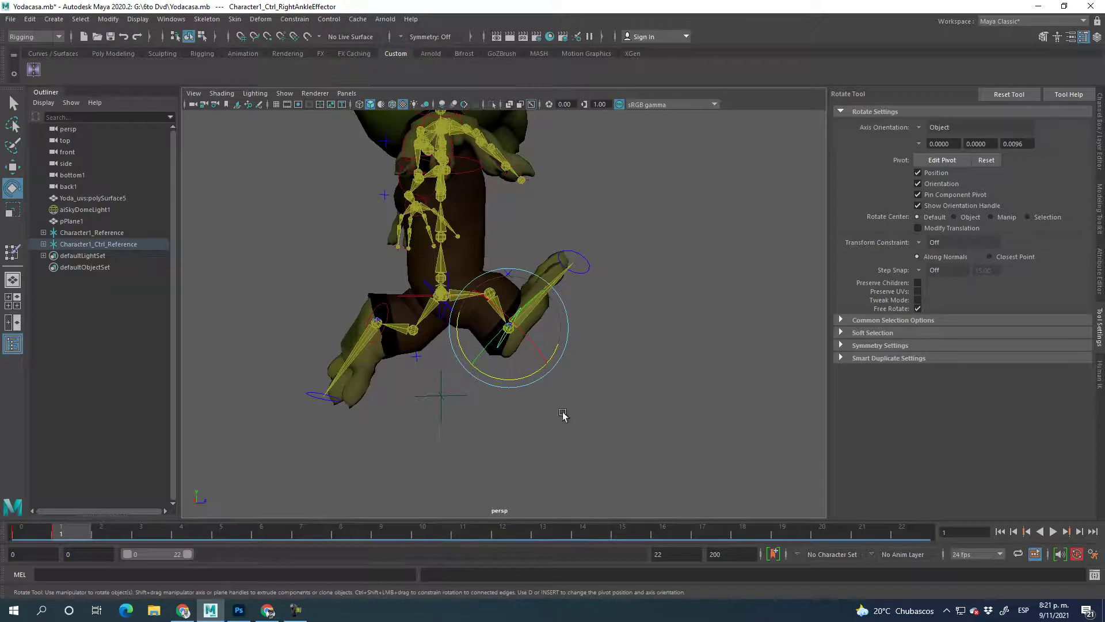
Step: Rotate the right shoulder control to lower the right arm beside the body
alt+drag(573, 364, 523, 370)
click(405, 292)
alt+drag(405, 291, 386, 358)
click(392, 374)
alt+drag(390, 424, 490, 375)
click(414, 308)
drag(397, 233, 483, 350)
Step: Move the right wrist control up, inward and forward so the right arm bends in front of the chest
click(13, 167)
click(455, 349)
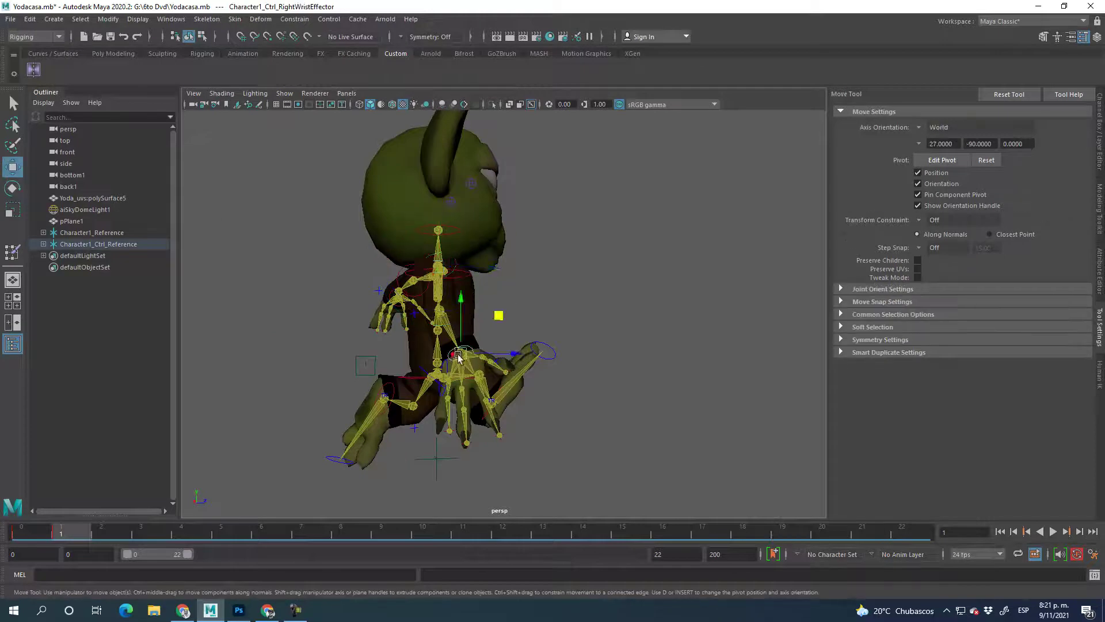
drag(498, 317, 544, 254)
alt+drag(673, 320, 310, 318)
scroll(318, 373, up, 3)
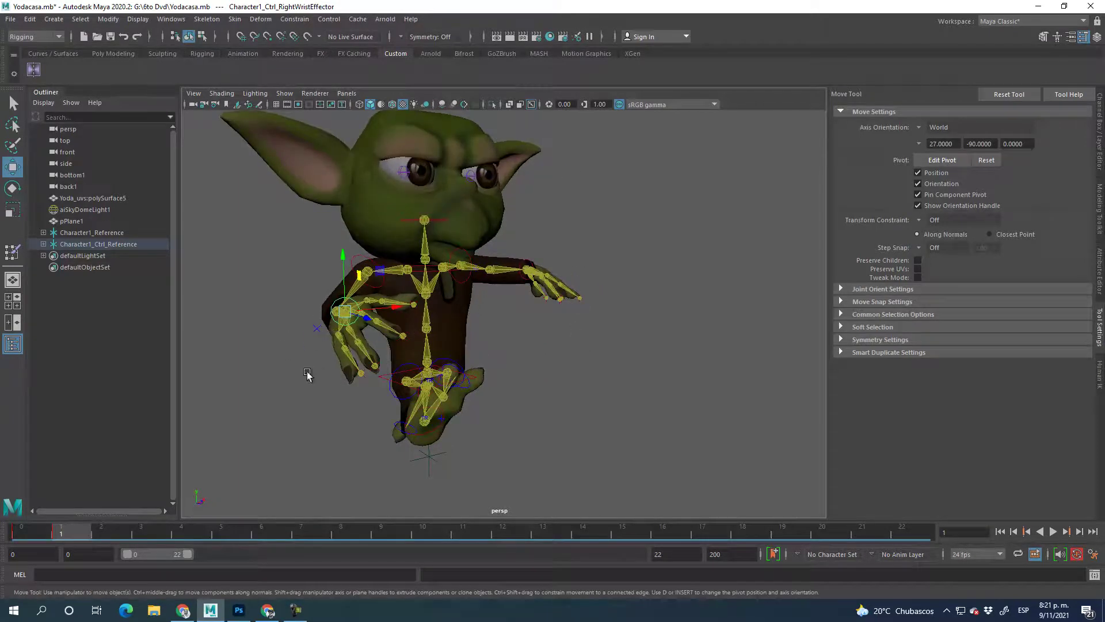
drag(396, 307, 429, 308)
alt+drag(276, 372, 410, 327)
mouse_move(492, 356)
alt+mouse_down()
mouse_move(575, 362)
mouse_move(488, 353)
alt+mouse_up()
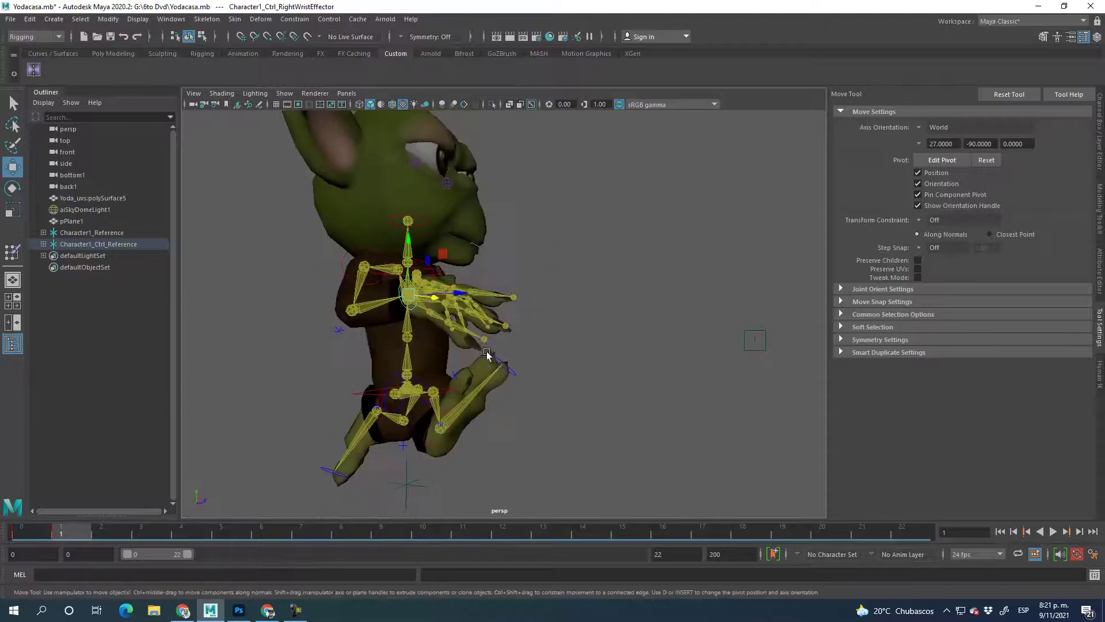
mouse_move(458, 290)
mouse_down()
mouse_move(482, 287)
mouse_move(474, 290)
mouse_up()
Step: Rotate the left shoulder control from its outstretched pose
alt+drag(377, 397, 465, 404)
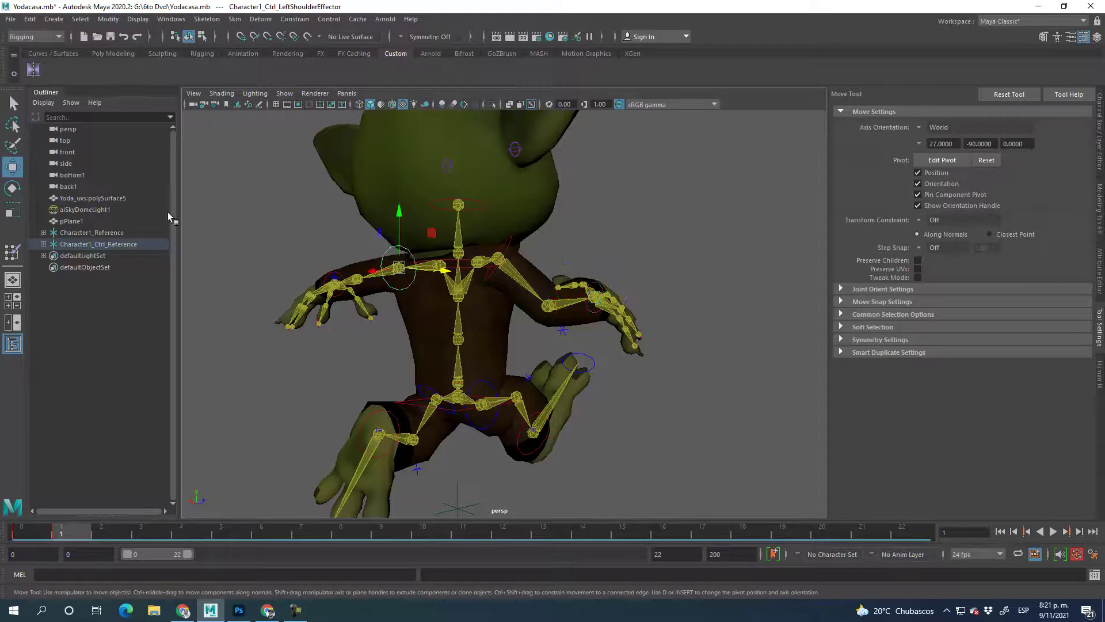
click(10, 190)
drag(397, 239, 374, 229)
Step: Move the left wrist control down, inward and back so the left arm swings behind the body
click(323, 357)
click(13, 168)
alt+drag(299, 297, 385, 304)
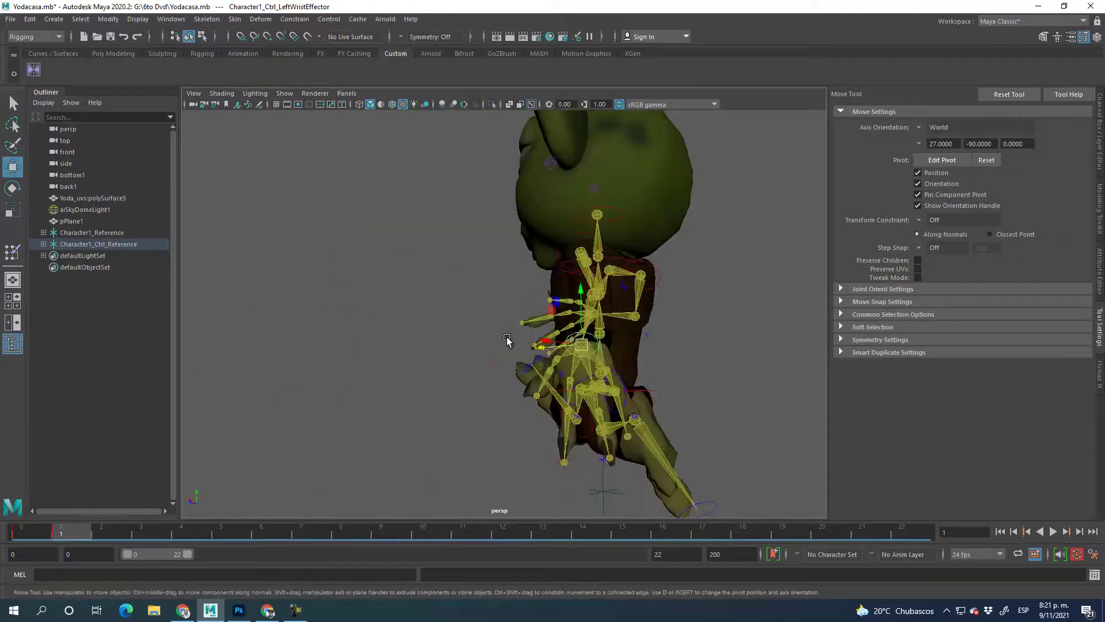
alt+drag(564, 331, 717, 374)
alt+drag(686, 328, 573, 328)
drag(337, 344, 373, 343)
alt+drag(443, 280, 357, 328)
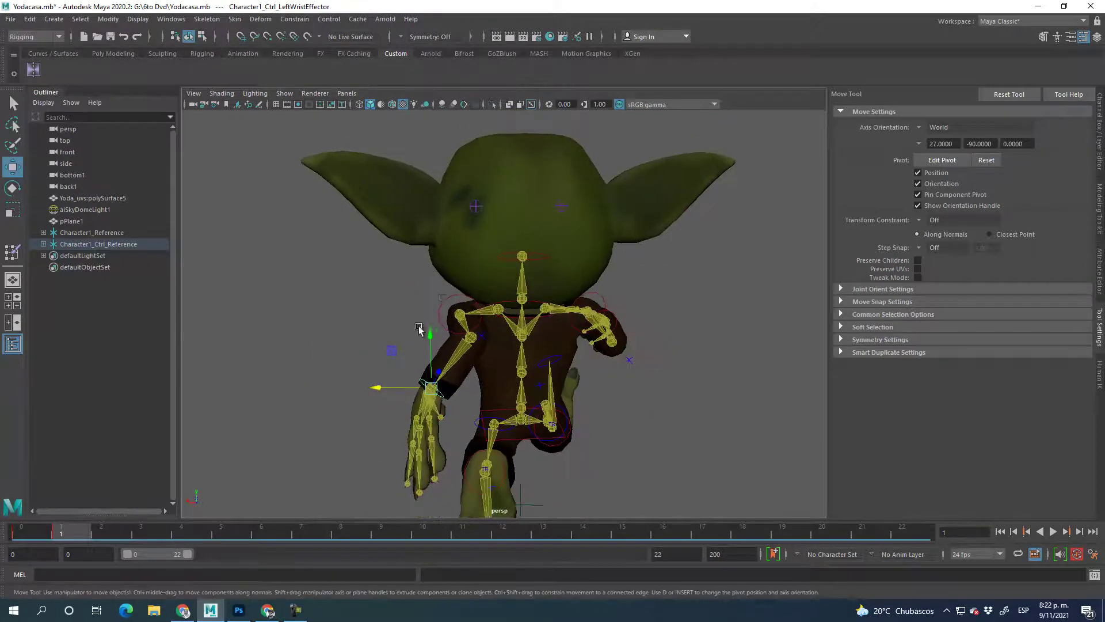
Step: Refine the left shoulder control's rotation about two axes to lift the arm slightly away from the torso
click(12, 188)
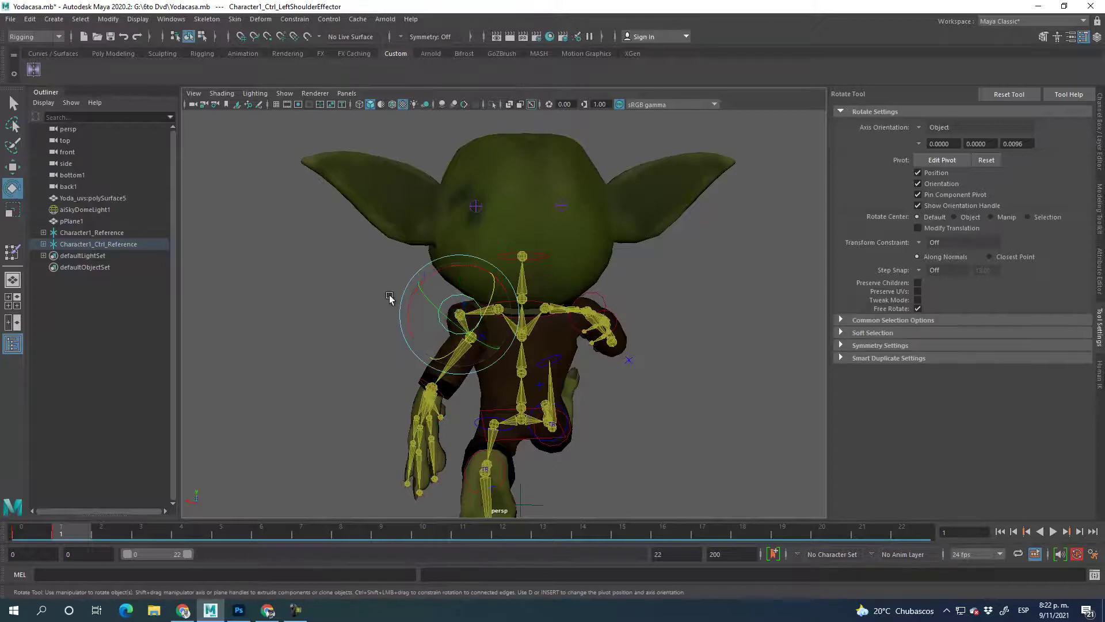
drag(459, 267, 442, 274)
drag(448, 329, 427, 327)
Step: Tilt the head control slightly forward
alt+drag(276, 432, 584, 449)
click(508, 256)
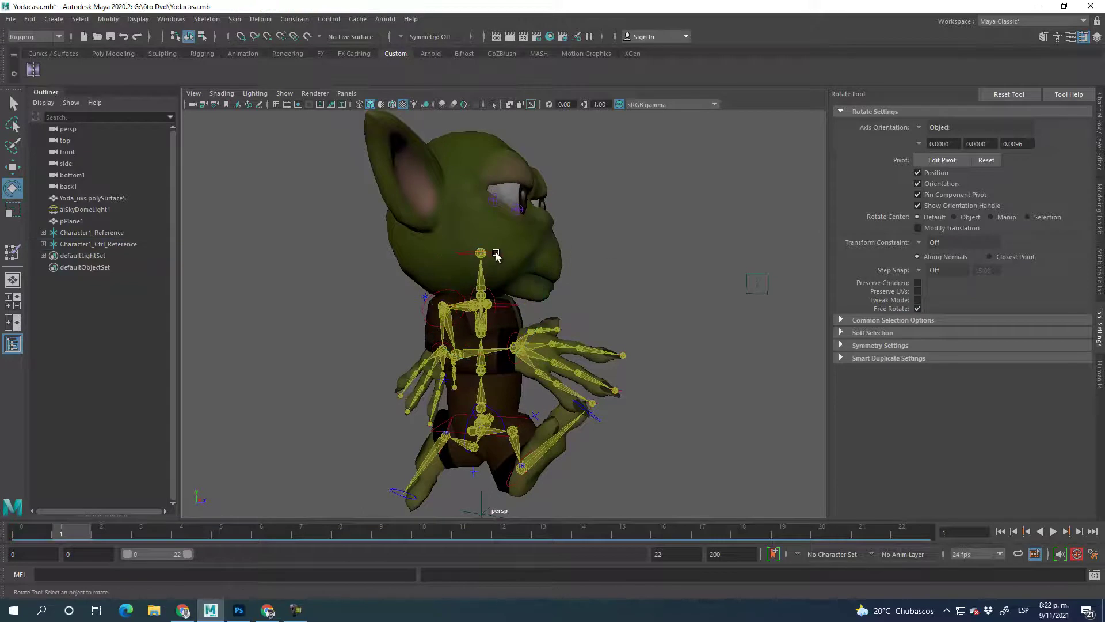
click(498, 252)
drag(523, 227, 534, 239)
Step: Lean the chest control forward, adjust the head control's rotation to suit and undo the last change
click(657, 306)
click(507, 305)
drag(521, 281, 545, 288)
click(548, 269)
click(537, 269)
drag(563, 232, 704, 339)
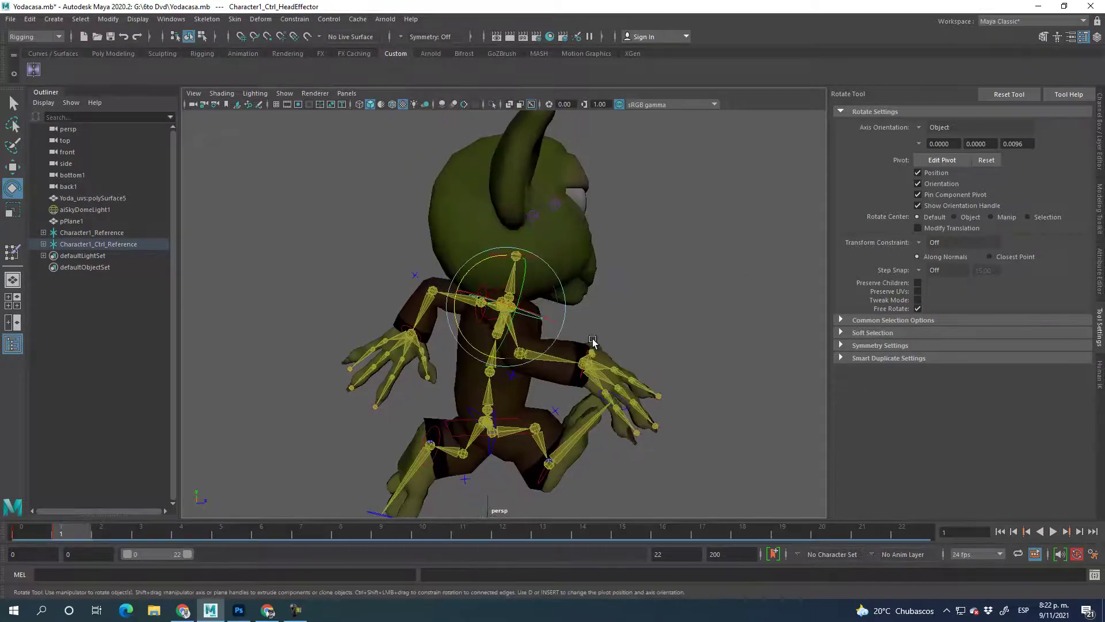
drag(548, 277, 478, 276)
key(ctrl+z)
Step: Rotate the hips control to lean the body forward and turn the chest end control slightly back
click(488, 429)
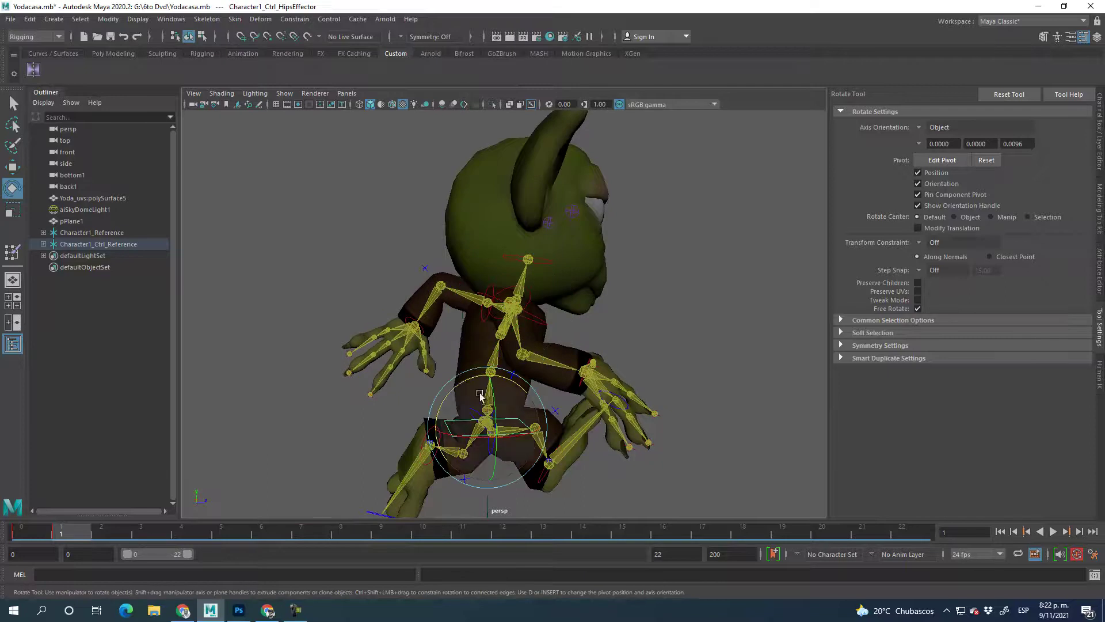
mouse_move(462, 387)
mouse_down()
mouse_move(493, 388)
mouse_move(468, 382)
mouse_up()
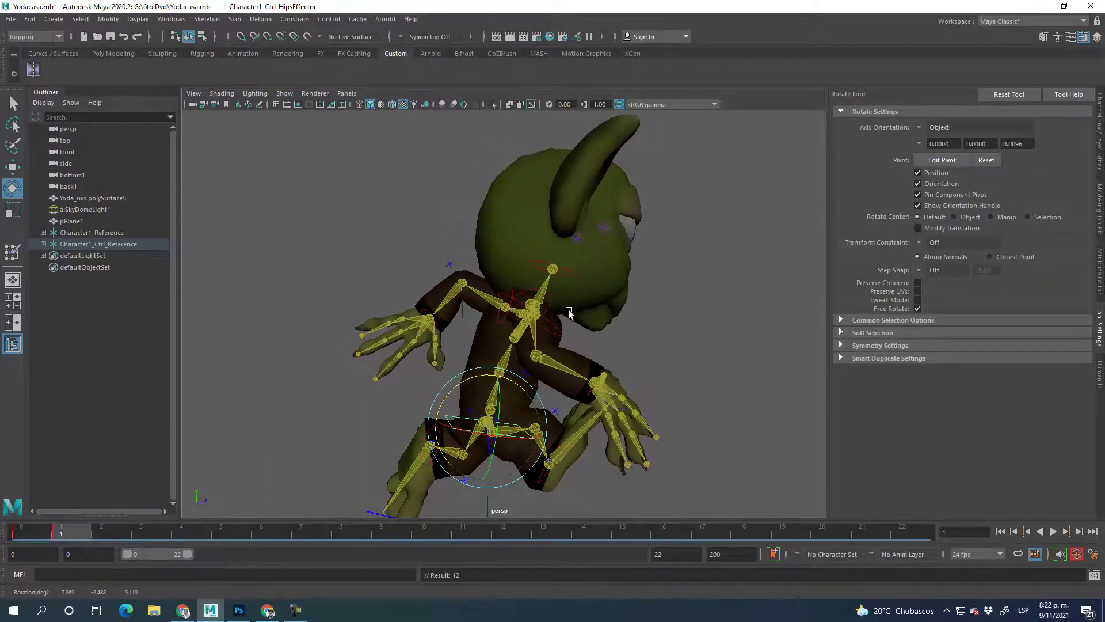
click(552, 268)
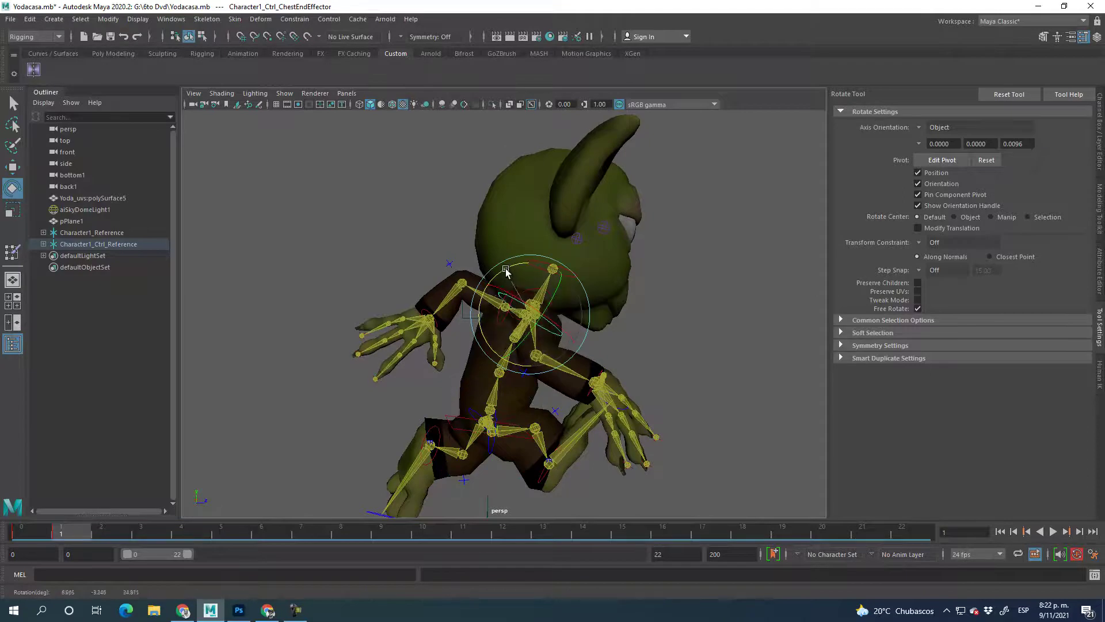
drag(517, 269, 503, 271)
Step: Adjust the head control's rotation for the leaning pose and play back the animation
click(638, 293)
click(566, 269)
drag(513, 227, 533, 223)
mouse_move(687, 328)
alt+mouse_down()
mouse_move(546, 334)
mouse_move(697, 320)
alt+mouse_up()
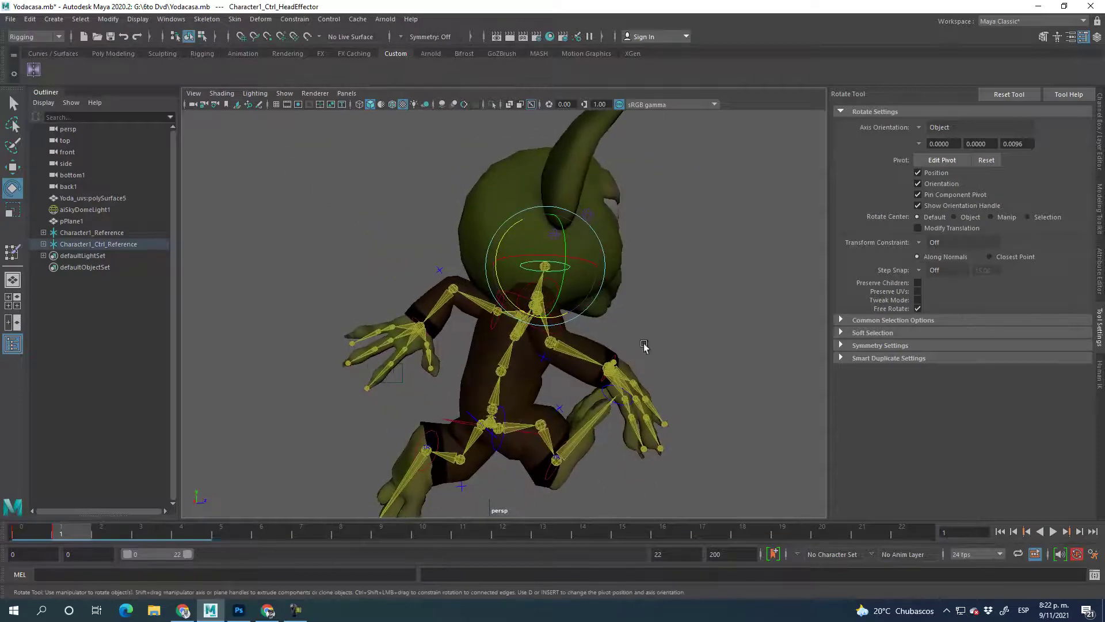
key(alt+v)
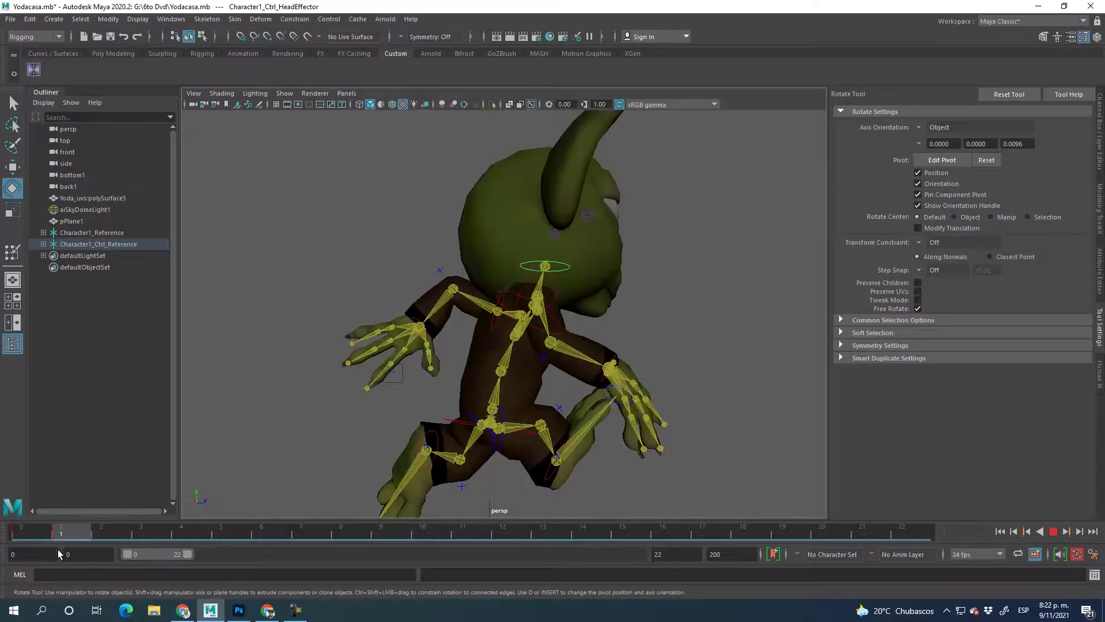
key(Escape)
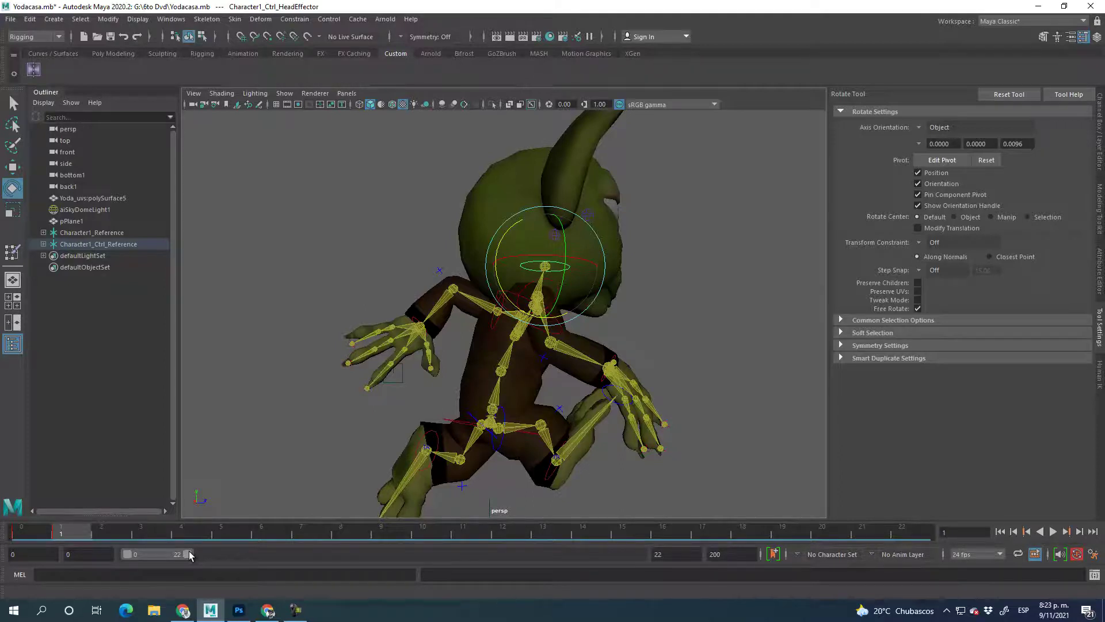
Step: Select the head, chest, both shoulder, right wrist, hips and both ankle controls together
alt+drag(692, 312, 574, 320)
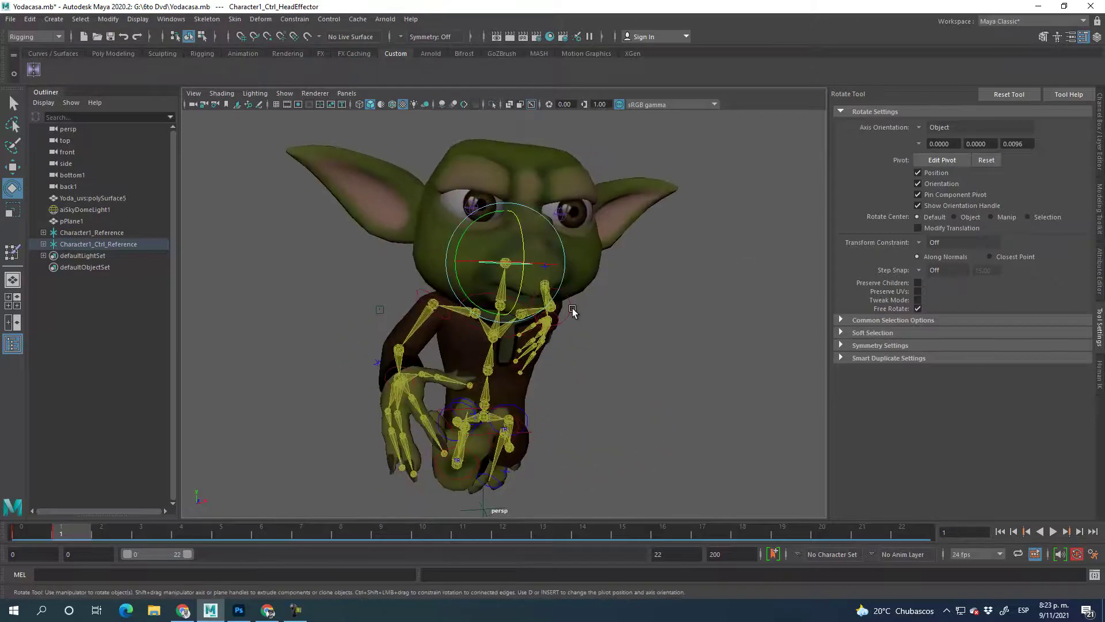
click(572, 308)
click(429, 326)
click(420, 295)
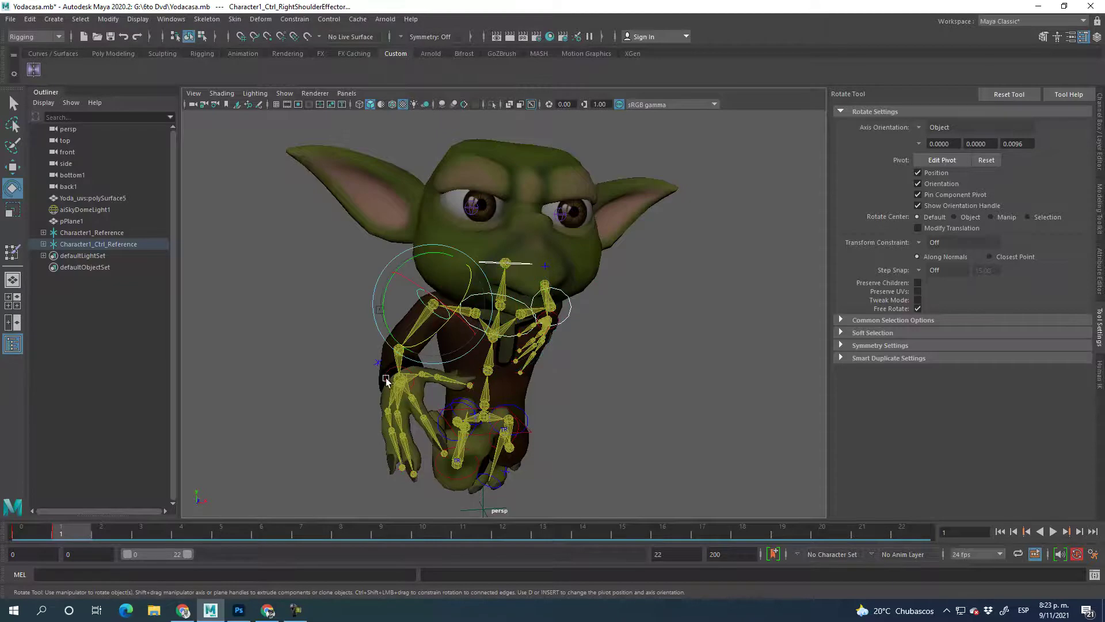
click(389, 373)
alt+drag(585, 420, 511, 437)
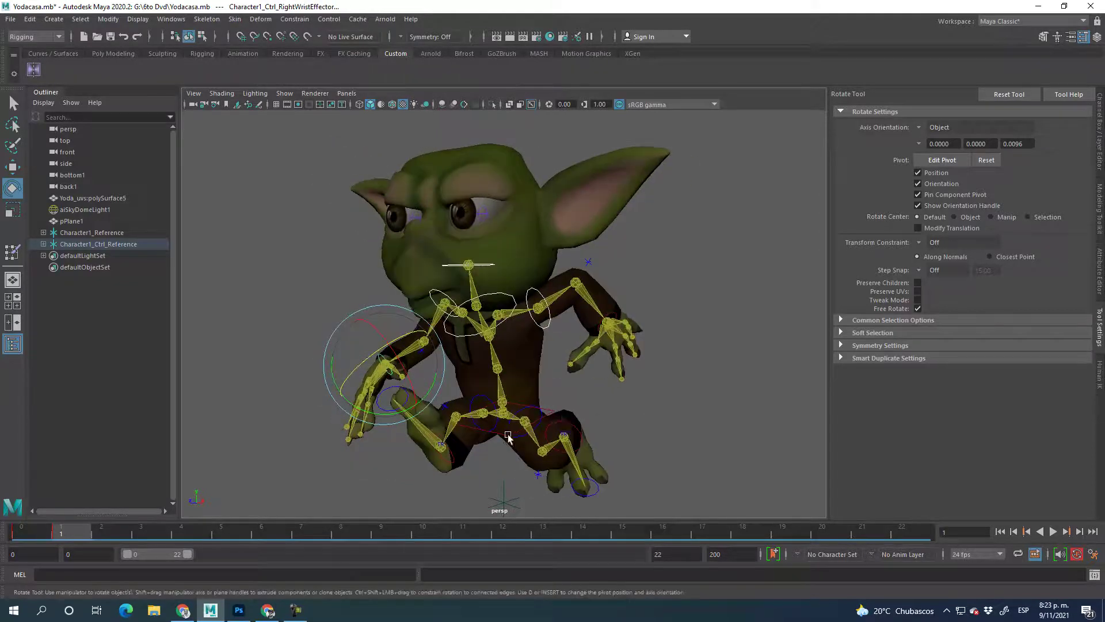
click(503, 435)
click(578, 429)
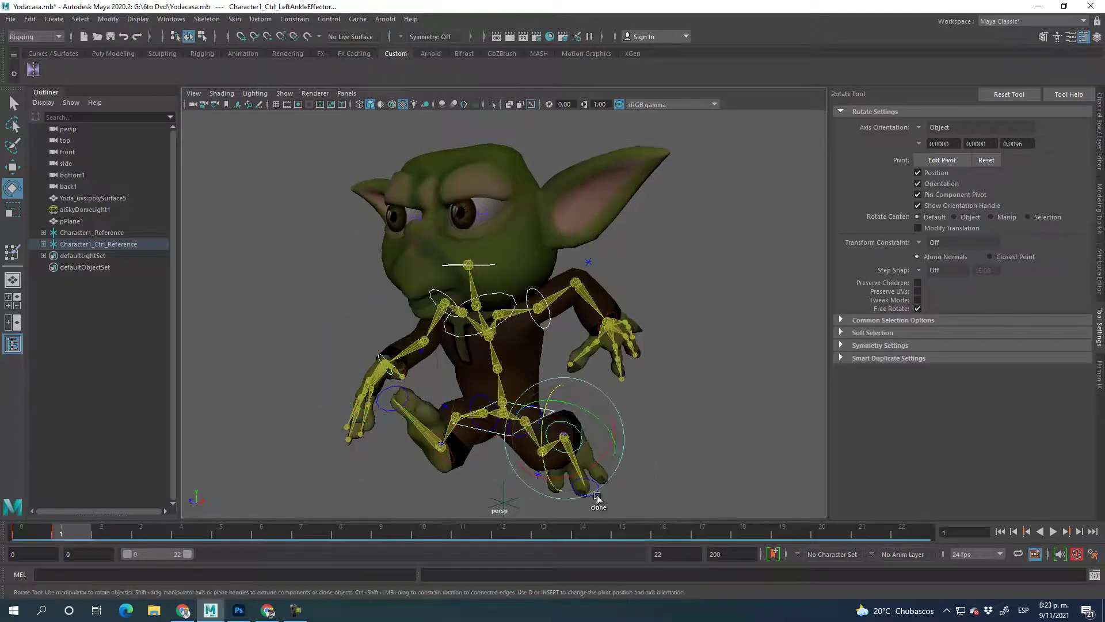
alt+drag(598, 498, 534, 491)
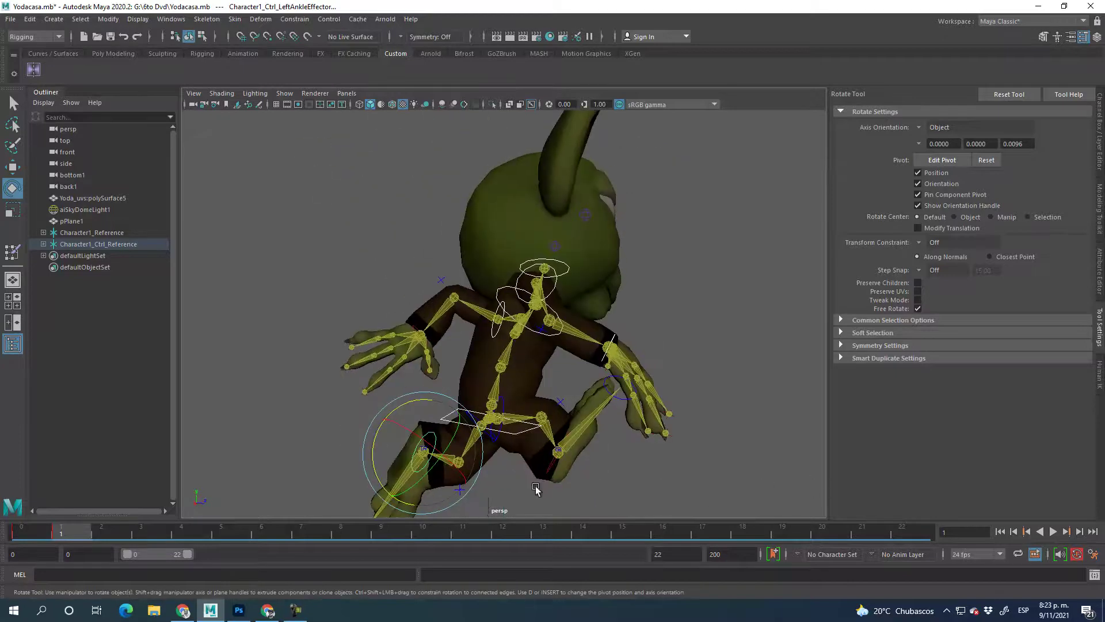
click(552, 467)
alt+drag(715, 446, 582, 481)
Step: Copy the selected controls' keys from frame 1 and paste them at frame 22
right_click(58, 535)
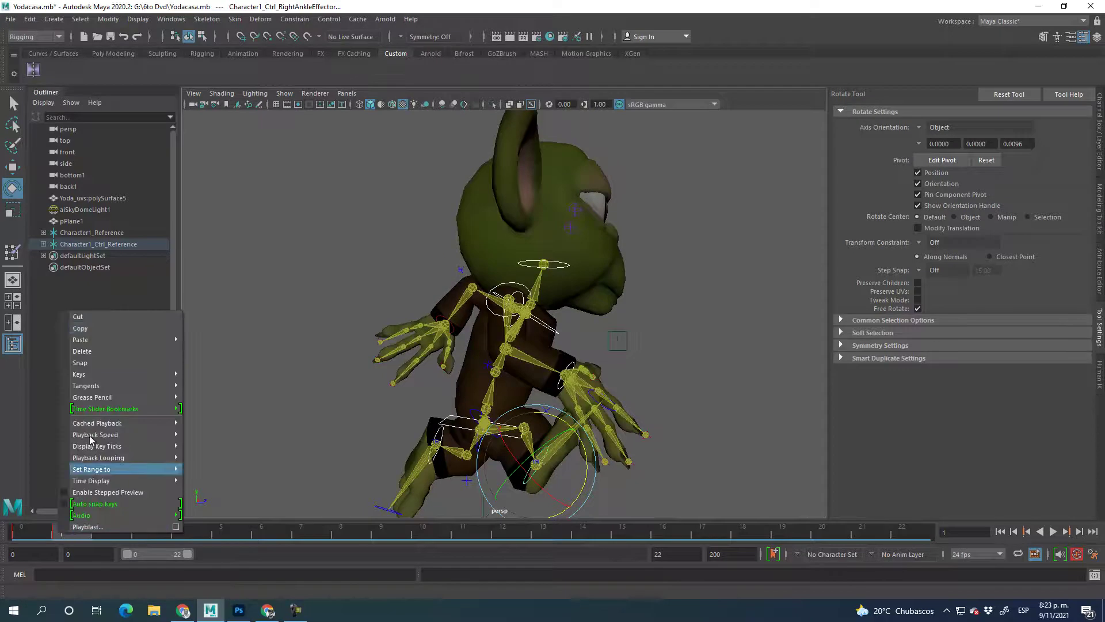
click(92, 323)
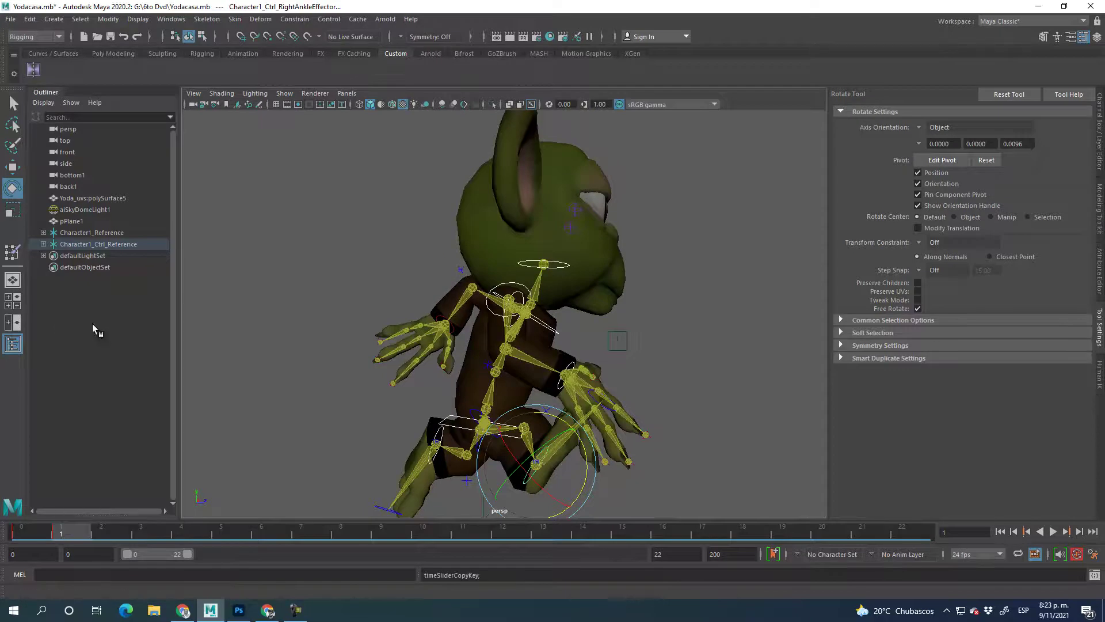
click(917, 534)
right_click(917, 534)
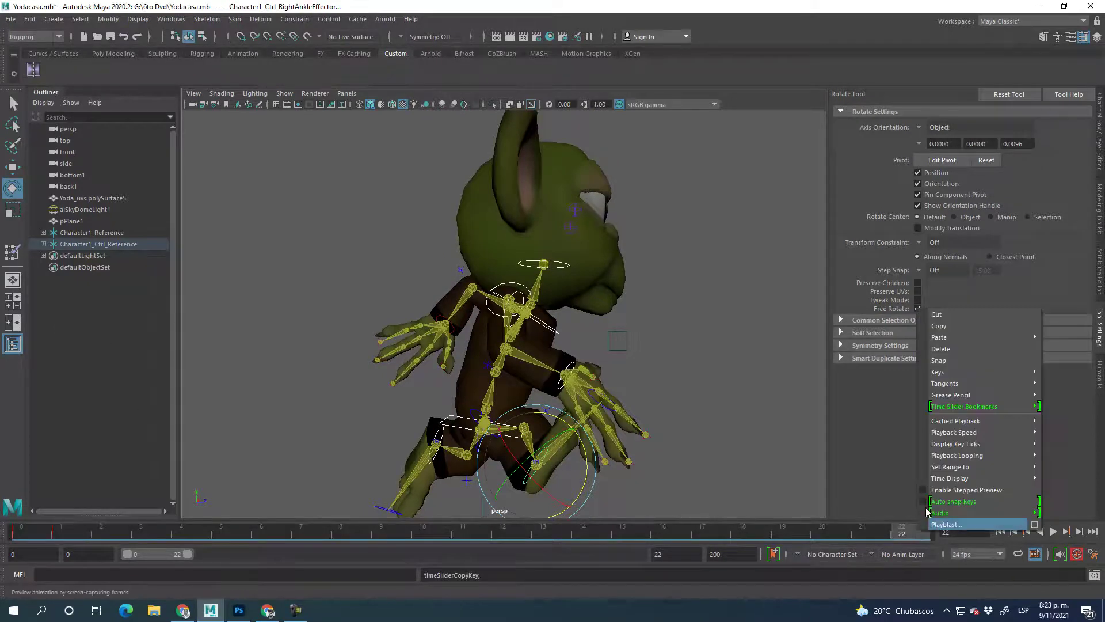
mouse_move(950, 339)
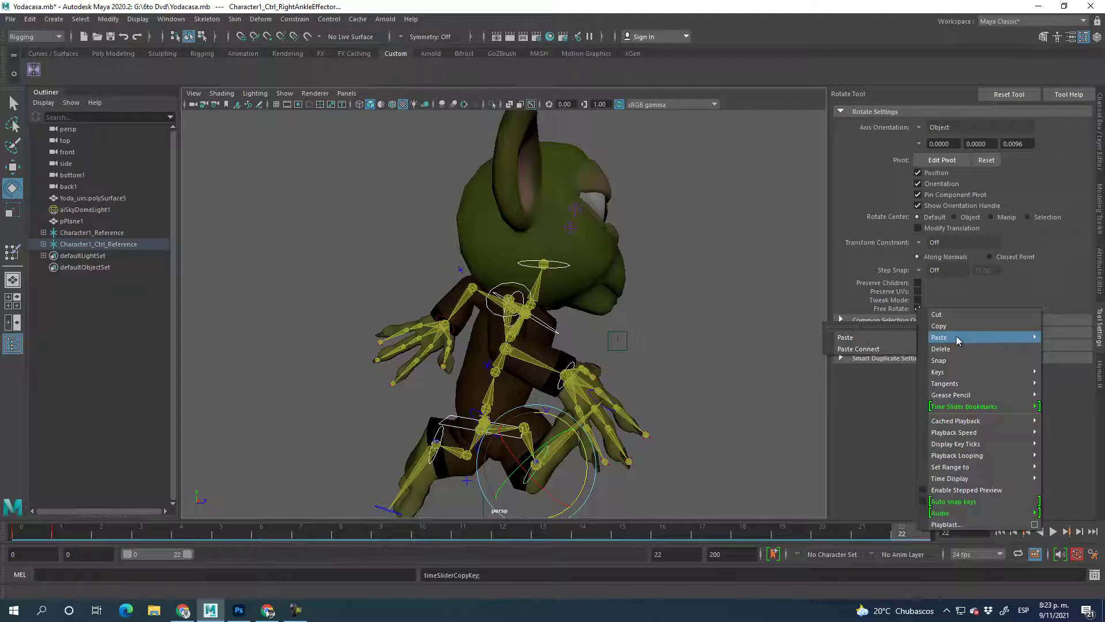
click(855, 338)
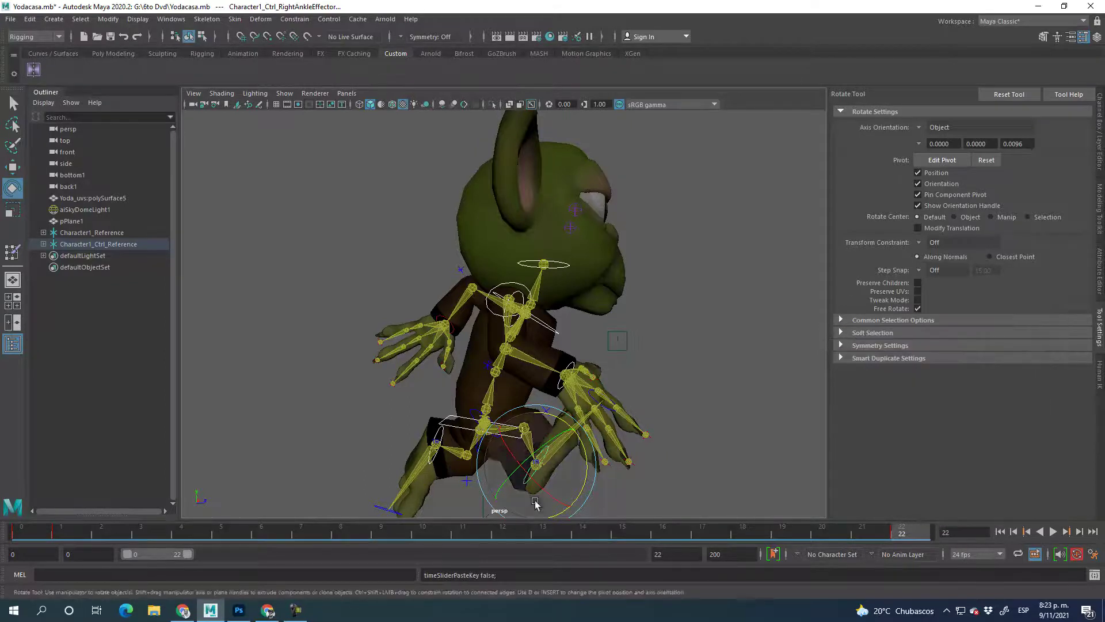
Step: Set the playback range to start at frame 1 and play back the looping animation
key(alt+v)
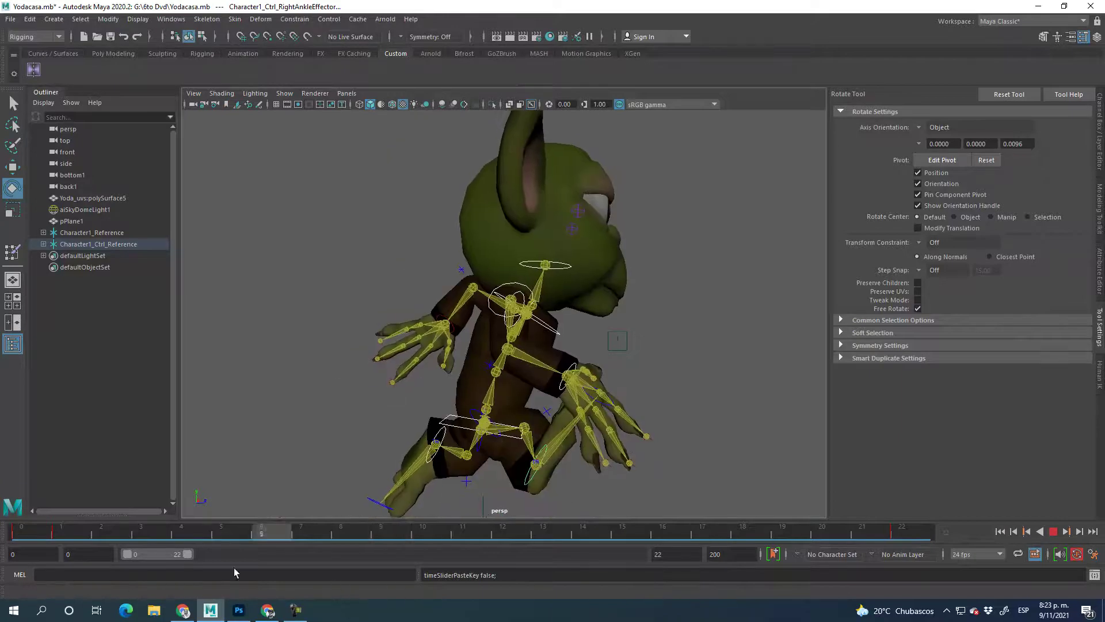
key(alt+v)
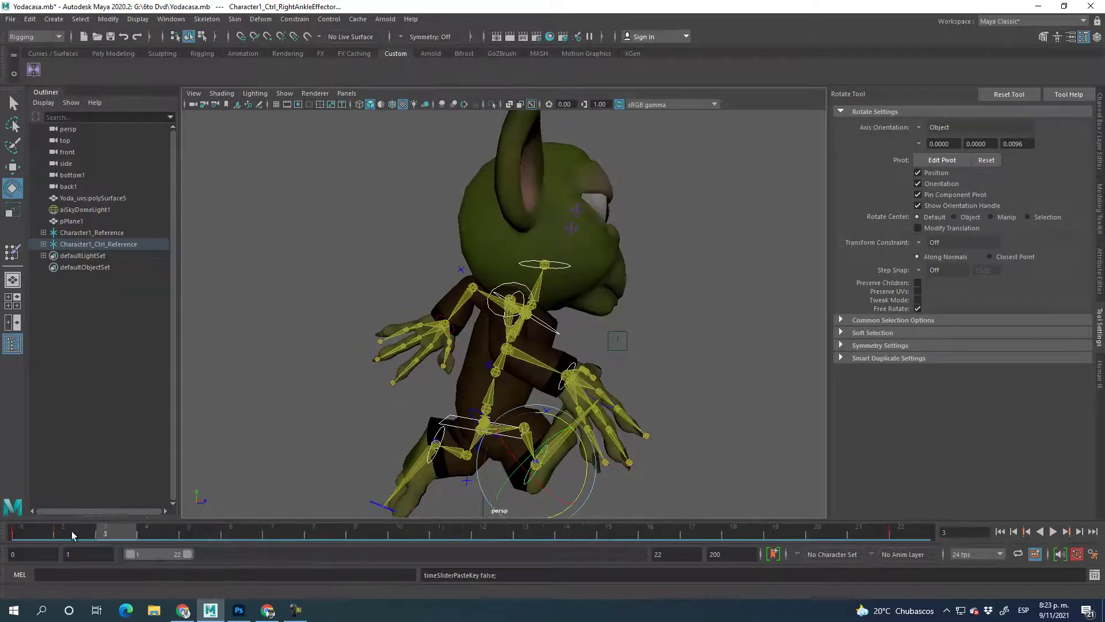
key(alt+v)
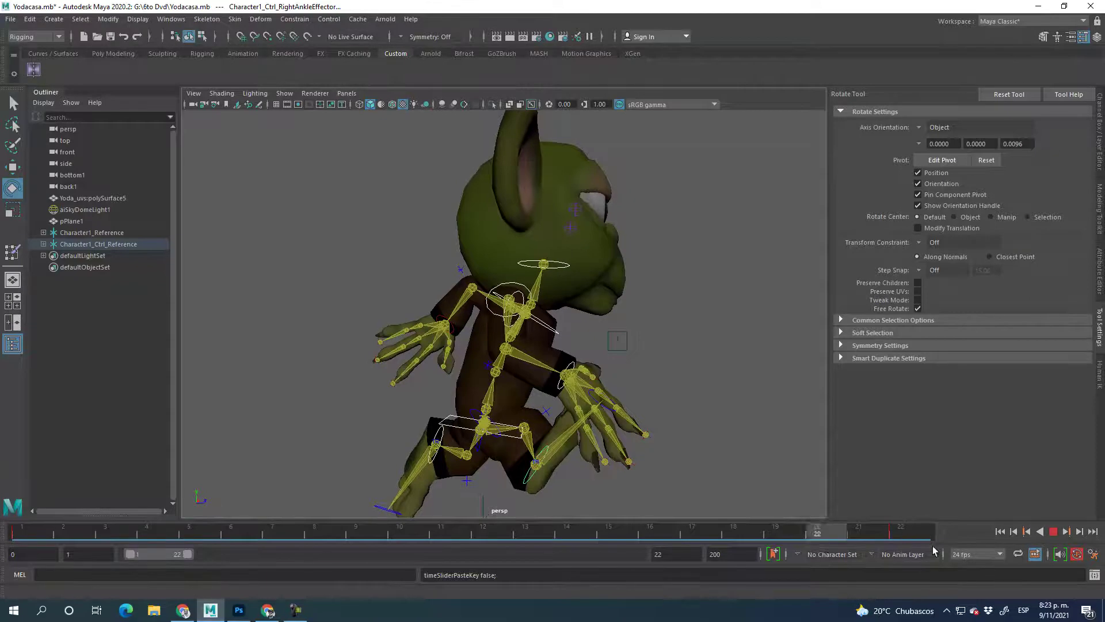
key(alt+v)
Step: Go to frame 11, activate the Move tool and clear the control selection
alt+drag(672, 364, 713, 417)
click(11, 169)
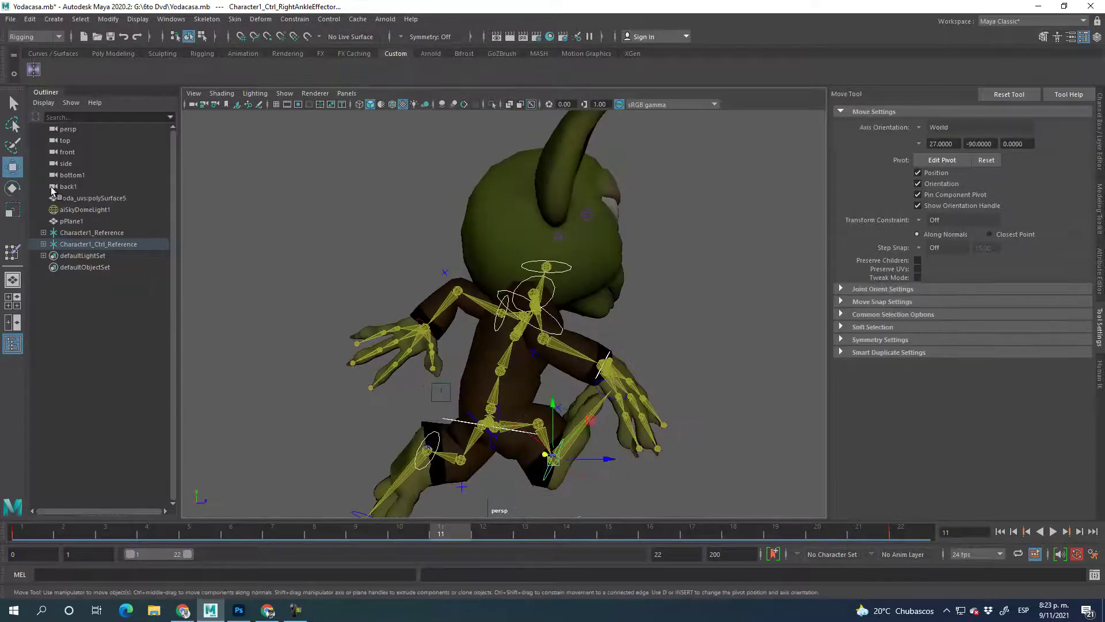
alt+drag(716, 375, 720, 337)
click(582, 452)
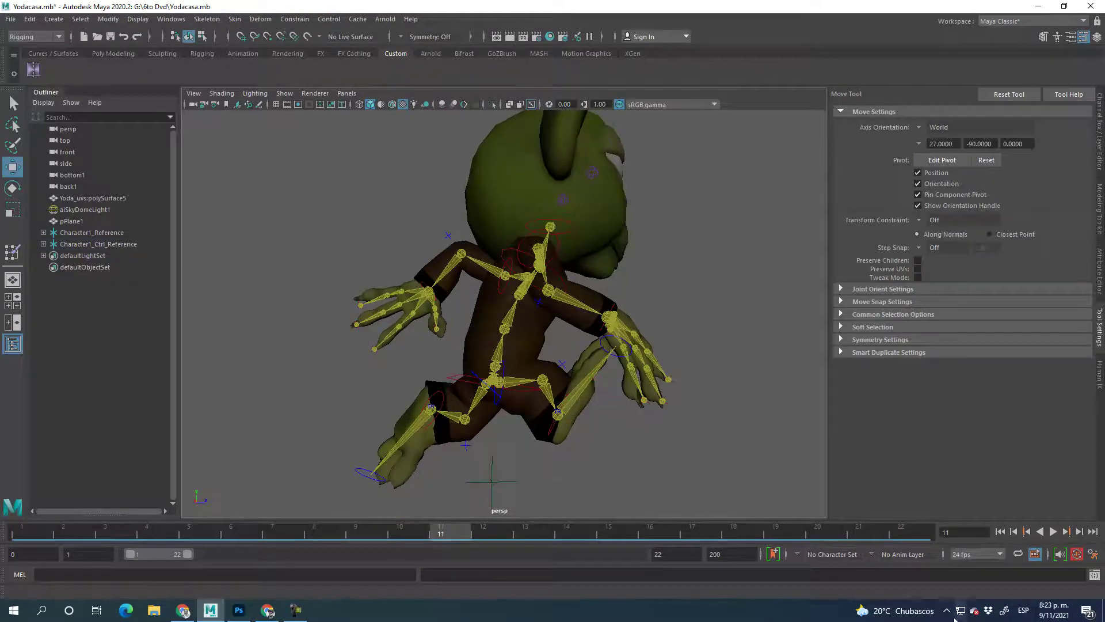
Step: Quit the Discord application running in the background
click(895, 610)
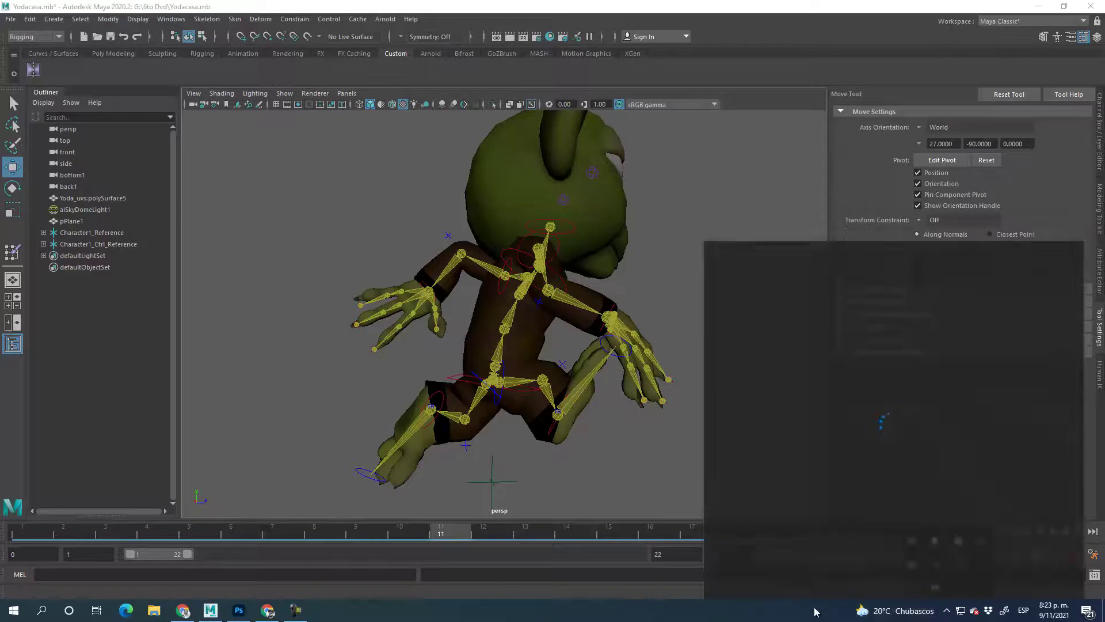
click(947, 610)
right_click(934, 590)
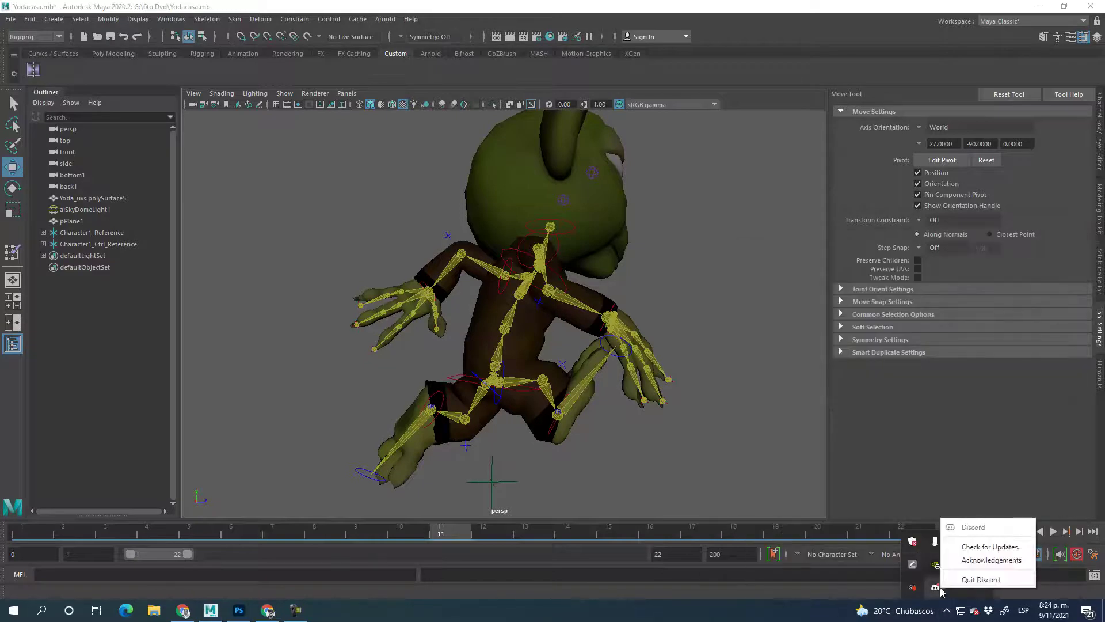
click(967, 576)
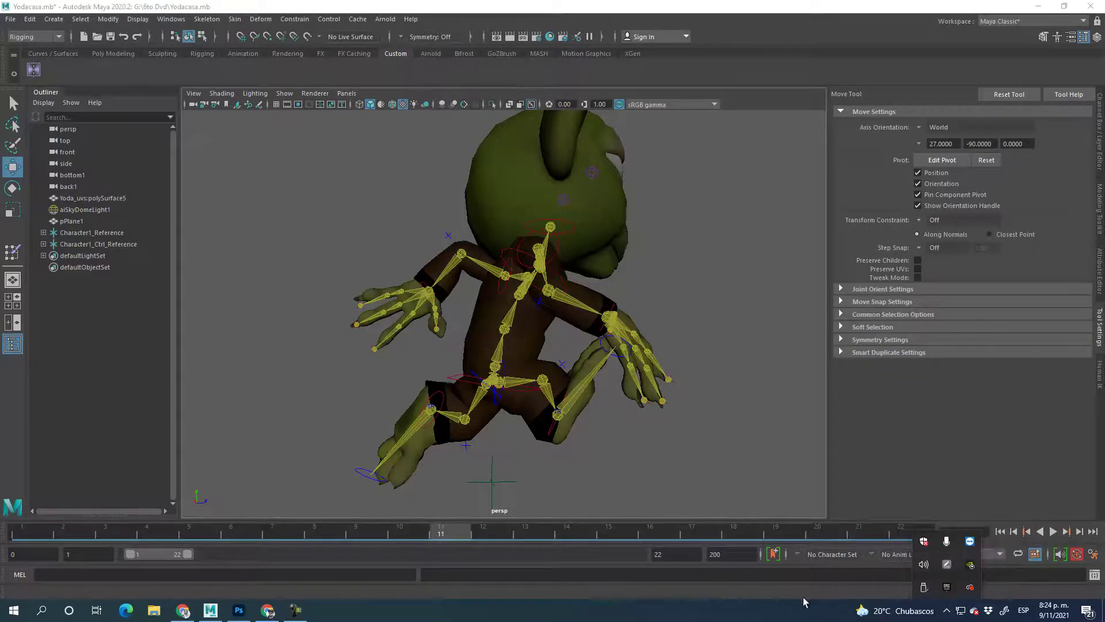
click(947, 611)
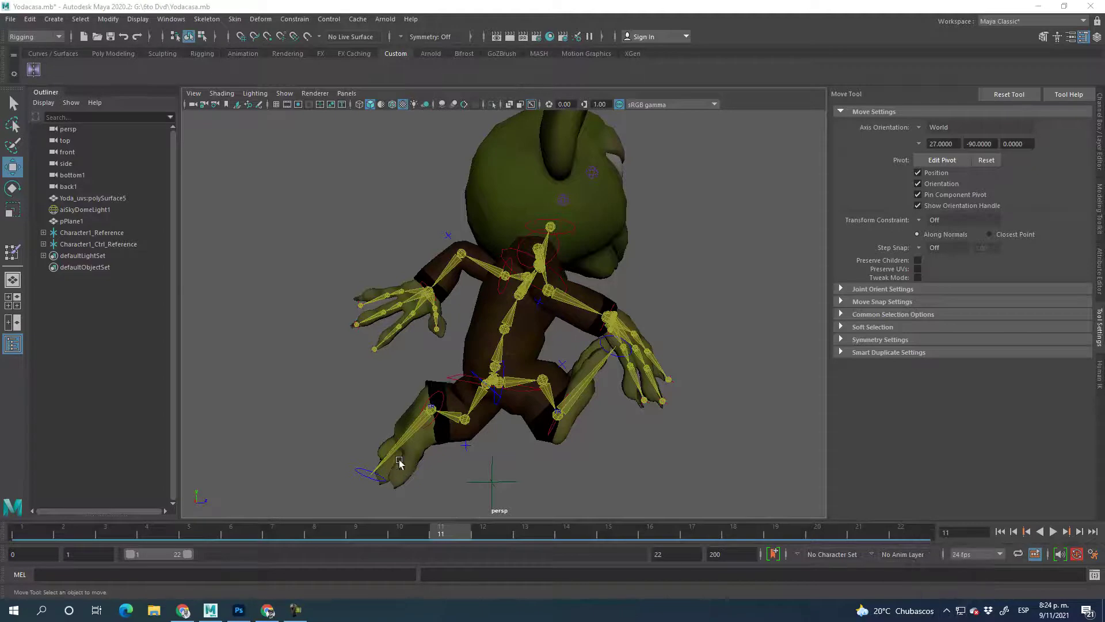
Step: At frame 11, move the right ankle control back behind the hips, rotate the leg to trail and key it
alt+drag(494, 425, 477, 458)
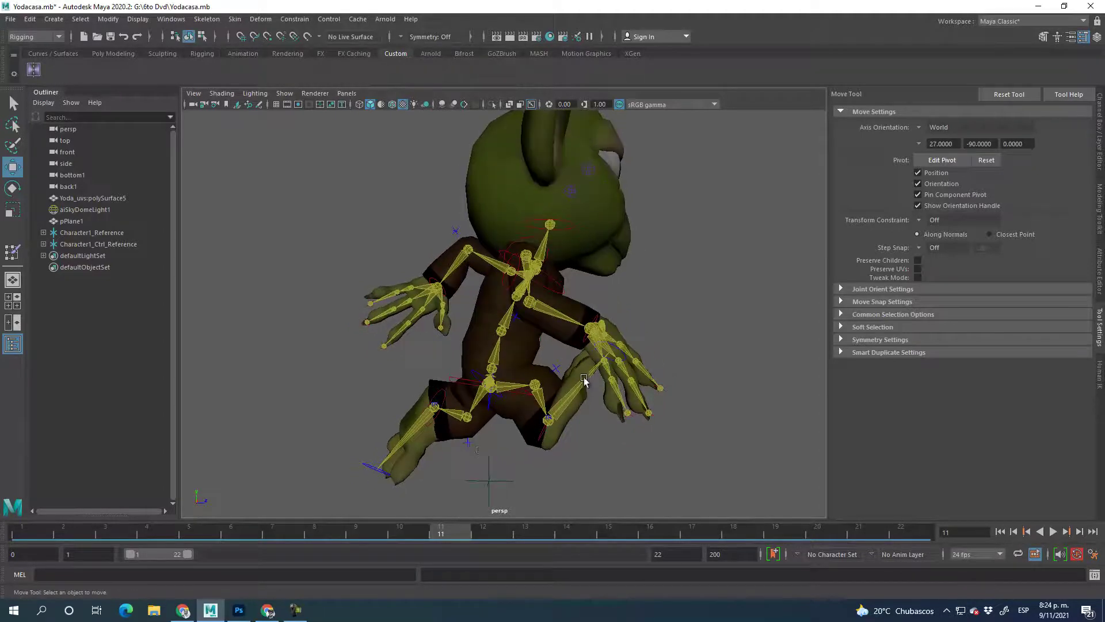
click(543, 431)
drag(580, 390, 488, 474)
key(e)
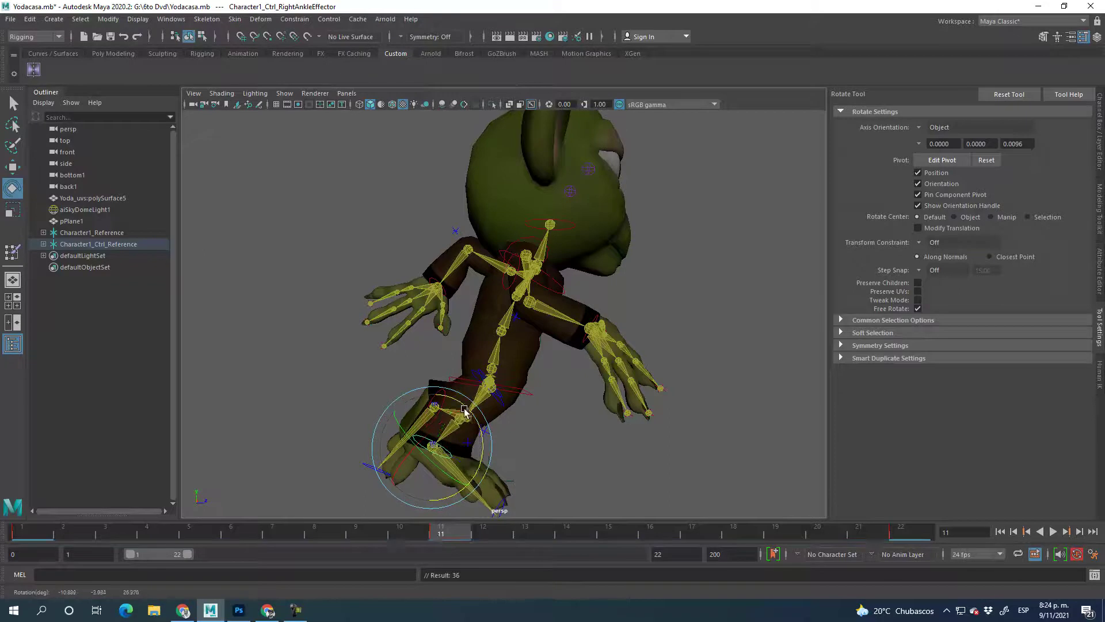
key(r)
key(w)
drag(470, 407, 546, 448)
key(e)
key(s)
Step: At frame 11, move the left ankle control forward and rotate it so the lower leg extends ahead of the body
alt+drag(632, 440, 387, 456)
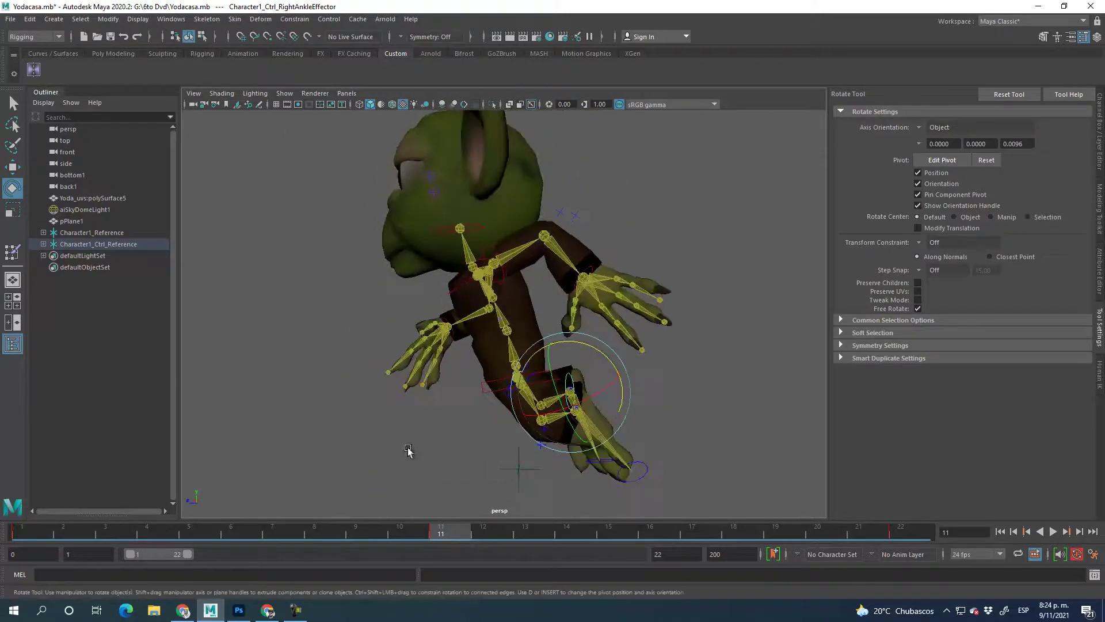
click(677, 383)
click(565, 404)
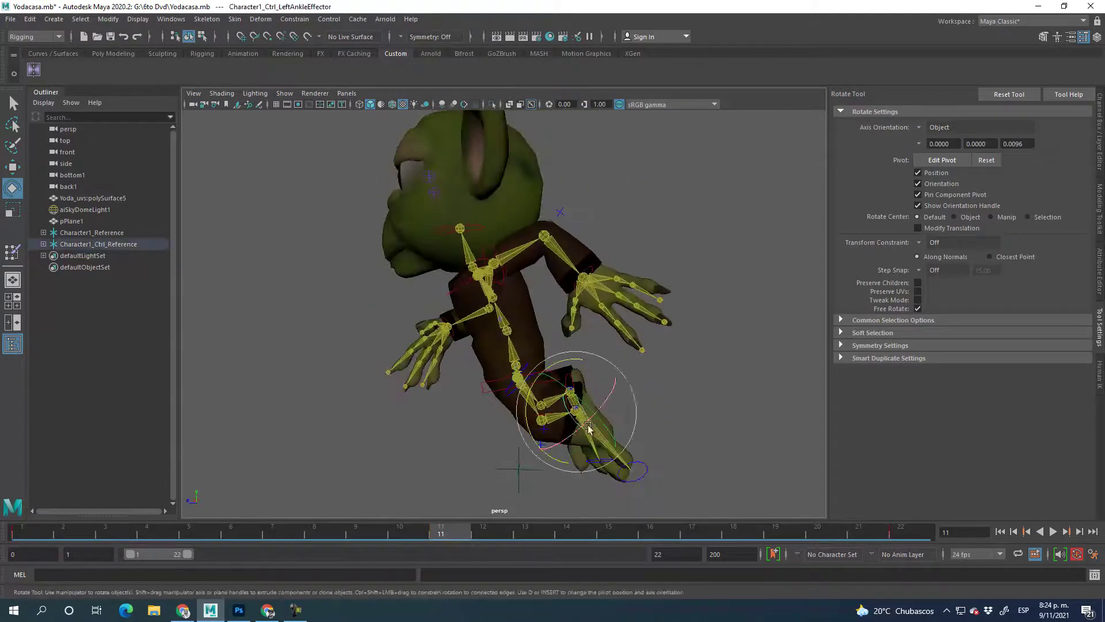
key(w)
drag(545, 373, 495, 422)
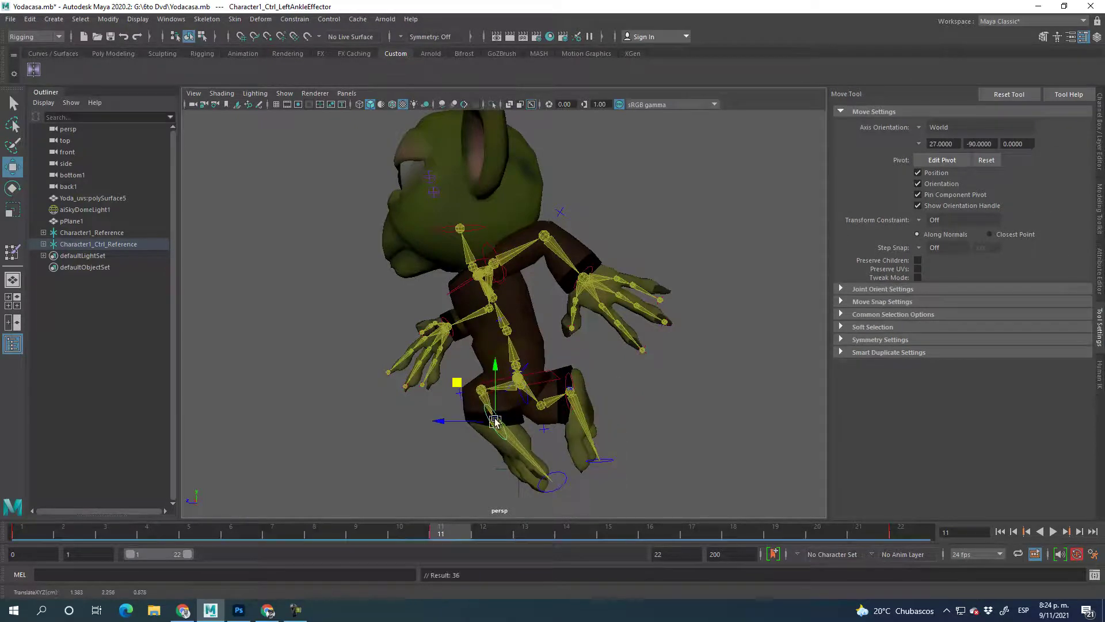
key(e)
drag(481, 372, 478, 438)
key(w)
drag(458, 380, 389, 470)
key(e)
key(w)
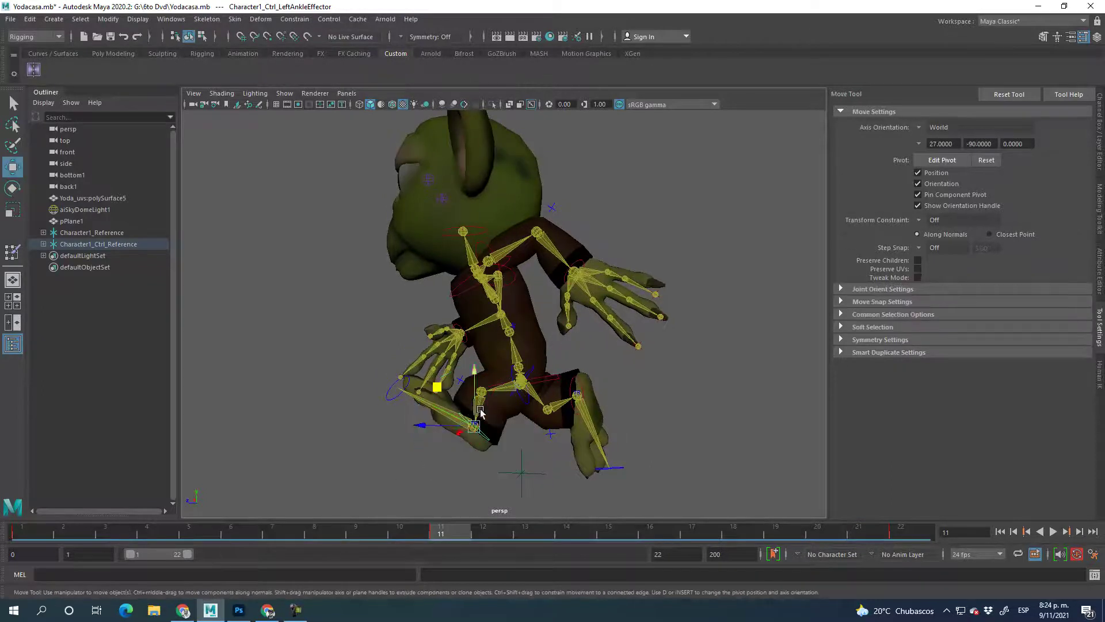
drag(447, 433, 421, 428)
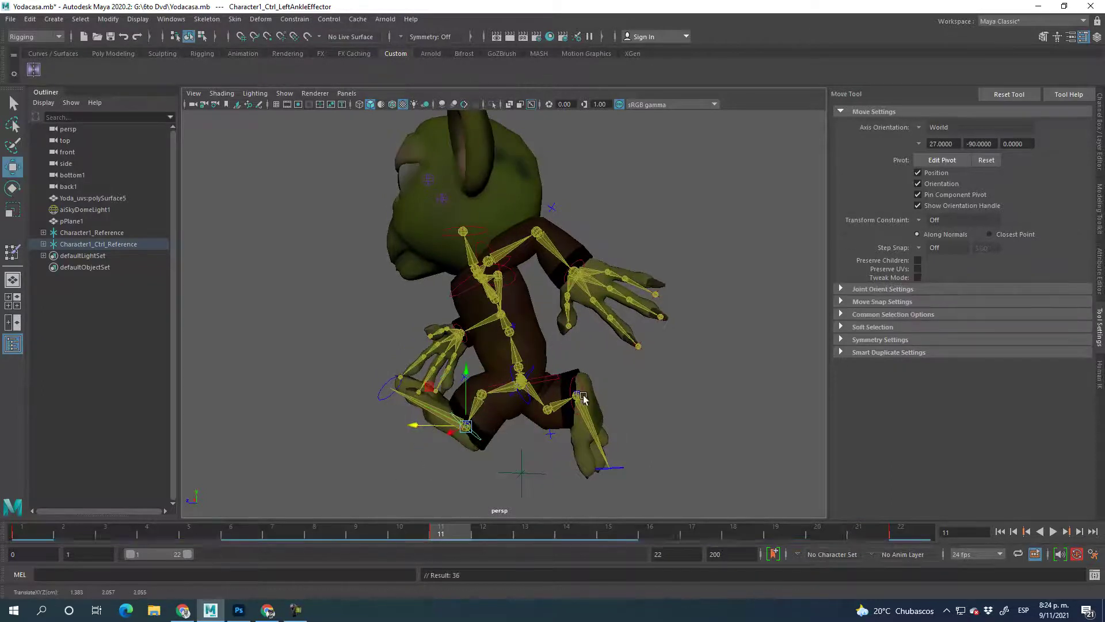
Step: Fine-tune the right ankle control at frame 11, shifting it slightly further back and up
drag(544, 396, 554, 395)
drag(583, 353, 587, 345)
key(e)
alt+drag(489, 461, 733, 462)
Step: At frame 1, move the right wrist control backward so the right arm swings behind the body
drag(444, 533, 21, 532)
alt+drag(617, 399, 656, 395)
click(586, 322)
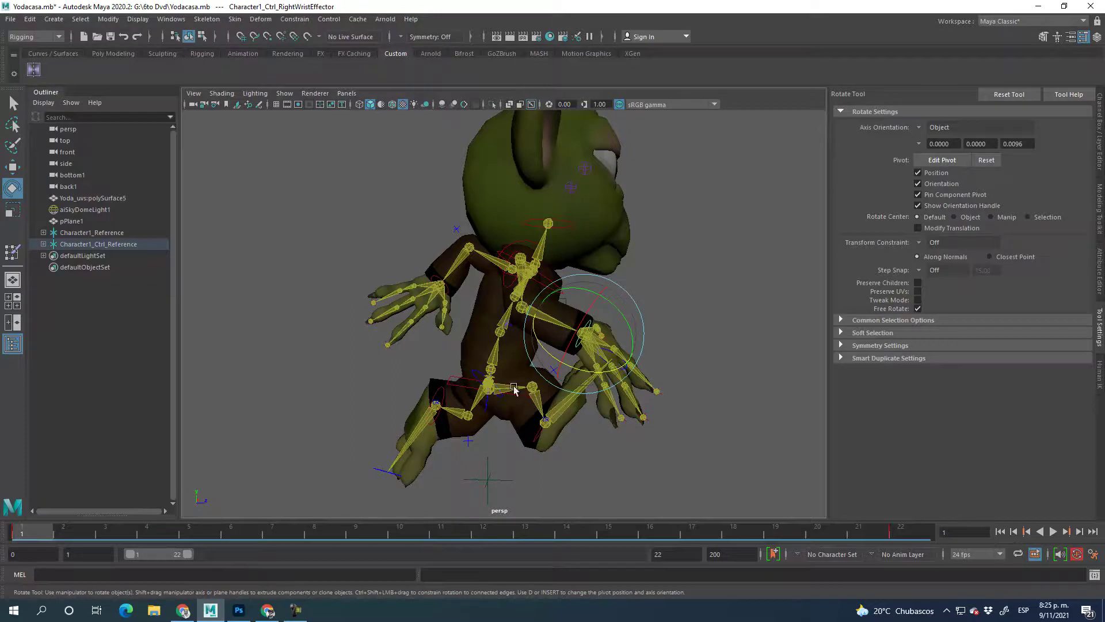
mouse_move(743, 361)
alt+mouse_down()
mouse_move(573, 365)
mouse_move(733, 365)
alt+mouse_up()
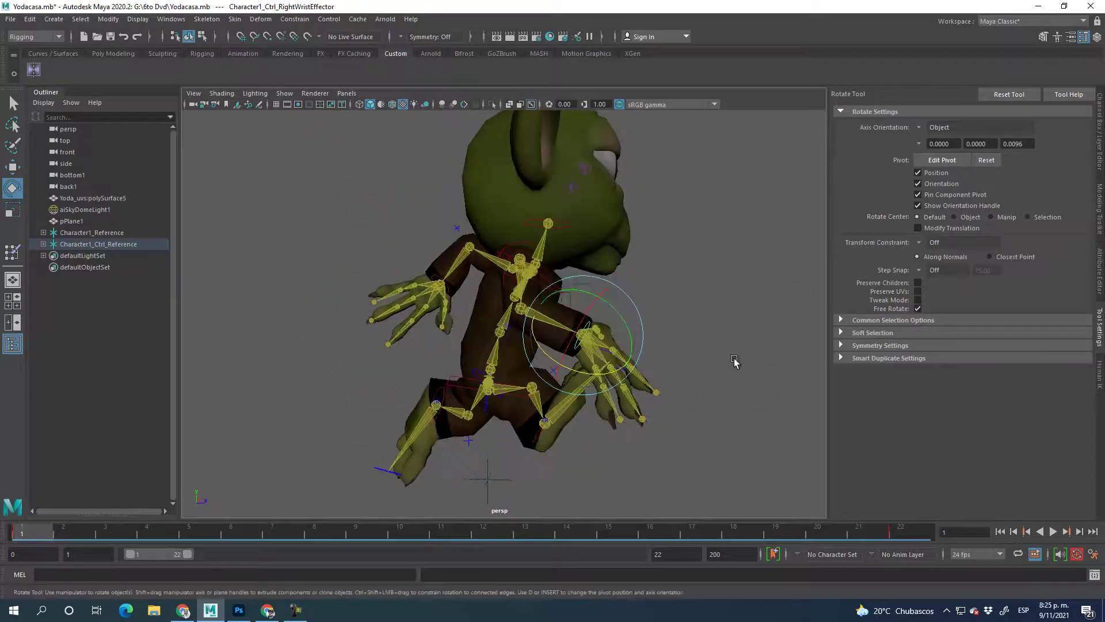
click(12, 167)
middle_drag(624, 299, 479, 284)
Step: At frame 1, move the left wrist control forward so the left arm swings in front of the chest
alt+drag(680, 303, 471, 297)
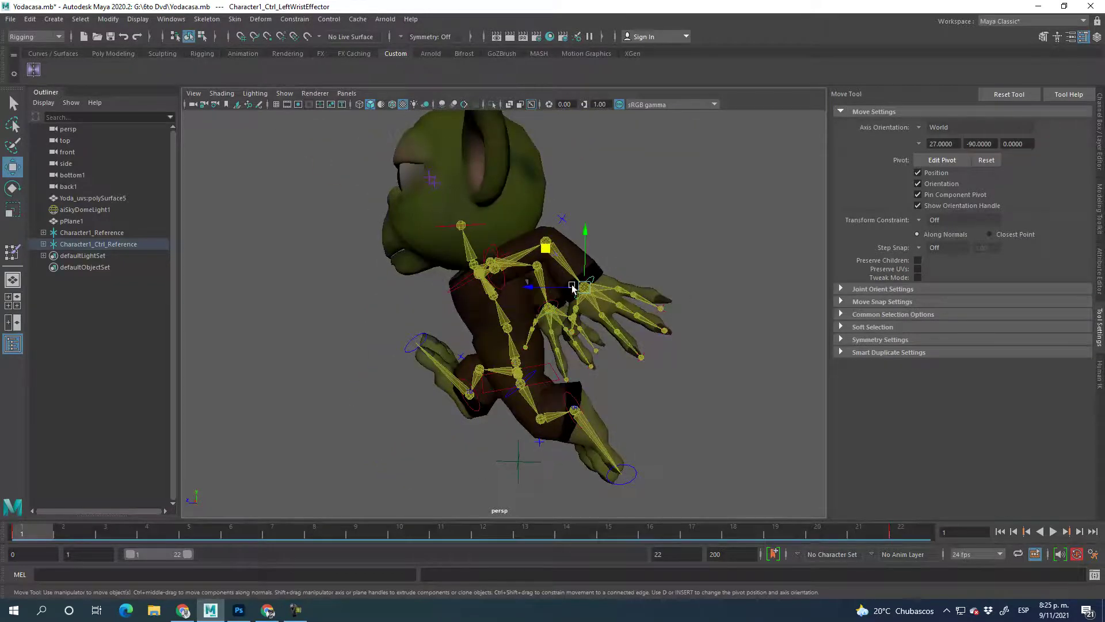
drag(549, 253, 377, 266)
alt+drag(362, 380, 593, 378)
alt+drag(701, 404, 720, 415)
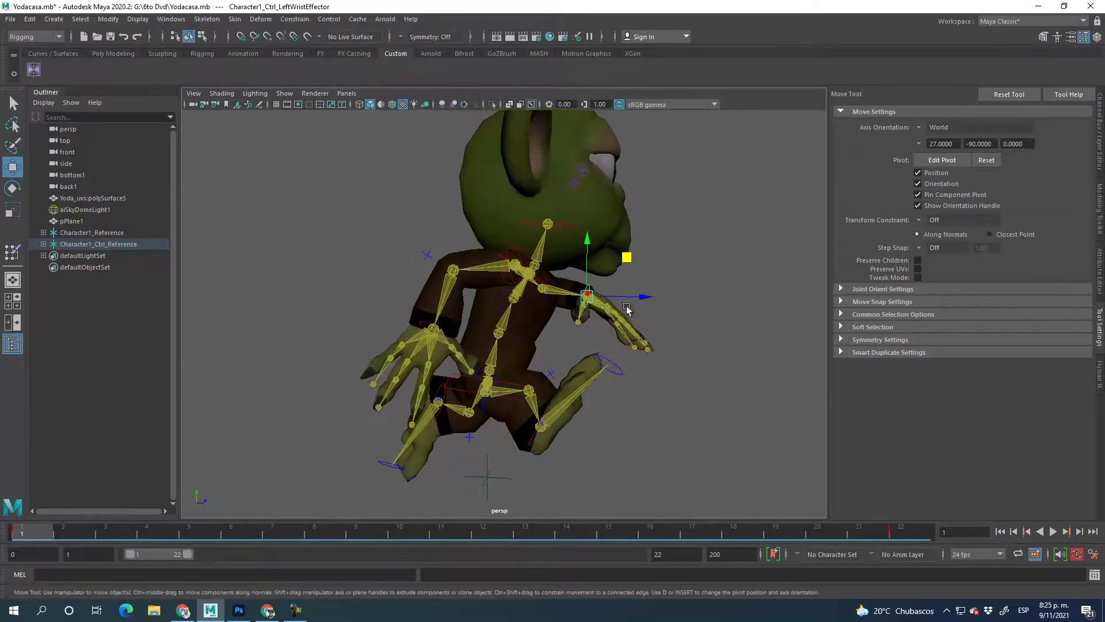
Step: Copy the left wrist control's key from frame 1 and paste it at frame 22
right_click(12, 538)
click(61, 326)
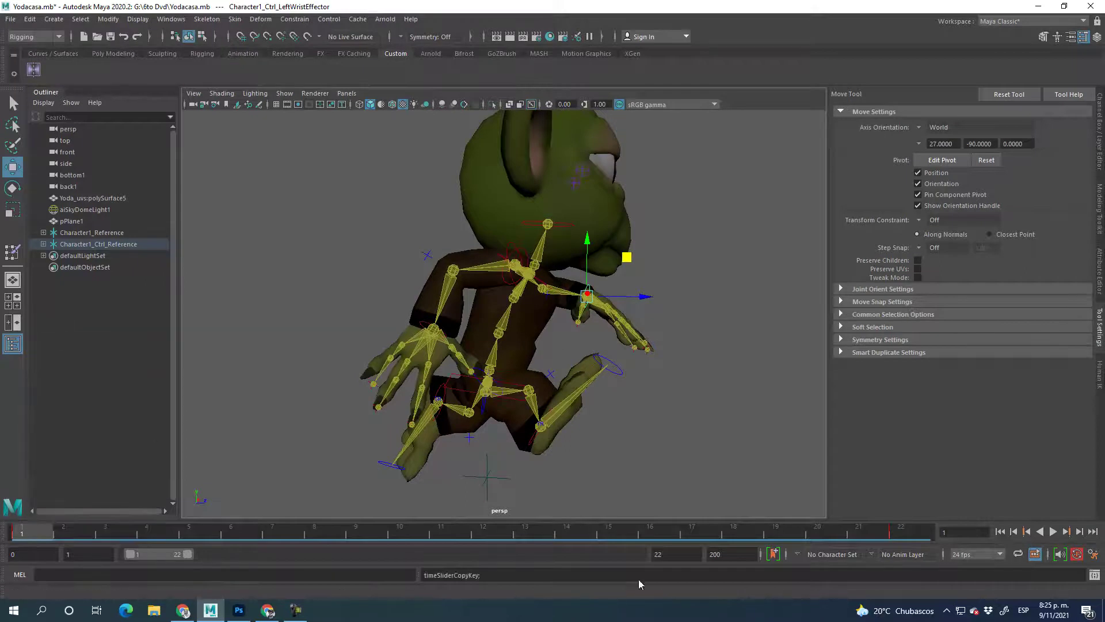
click(906, 532)
right_click(904, 532)
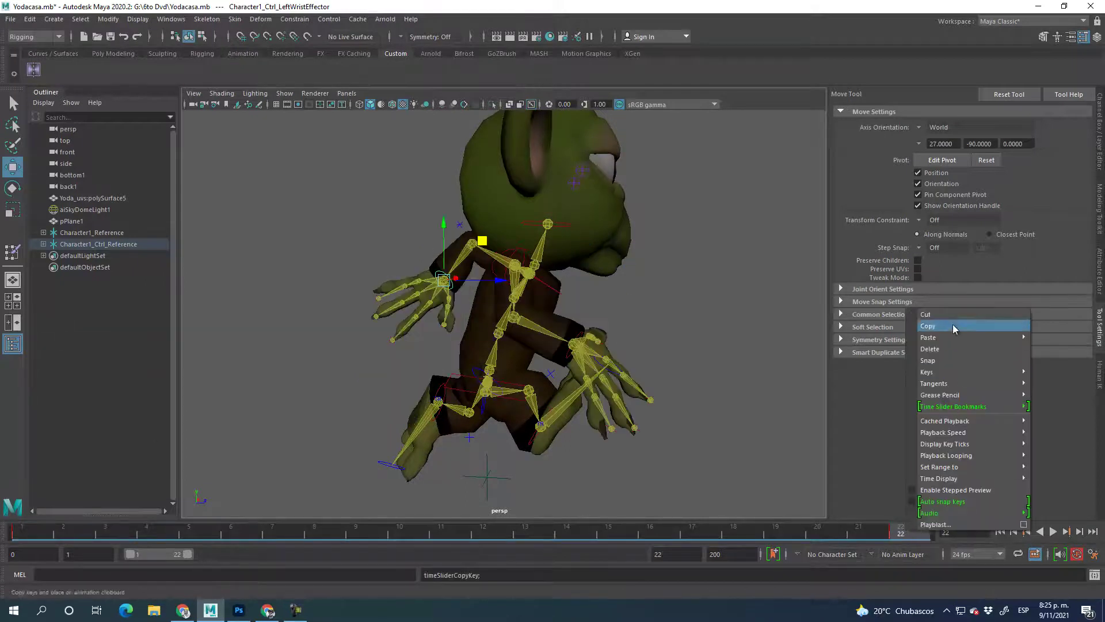
click(947, 338)
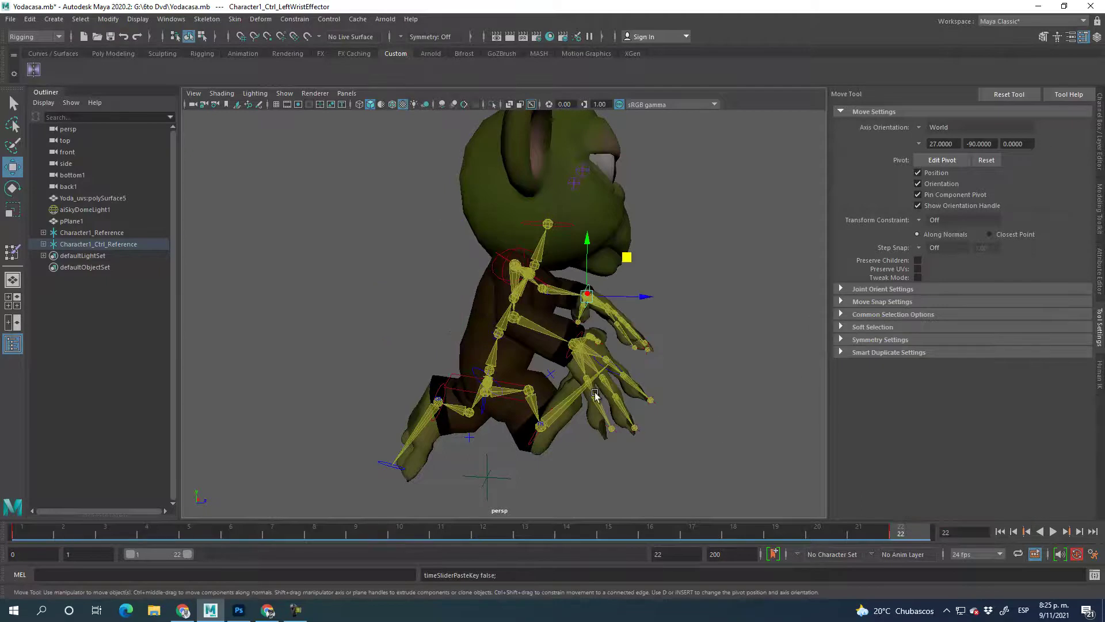
Step: Copy the right wrist control's key from frame 1 and paste it at frame 22
click(579, 340)
click(23, 533)
right_click(25, 535)
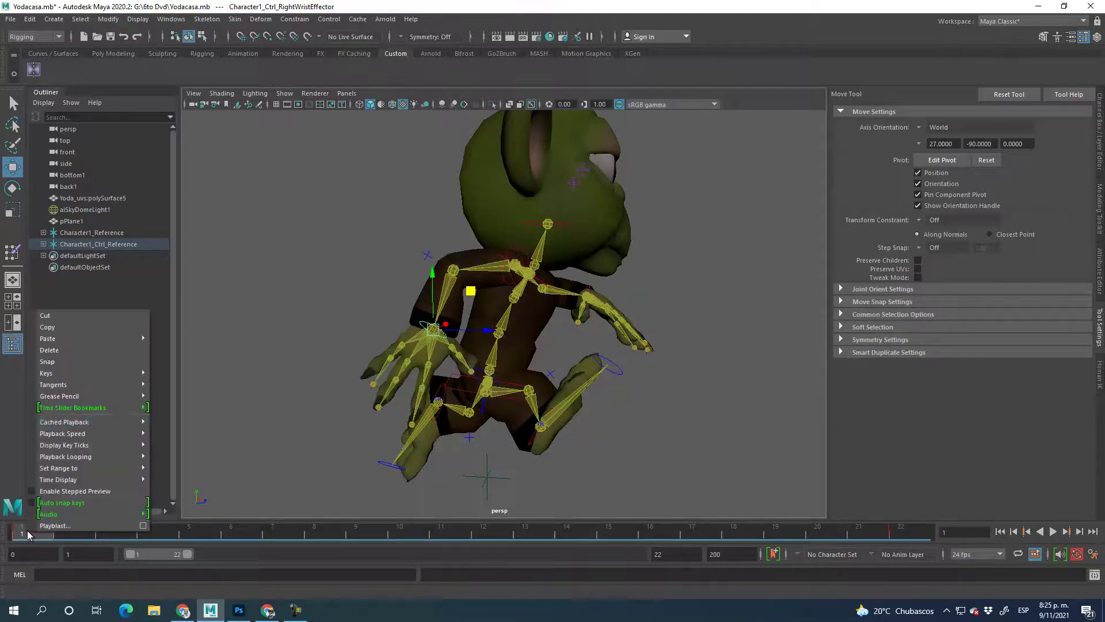
click(48, 327)
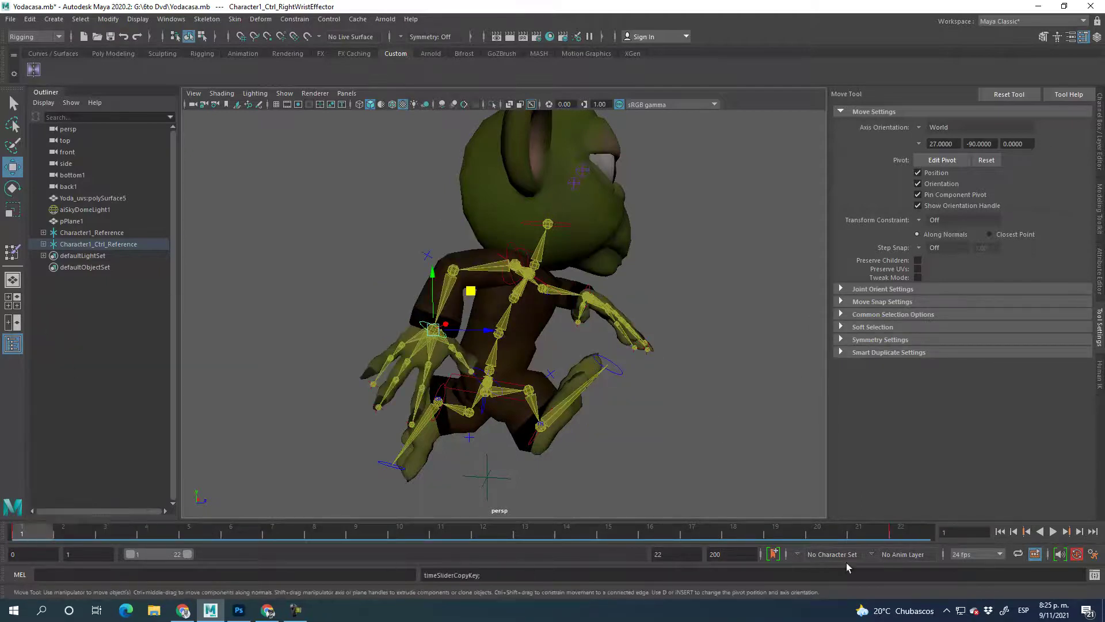
click(907, 529)
right_click(910, 530)
mouse_move(944, 339)
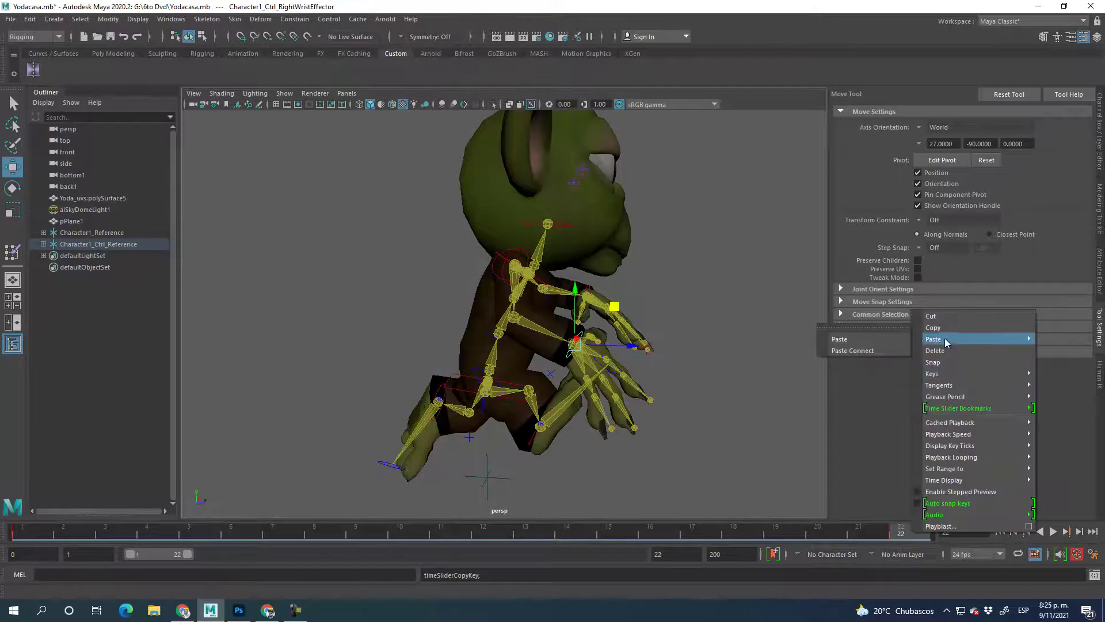
click(873, 340)
Step: At frame 11, move the right wrist control forward and the left wrist control back, and check the arm swing through playback
drag(498, 529, 449, 536)
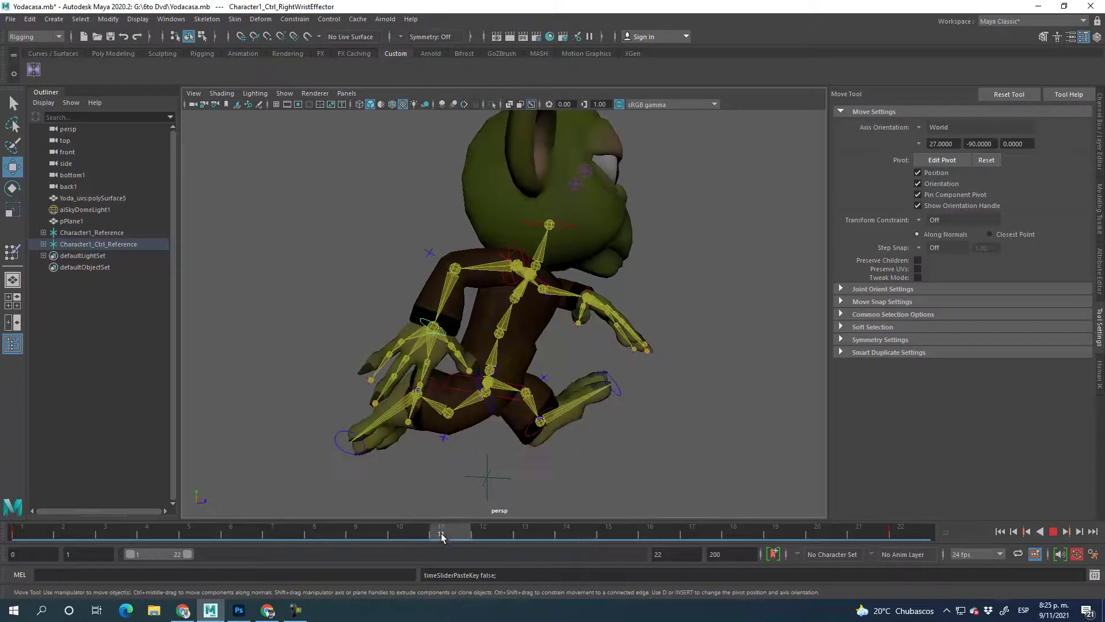
drag(474, 324, 428, 320)
drag(394, 261, 739, 357)
key(alt+v)
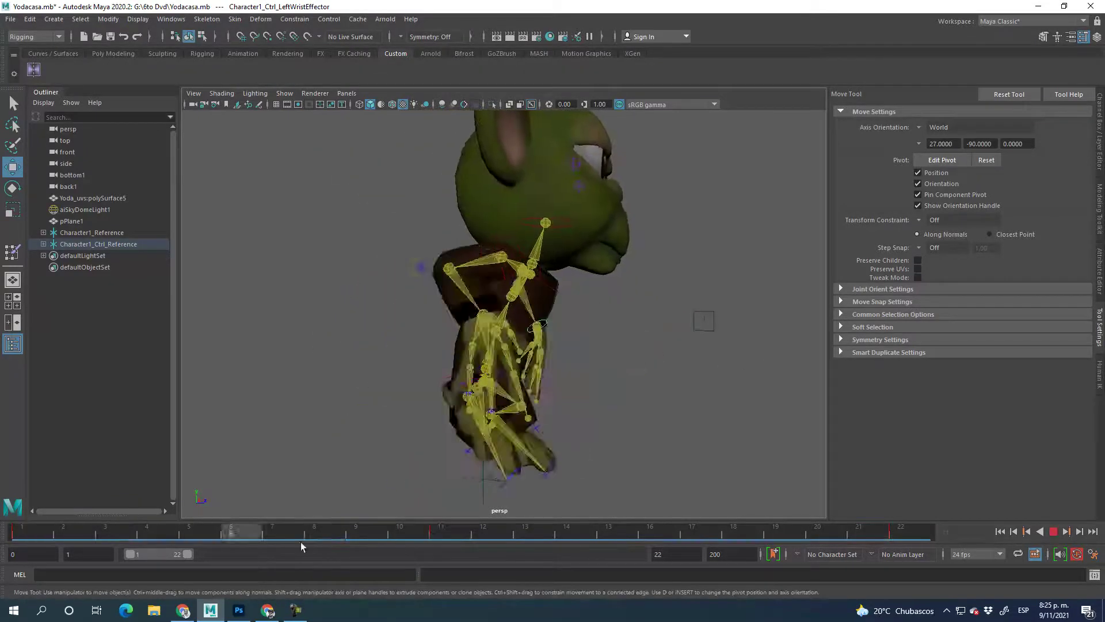
click(441, 536)
drag(502, 534, 438, 536)
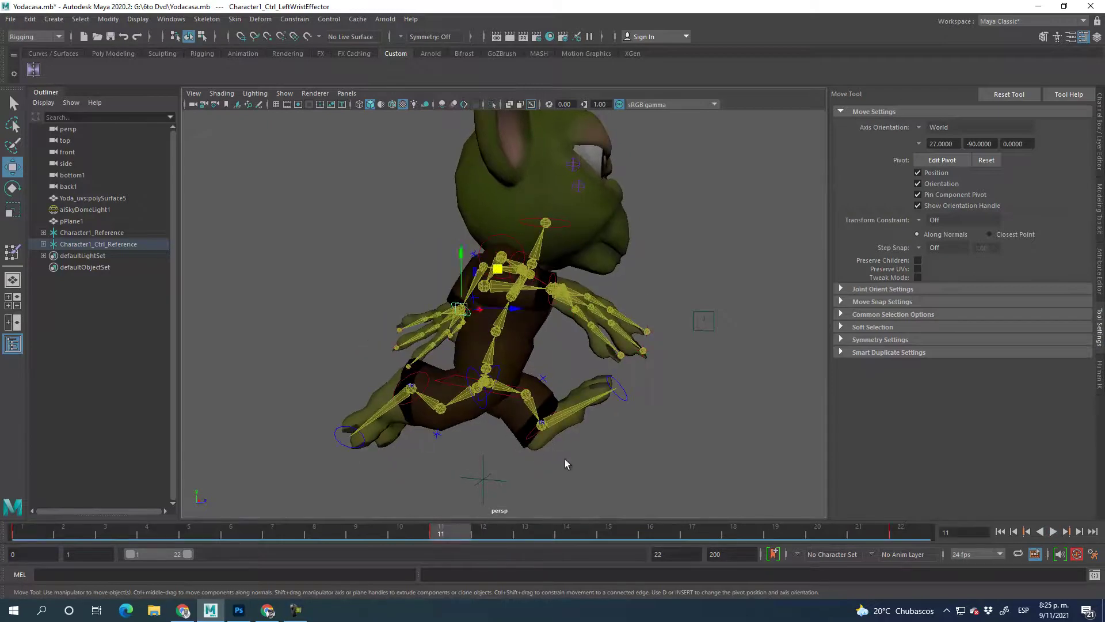
Step: Key the character's control reference at frames 1, 11 and 22, and raise it about 1.1 cm at frame 6
alt+drag(562, 464, 564, 476)
click(506, 460)
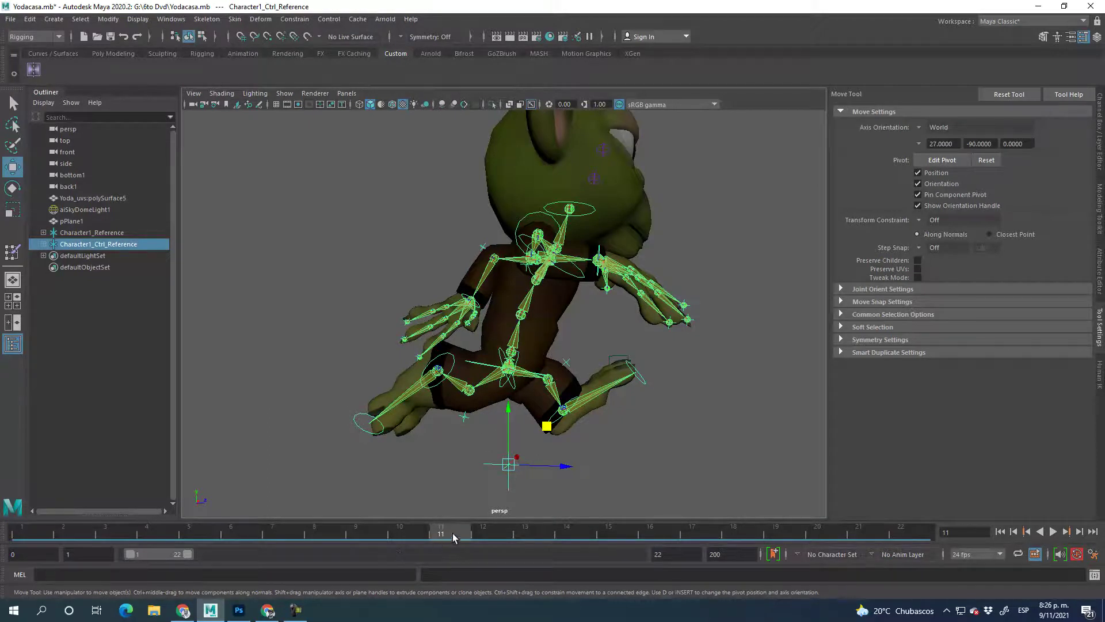
key(alt+v)
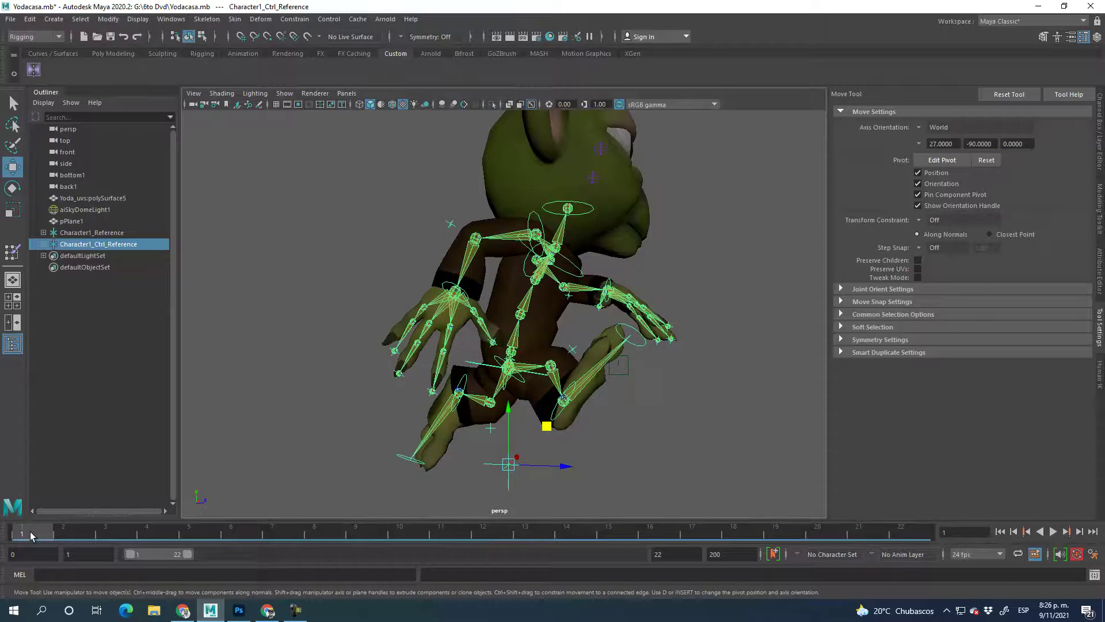
drag(30, 530, 447, 548)
key(alt+v)
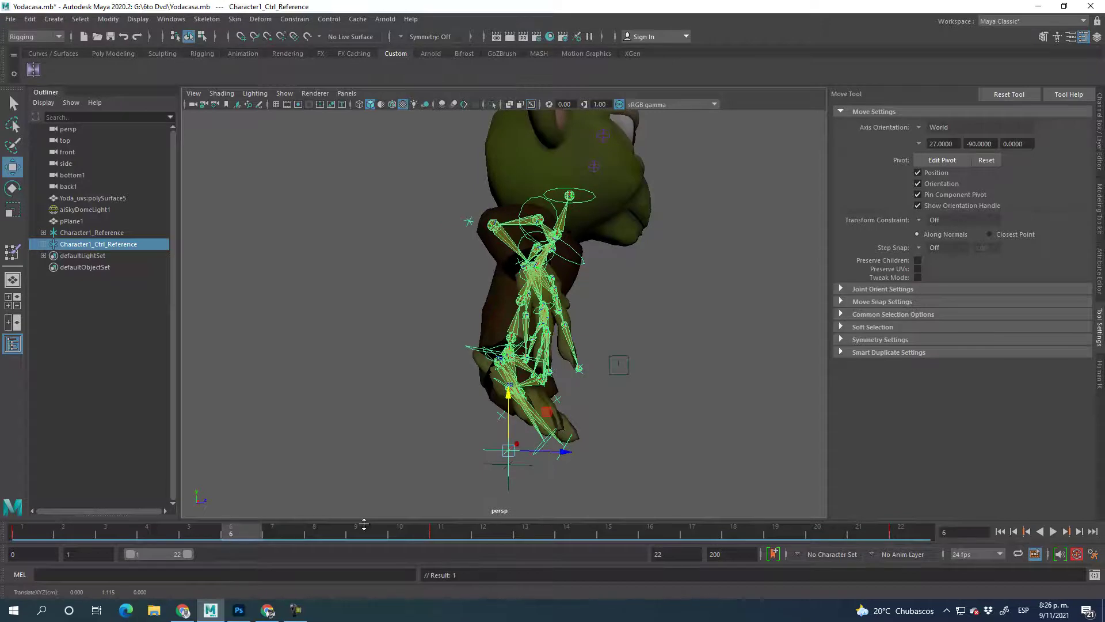
Step: At frame 6, lower the right ankle control to about 1.3 cm height, rotate the foot flat on the ground and key it
mouse_move(629, 420)
alt+mouse_down()
mouse_move(723, 424)
mouse_move(662, 432)
mouse_move(609, 420)
alt+mouse_up()
key(alt+v)
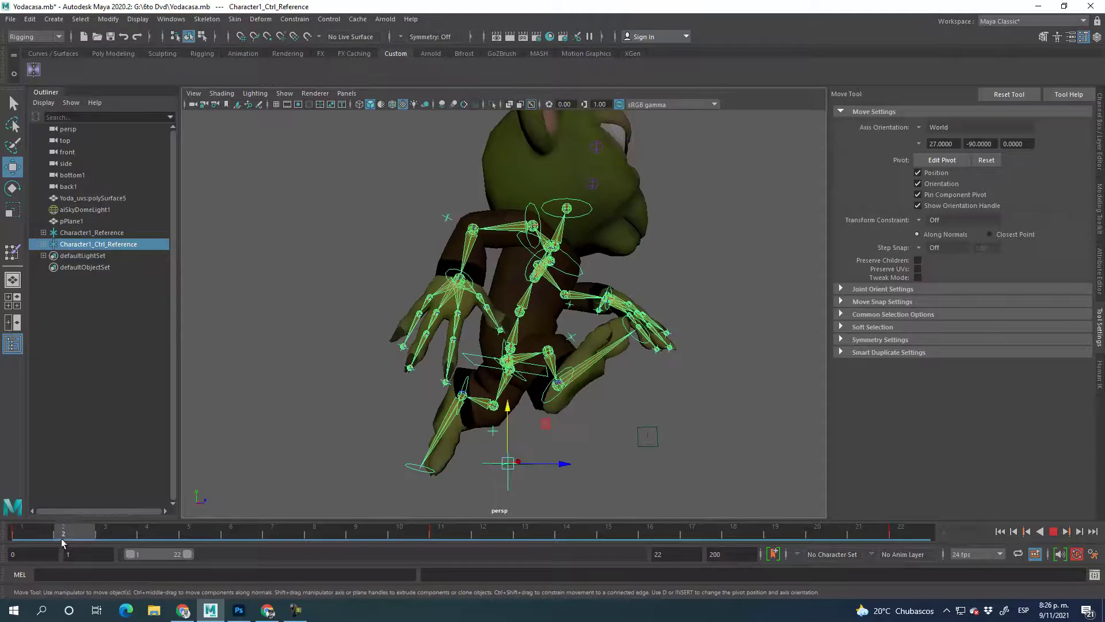
click(558, 384)
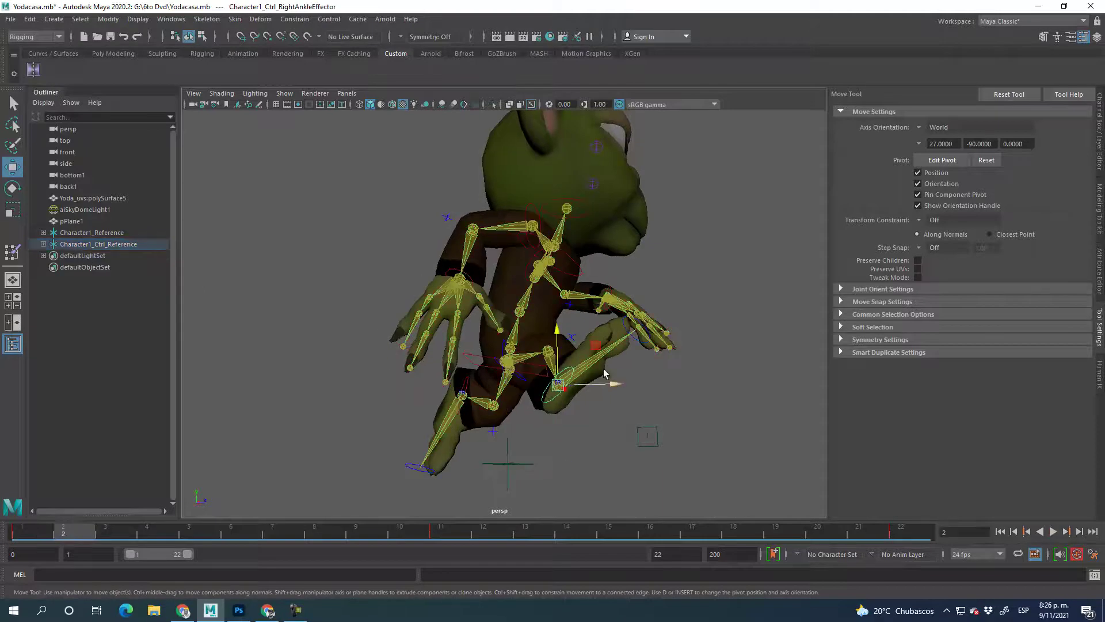
drag(69, 540, 240, 551)
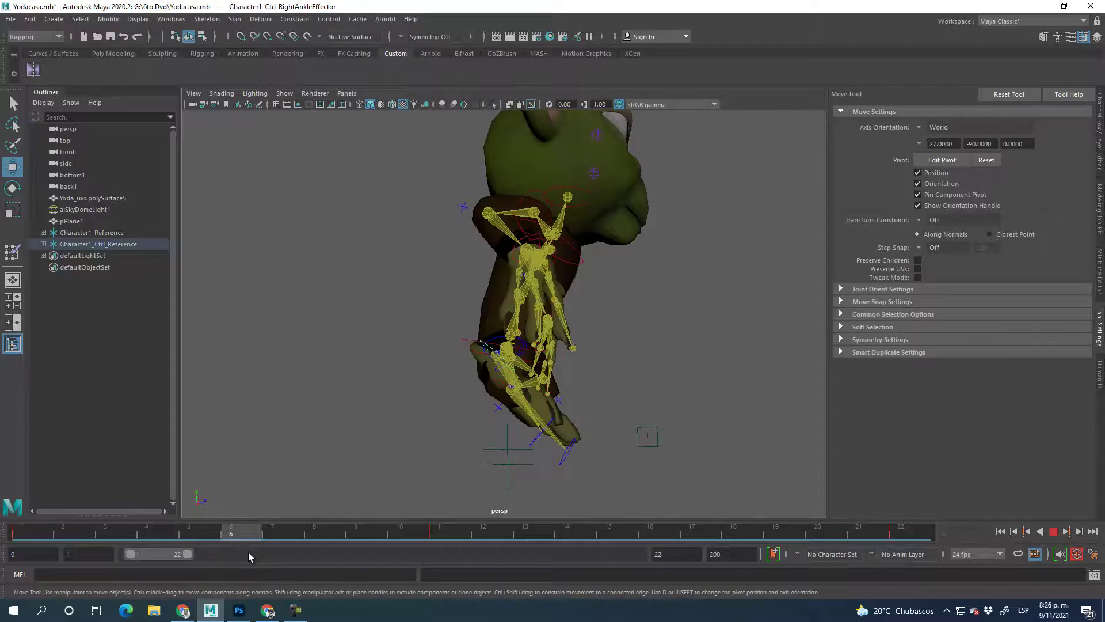
drag(535, 317, 540, 393)
key(s)
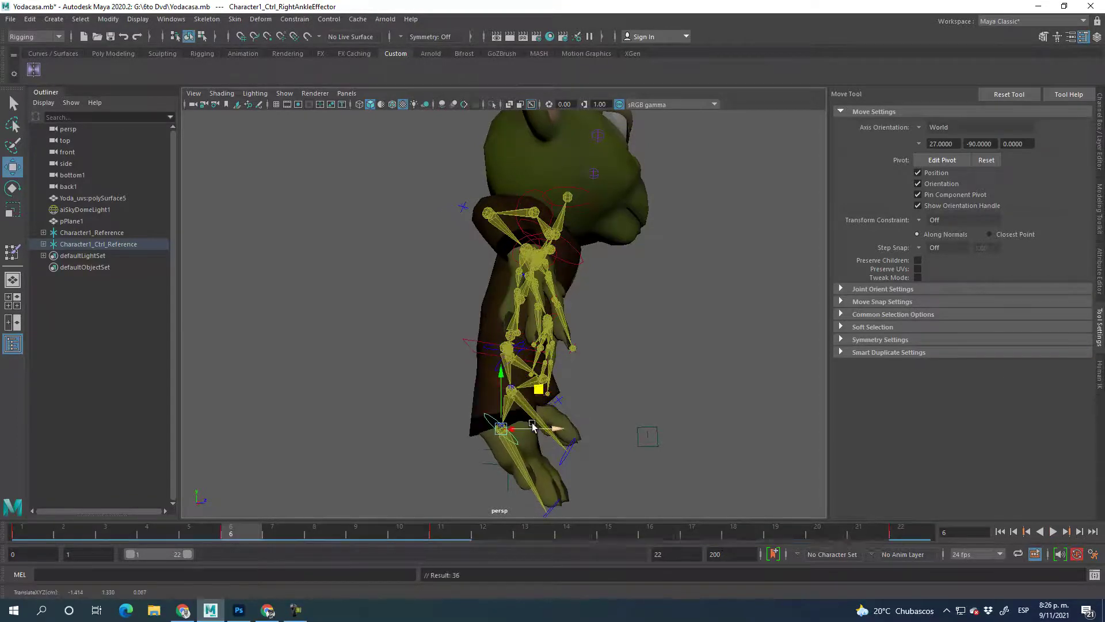
key(e)
drag(554, 433, 671, 395)
key(w)
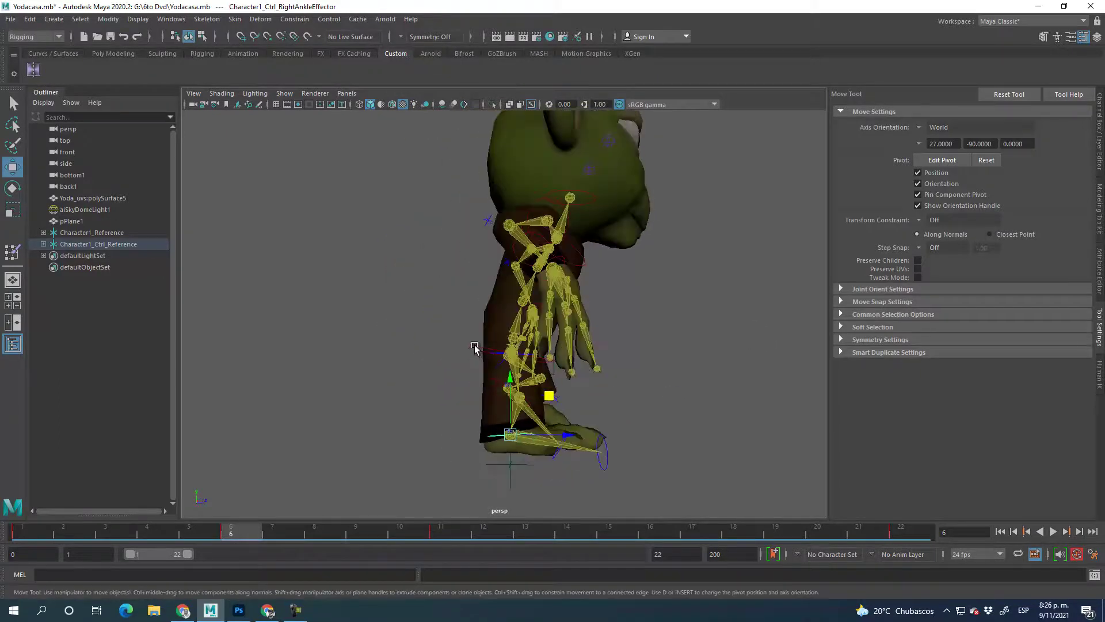
Step: Lower the hips control slightly at frame 6 over the planted right foot, and check the motion through playback
drag(503, 316, 557, 326)
alt+drag(672, 392, 514, 414)
alt+drag(604, 432, 502, 401)
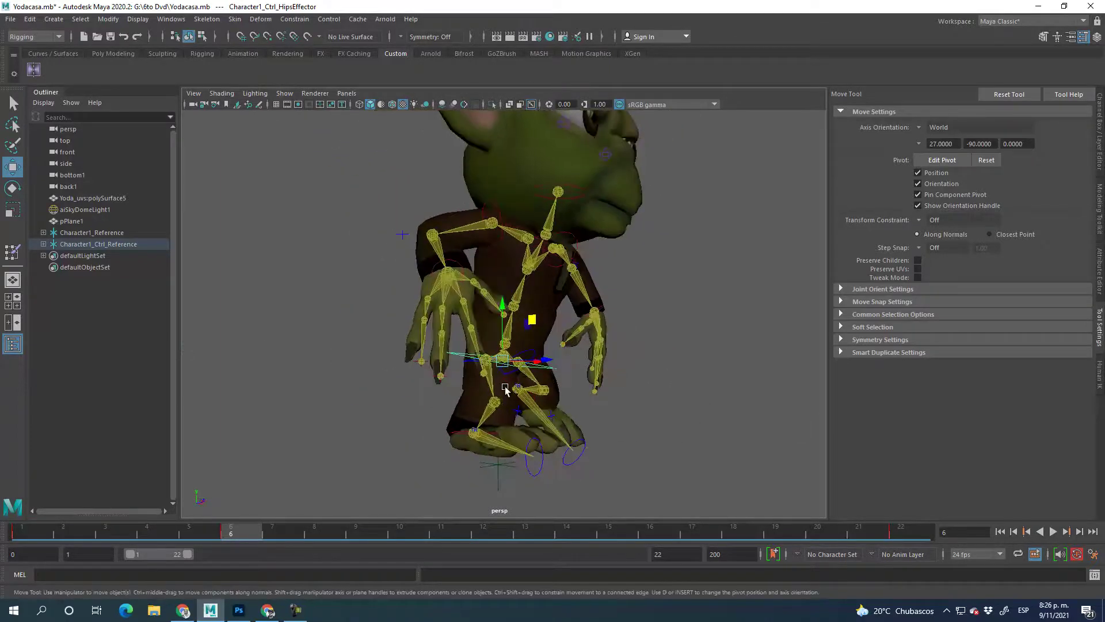
alt+drag(656, 431, 813, 436)
key(alt+v)
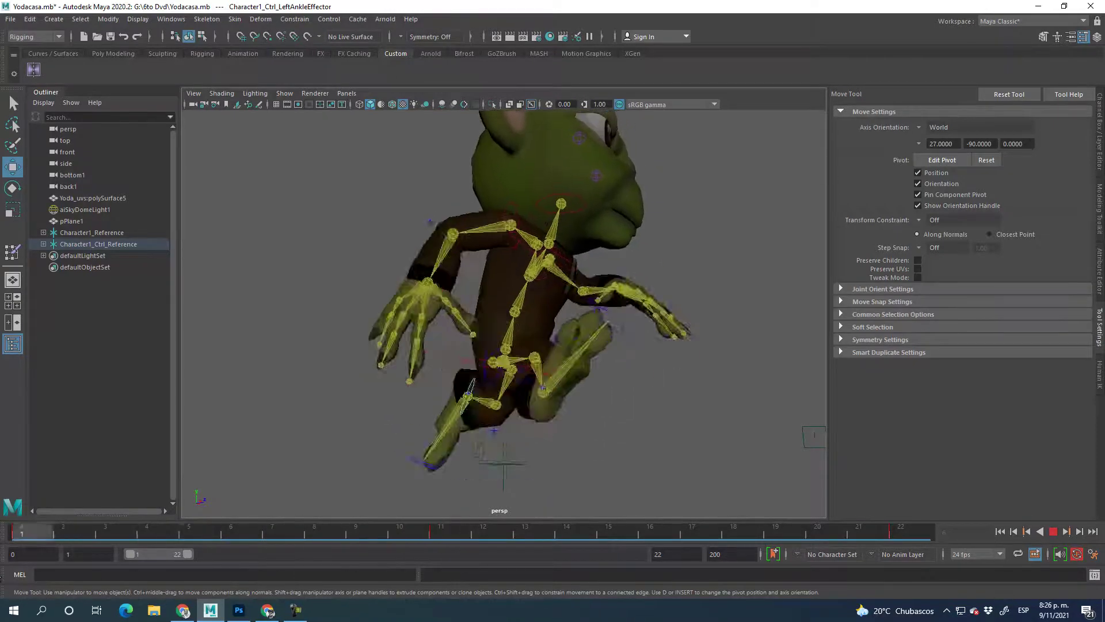
Step: At frame 6, move the left ankle control up beside the planted leg, and check the passing pose from both sides and in playback
key(alt+v)
key(alt+shift+v)
mouse_move(334, 437)
alt+mouse_down()
mouse_move(415, 410)
mouse_move(360, 403)
mouse_move(387, 417)
mouse_move(340, 456)
alt+mouse_up()
drag(26, 533, 248, 589)
alt+drag(363, 348, 495, 410)
drag(456, 371, 469, 382)
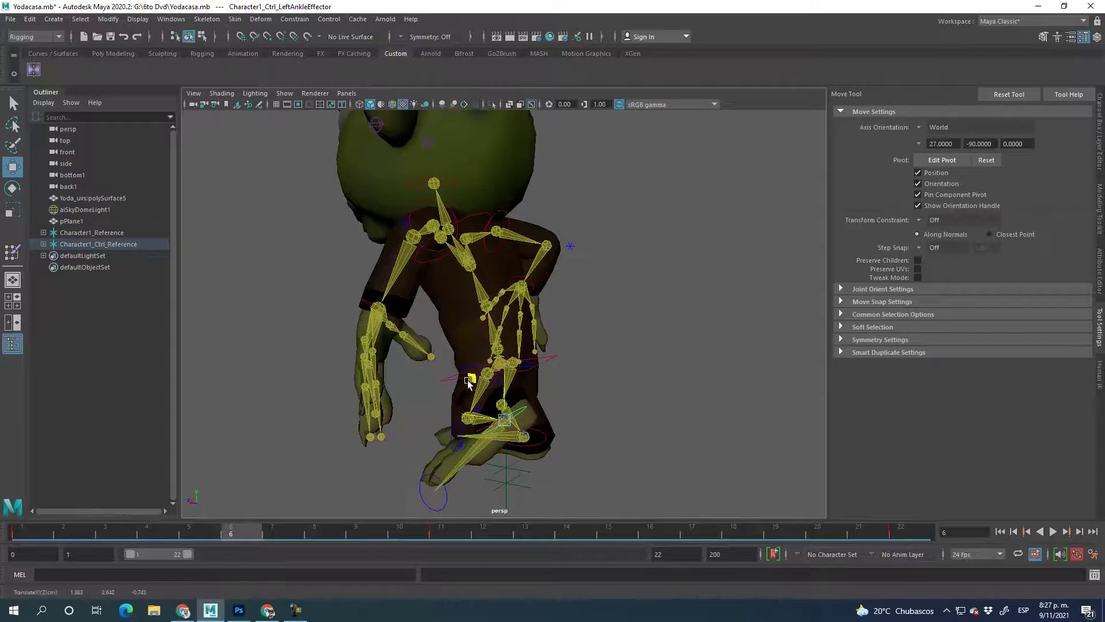
alt+drag(599, 431, 441, 383)
alt+drag(451, 460, 511, 467)
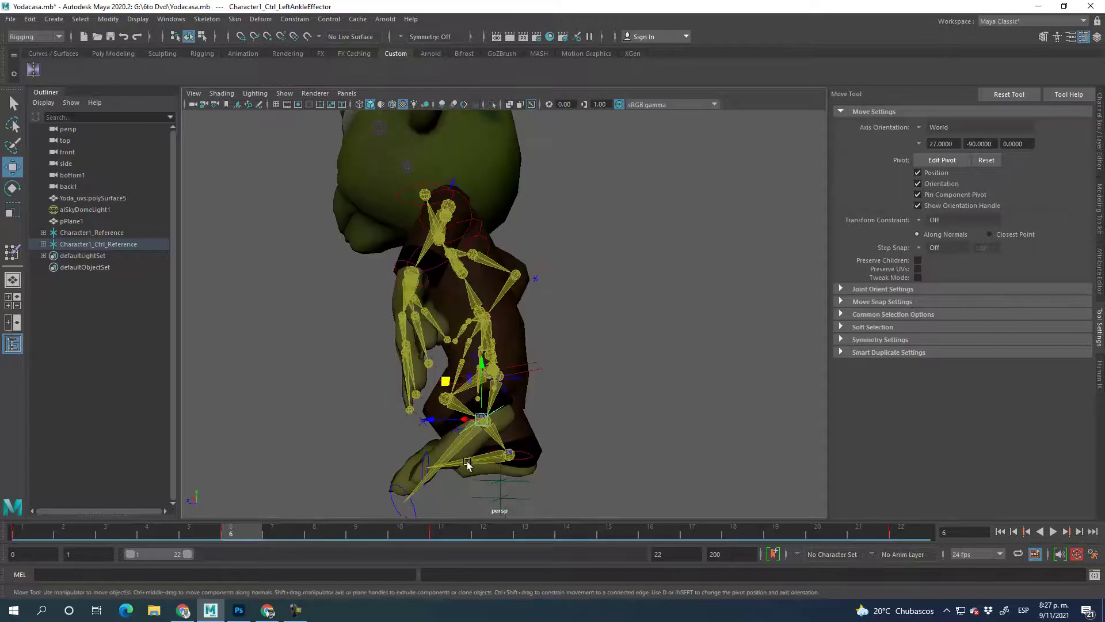
alt+drag(436, 478, 506, 406)
scroll(498, 437, down, 5)
alt+drag(491, 469, 437, 495)
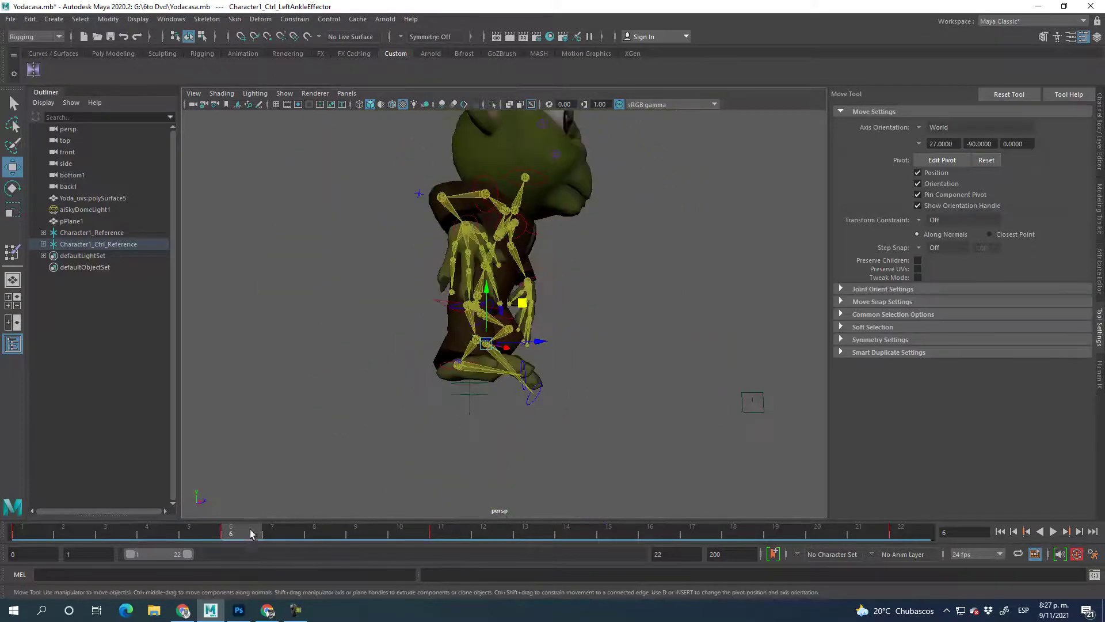
key(alt+v)
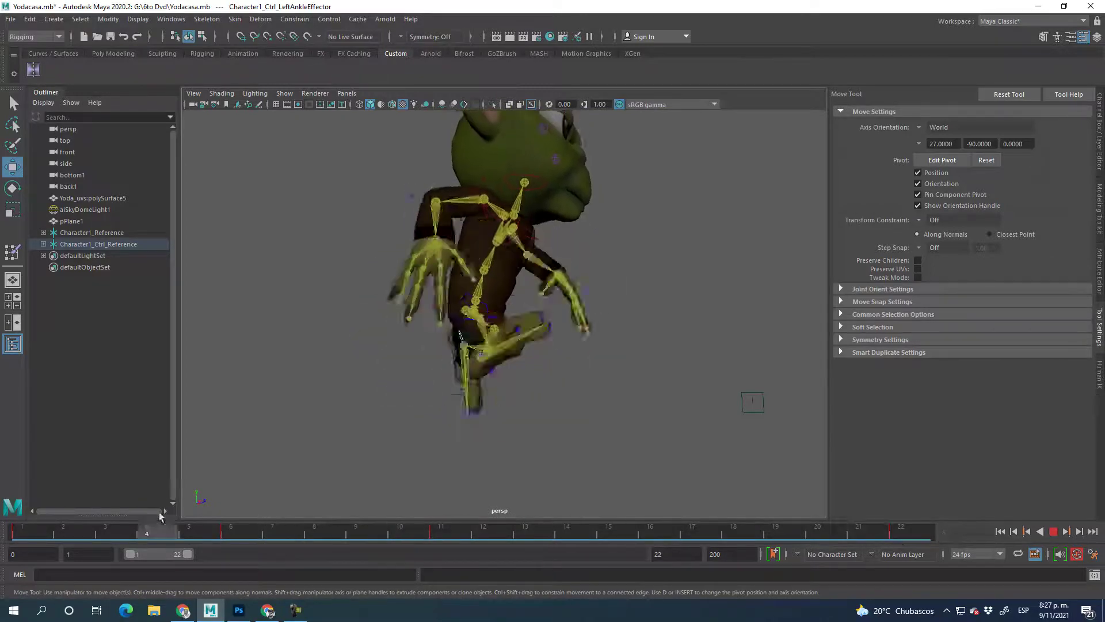
key(alt+v)
alt+drag(334, 430, 397, 403)
click(297, 611)
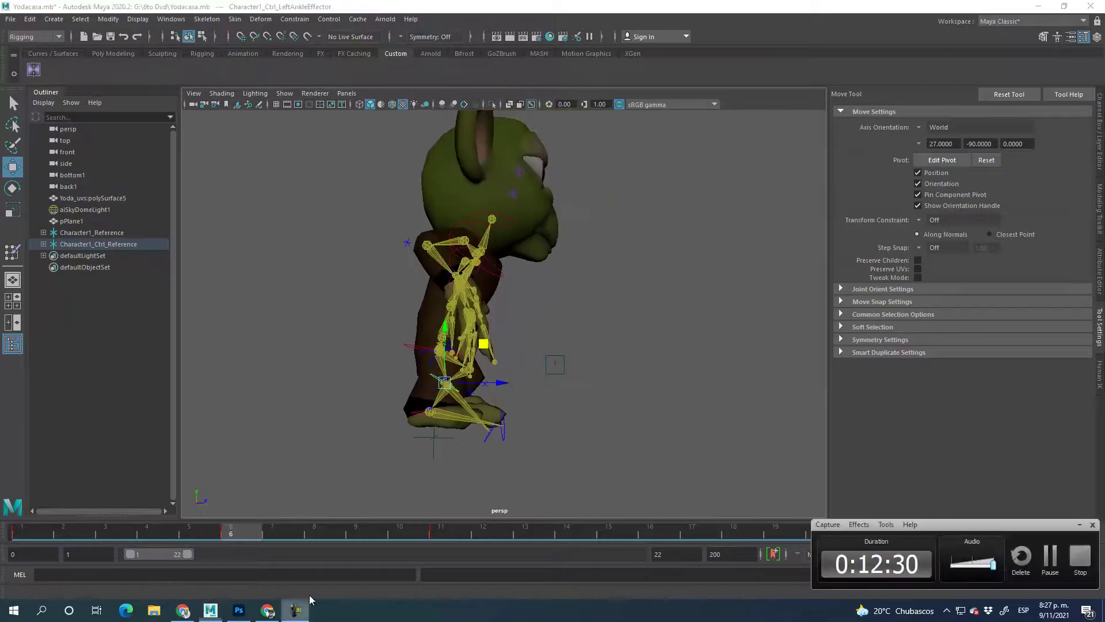
click(1049, 563)
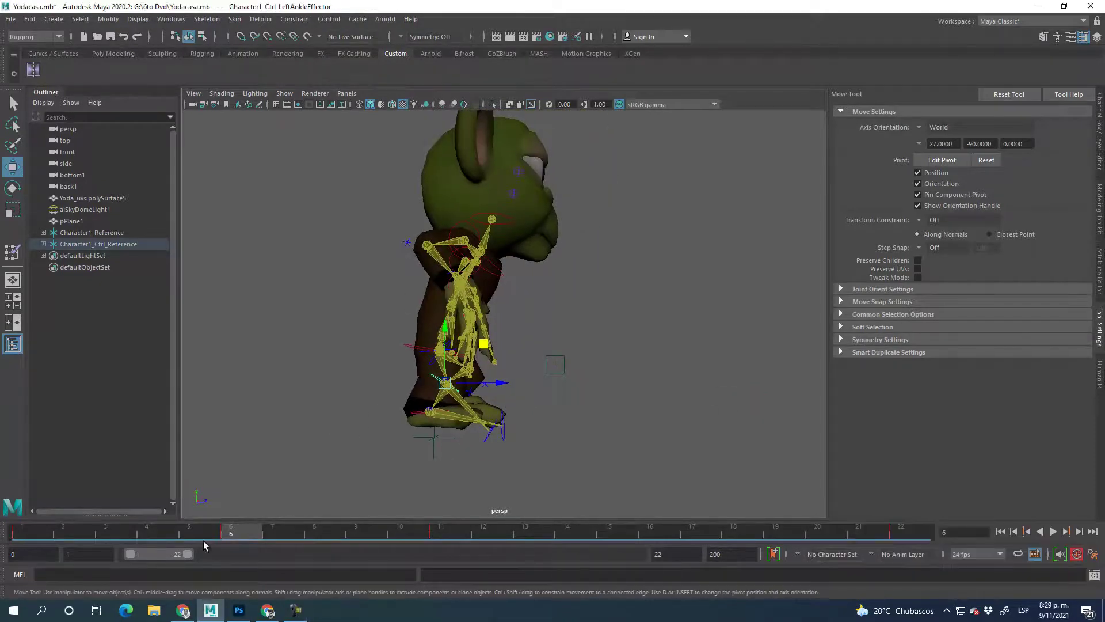
Step: At frame 17, set the left ankle control under the body at about 1.34 cm height and rotate the foot flat on the ground
key(alt+v)
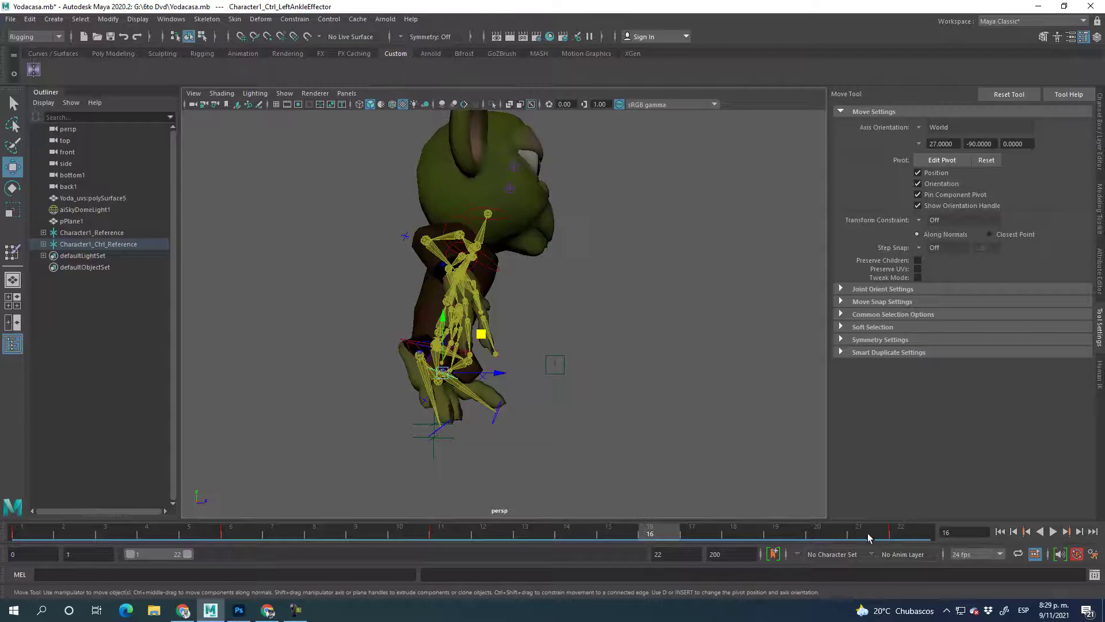
click(692, 535)
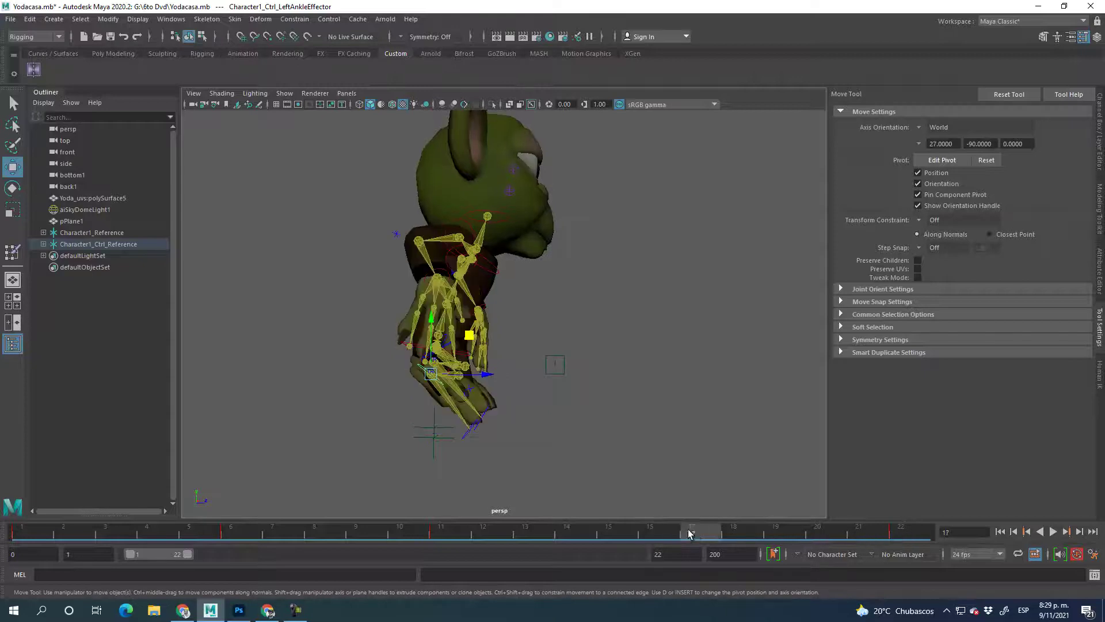
mouse_move(551, 397)
alt+mouse_down()
mouse_move(666, 403)
mouse_move(551, 403)
alt+mouse_up()
drag(699, 530, 522, 342)
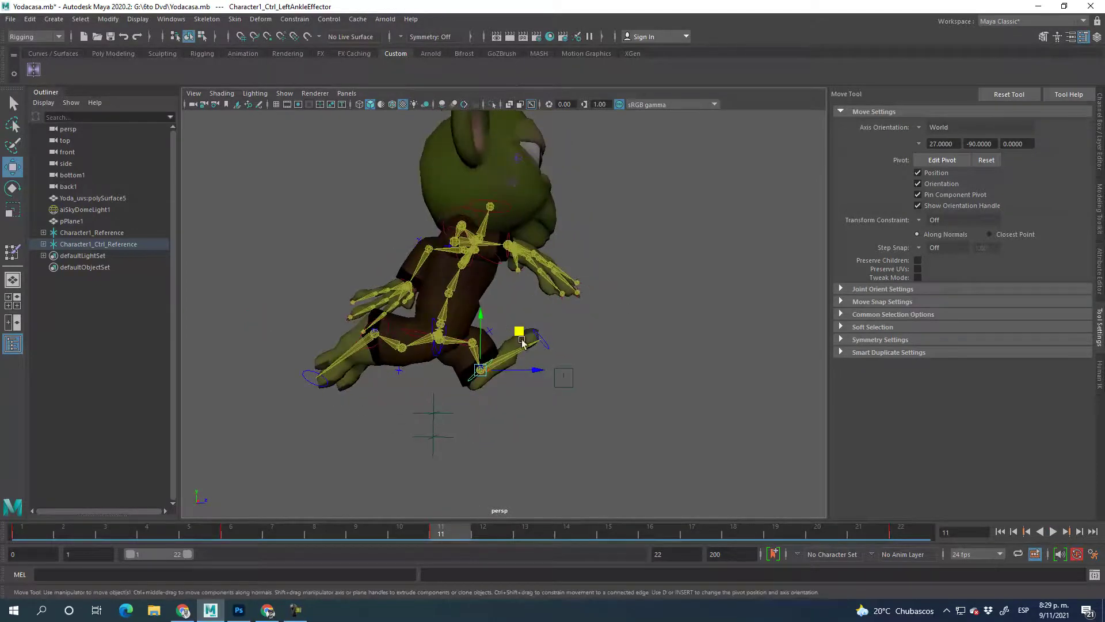
drag(455, 532, 692, 541)
alt+drag(544, 429, 581, 362)
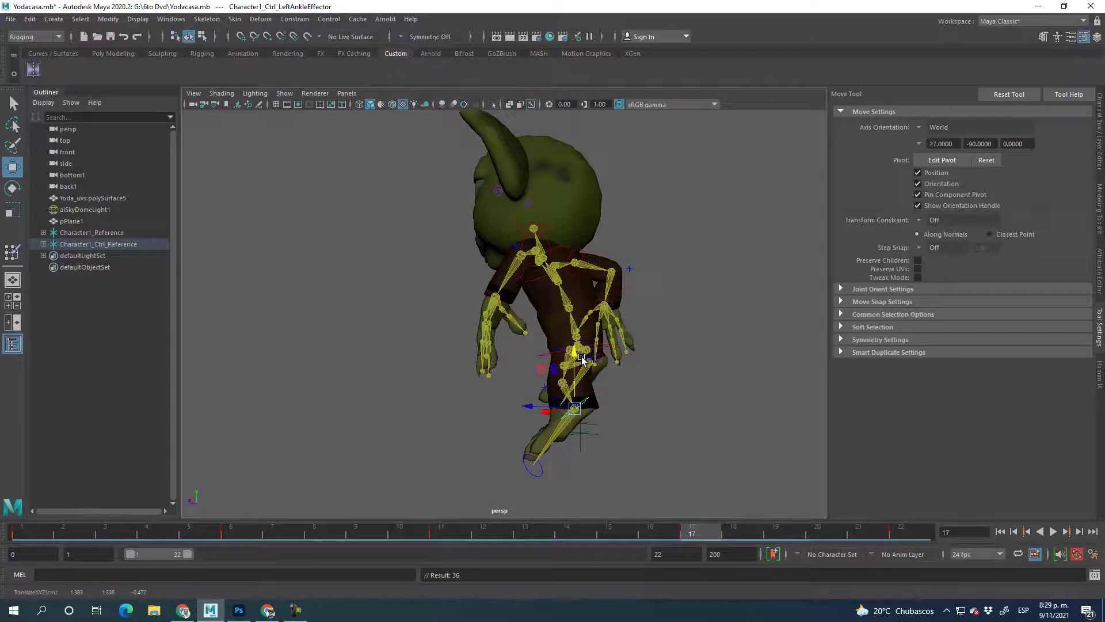
key(e)
drag(622, 391, 633, 432)
alt+drag(695, 412, 719, 424)
Step: At frame 17, move the hips control to about 4.12 cm height and raise the right ankle control into the passing pose
key(w)
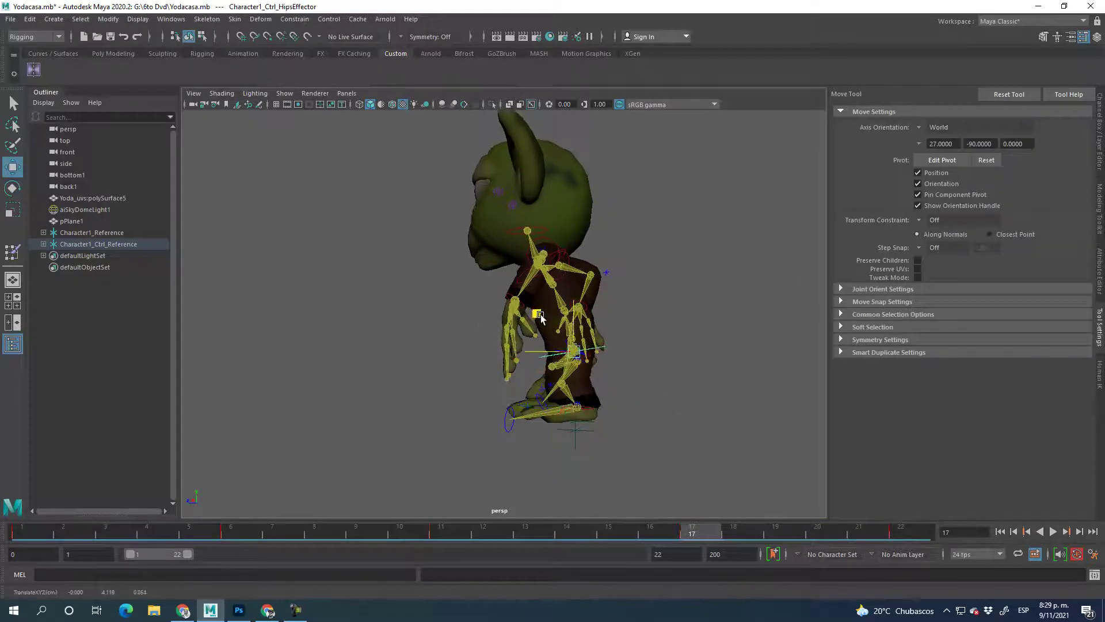
alt+drag(612, 382, 636, 454)
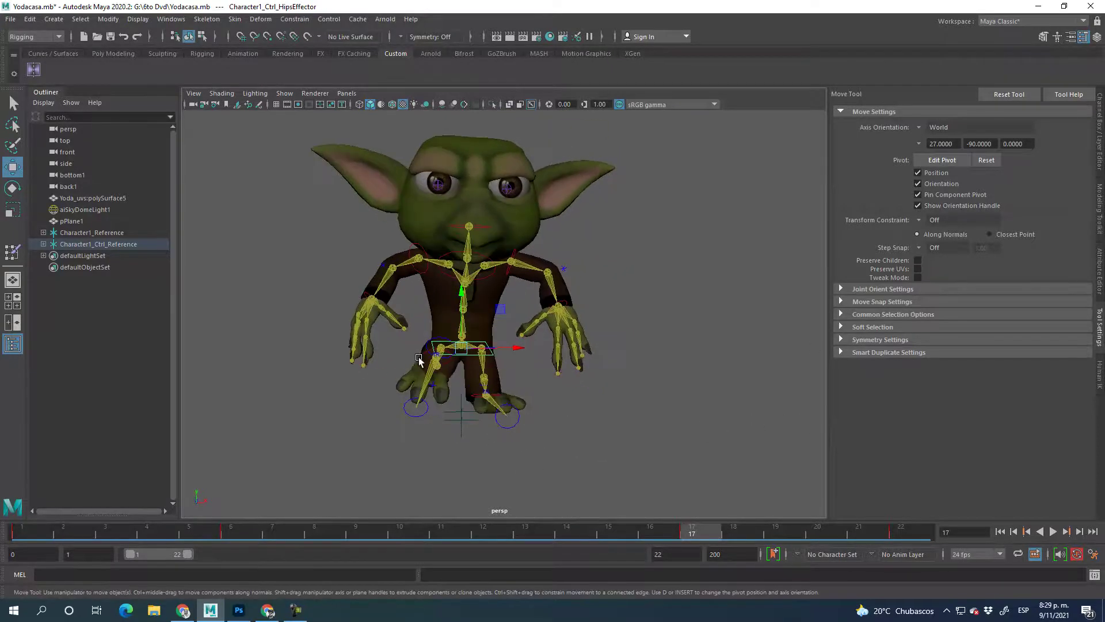
click(421, 406)
alt+drag(424, 406, 459, 363)
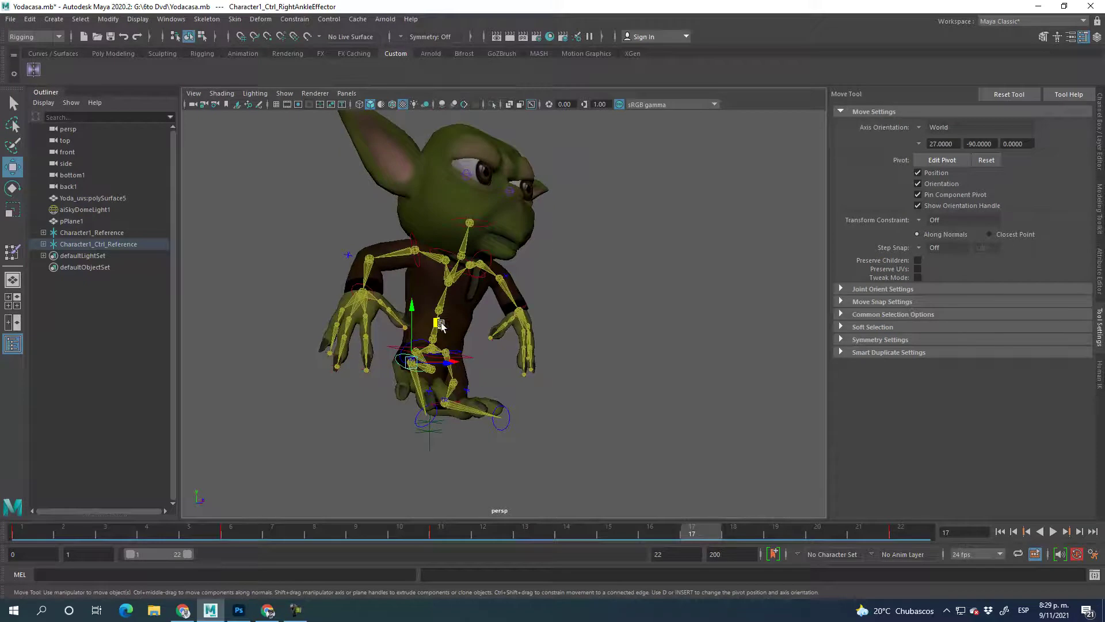
alt+drag(562, 382, 818, 423)
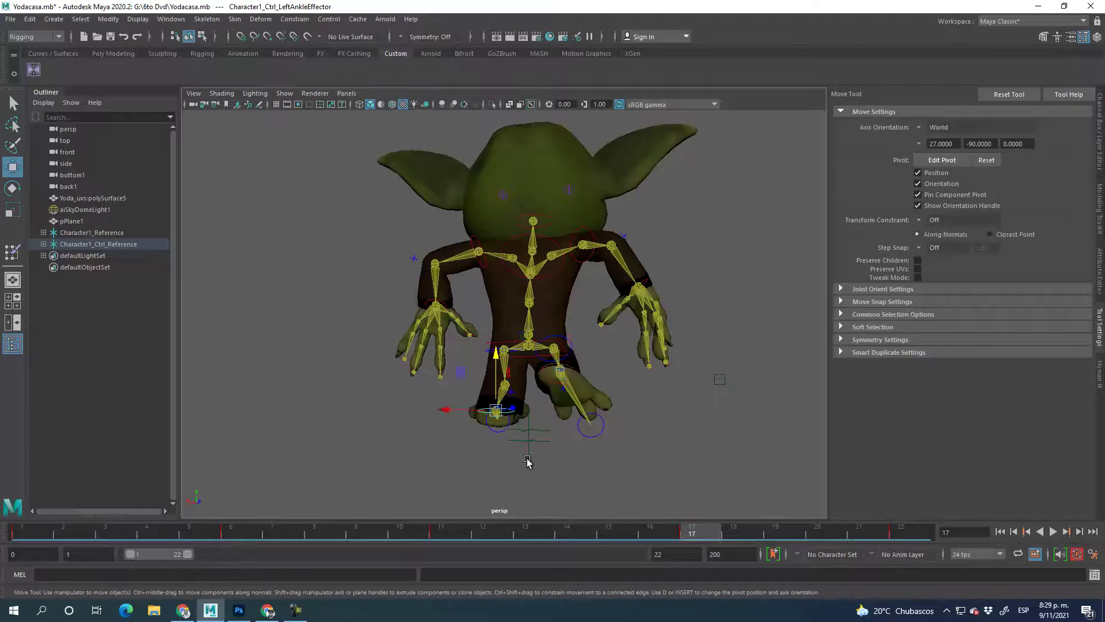
Step: Move the planted ankle control inward under the body: the left one at frame 17, to X about 0.78, and the right one at frame 6
click(467, 413)
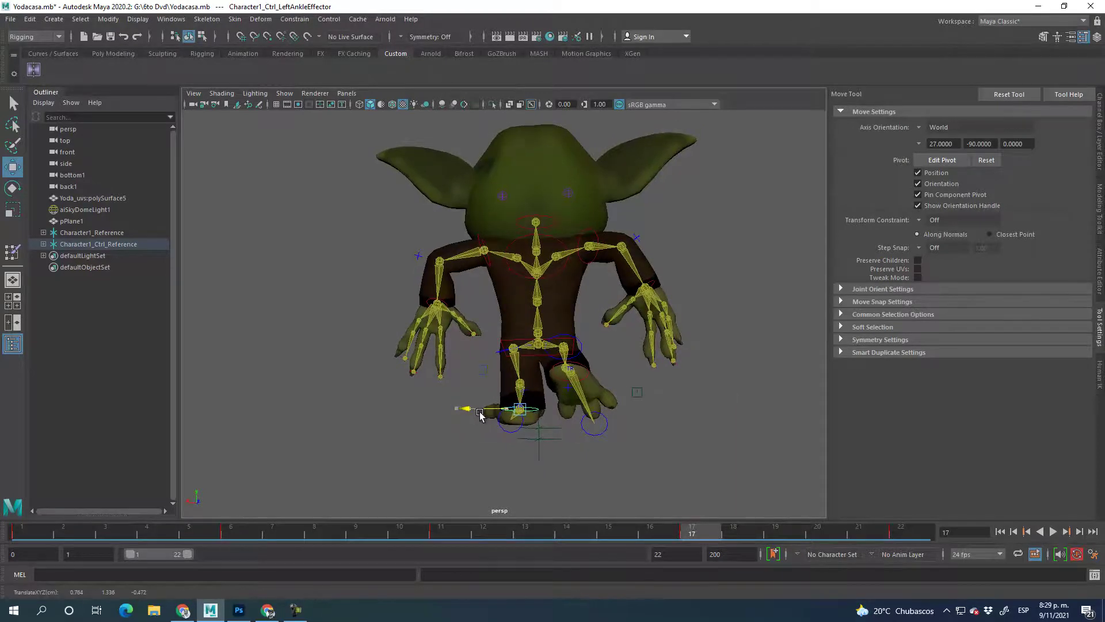
drag(714, 532, 231, 532)
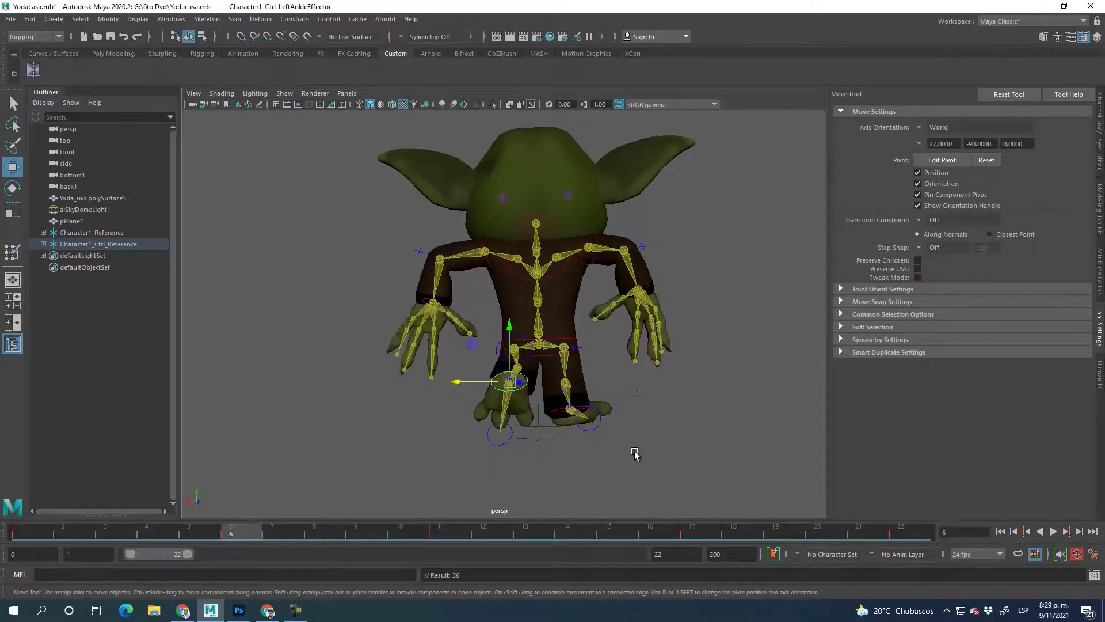
click(560, 411)
alt+drag(560, 413, 572, 452)
drag(548, 405, 534, 405)
Step: Raise the hips control to about 4.36 cm height at frame 6, adjust its height at frame 17, and check the bounce through playback
alt+drag(649, 451, 428, 349)
click(443, 365)
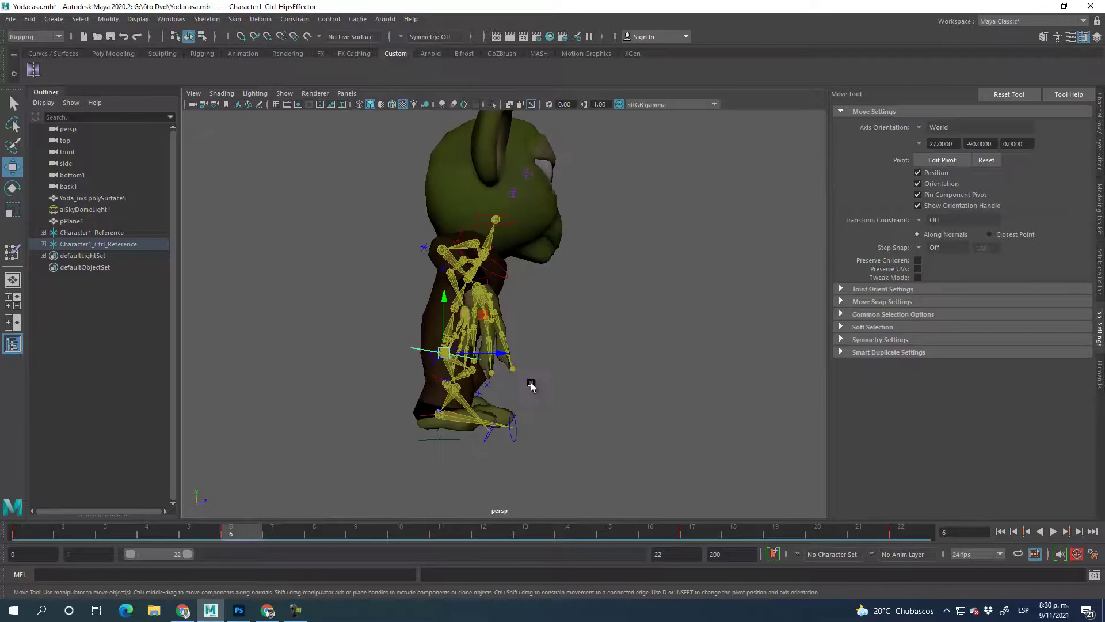
drag(442, 312, 442, 308)
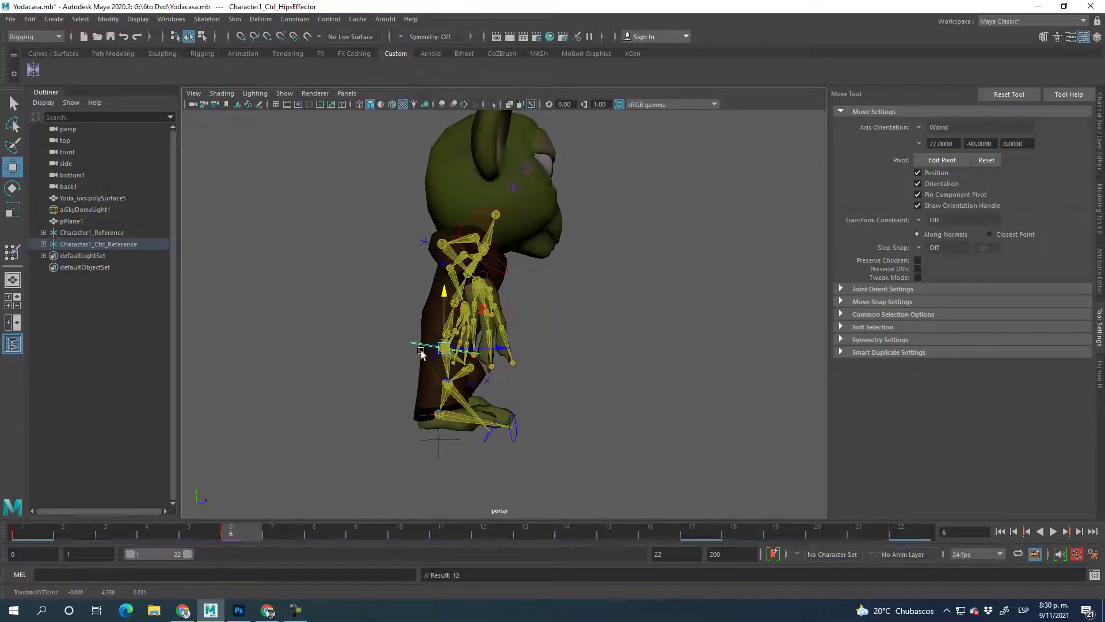
drag(235, 534, 692, 538)
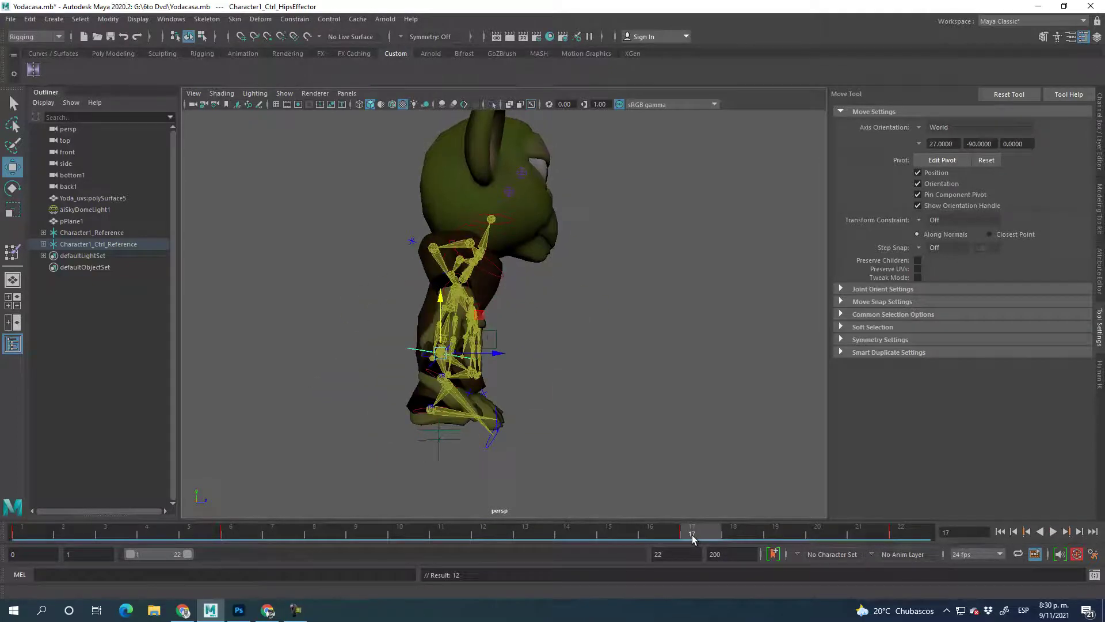
drag(441, 311, 572, 400)
key(alt+v)
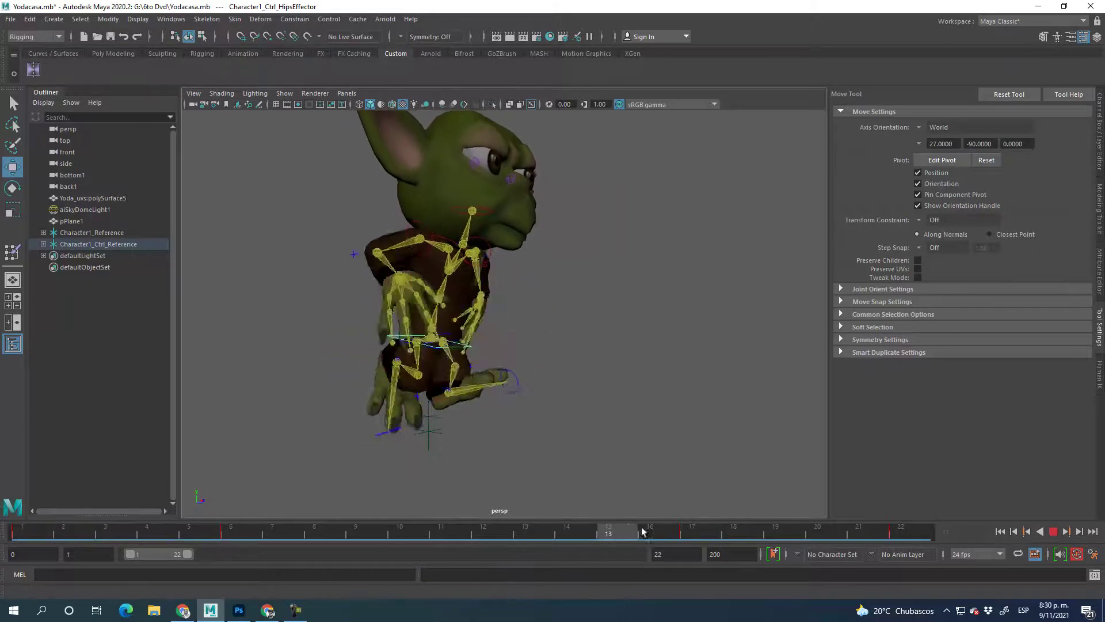
click(691, 532)
alt+drag(645, 443, 688, 444)
key(alt+v)
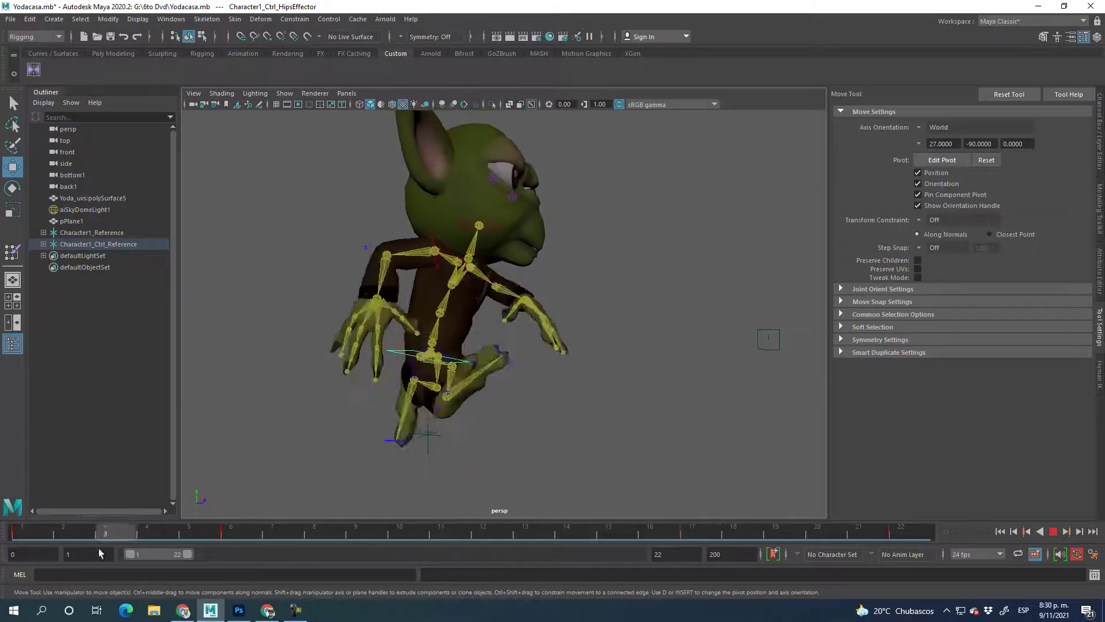
click(1054, 531)
Step: Set the time slider's playback speed to 24 fps x 1 in the preferences and save them
click(1093, 553)
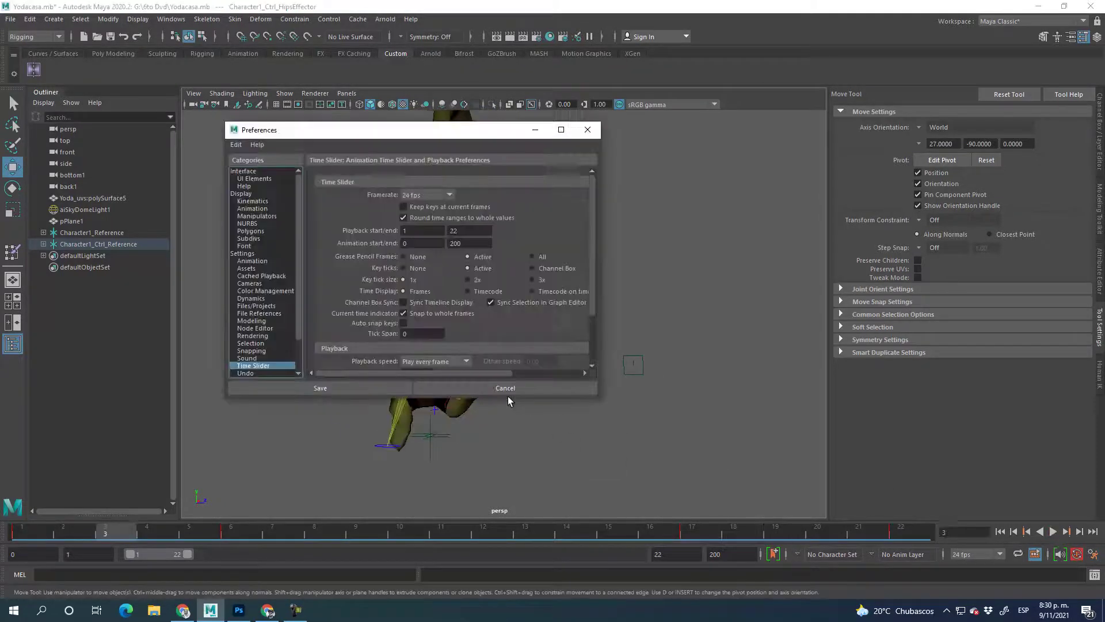
scroll(473, 321, down, 3)
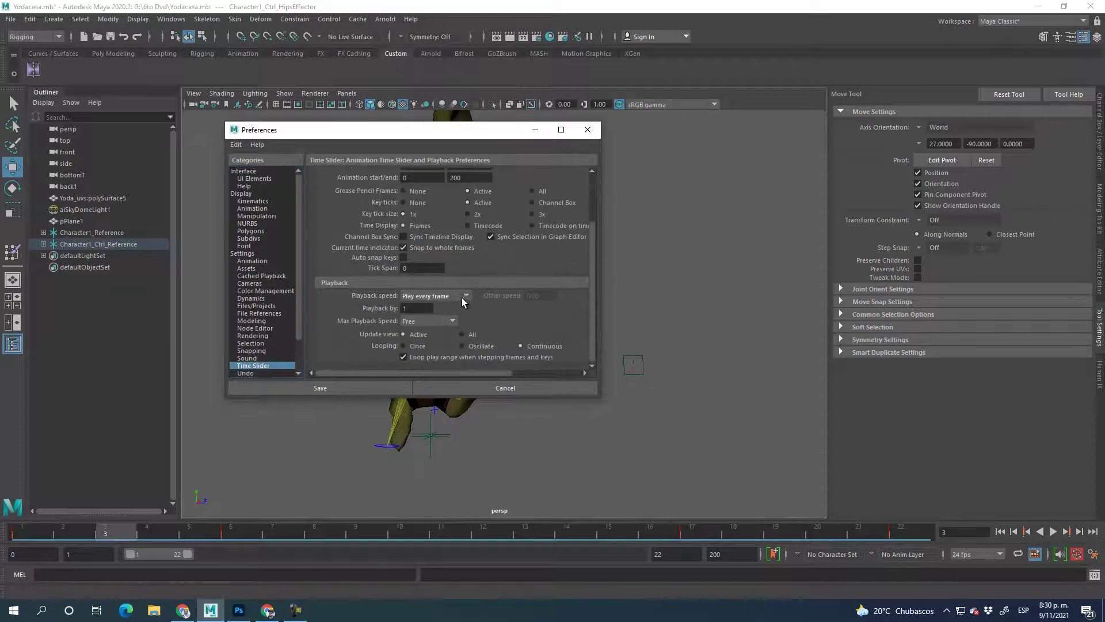
click(462, 297)
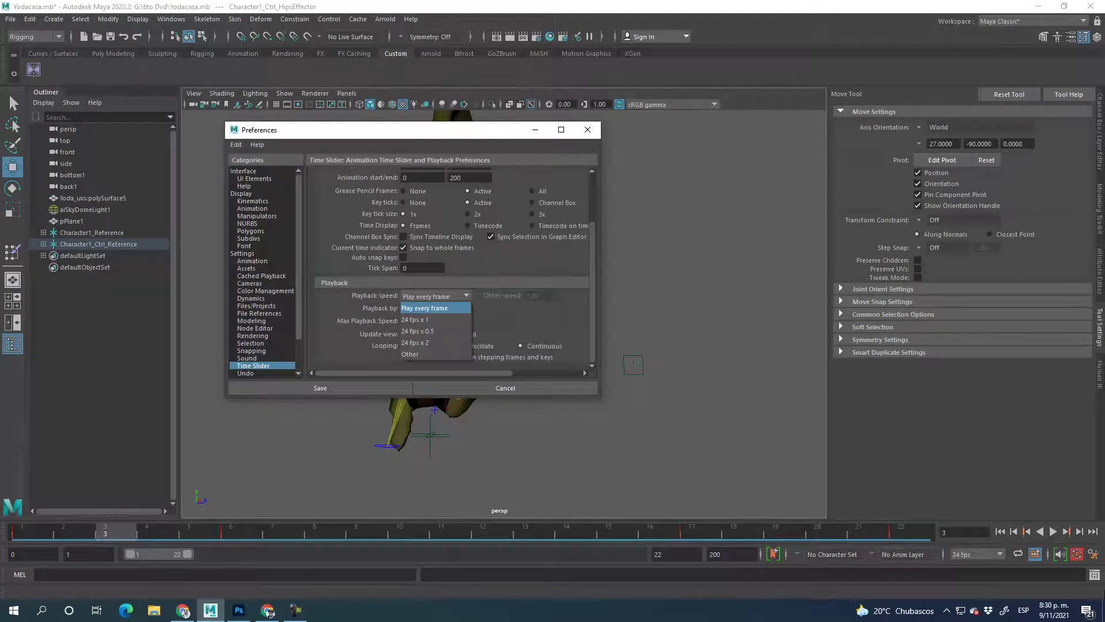
click(440, 319)
click(465, 296)
click(472, 309)
click(452, 295)
click(451, 320)
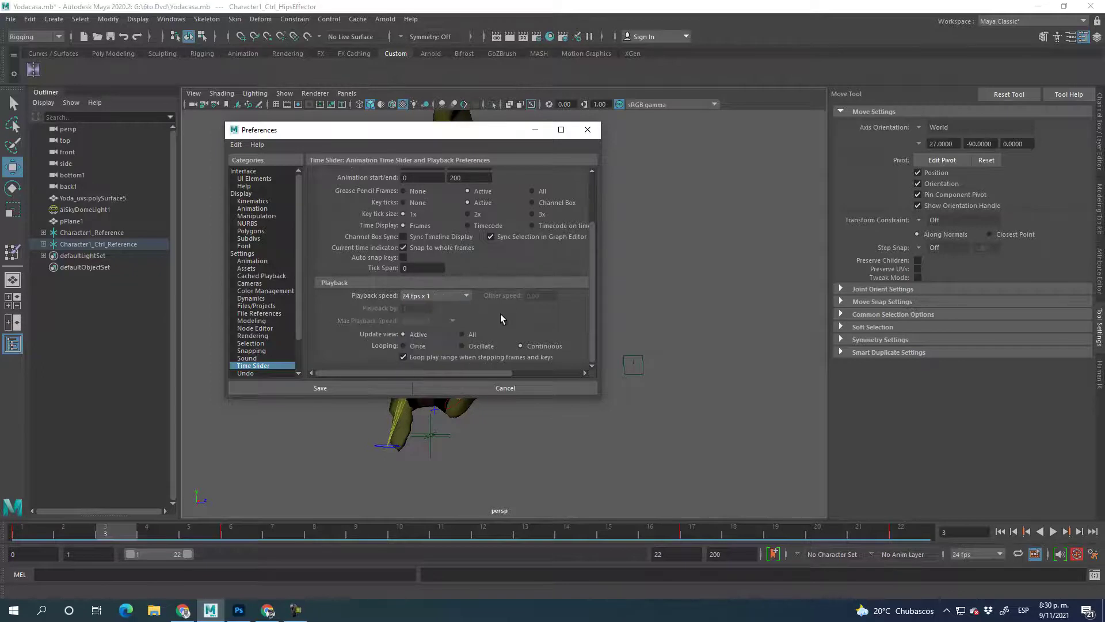
click(334, 387)
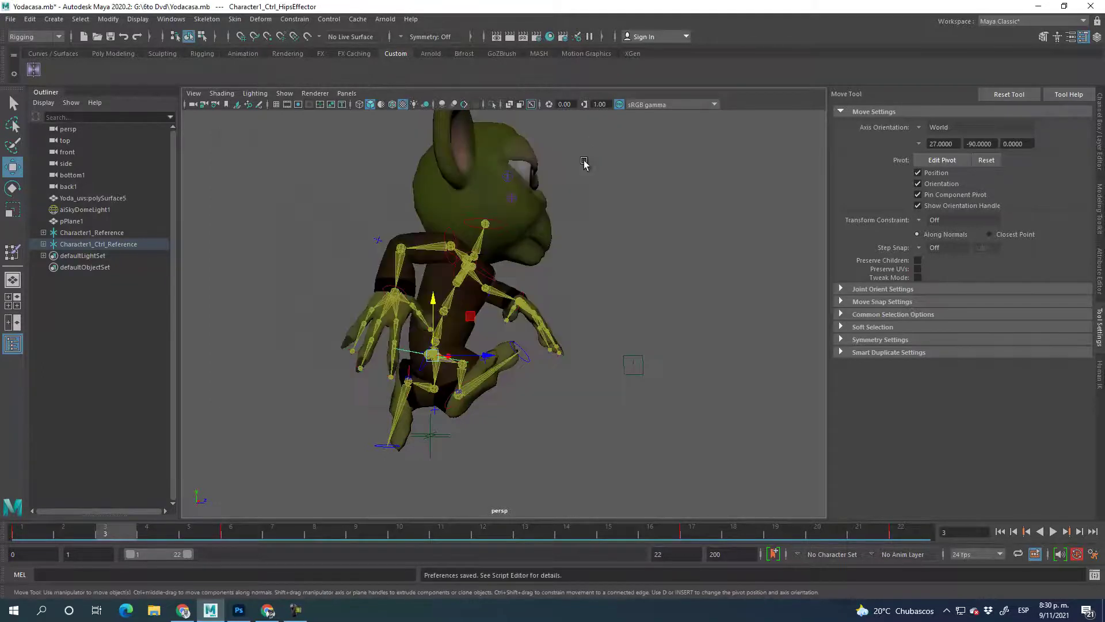
Step: Play the run cycle to check its timing at real-time speed
click(1053, 531)
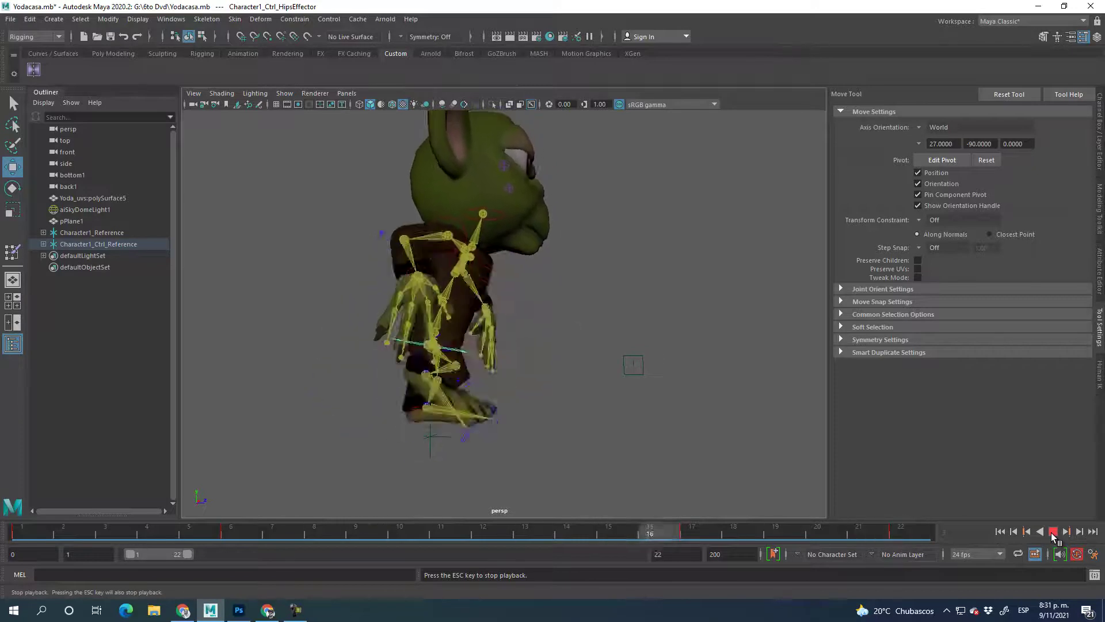
click(1052, 533)
key(alt+v)
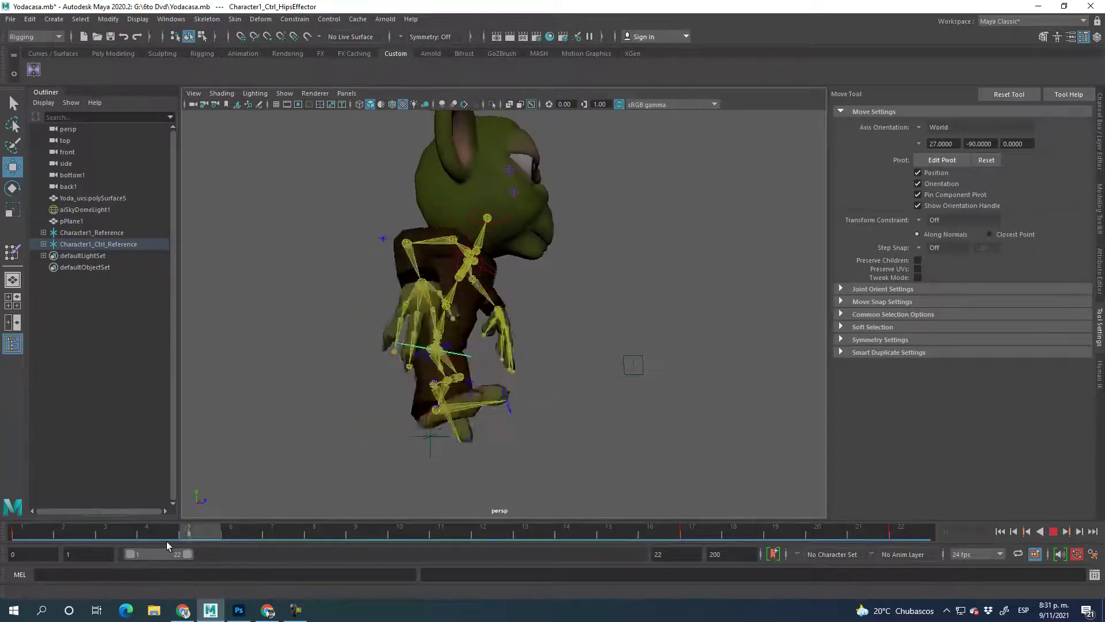
Step: Scrub through the run cycle from frame 1 onward and inspect the foot poses from the side
key(alt+v)
alt+drag(380, 460, 424, 456)
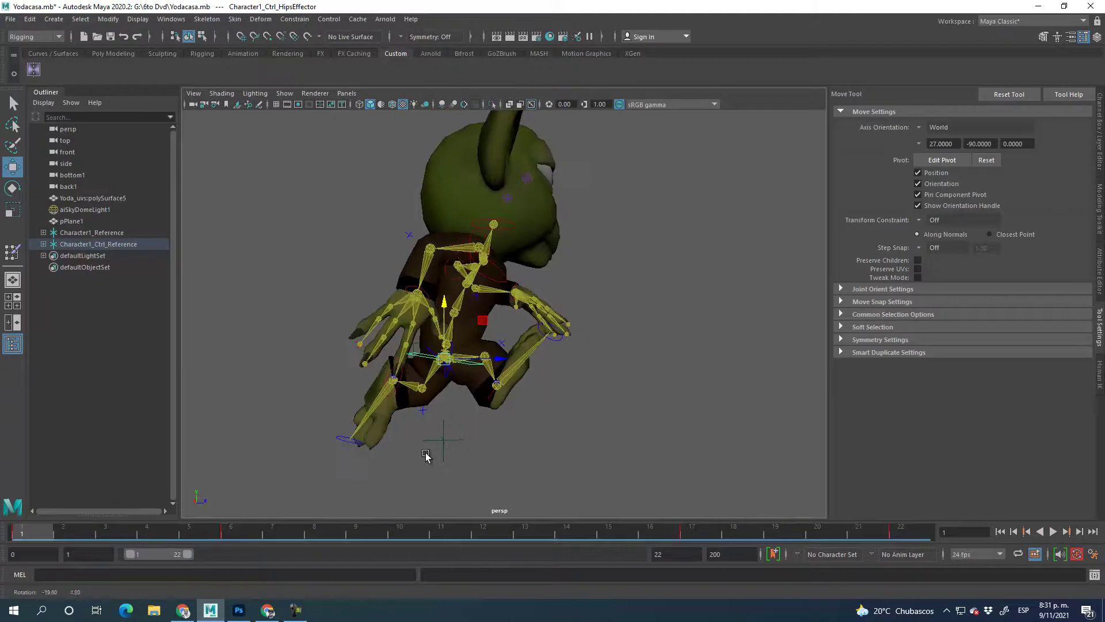
scroll(449, 444, down, 2)
alt+drag(494, 443, 486, 449)
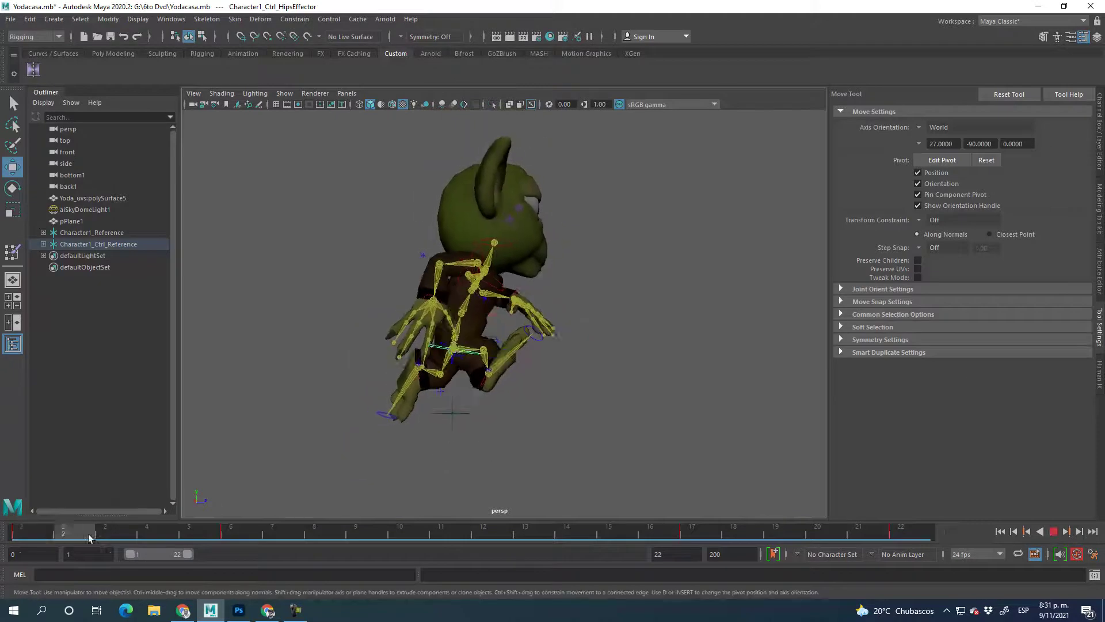
drag(244, 554, 0, 557)
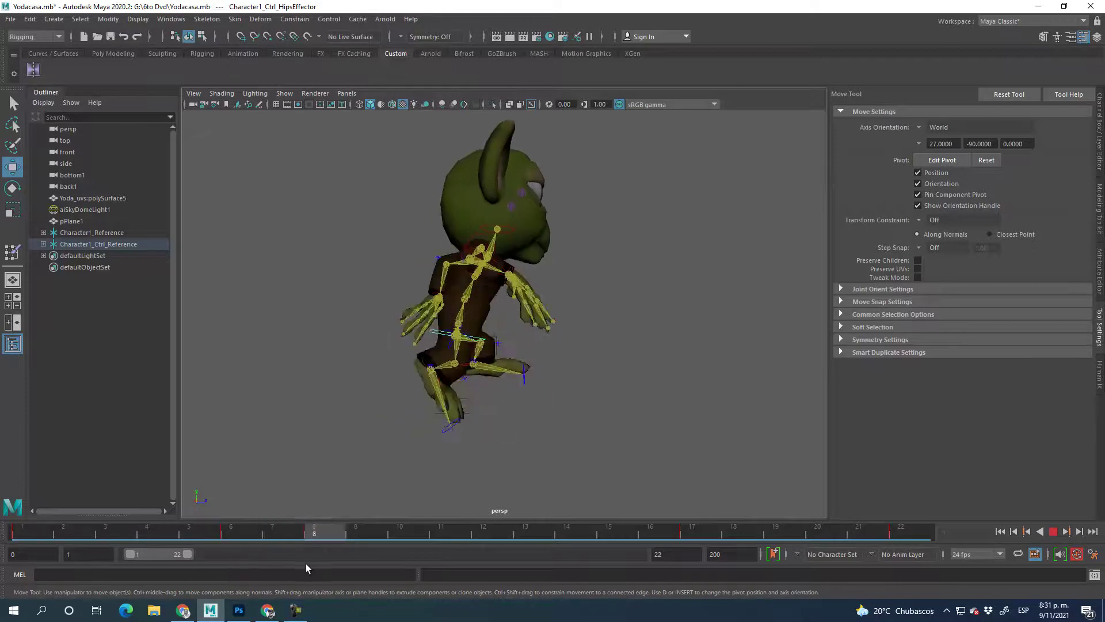
drag(2, 577, 704, 595)
Step: At frame 17, lower the hips control slightly and bring the left ankle control down to about 1.1 cm height
alt+drag(552, 490, 672, 466)
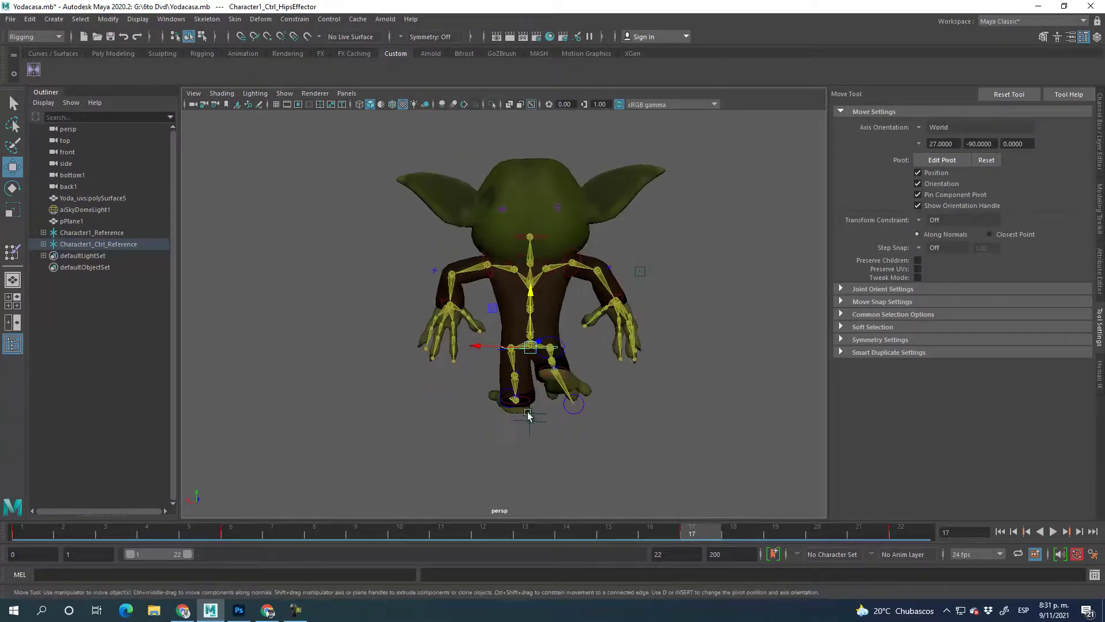
scroll(528, 415, up, 3)
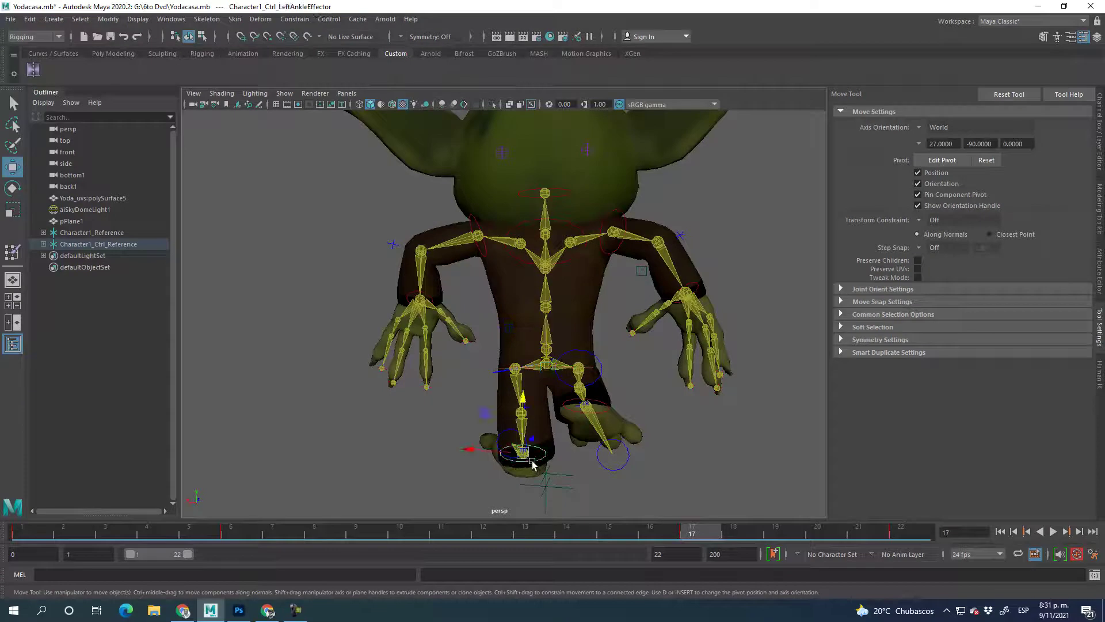
drag(520, 395, 526, 410)
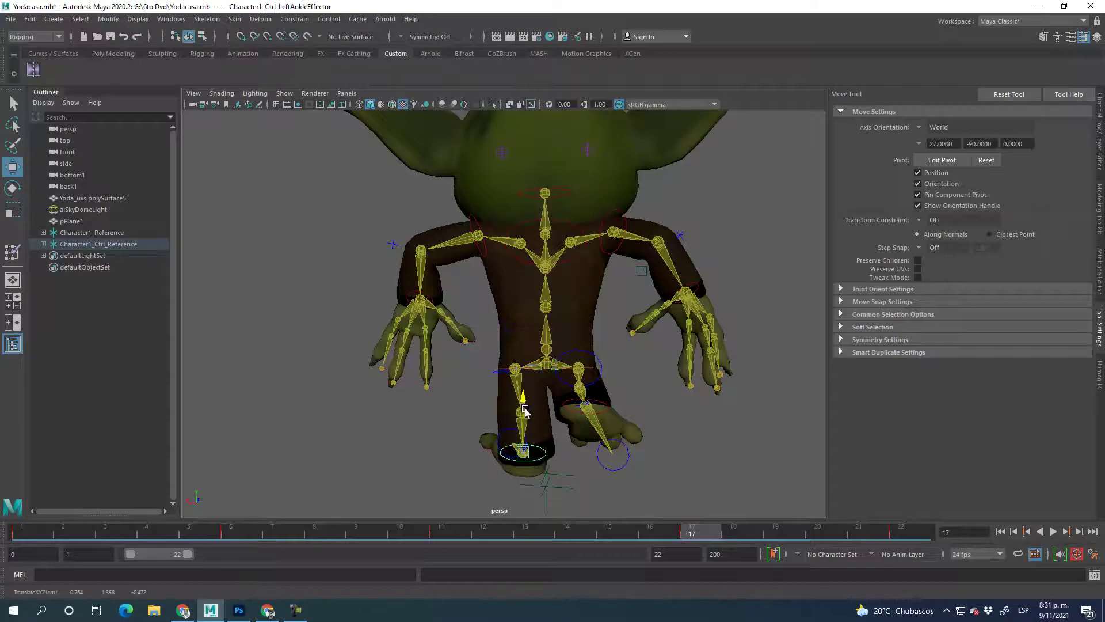
click(493, 385)
drag(546, 326, 546, 334)
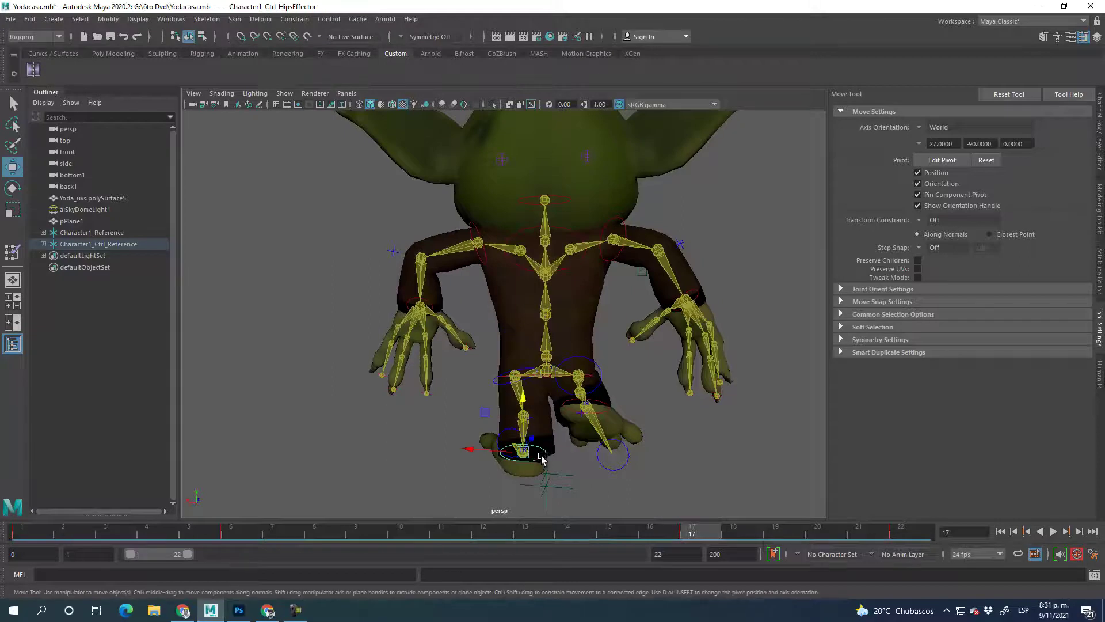
drag(522, 421, 523, 414)
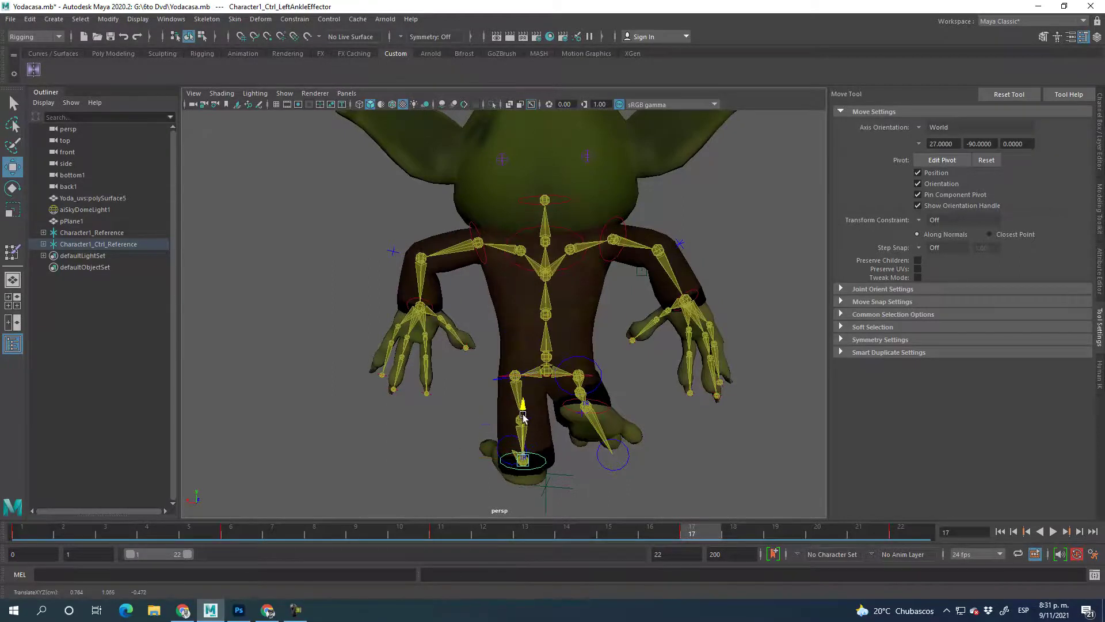
Step: Move the left ankle control forward at frame 17, to Z about 0.17 cm
key(alt+v)
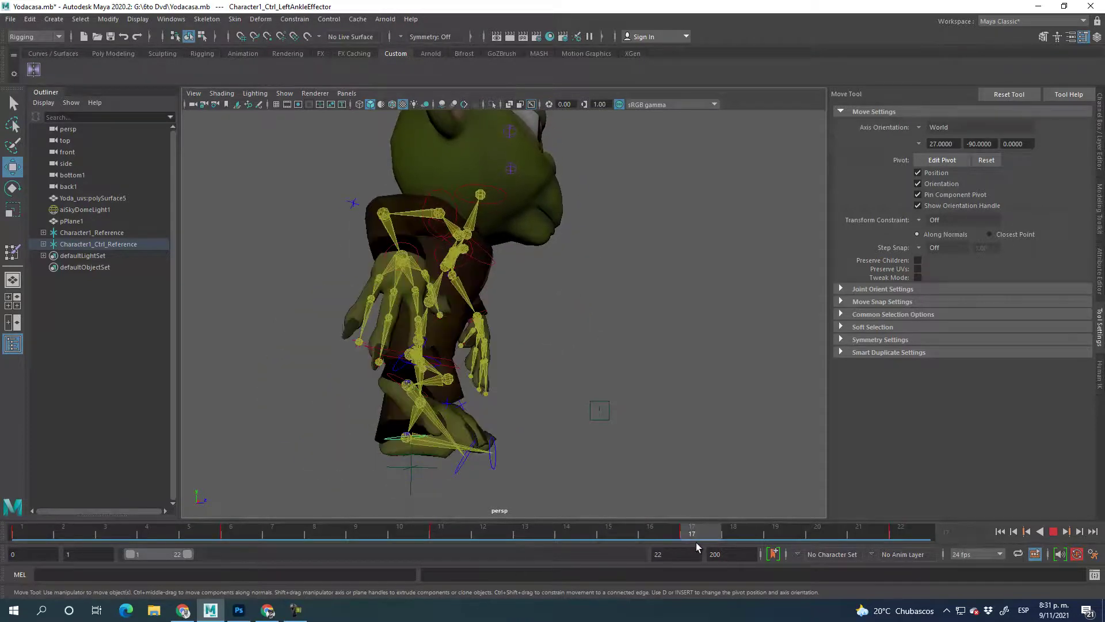
alt+drag(561, 472, 751, 466)
drag(554, 438, 540, 441)
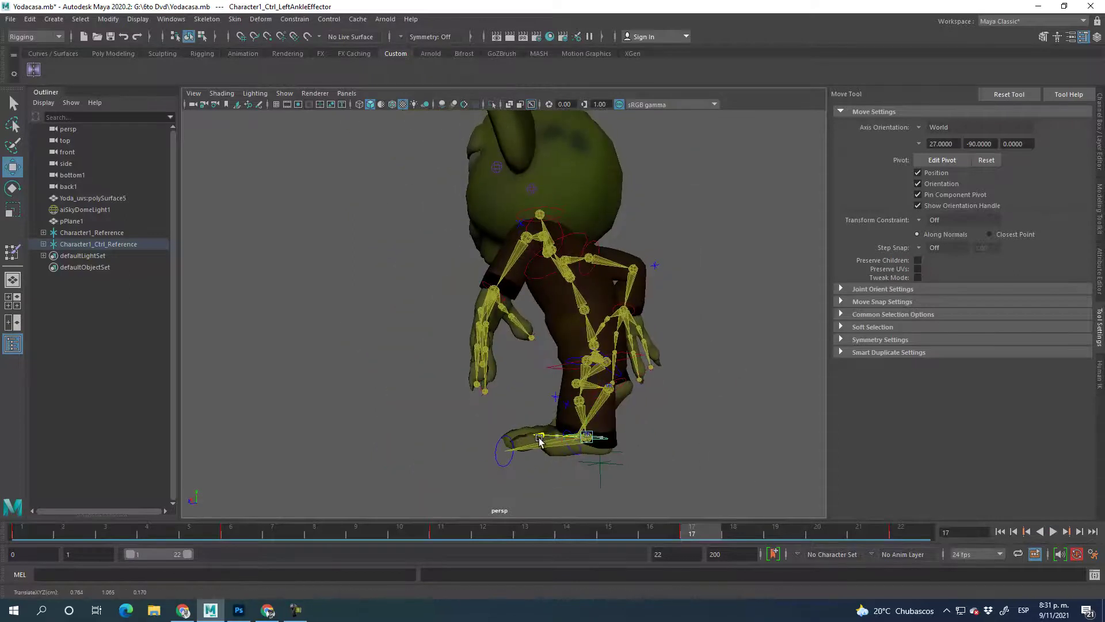
Step: Play the run cycle and check the corrected foot contact from the side and the front
key(alt+v)
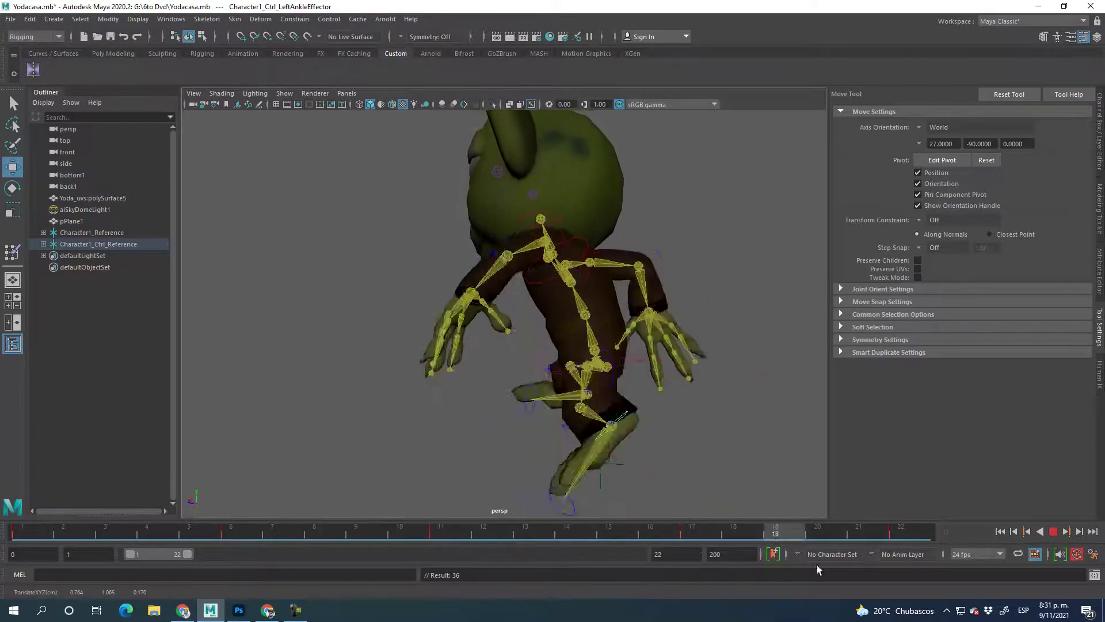
alt+drag(746, 445, 575, 435)
click(1053, 531)
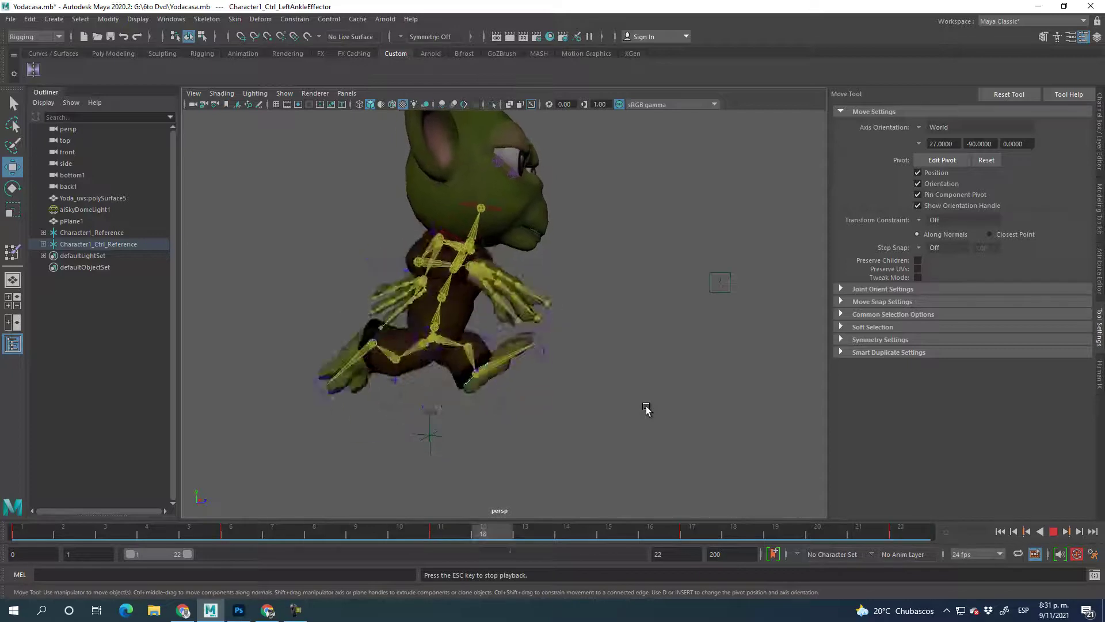
alt+drag(599, 420, 533, 420)
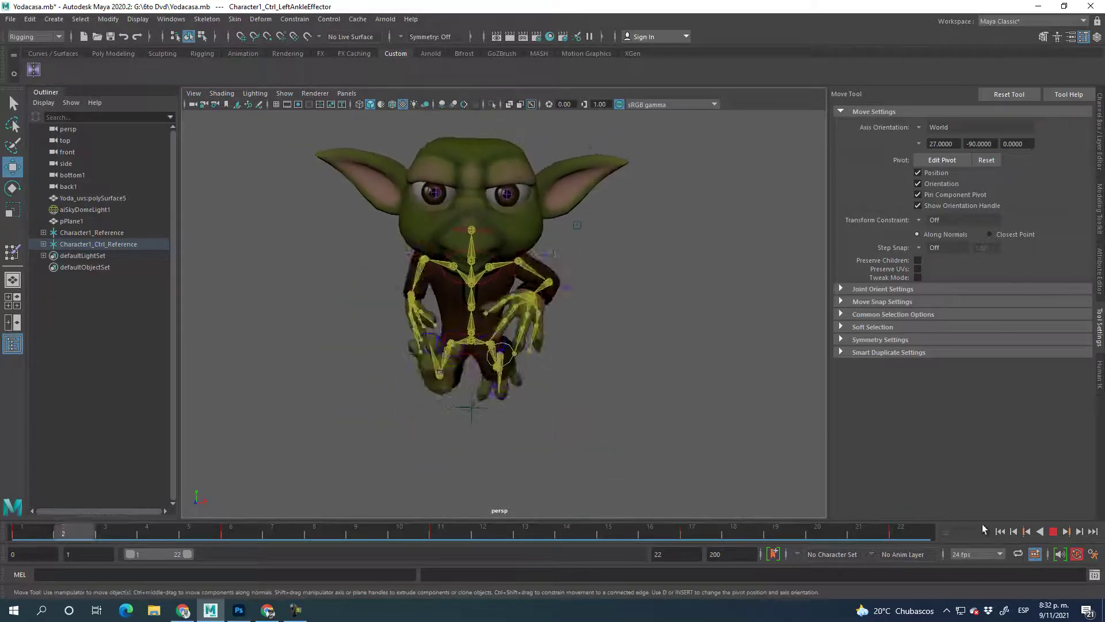
key(Escape)
Step: Adjust the hips control's rotation at frame 1
drag(870, 538, 0, 476)
alt+drag(443, 420, 519, 404)
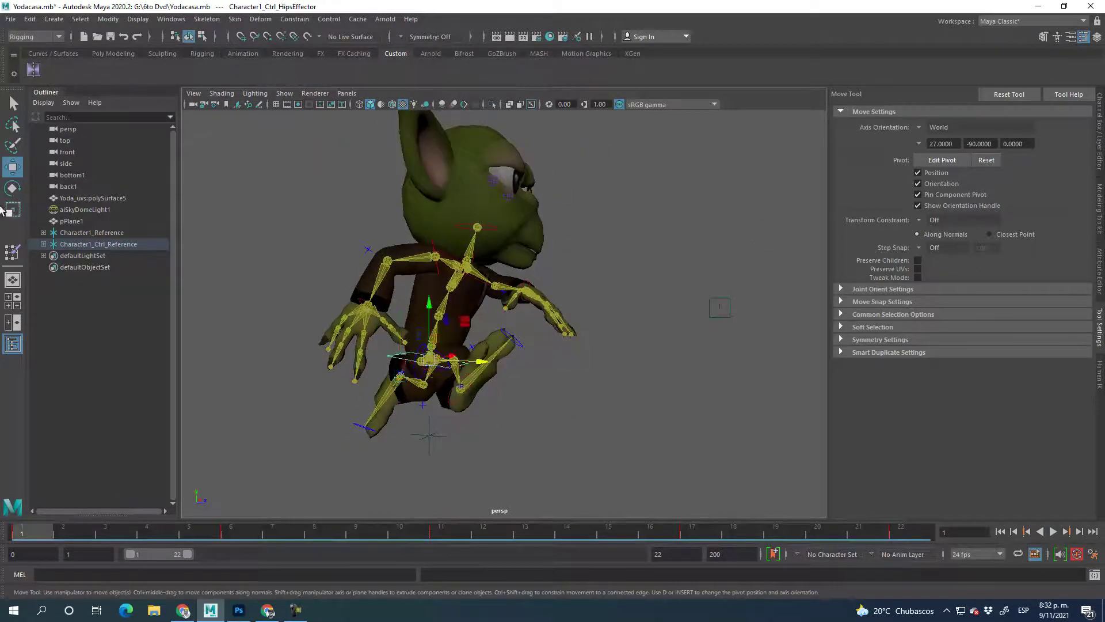
key(e)
alt+drag(668, 391, 572, 395)
drag(486, 365, 504, 368)
alt+drag(599, 453, 716, 443)
key(w)
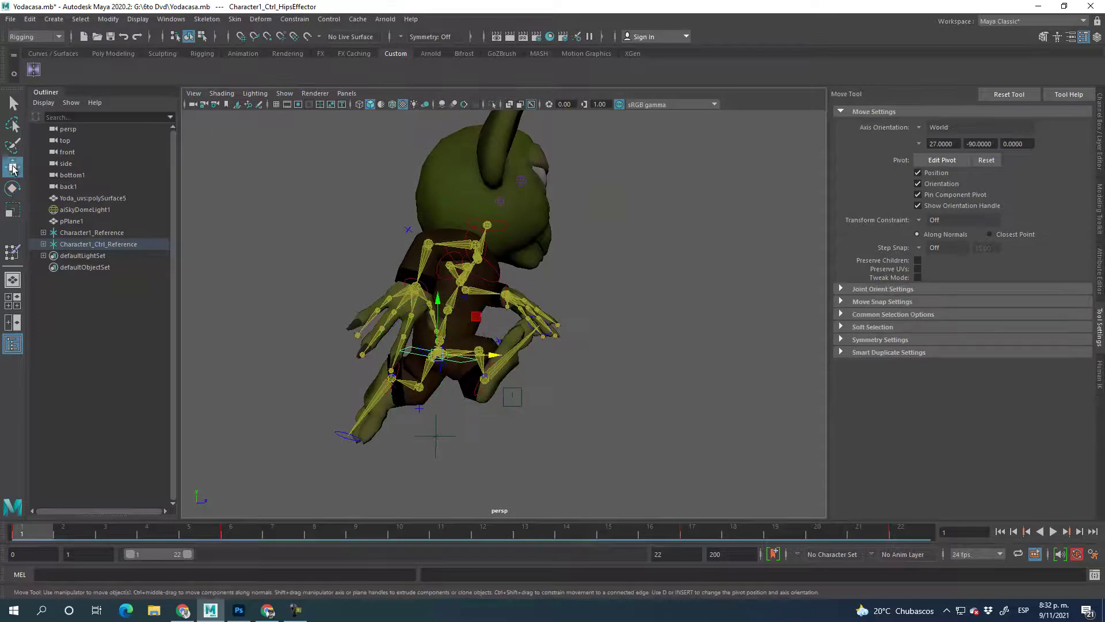
Step: Copy the hips control's key from frame 1 and paste it at frame 22
right_click(22, 533)
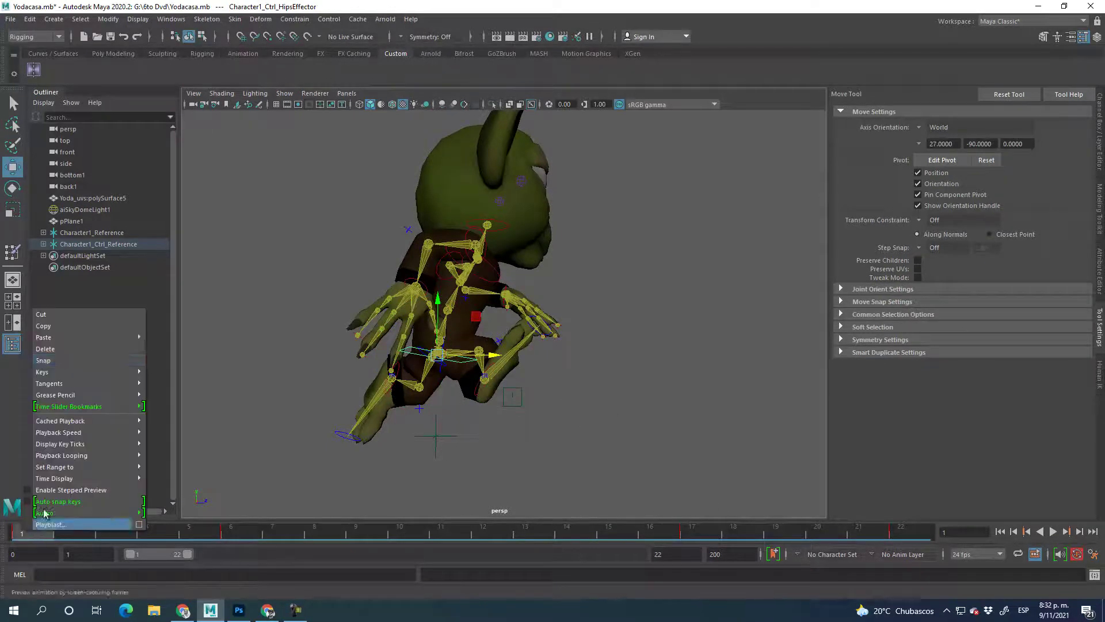
click(43, 333)
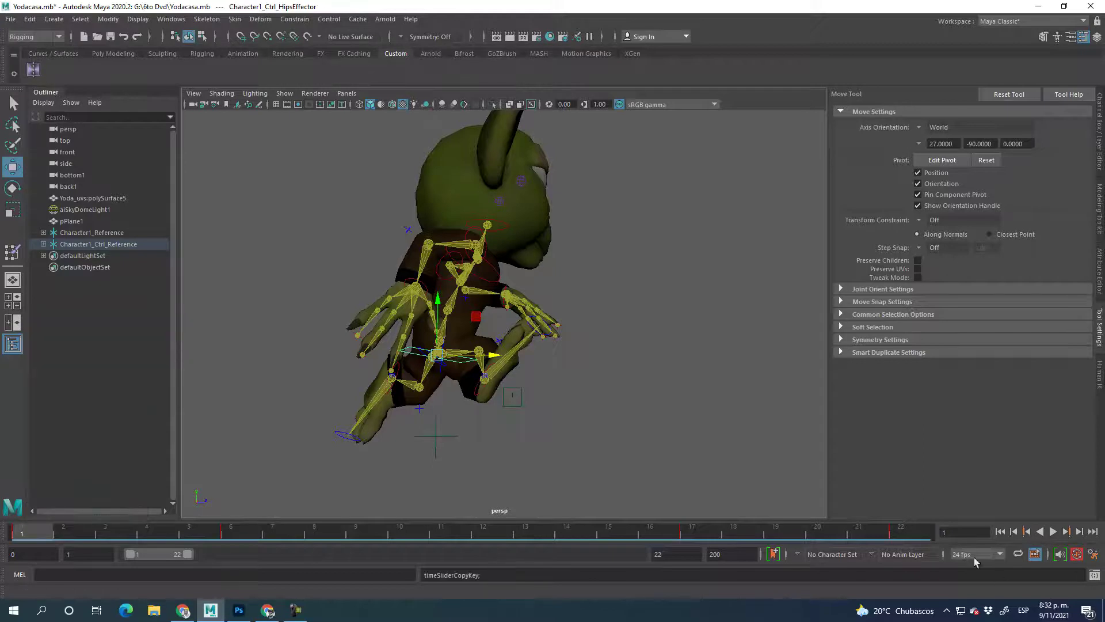
click(900, 532)
right_click(896, 536)
mouse_move(930, 340)
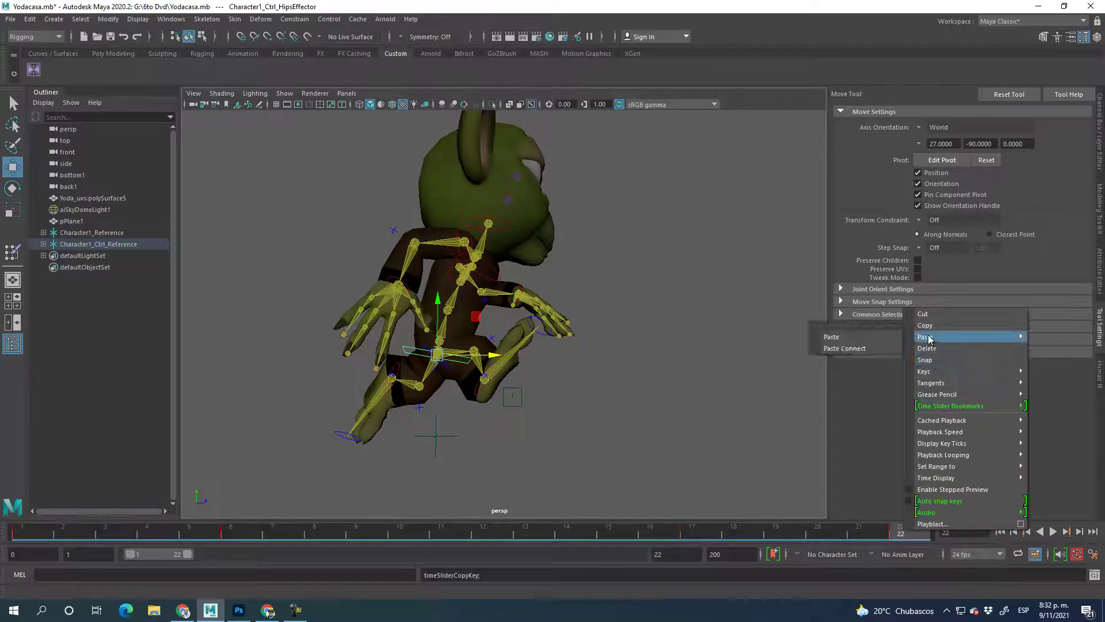
click(852, 340)
Step: Move the right ankle control forward at frame 22 to lengthen the stride
mouse_move(473, 427)
alt+mouse_down()
mouse_move(444, 456)
mouse_move(484, 420)
alt+mouse_up()
click(493, 383)
alt+drag(504, 470, 507, 460)
drag(535, 374, 549, 380)
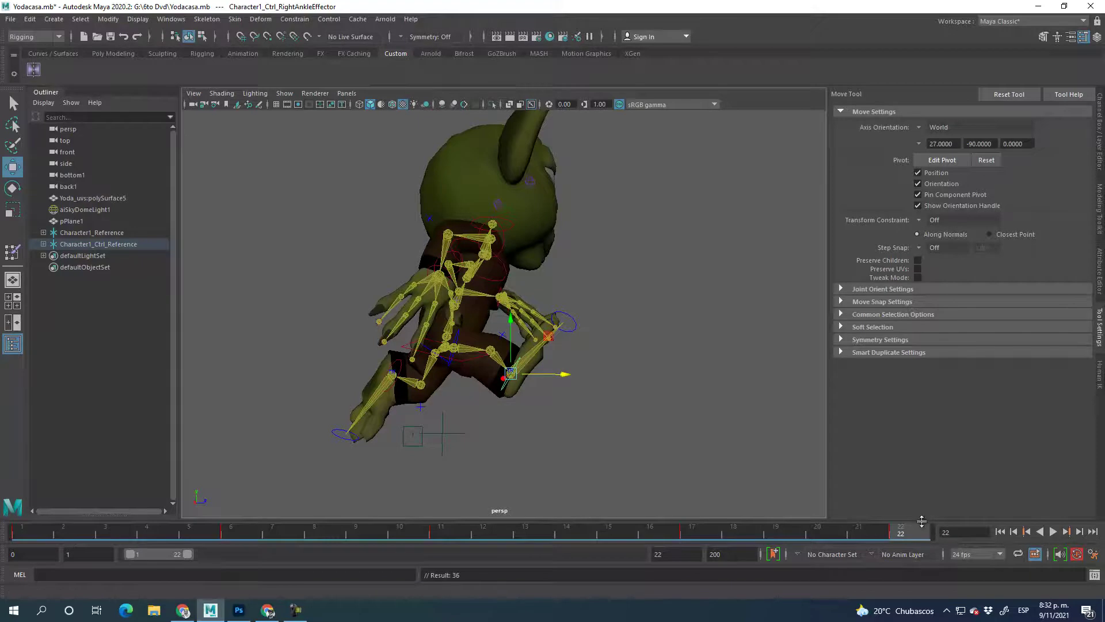
Step: Copy the right ankle control's key from frame 22 to frame 1 and play the loop
right_click(902, 528)
click(925, 322)
click(17, 534)
right_click(17, 534)
mouse_move(89, 337)
click(164, 337)
key(alt+v)
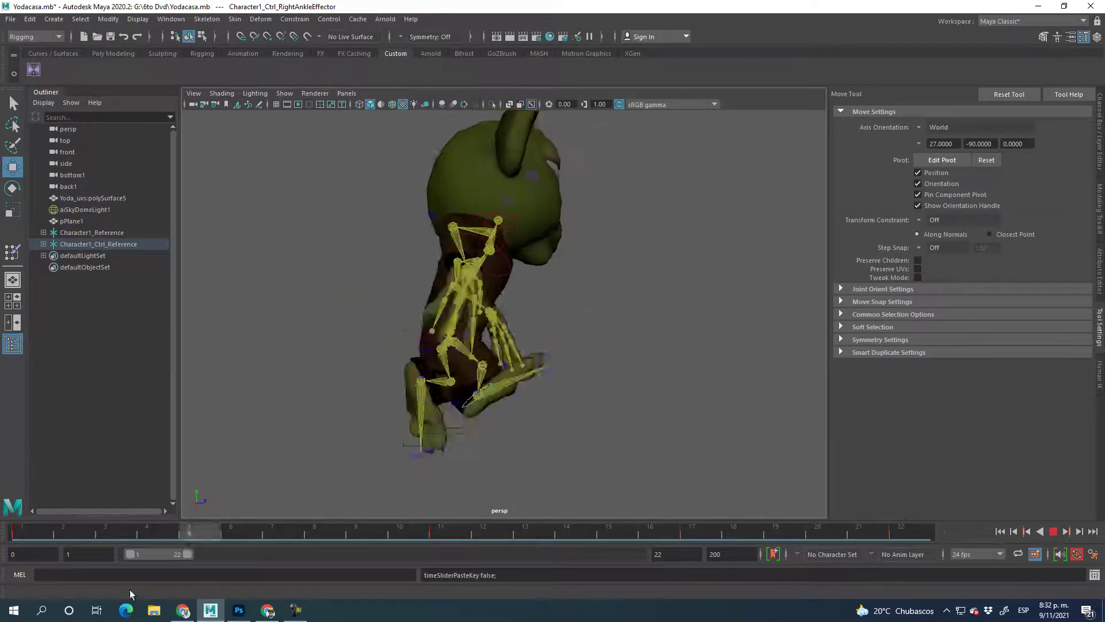
Step: Move the left ankle control forward at frame 11 and display the viewport grid
key(alt+v)
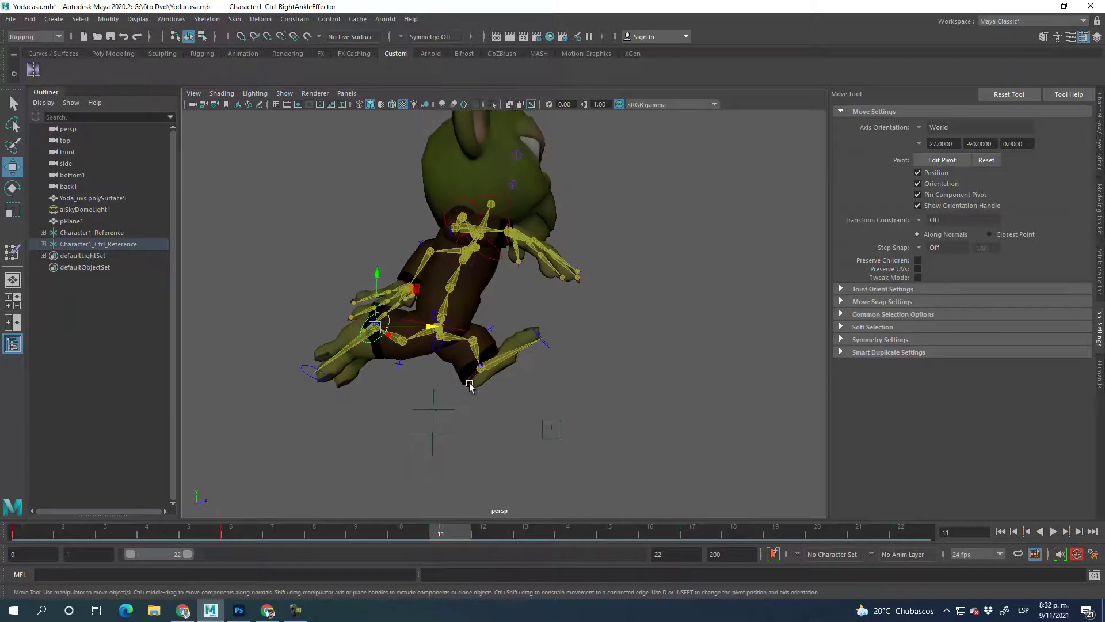
mouse_move(521, 331)
mouse_down()
mouse_move(544, 335)
mouse_move(536, 332)
mouse_up()
alt+drag(472, 361, 518, 414)
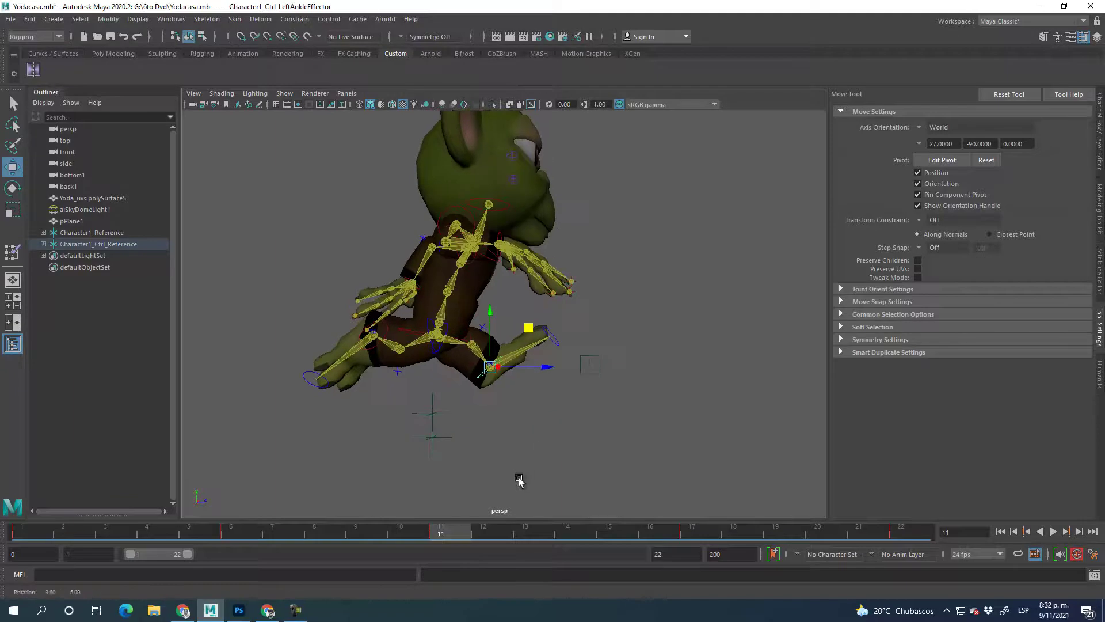
click(276, 104)
Step: Rotate the left ankle control at frame 6 to point the raised foot's toes downward, and key it
key(alt+v)
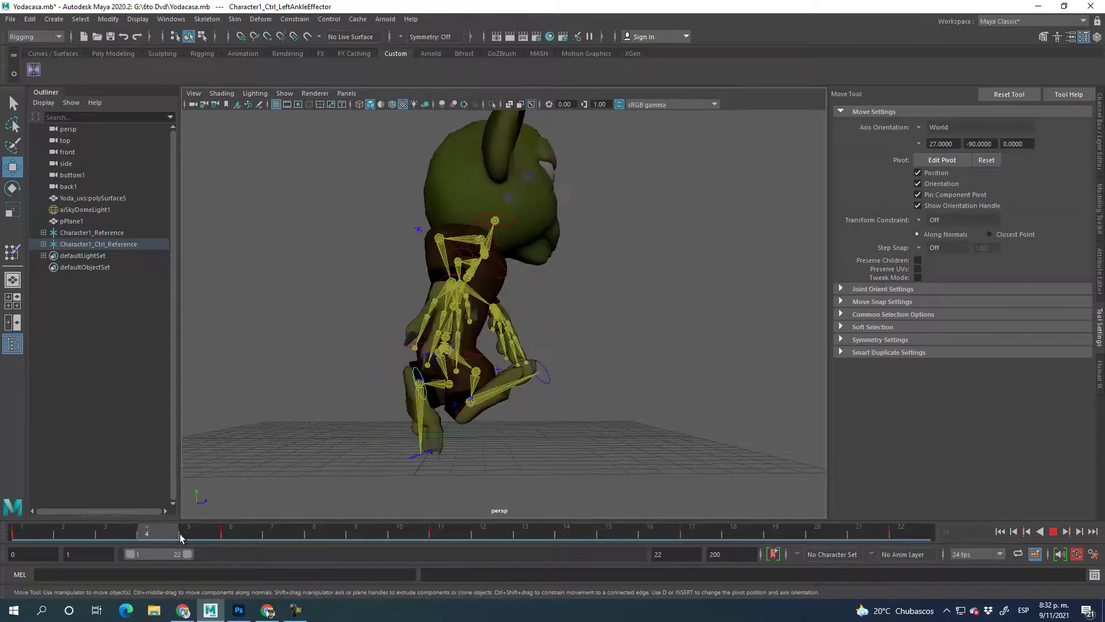
click(229, 540)
alt+drag(627, 445, 372, 439)
scroll(604, 384, up, 2)
scroll(603, 385, up, 3)
alt+middle_drag(607, 506, 520, 439)
alt+drag(520, 439, 500, 426)
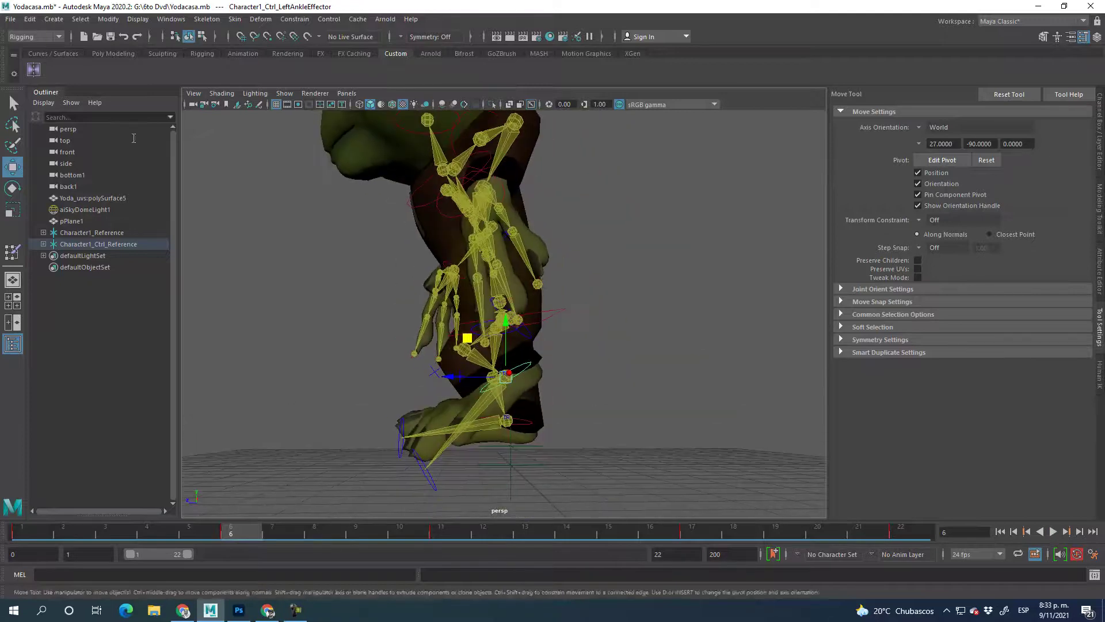
click(12, 188)
drag(455, 366, 466, 392)
alt+drag(592, 419, 727, 428)
drag(490, 362, 454, 360)
key(s)
Step: Refine the left ankle control's rotation at frame 6, checking the foot from several angles
alt+drag(595, 420, 446, 392)
drag(499, 368, 510, 371)
drag(448, 397, 438, 358)
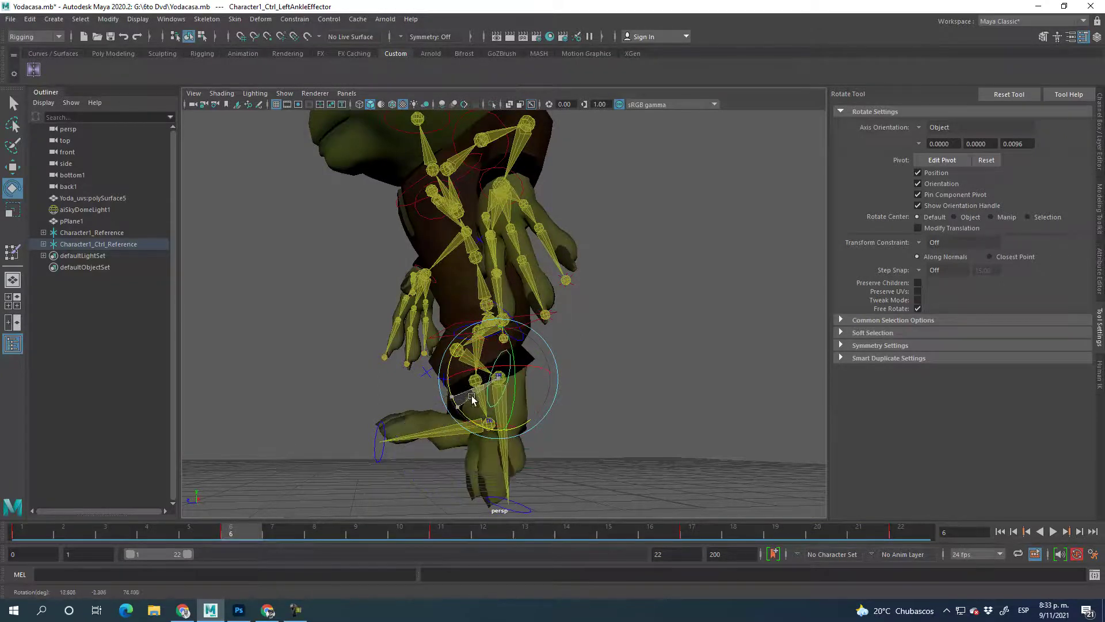
alt+drag(469, 400, 582, 372)
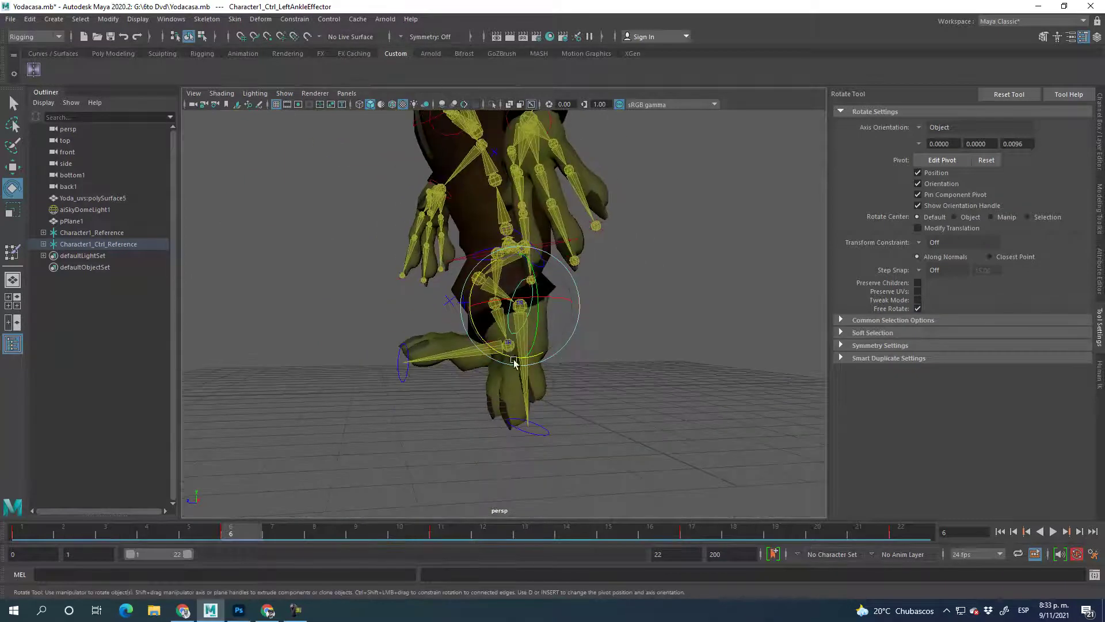
mouse_move(635, 416)
alt+mouse_down()
mouse_move(726, 413)
mouse_move(636, 431)
alt+mouse_up()
Step: Rotate the right ankle control at frame 17 so the raised foot's toes point downward
key(alt+v)
drag(361, 533, 713, 561)
alt+drag(496, 434, 585, 393)
click(371, 315)
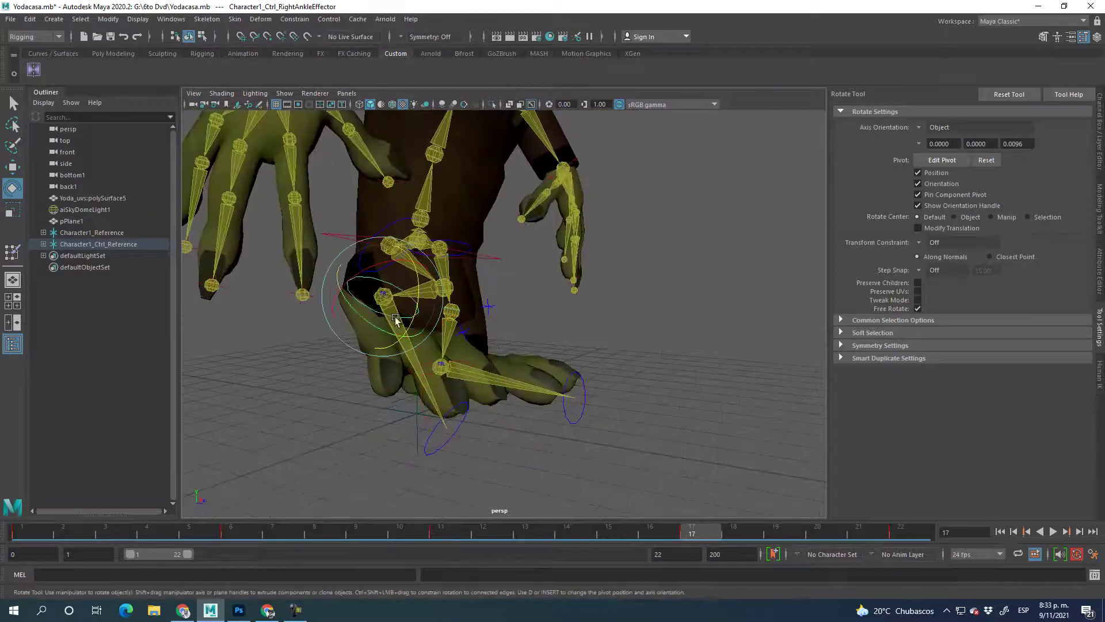
drag(415, 281, 388, 413)
drag(388, 313, 390, 314)
drag(361, 272, 359, 289)
alt+drag(391, 441, 478, 444)
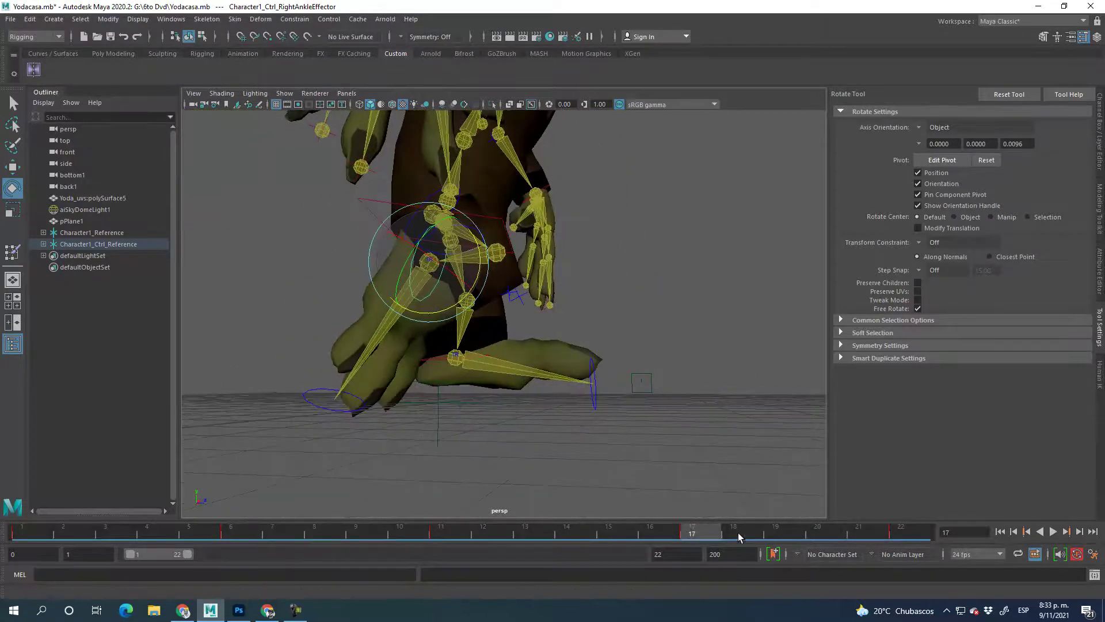
Step: Scrub and play the full run cycle to check the feet against the ground grid
drag(706, 537, 915, 535)
scroll(570, 366, down, 5)
alt+drag(523, 395, 551, 392)
alt+middle_drag(550, 392, 518, 455)
alt+drag(569, 392, 590, 392)
key(alt+v)
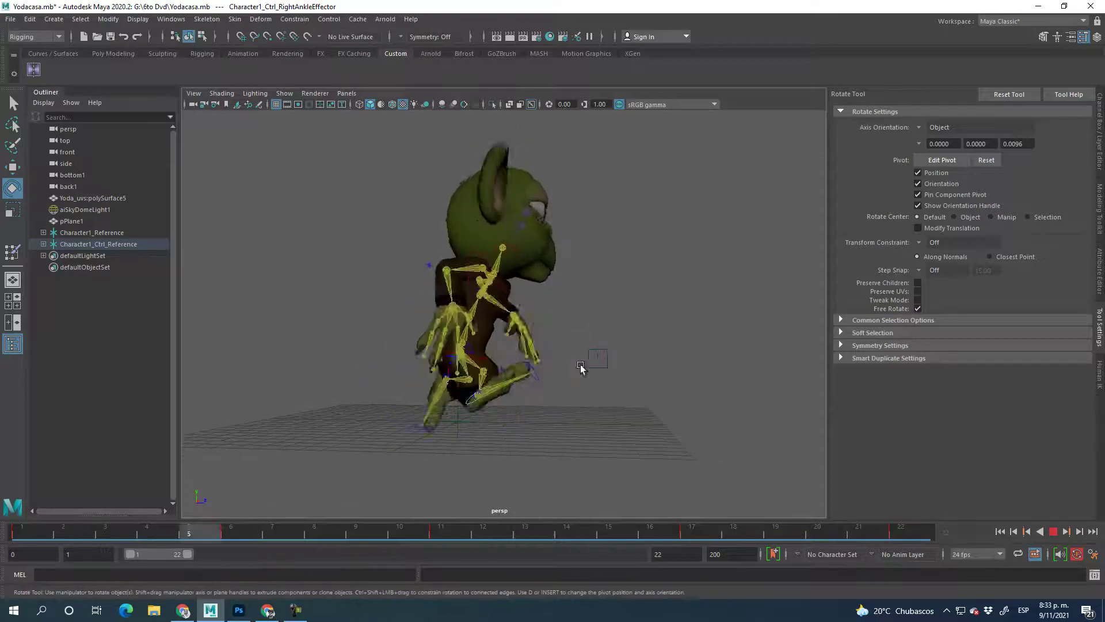
click(1054, 533)
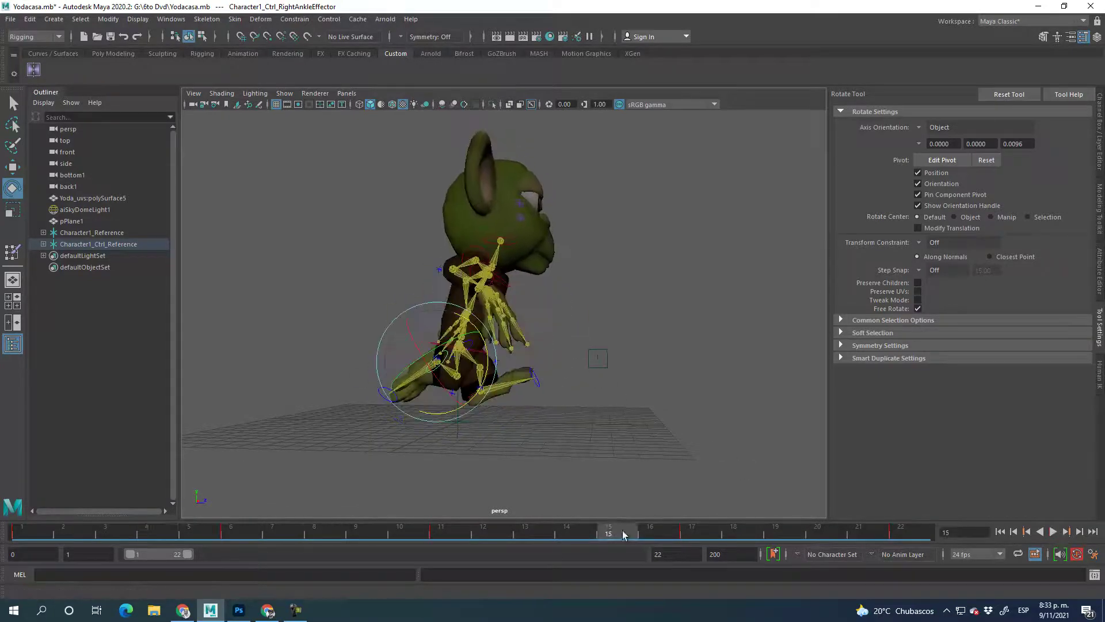
key(alt+v)
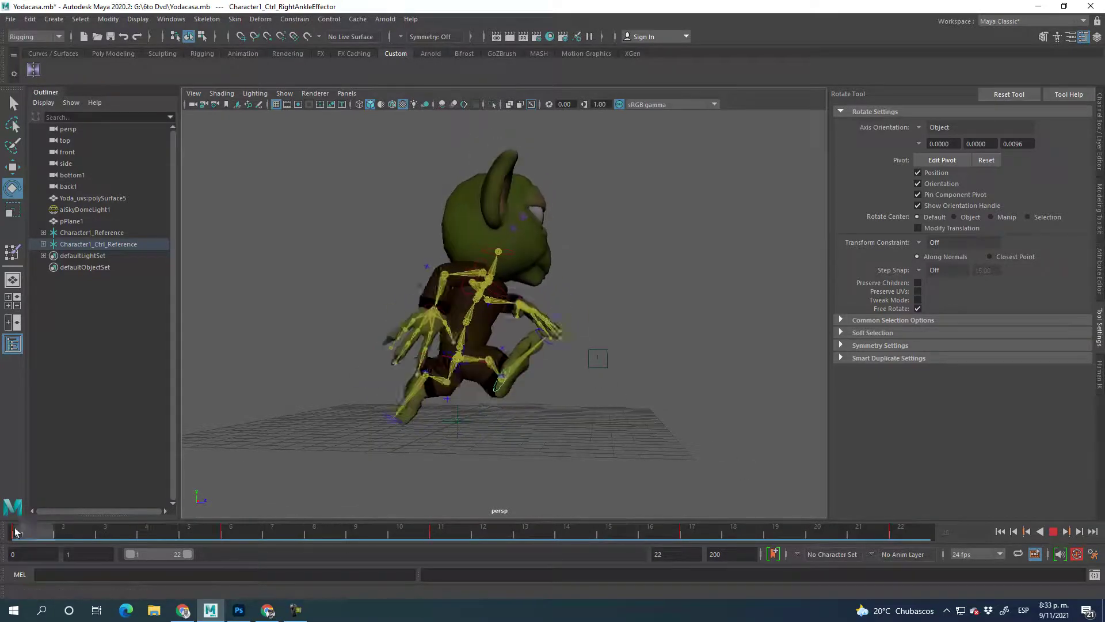
Step: Rotate the chest end control forward at frame 6 and key the pose
click(230, 531)
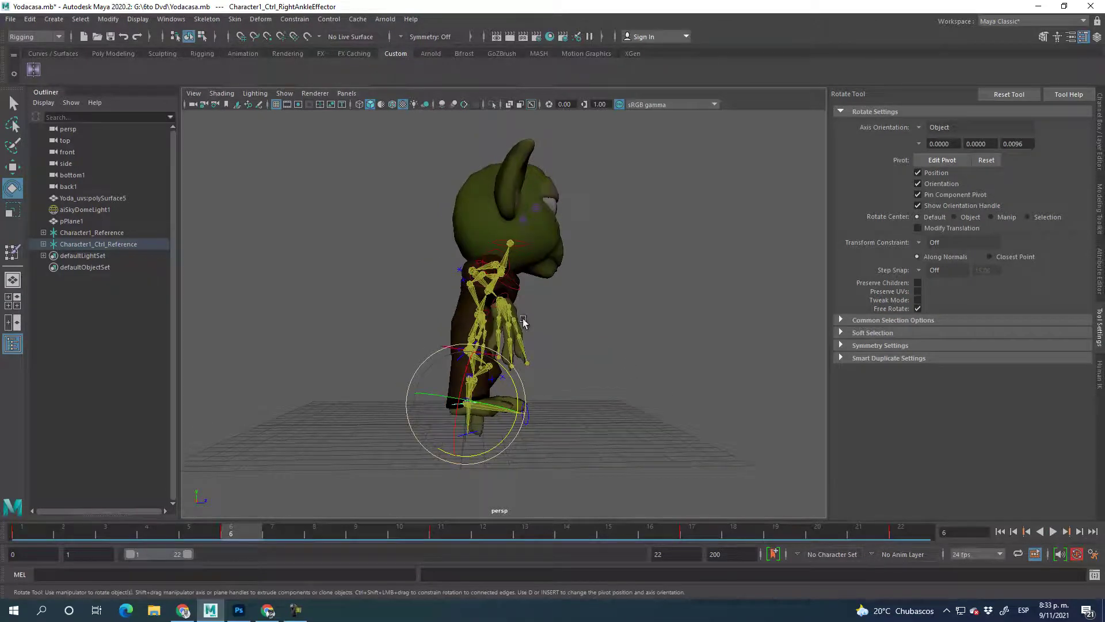
click(519, 284)
drag(448, 285, 445, 276)
key(s)
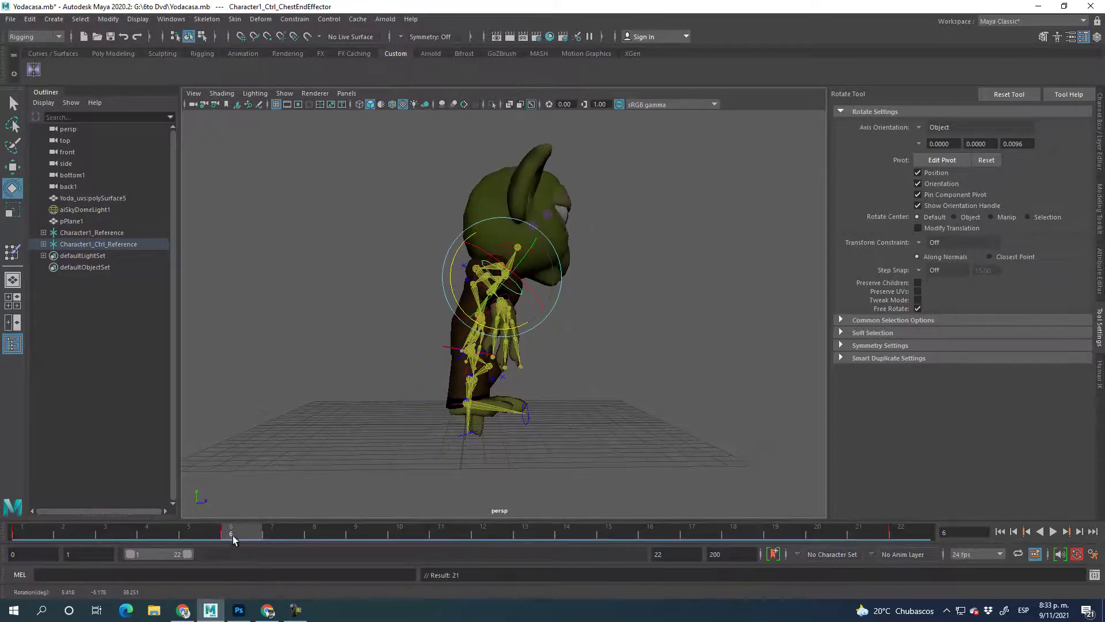
Step: Copy the chest end control's key from frame 6 to frame 17 and play the cycle to check it
right_click(232, 541)
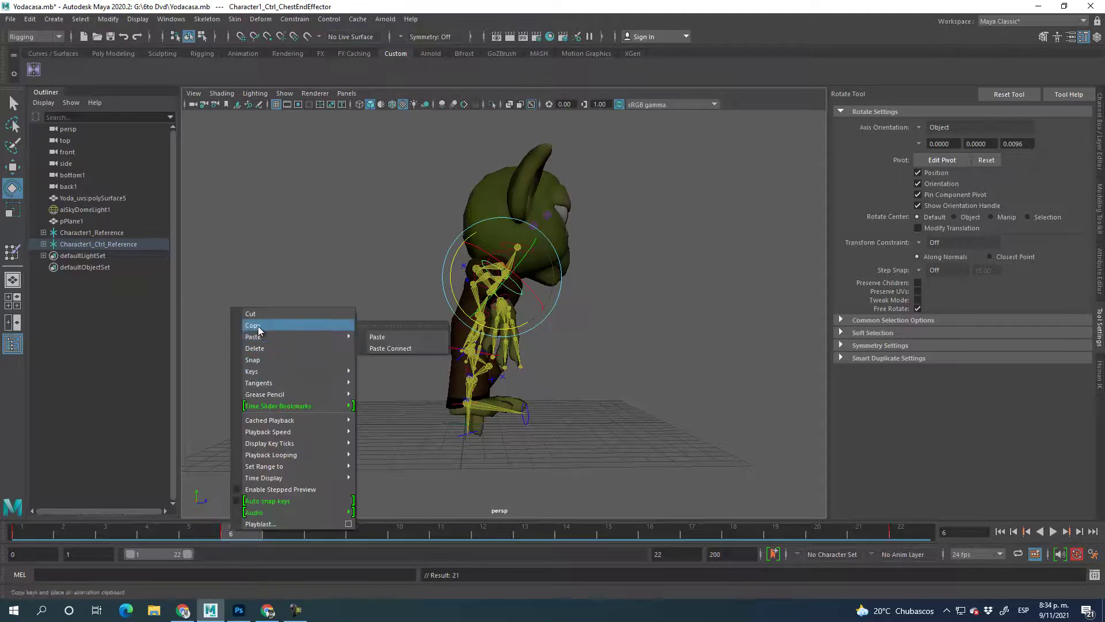
click(254, 325)
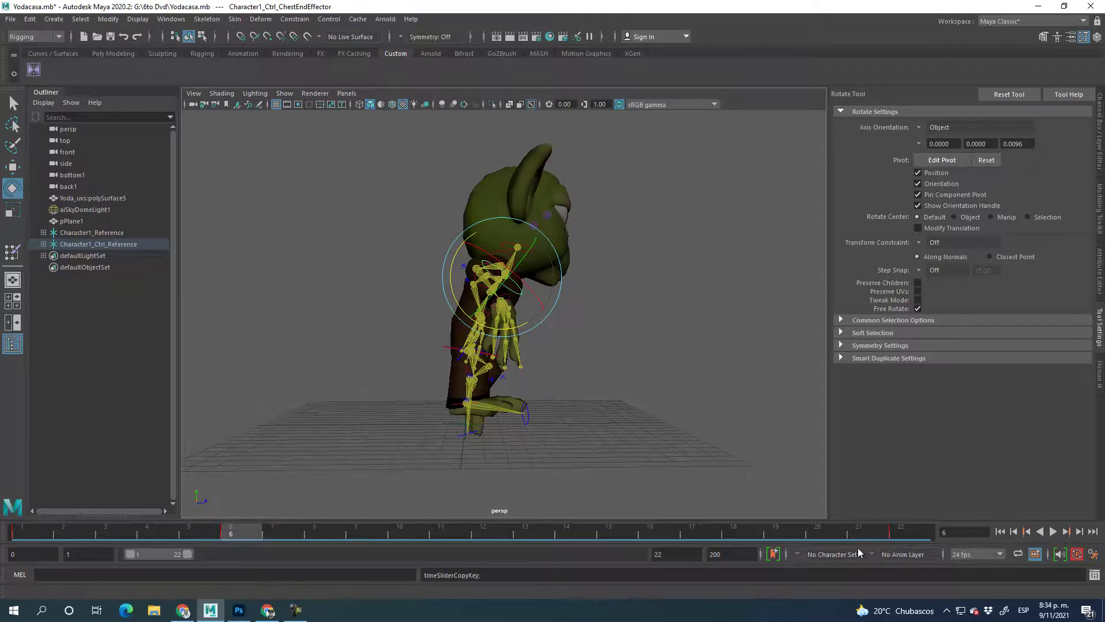
click(692, 531)
right_click(693, 532)
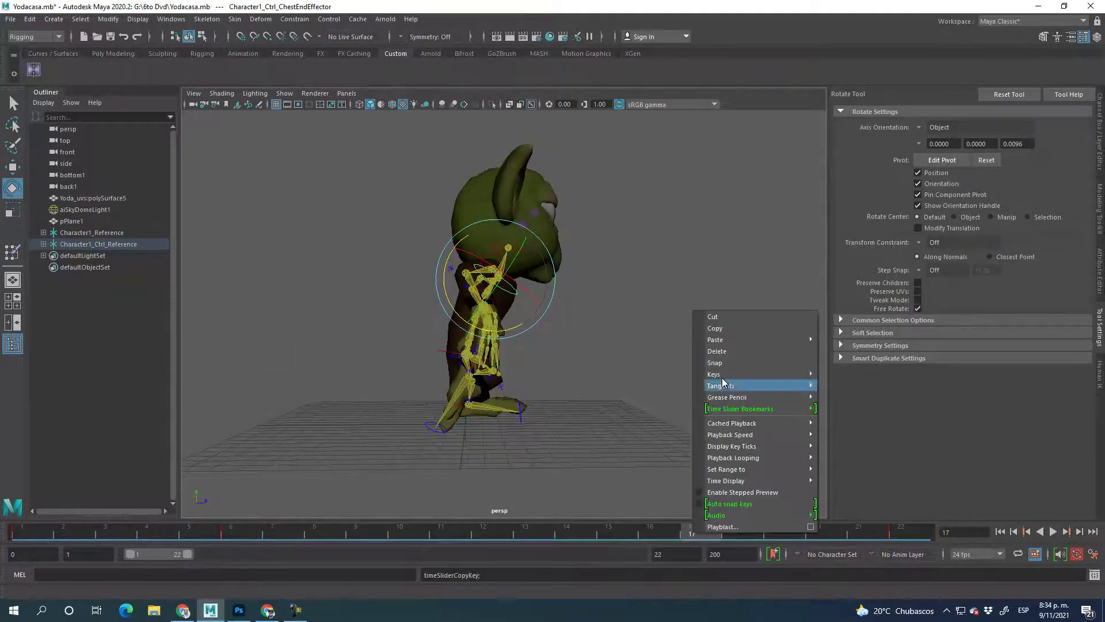
click(728, 338)
key(alt+v)
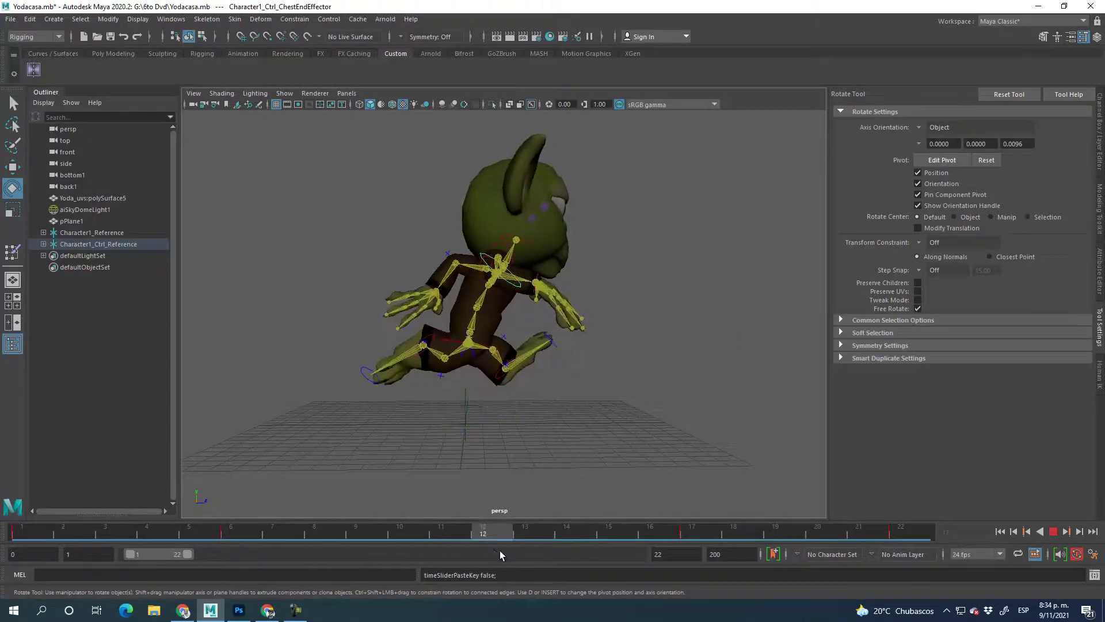
key(alt+v)
Step: Rotate the chest end control at frame 11 into a more upright posture, key it, and play the cycle
mouse_move(448, 531)
mouse_down()
mouse_move(481, 530)
mouse_move(451, 530)
mouse_up()
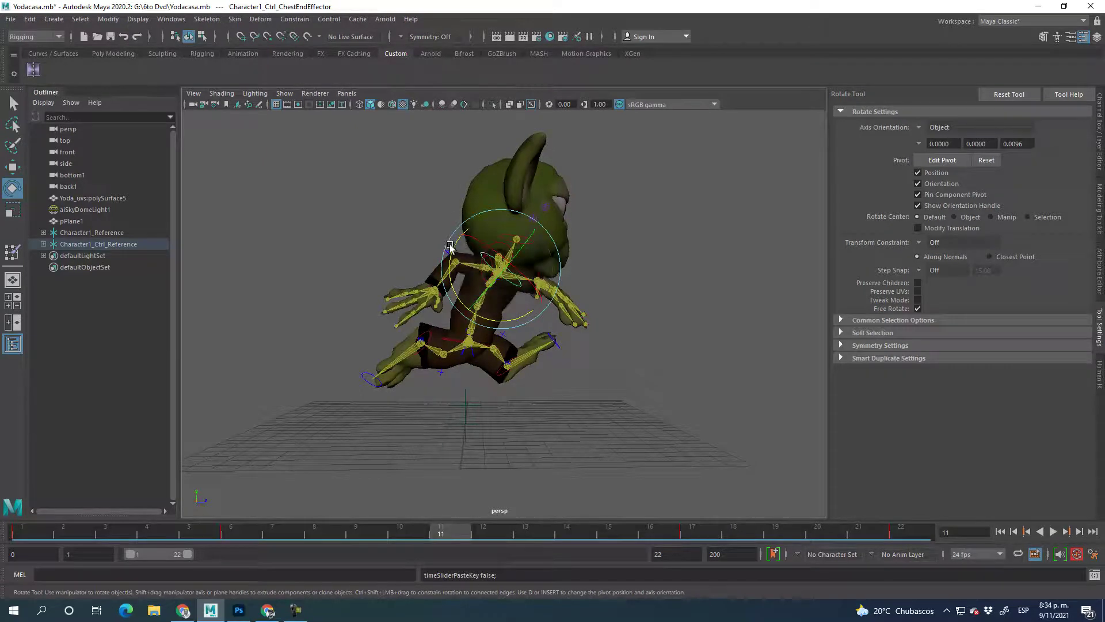
drag(454, 247, 456, 312)
drag(447, 534, 20, 534)
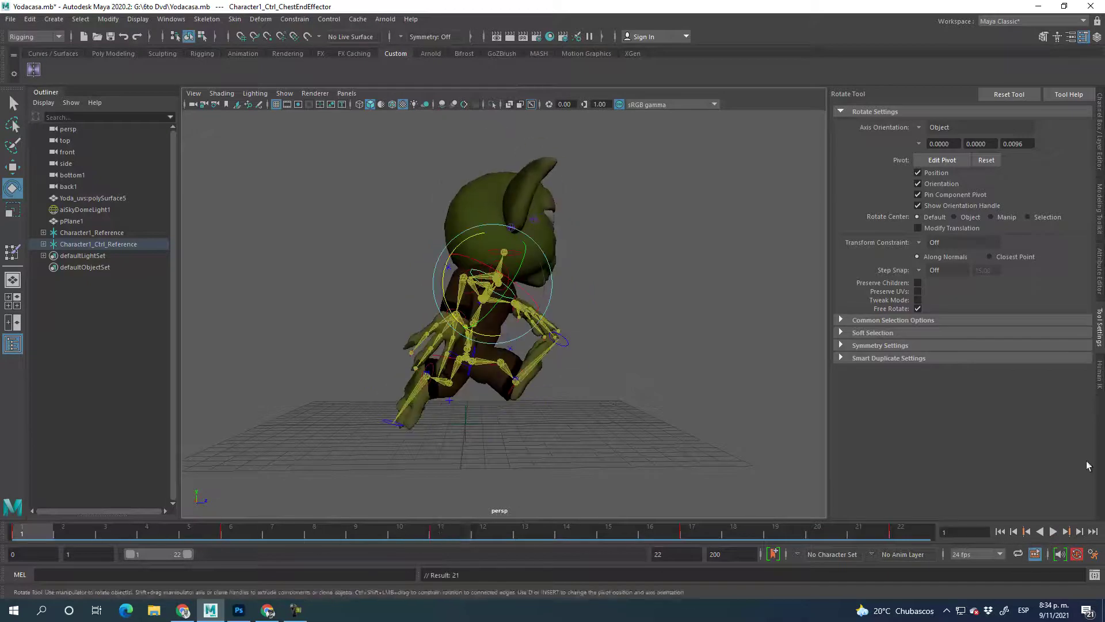
click(1053, 531)
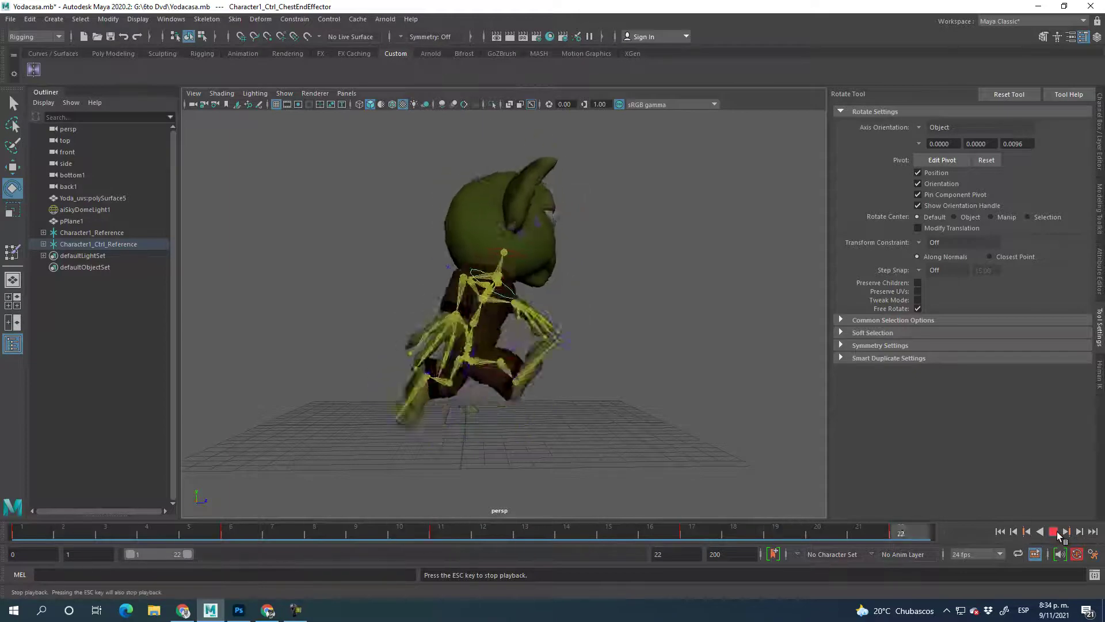
click(1054, 532)
drag(442, 538, 12, 492)
Step: Rotate the right wrist control at frame 1 so the hand tilts outward from the body
alt+drag(691, 345, 505, 341)
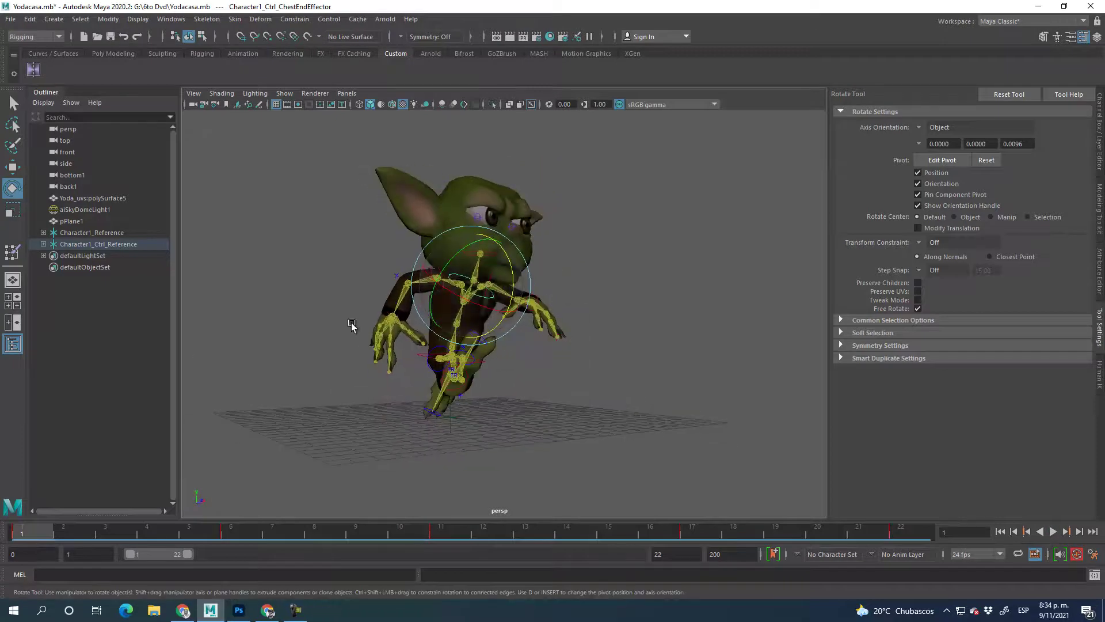
scroll(327, 312, up, 3)
click(318, 315)
alt+drag(319, 315, 379, 394)
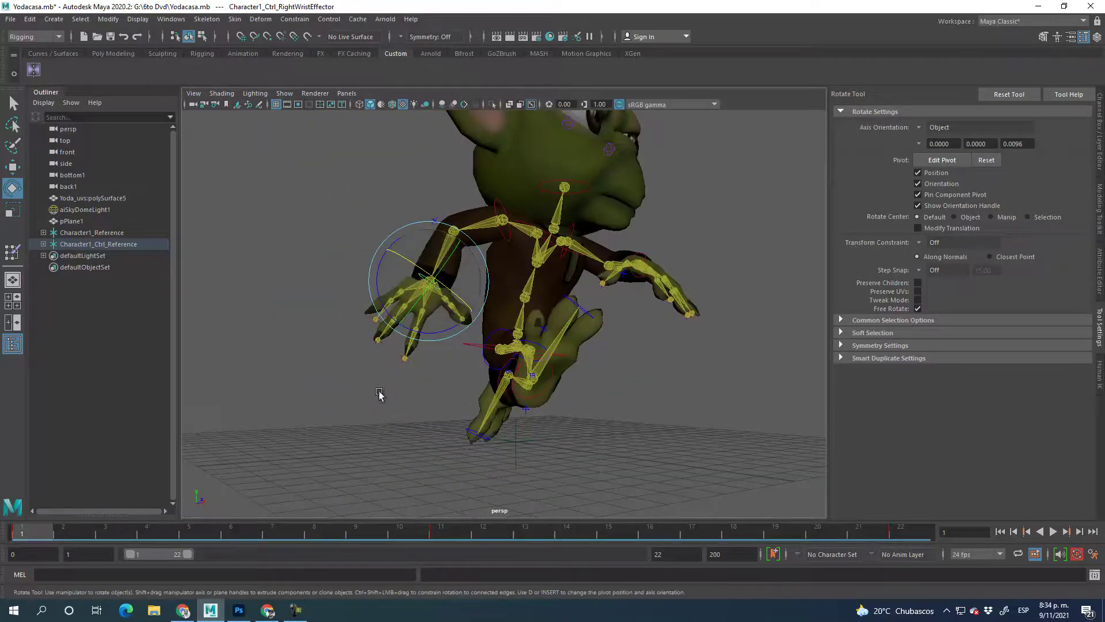
Step: Copy the right wrist control's frame 1 key to frame 22 so the hand pose loops
right_click(32, 531)
click(56, 327)
click(915, 532)
right_click(915, 533)
mouse_move(950, 339)
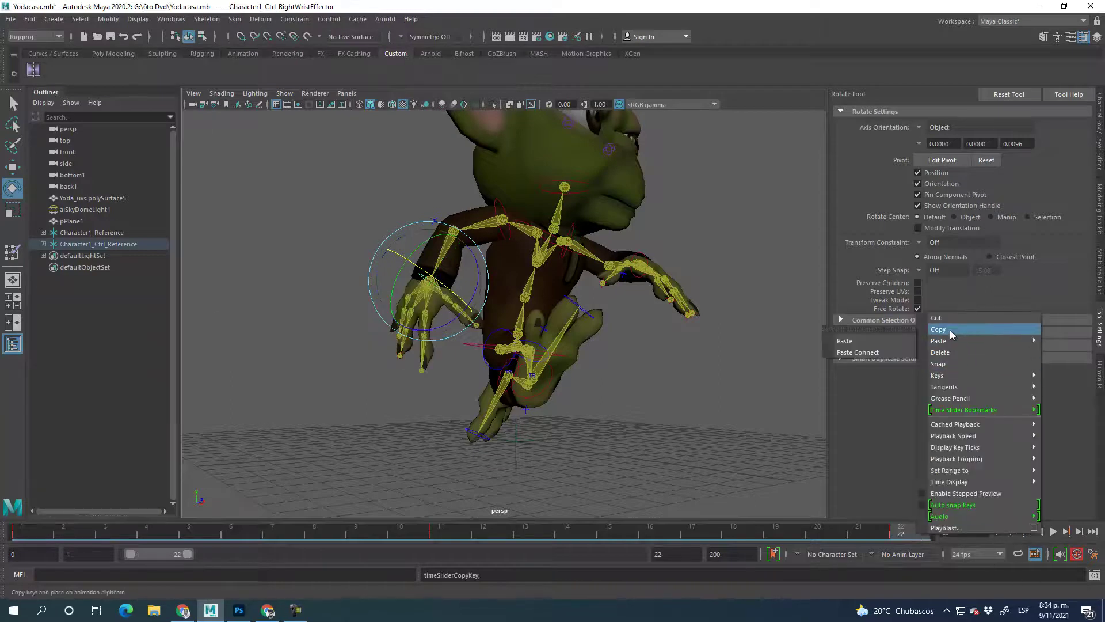
click(853, 342)
alt+drag(654, 382, 681, 402)
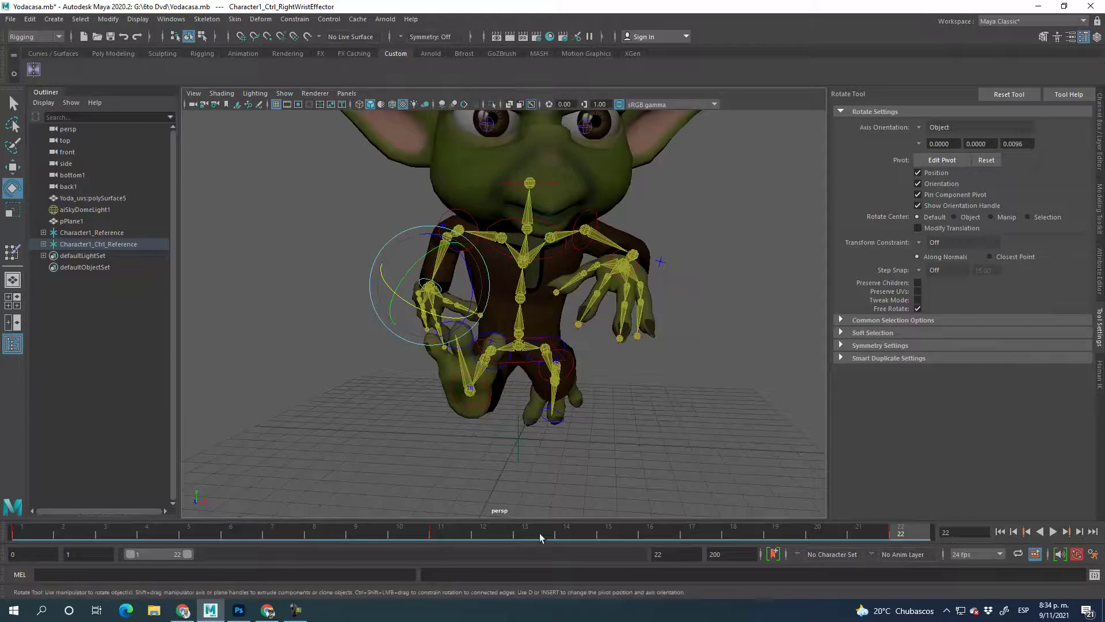
click(295, 610)
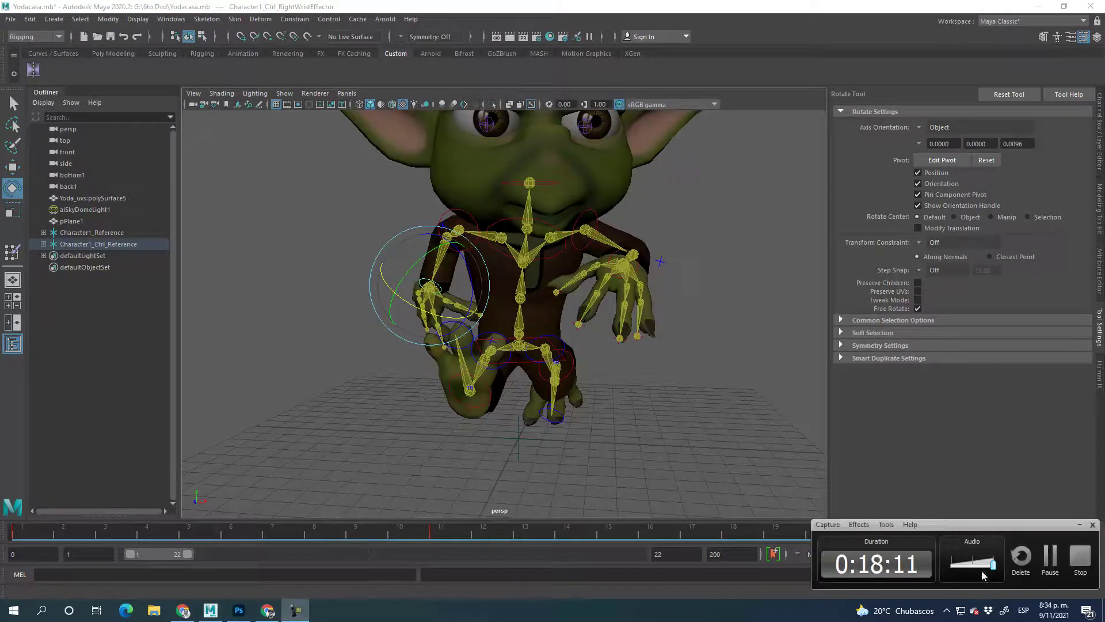
click(1050, 557)
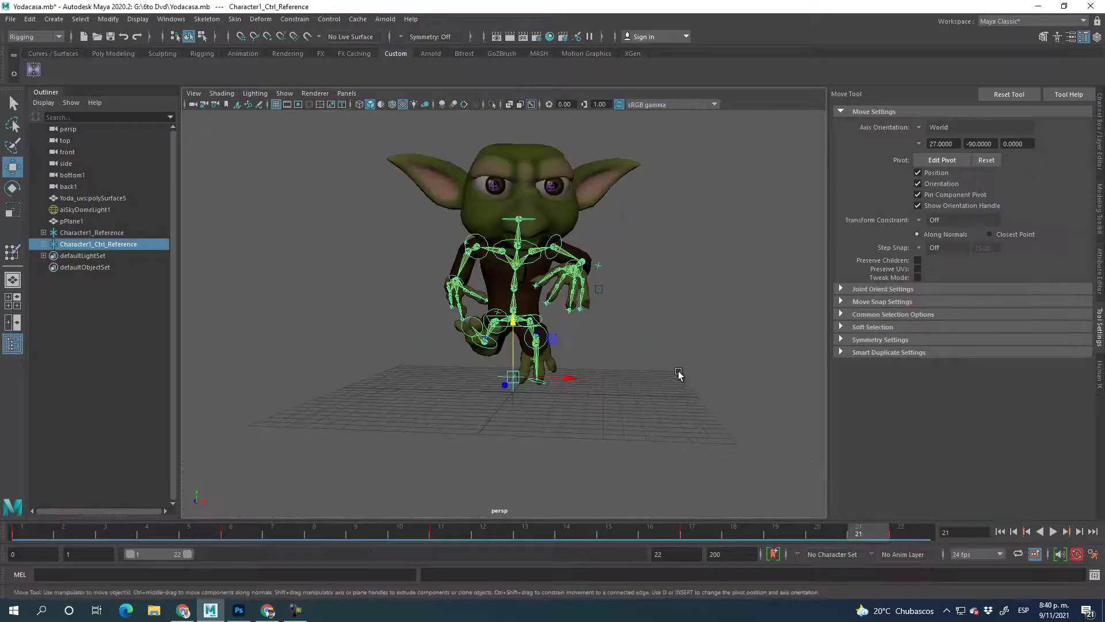
Step: Play the run cycle from the side to check the character's height above the ground grid
alt+drag(679, 375, 728, 413)
alt+middle_drag(656, 350, 653, 375)
alt+right_drag(653, 374, 735, 416)
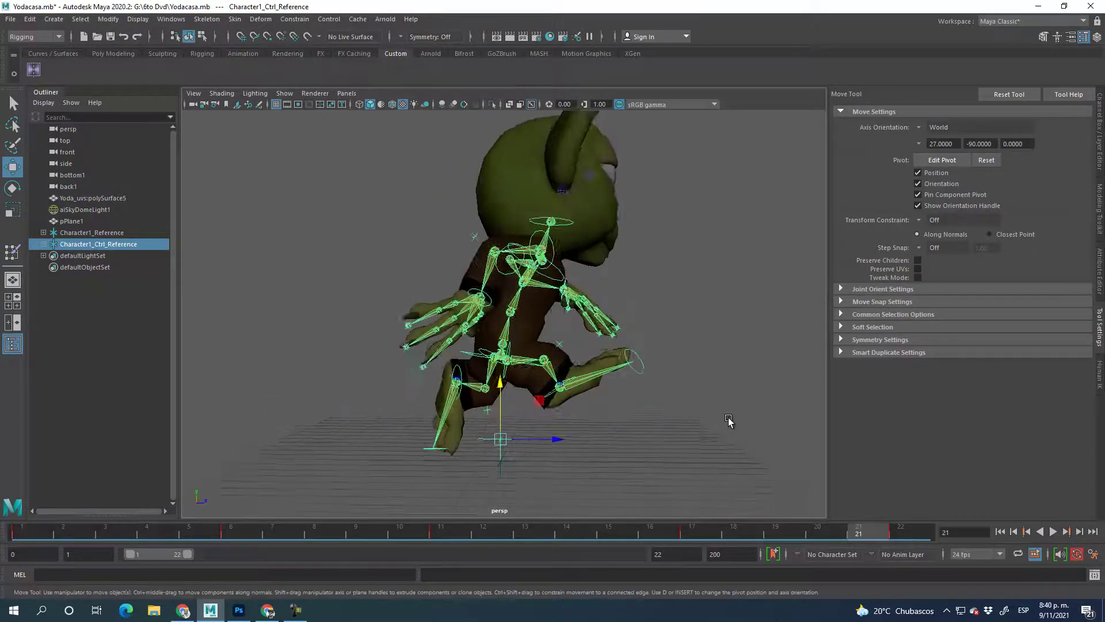
alt+middle_drag(735, 417, 686, 420)
click(1055, 534)
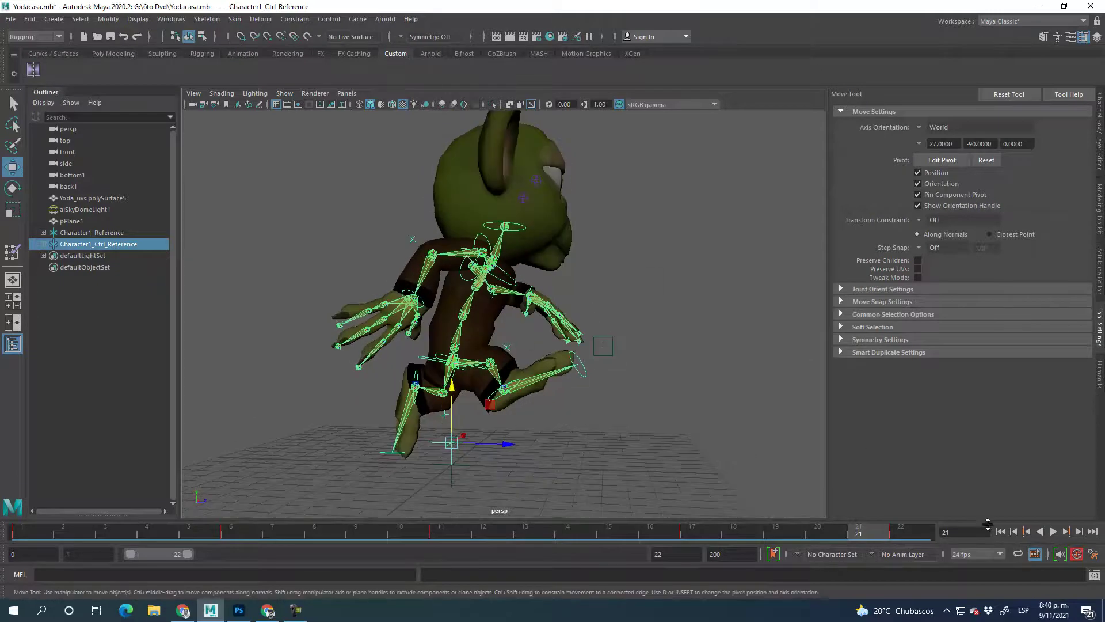
click(1053, 531)
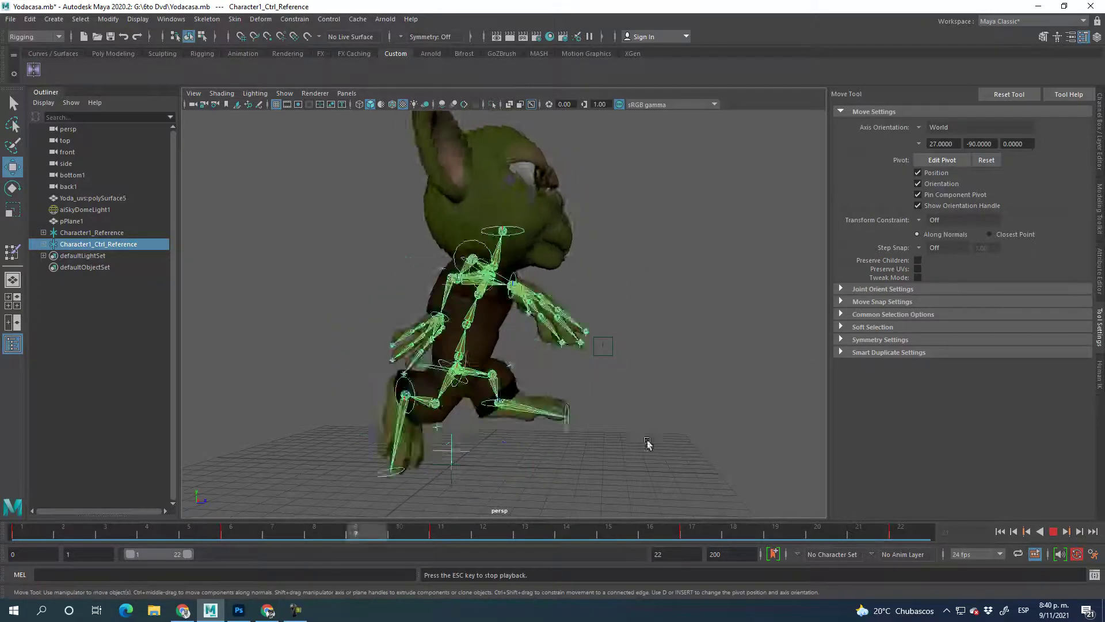
click(1053, 532)
Step: Lower Character1_Ctrl_Reference toward the ground grid at frame 1 and key its position
drag(782, 534, 22, 533)
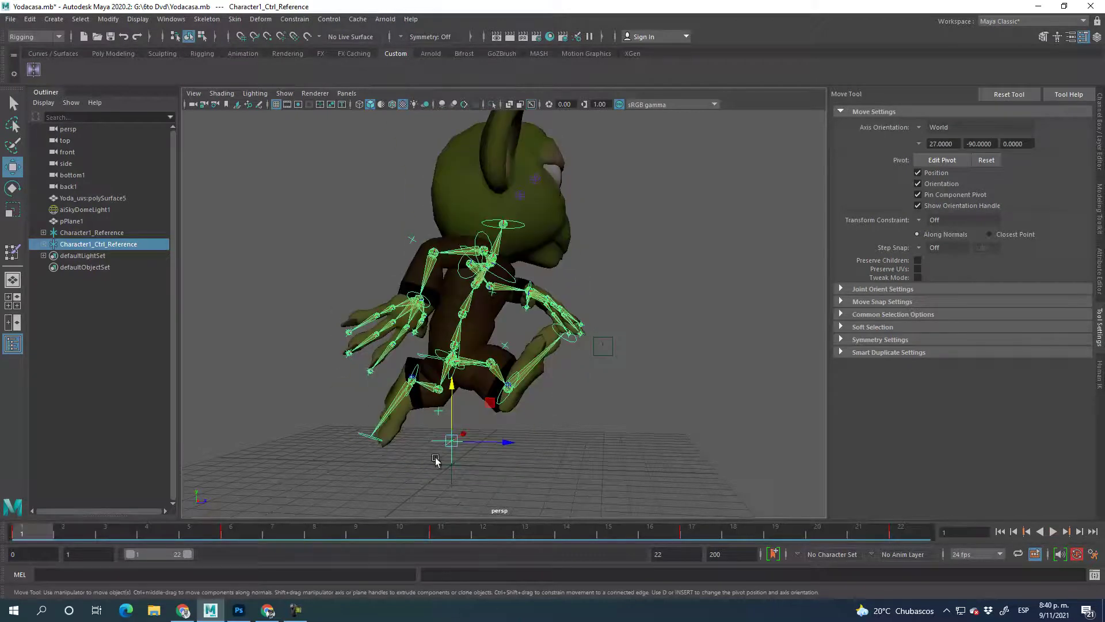
click(559, 467)
click(450, 442)
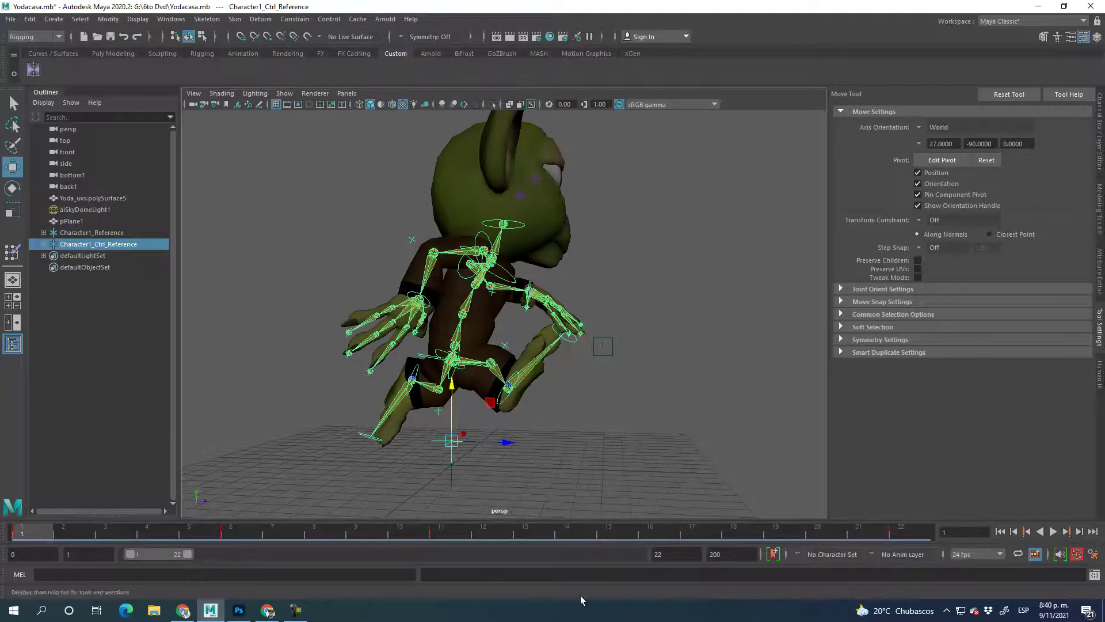
drag(454, 407, 450, 438)
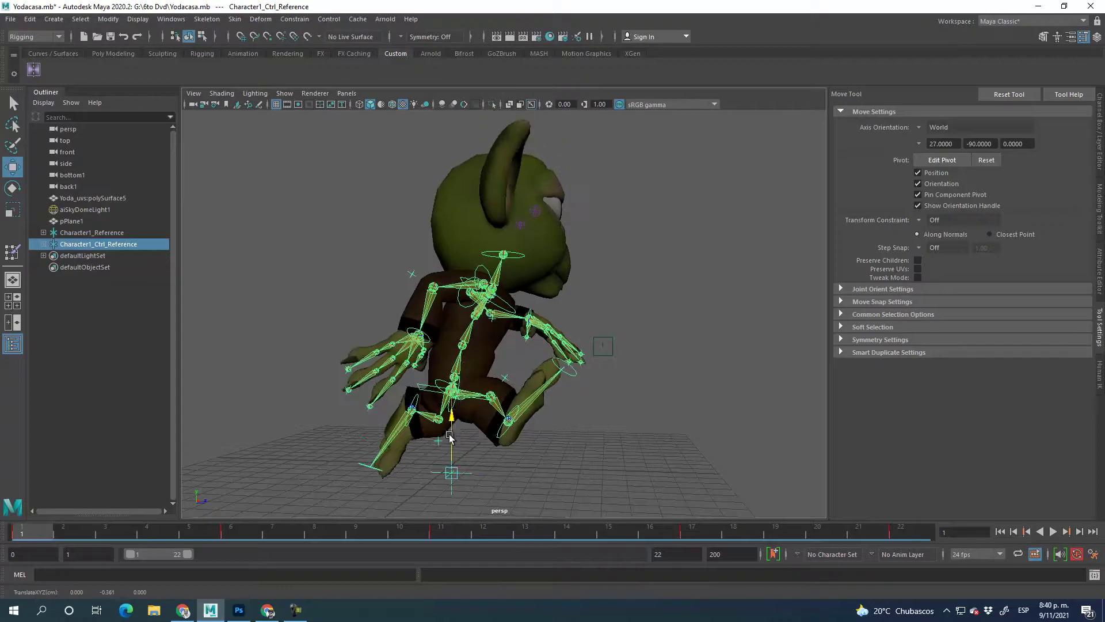
Step: Copy the lowered Character1_Ctrl_Reference key from frame 1 to frame 22
right_click(29, 532)
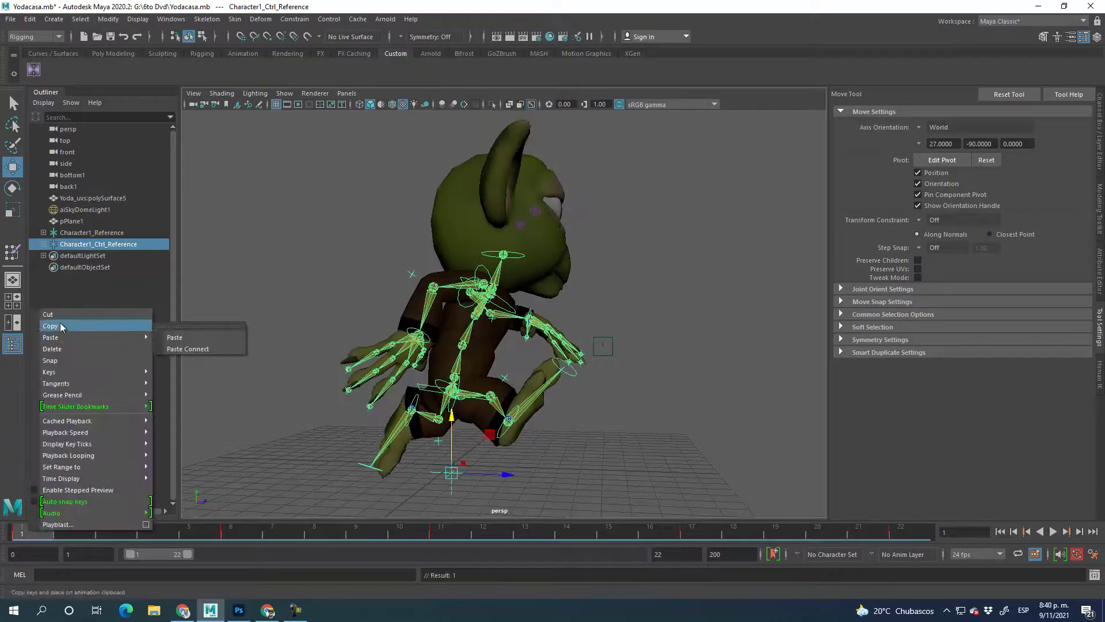
click(55, 322)
click(915, 533)
right_click(915, 534)
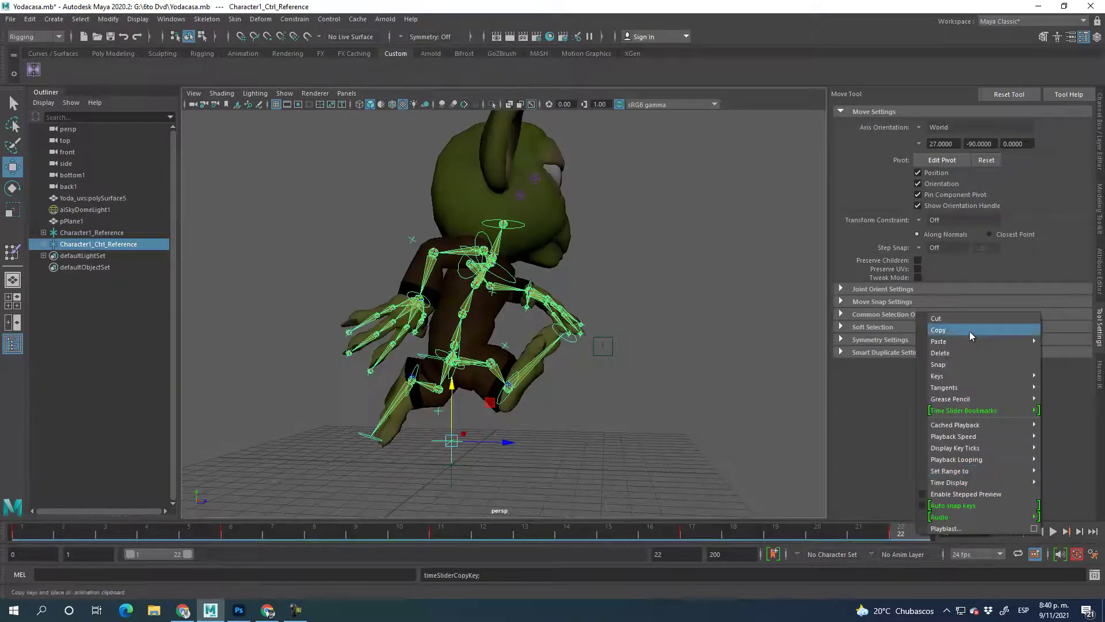
mouse_move(958, 341)
click(846, 341)
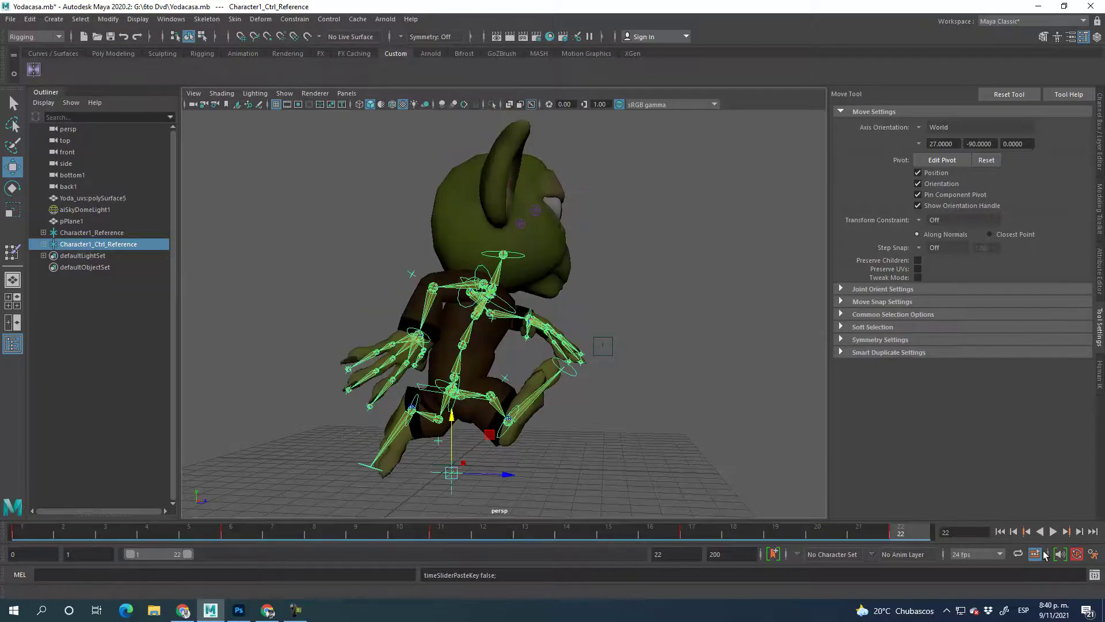
Step: Play the cycle, then raise Character1_Ctrl_Reference at frame 1 and key its position
click(1052, 532)
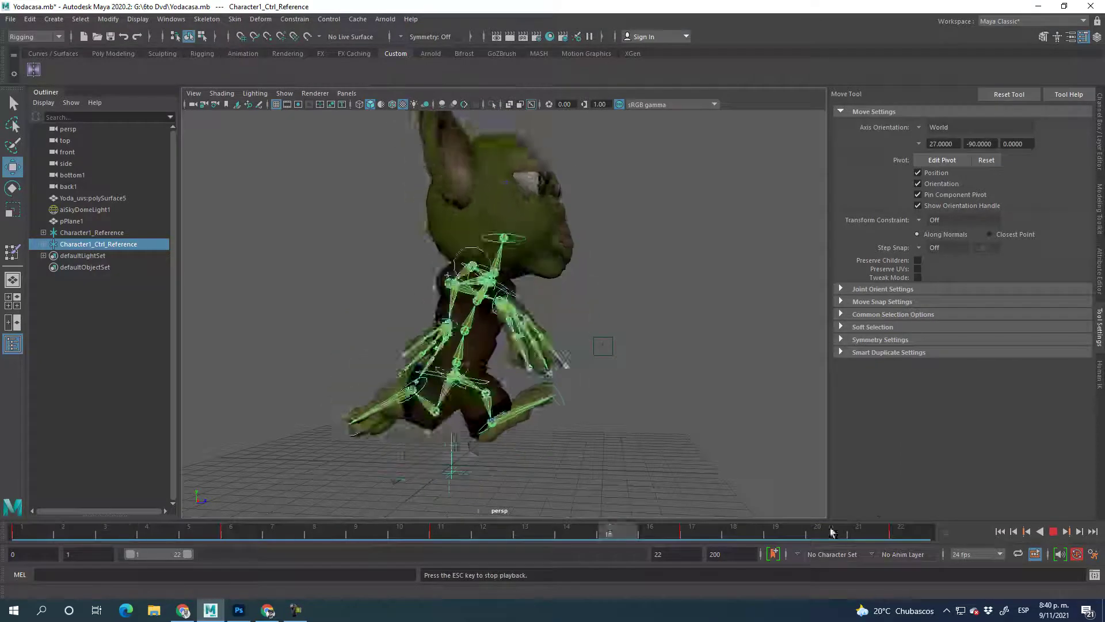
key(Escape)
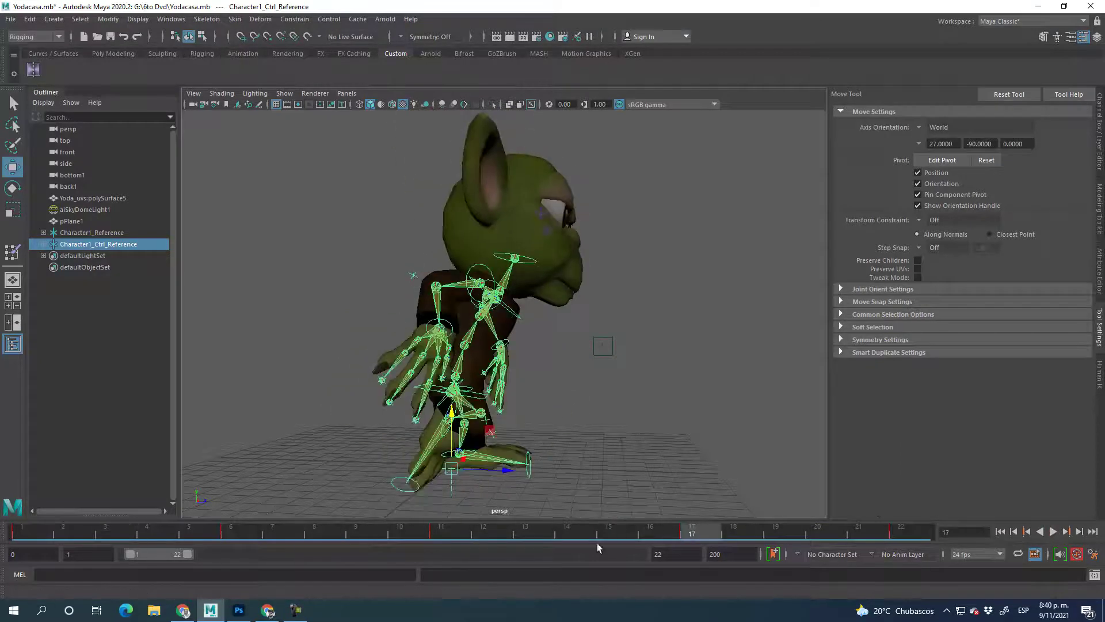
drag(707, 532, 5, 541)
drag(450, 442, 451, 415)
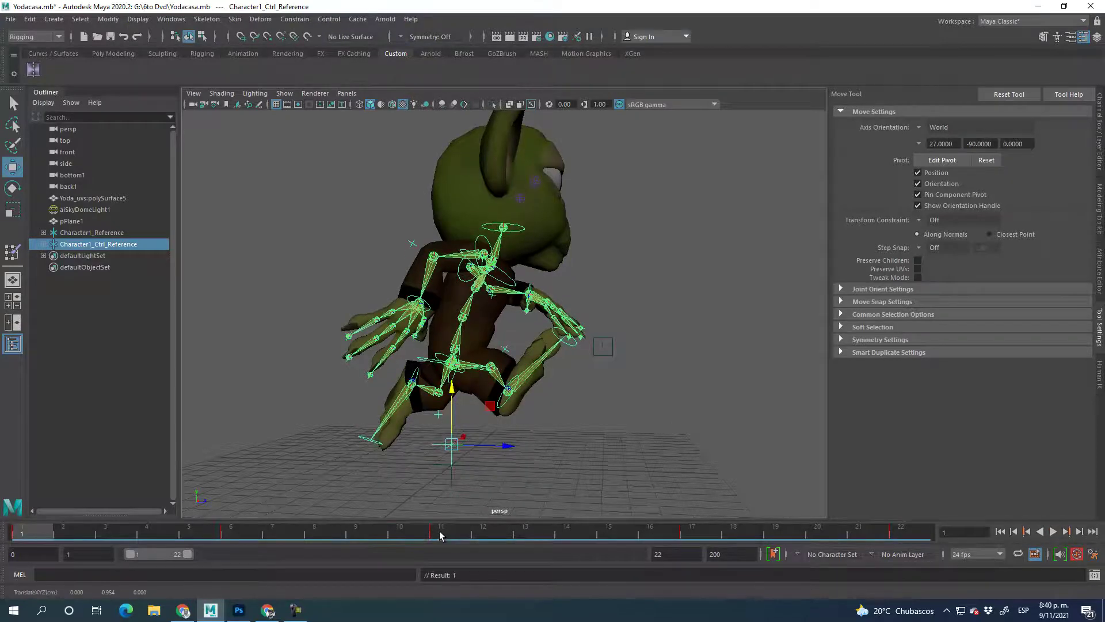
Step: Copy the Character1_Ctrl_Reference key at frame 11 and paste it onto frames 1 and 22
click(439, 535)
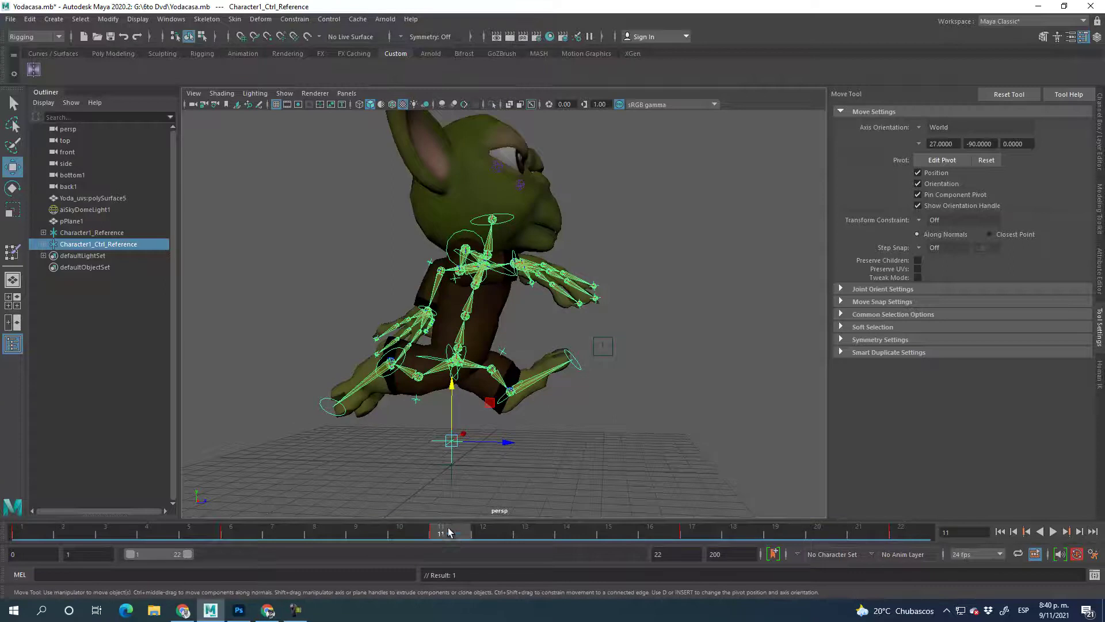
right_click(442, 536)
click(482, 327)
drag(451, 538, 34, 535)
right_click(36, 533)
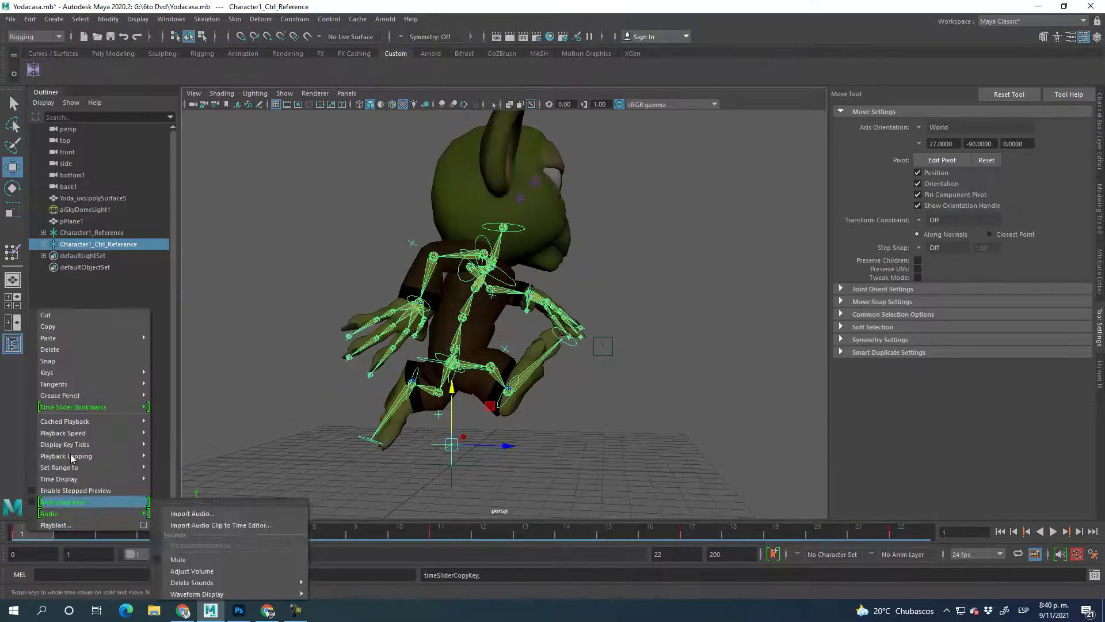
mouse_move(68, 338)
click(198, 339)
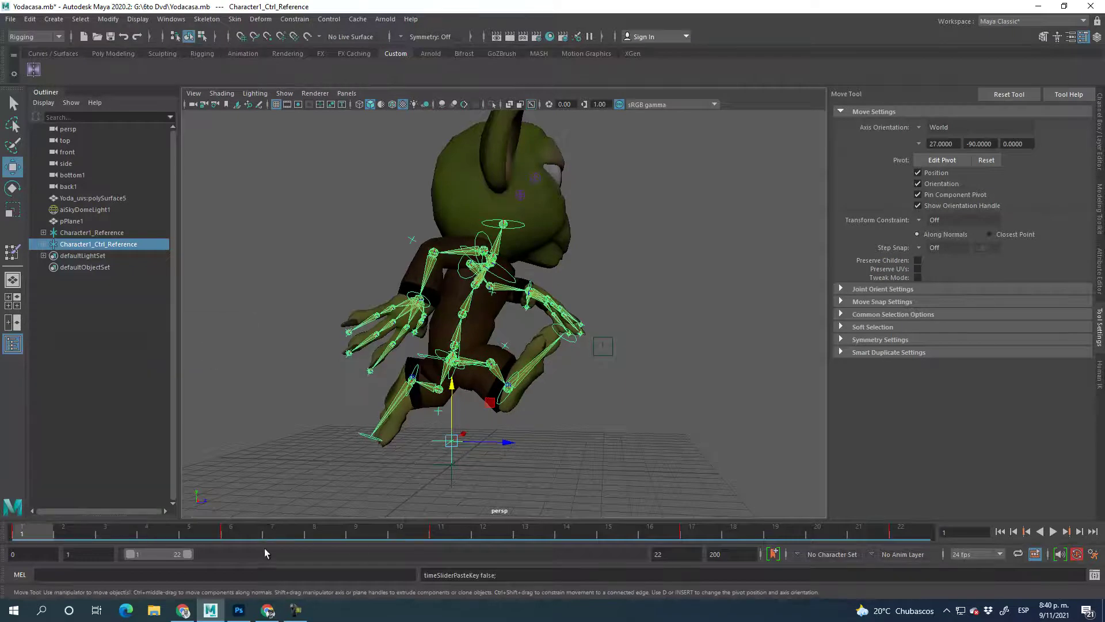
click(900, 533)
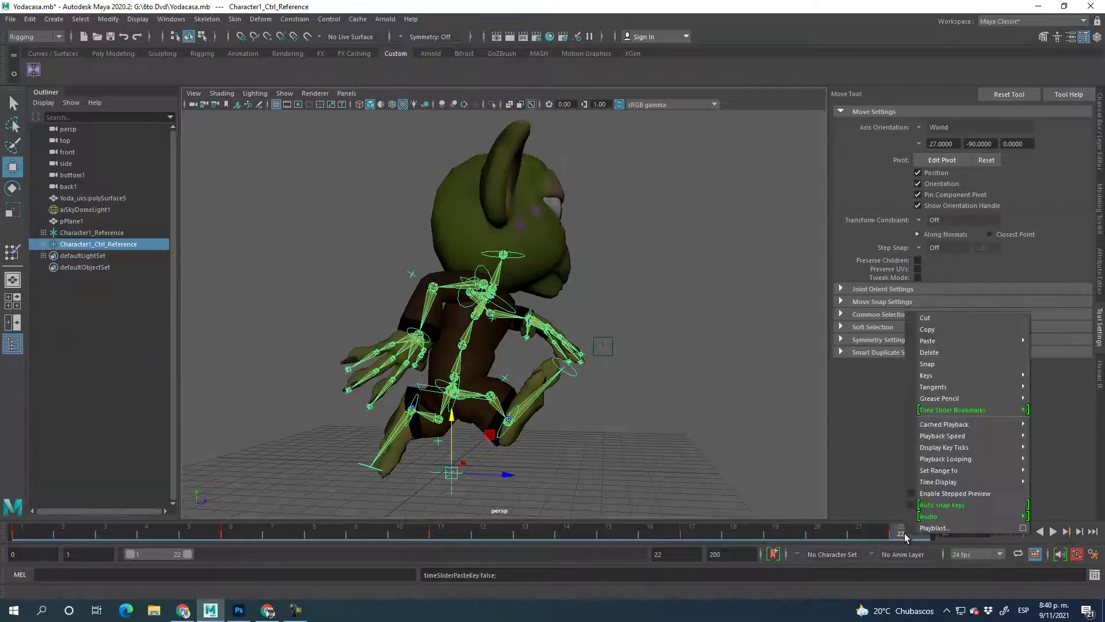
right_click(907, 534)
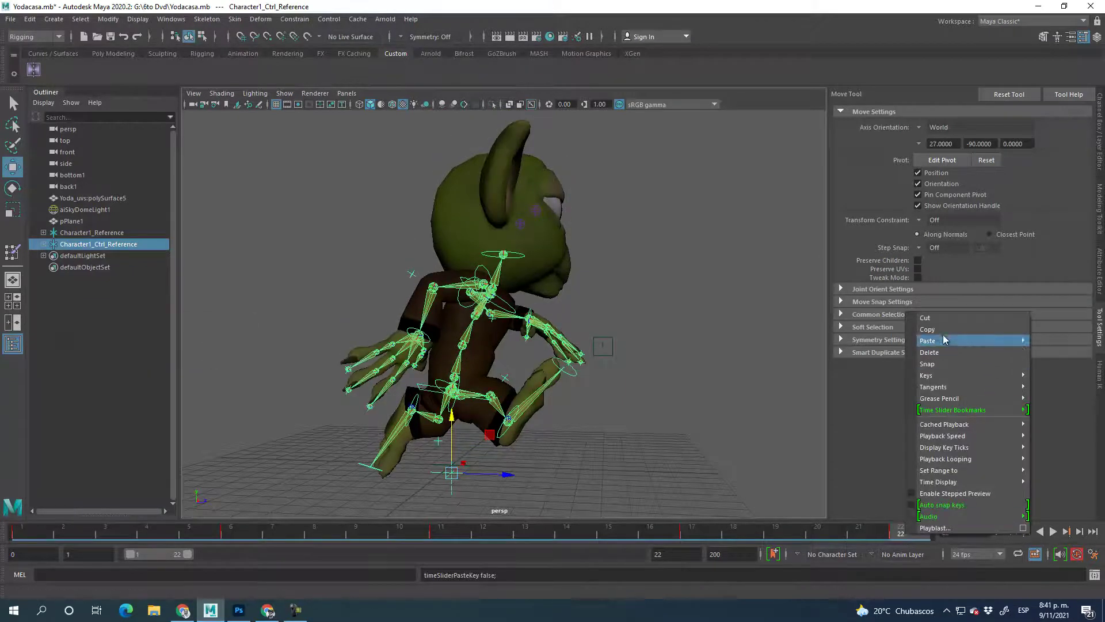
mouse_move(938, 339)
click(846, 343)
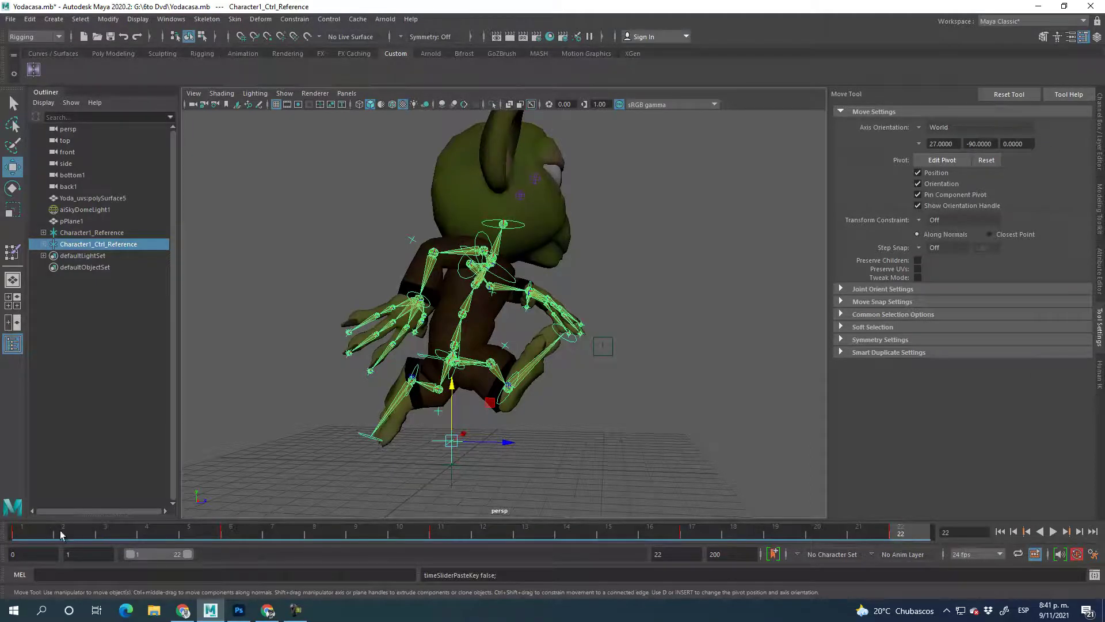
Step: Compare the passing poses at frames 6 and 17, then play the run cycle and examine it from several angles
click(229, 532)
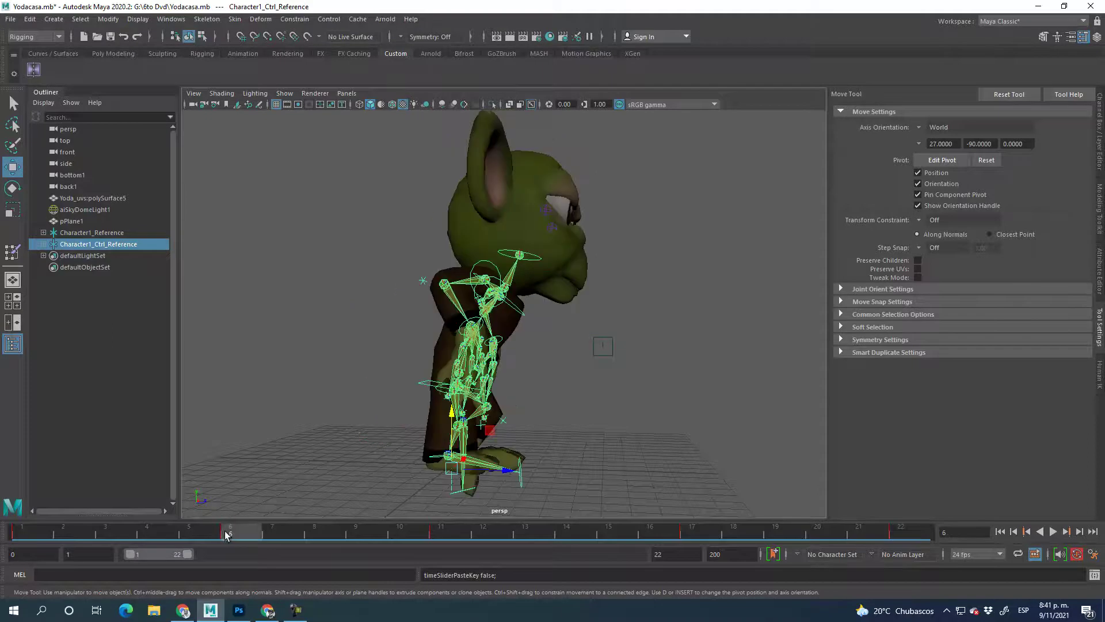
click(690, 532)
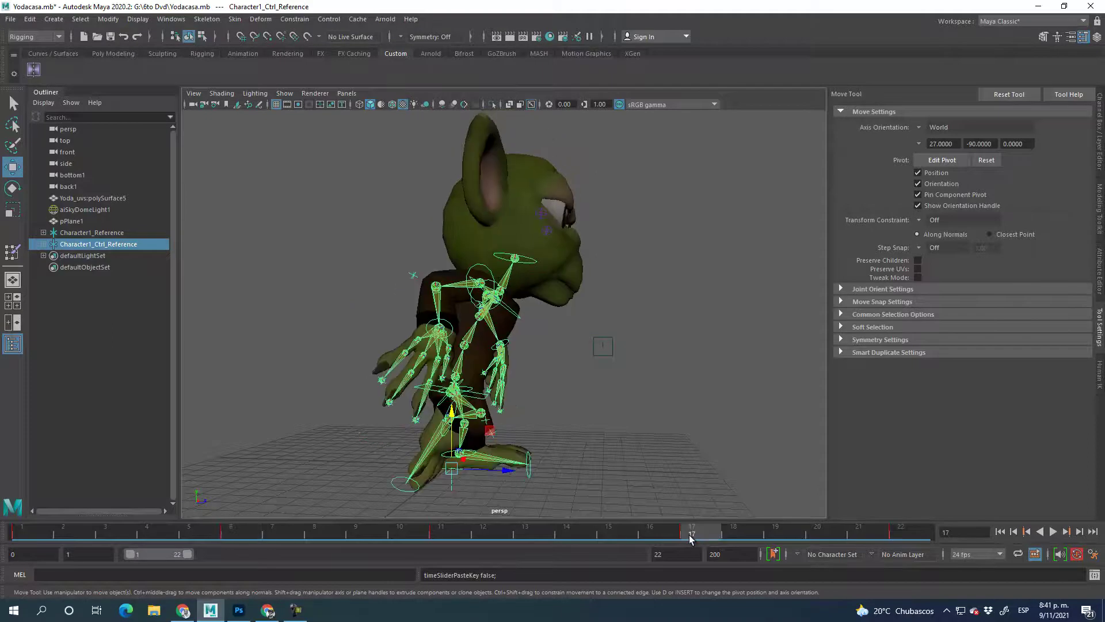
click(230, 533)
key(alt+v)
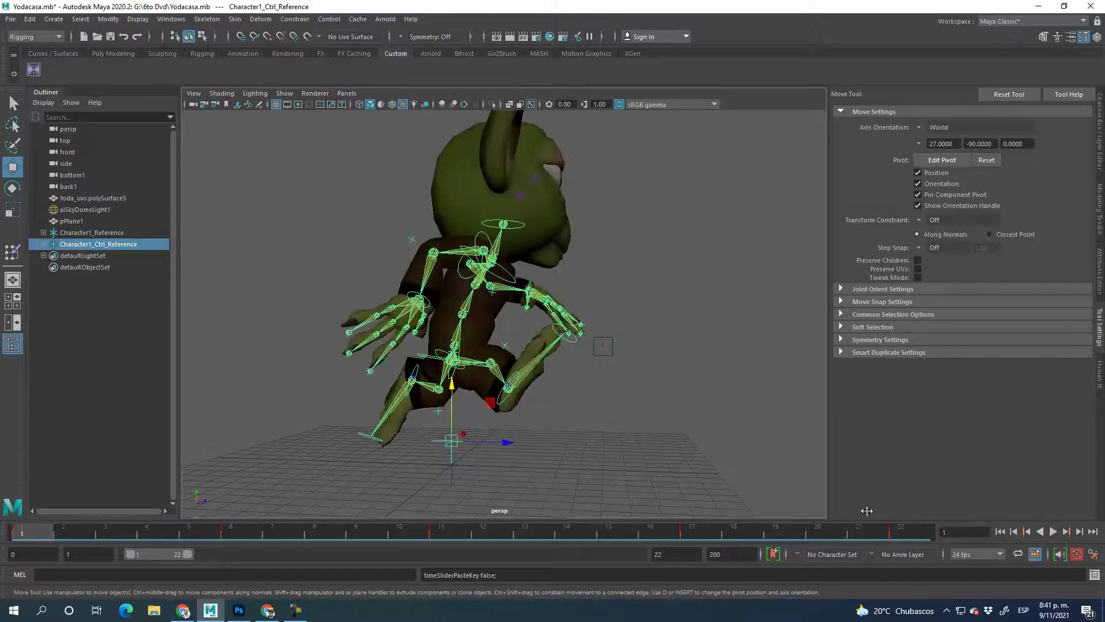
click(1053, 531)
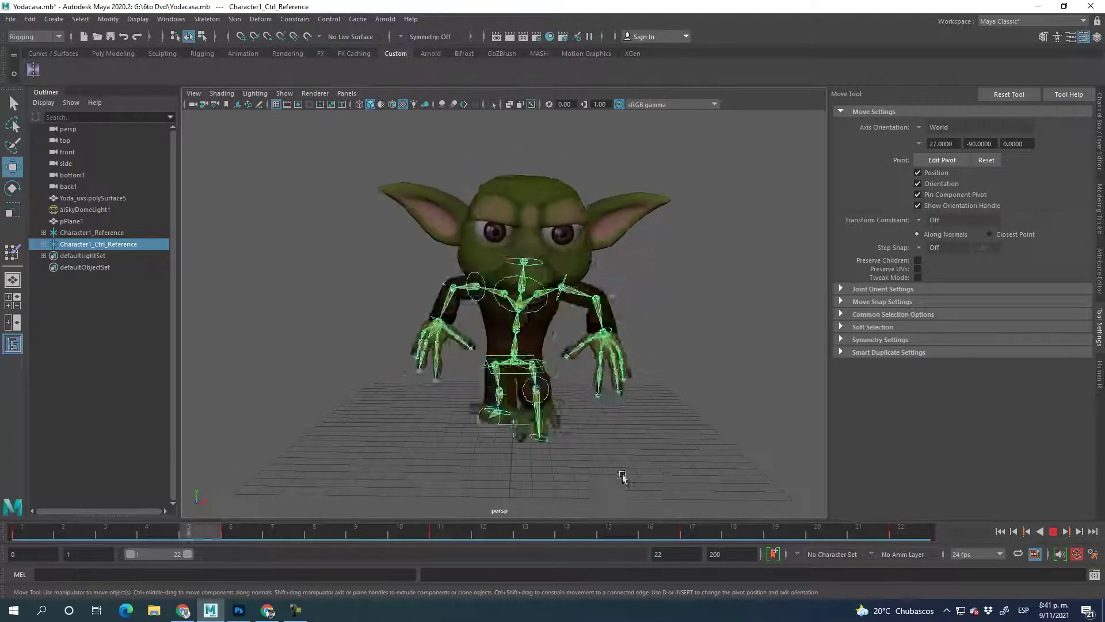
alt+drag(597, 476, 741, 473)
alt+drag(722, 432, 668, 434)
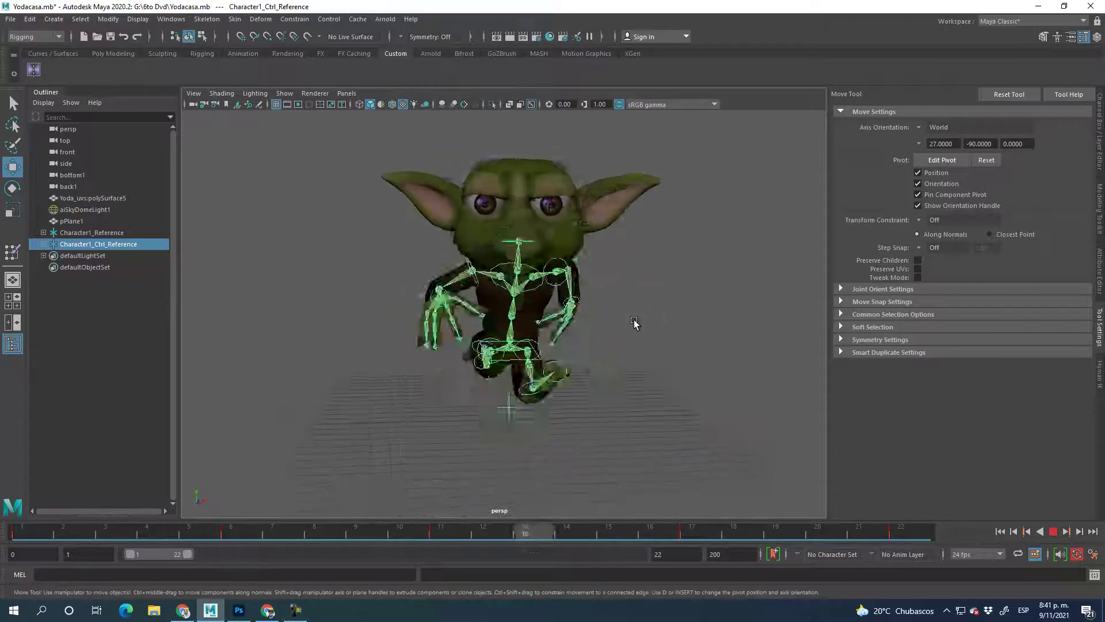
key(Escape)
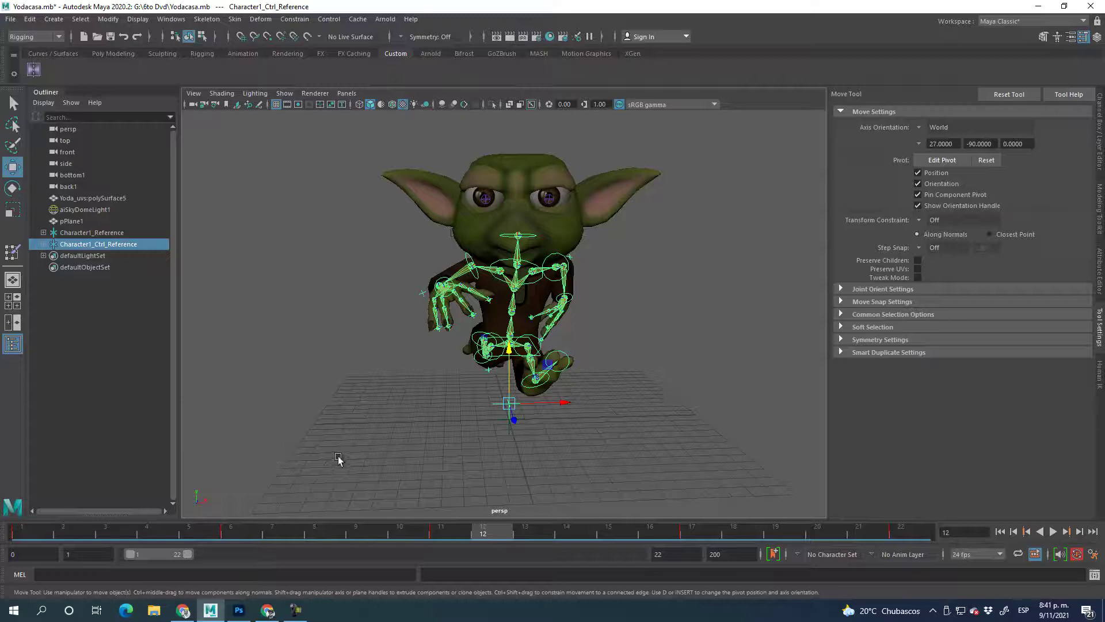
click(295, 609)
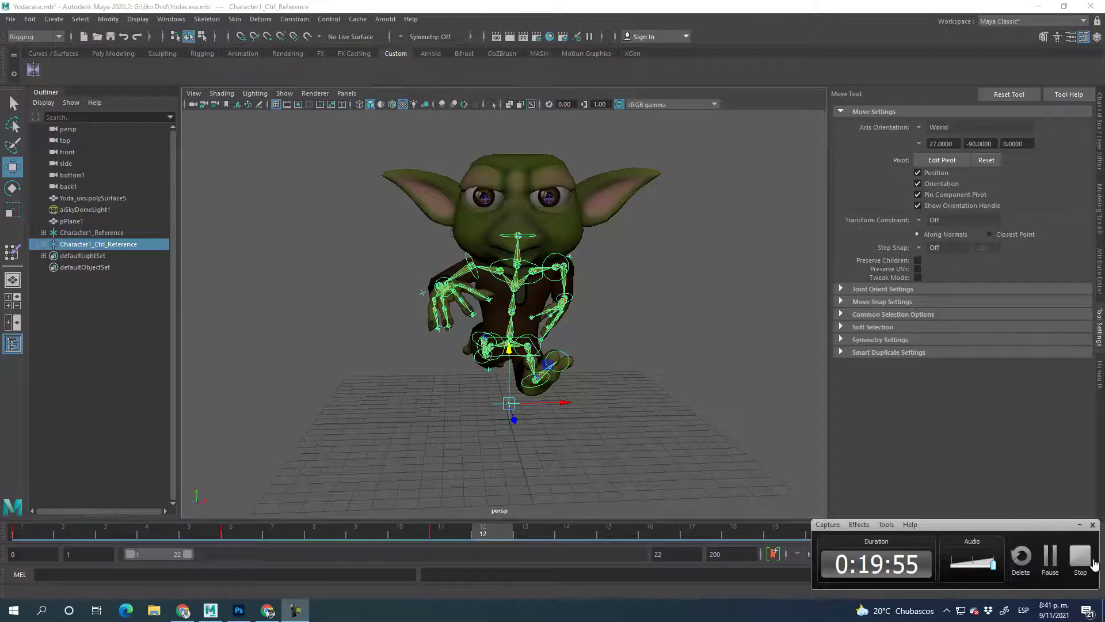
click(1050, 559)
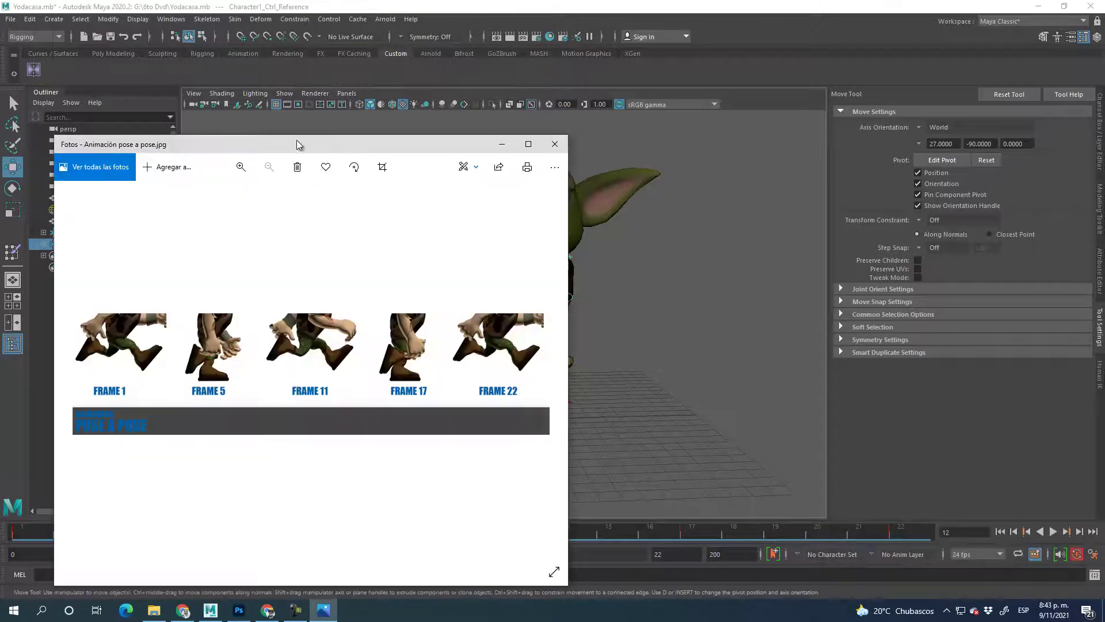
Step: Switch to the Photos window and maximize the reference image Animación pose a pose.jpg to examine the key poses
drag(297, 144, 530, 99)
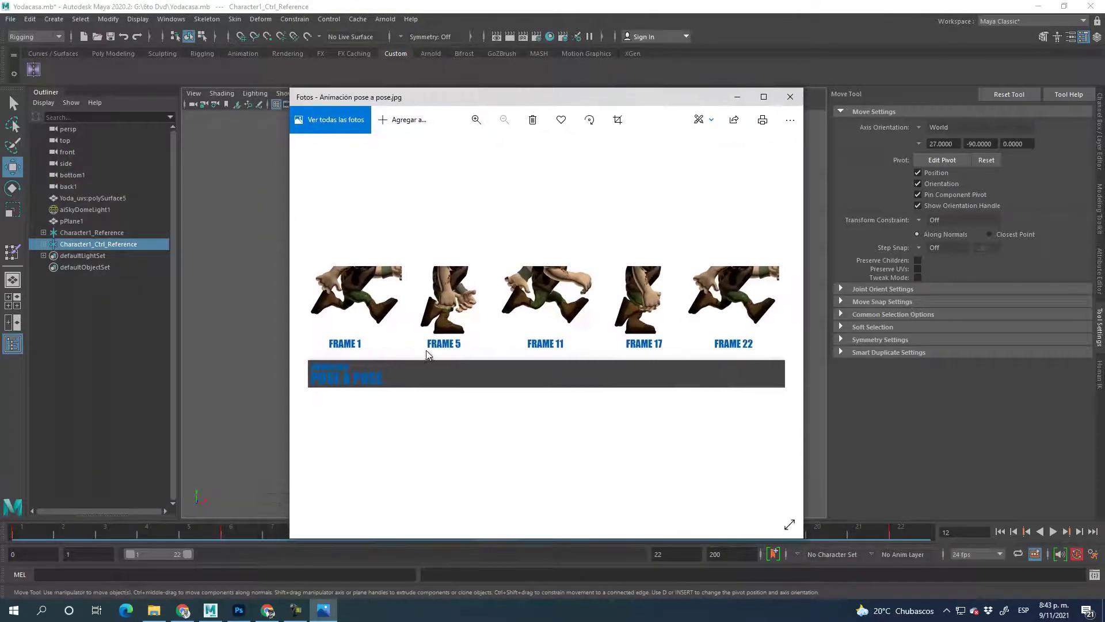
click(763, 97)
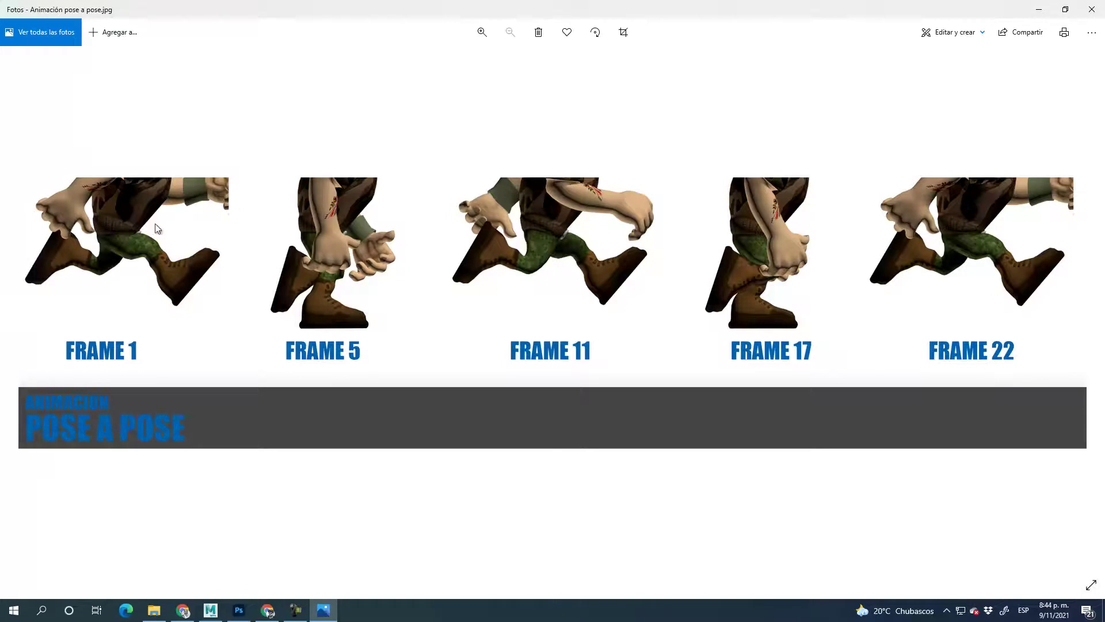
Step: Switch back to Maya and play the run cycle to compare it with the reference poses
click(1042, 10)
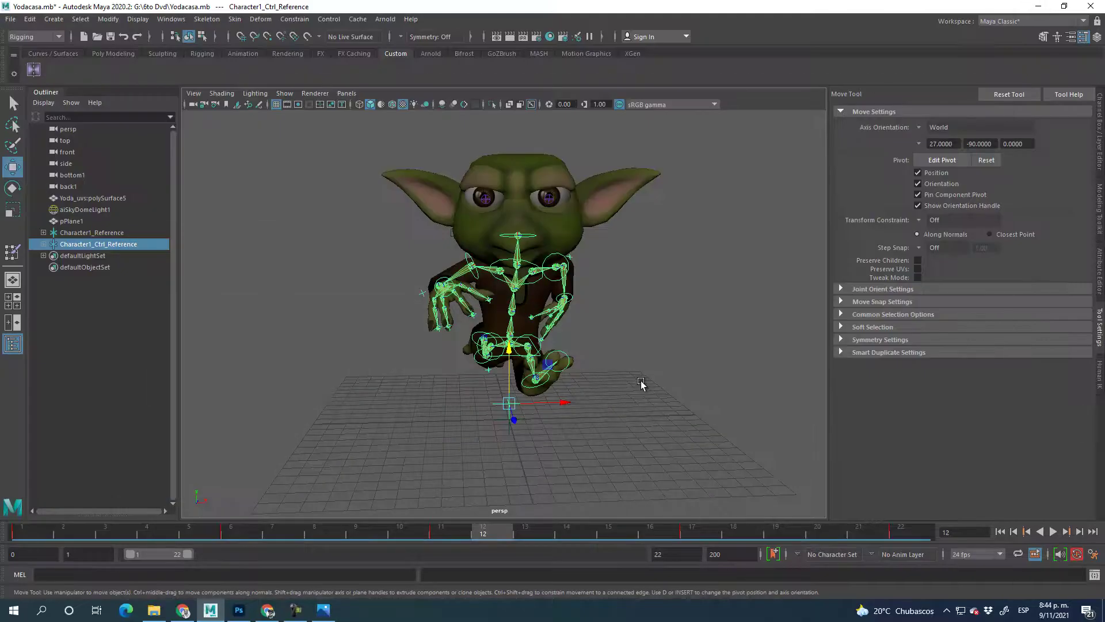
click(1052, 531)
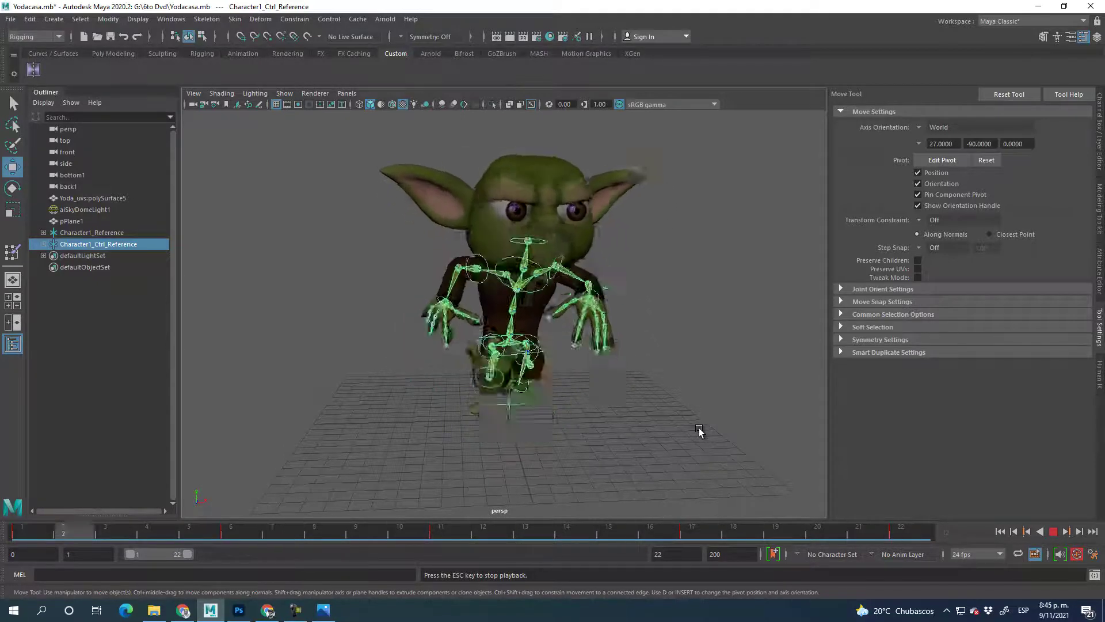
click(1052, 533)
Step: Switch to the Animation workspace, then play and scrub the cycle while examining the Character1_Ctrl_Reference curves in the Graph Editor
click(1065, 20)
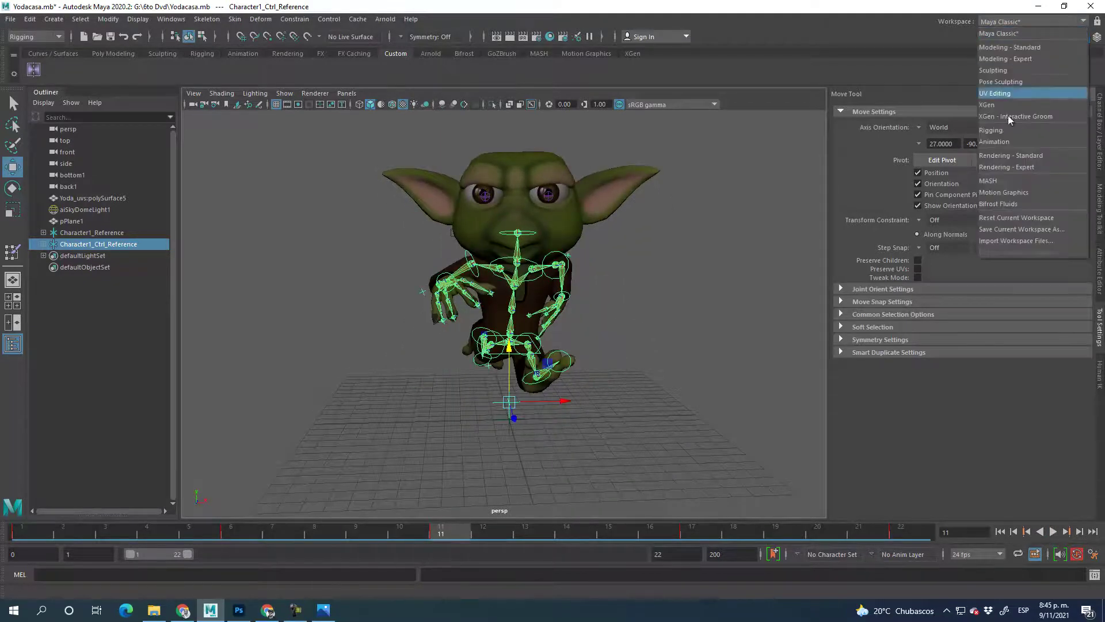
click(994, 142)
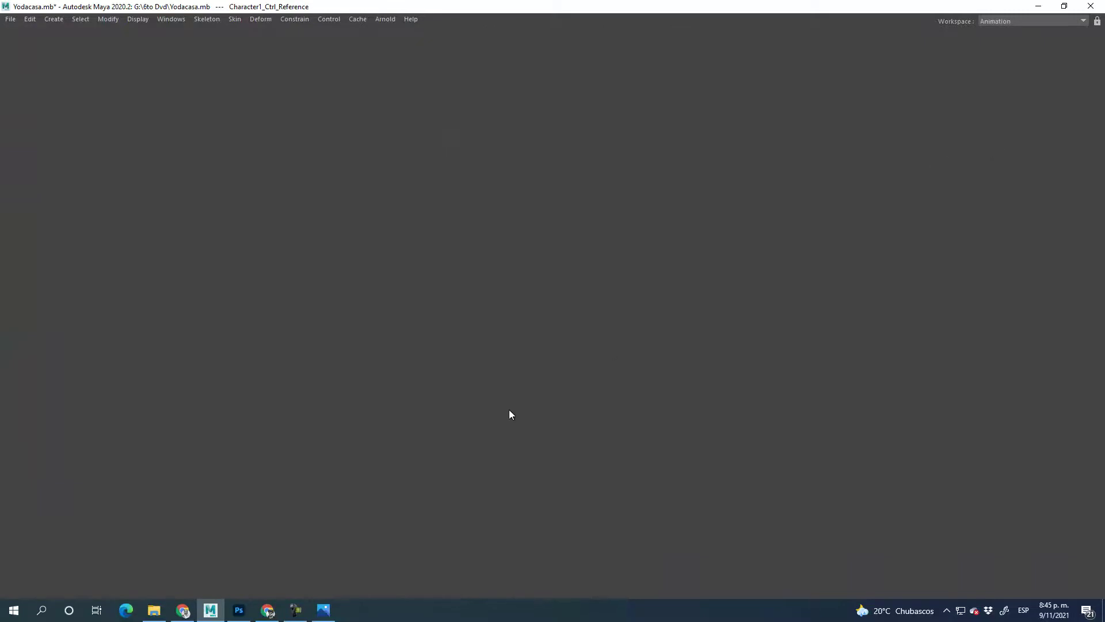
key(alt+v)
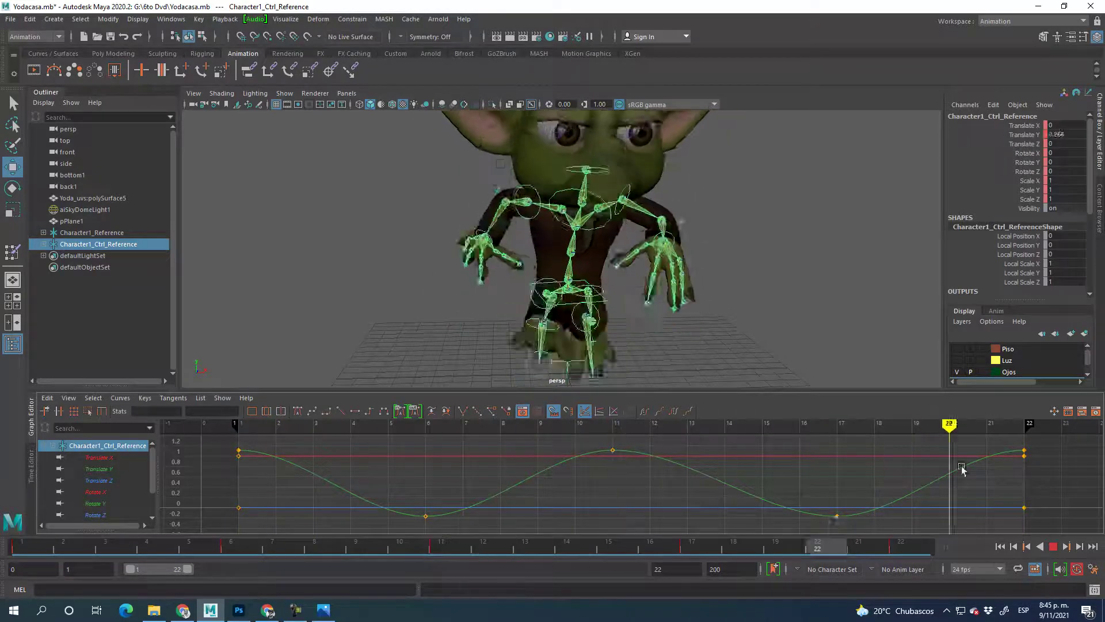
click(239, 426)
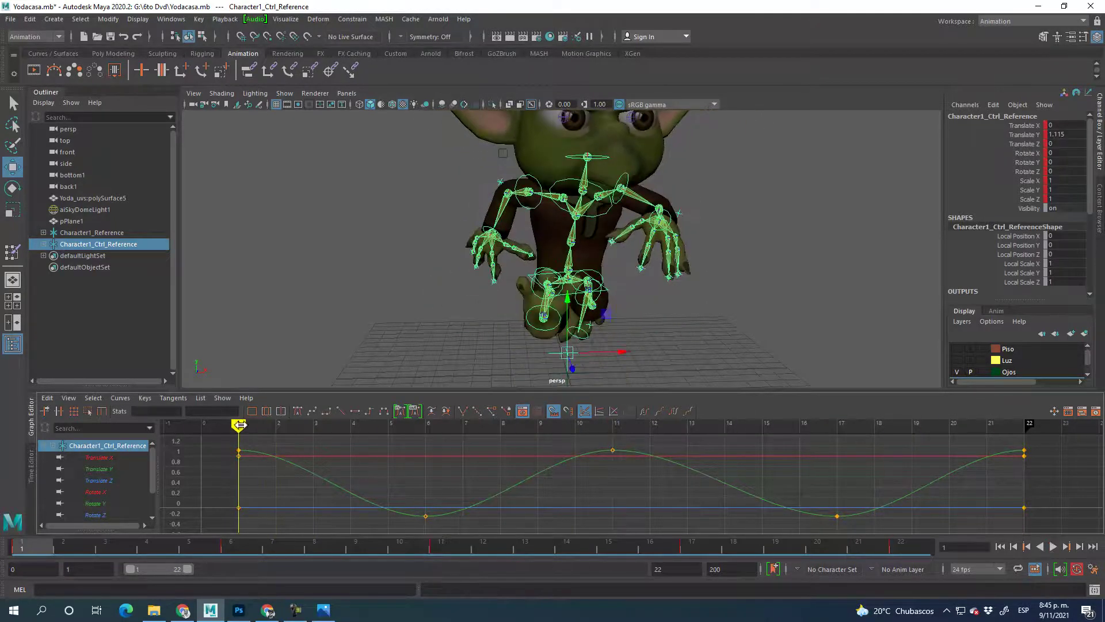
key(alt+v)
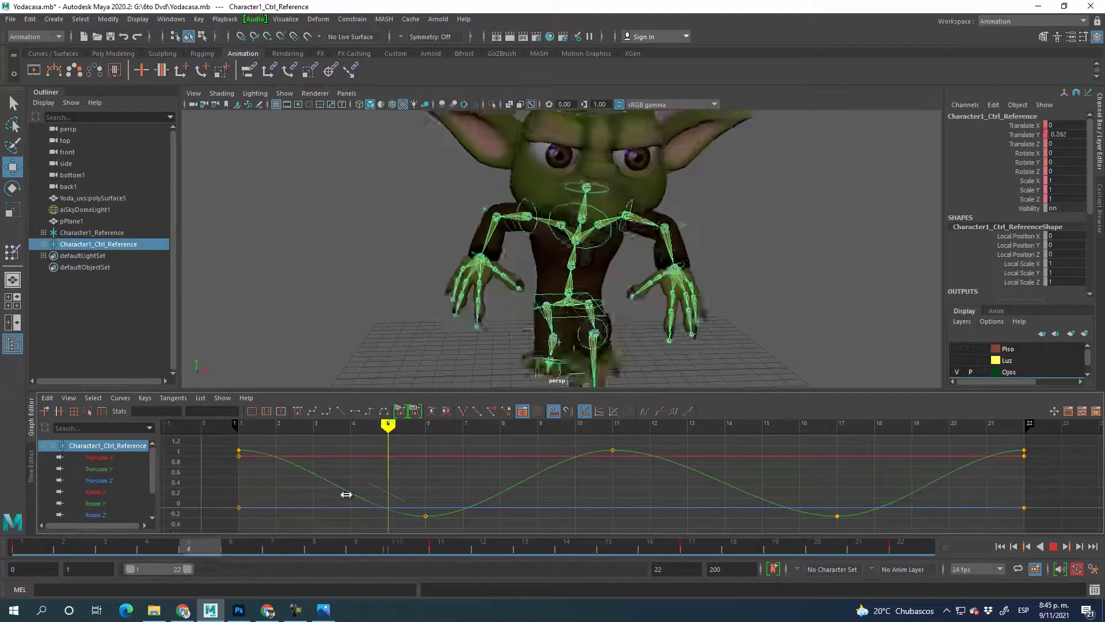
key(alt+v)
scroll(641, 487, down, 2)
scroll(595, 486, up, 2)
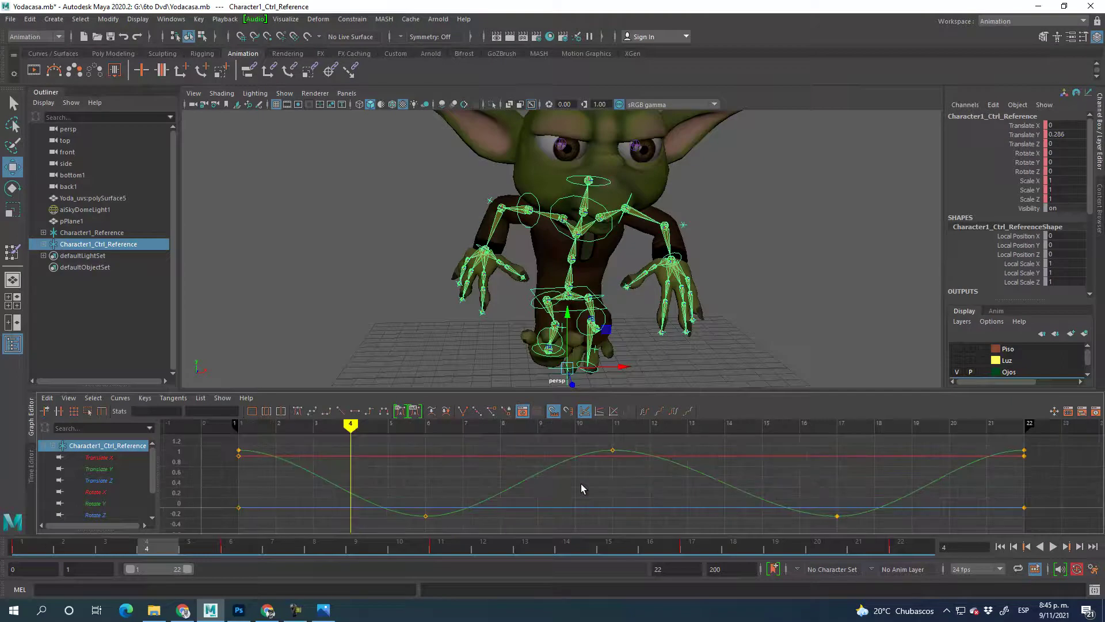
drag(350, 424, 575, 438)
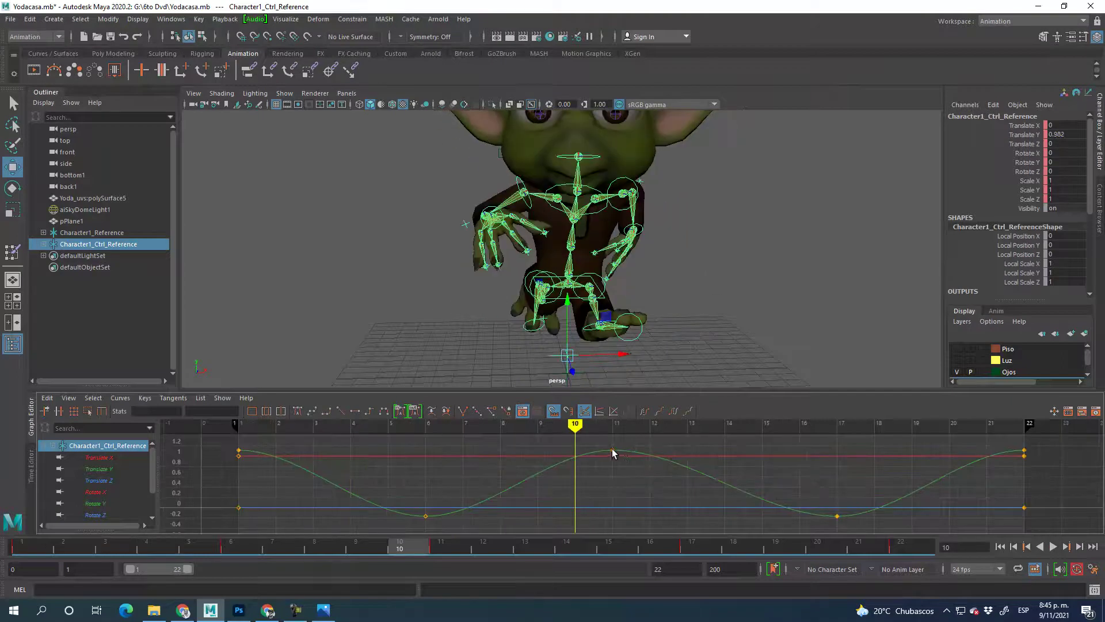
Step: Try breaking the tangents of the Translate Y key at frame 11, lowering its outgoing handle, and playing the cycle
click(613, 451)
click(463, 412)
click(680, 451)
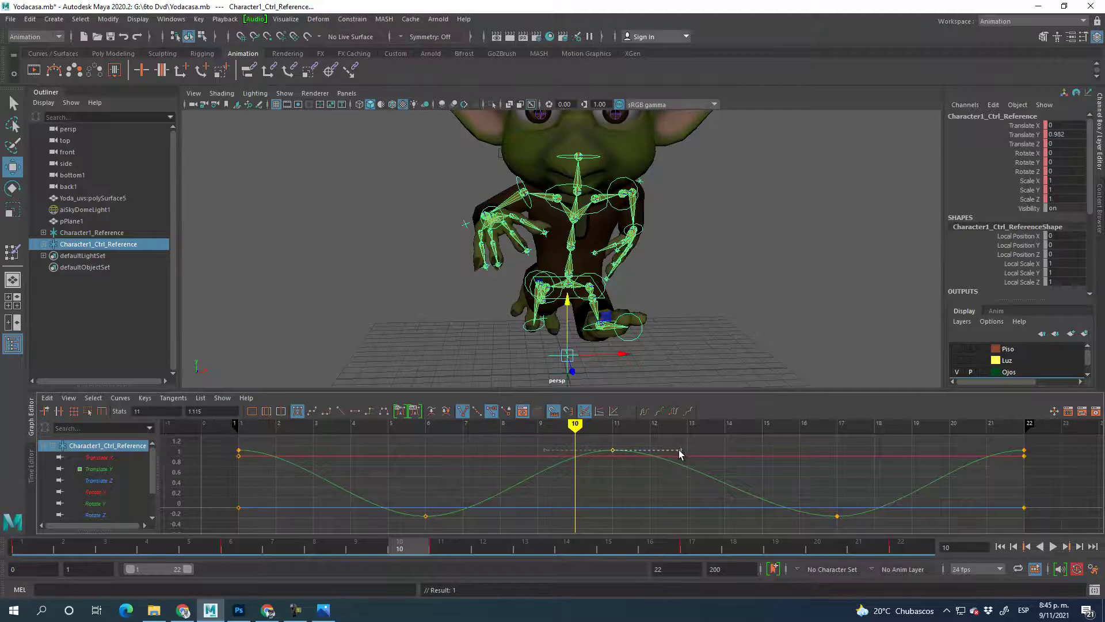
drag(681, 450, 672, 482)
click(1054, 547)
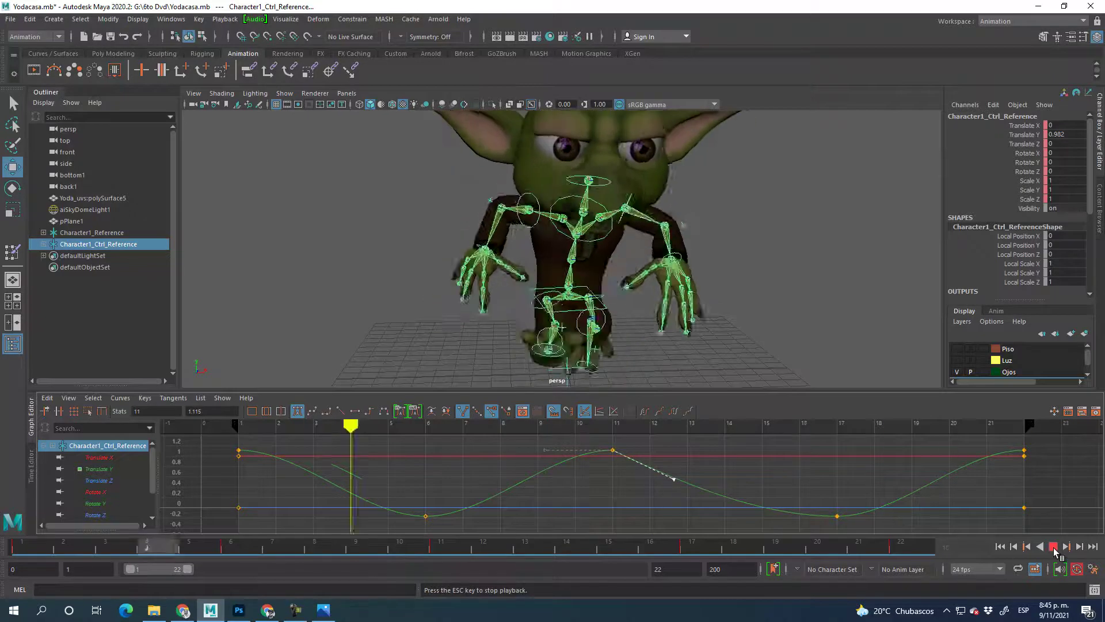
click(1053, 547)
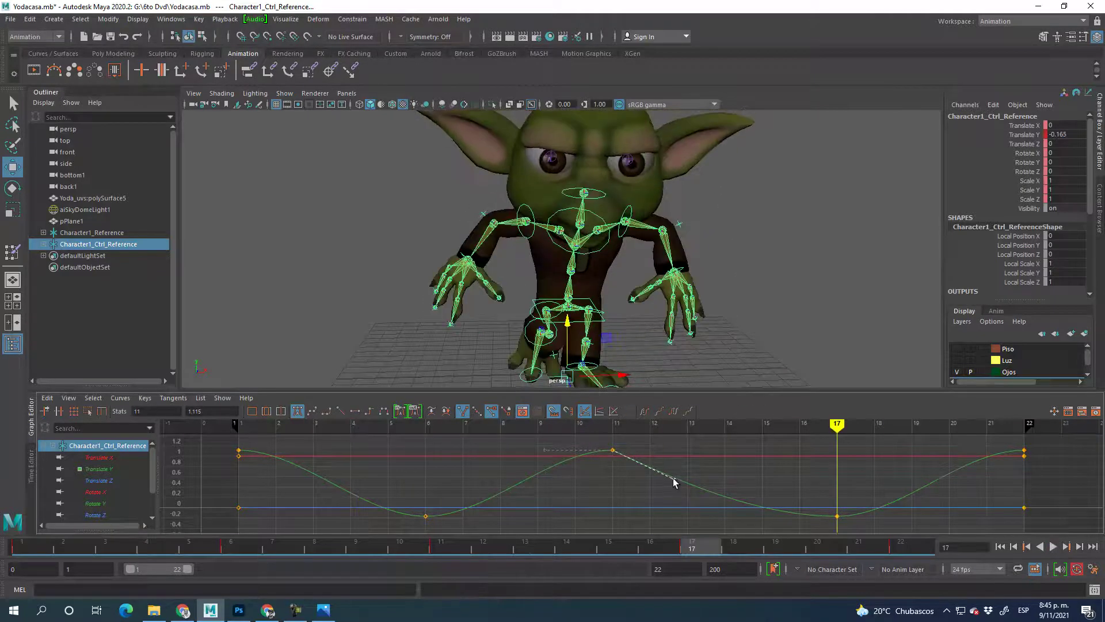
Step: Raise the outgoing tangent handle at frame 11, then undo the tangent edits on the Translate Y curve
drag(673, 480, 679, 454)
key(ctrl+z)
key(ctrl+z)
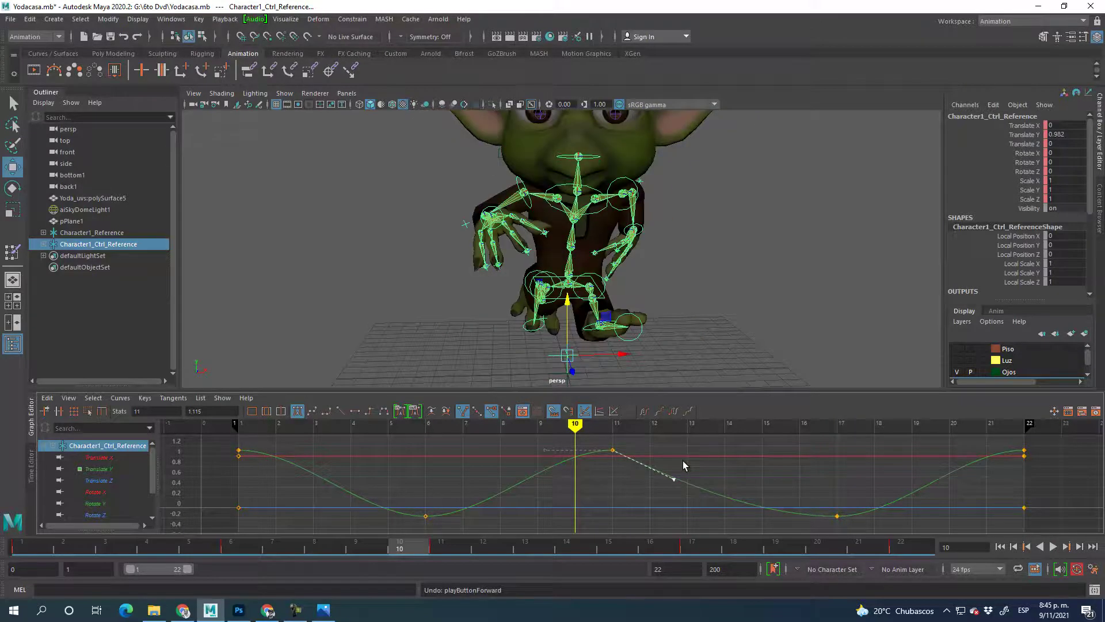
key(ctrl+z)
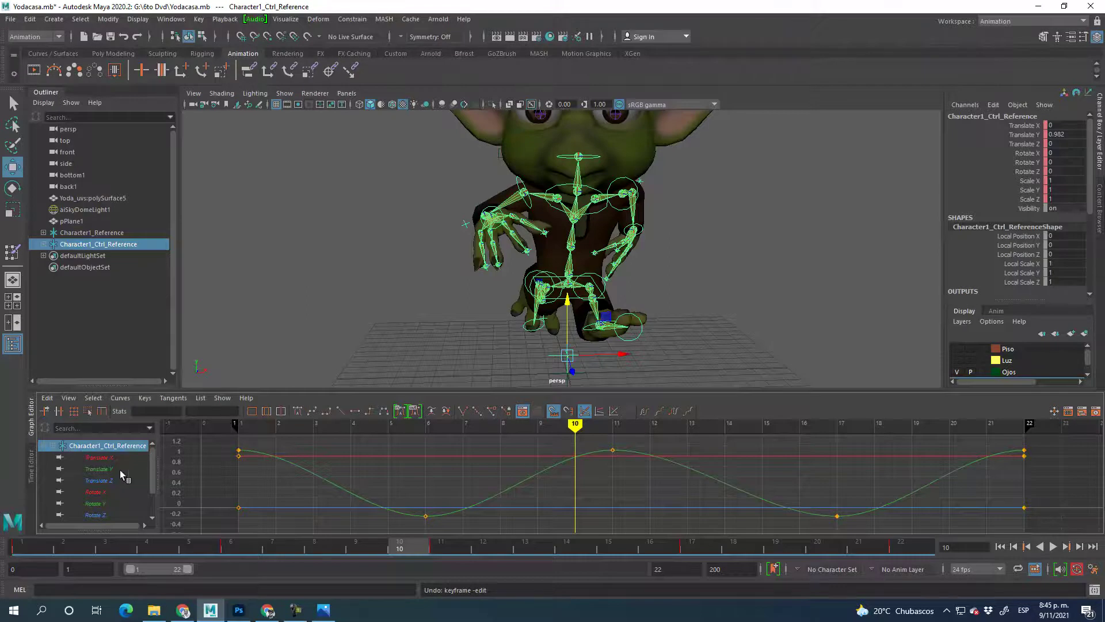
Step: Expand Character1_Ctrl_Reference in the Graph Editor and examine the curves of the wrist, knee and elbow controls one by one
click(63, 446)
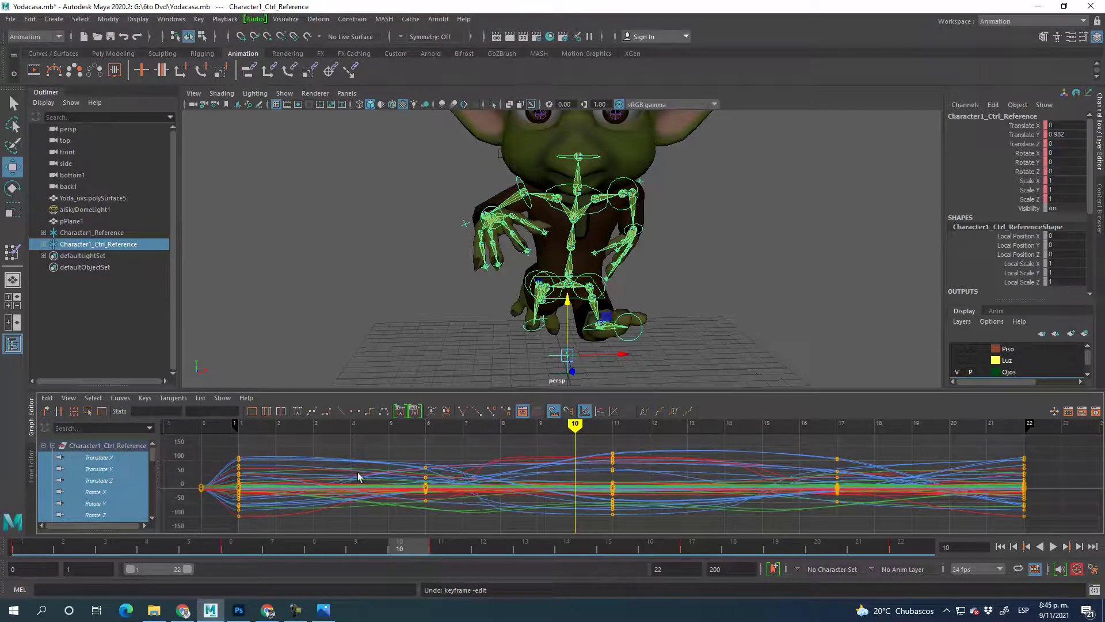
scroll(89, 483, down, 3)
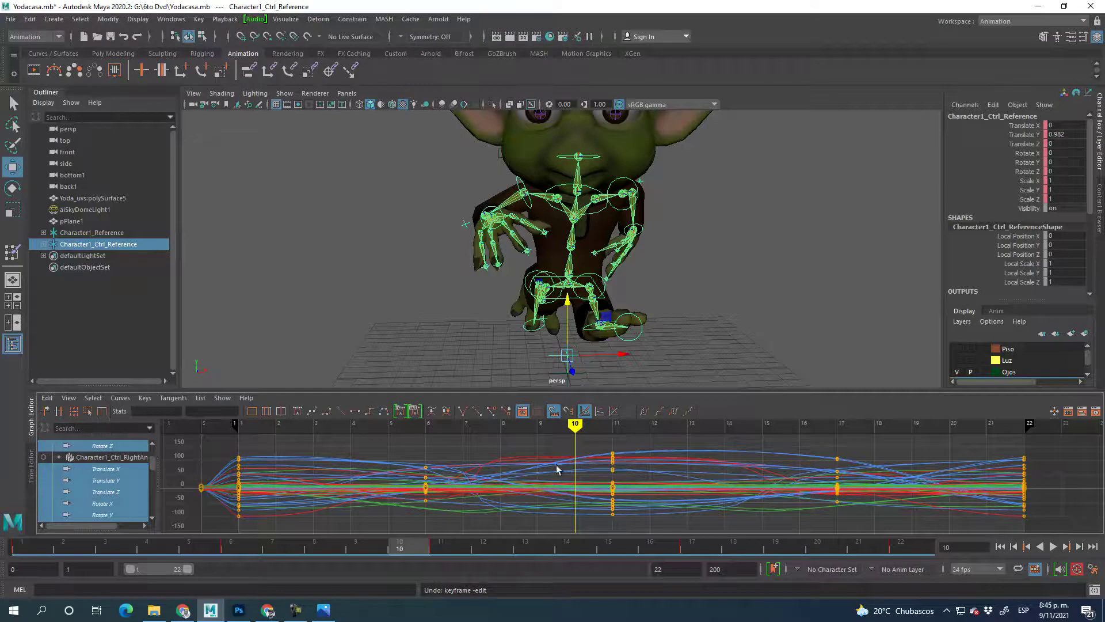
click(43, 457)
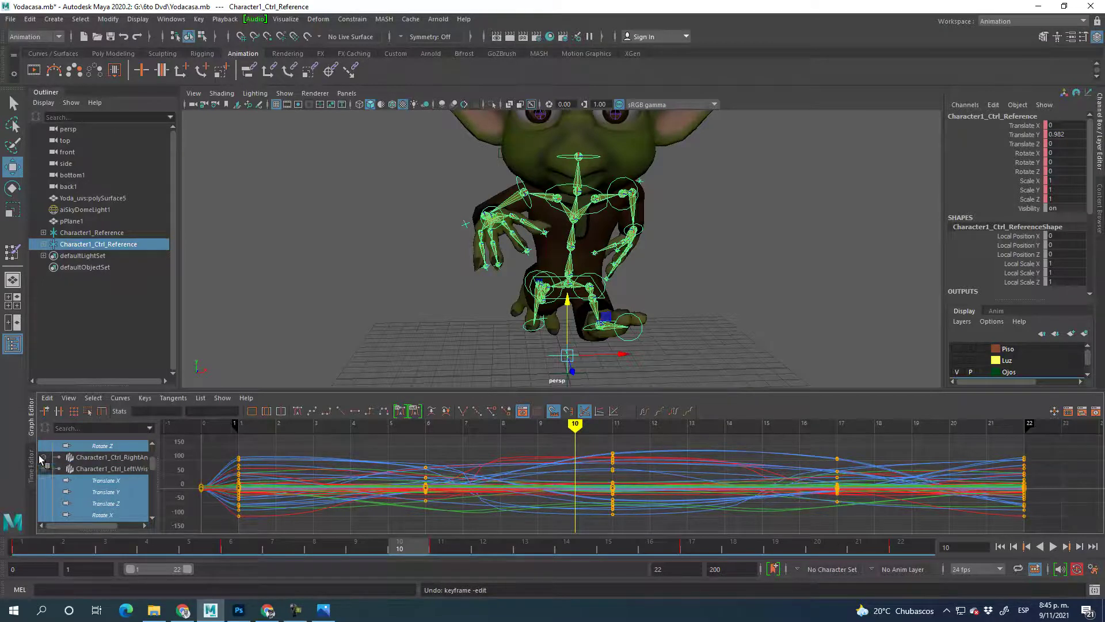
click(43, 468)
click(127, 479)
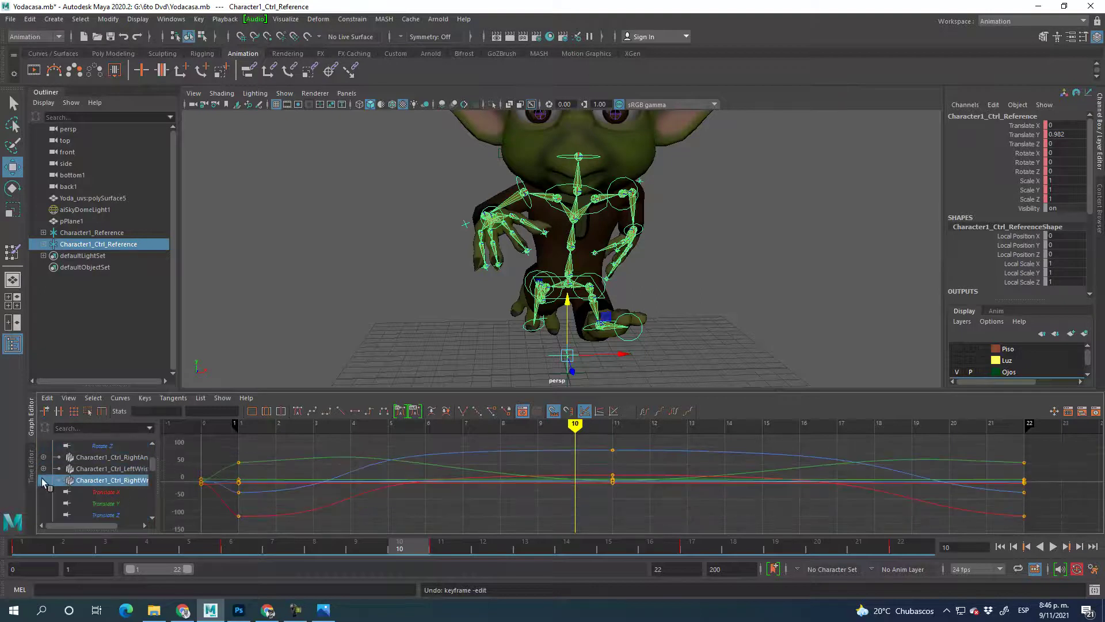
click(47, 481)
click(130, 493)
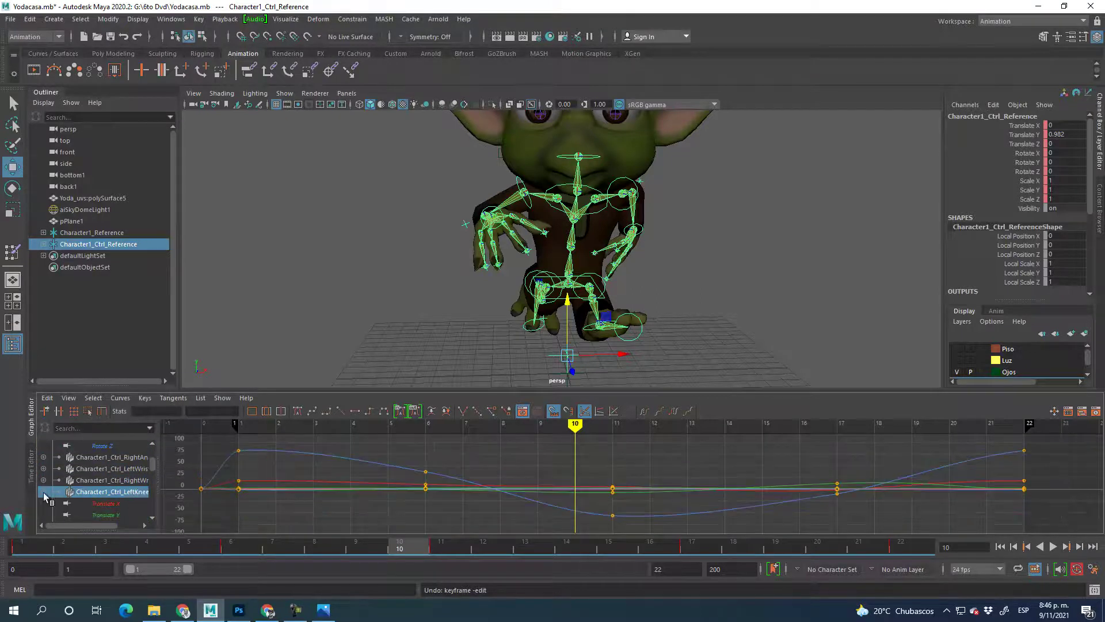
click(120, 504)
click(46, 503)
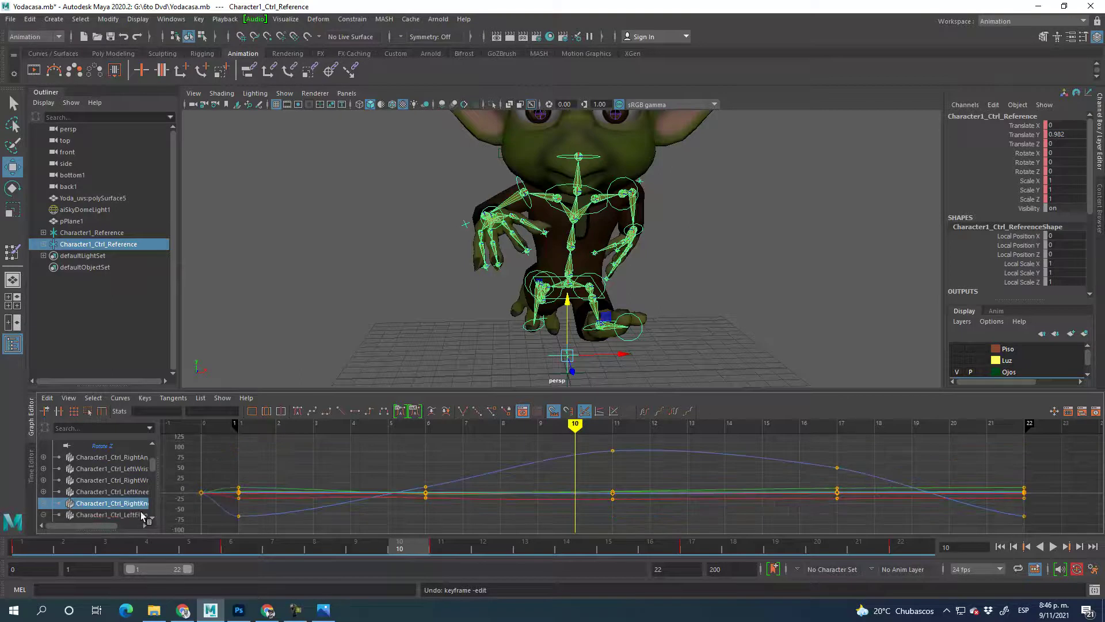
click(138, 514)
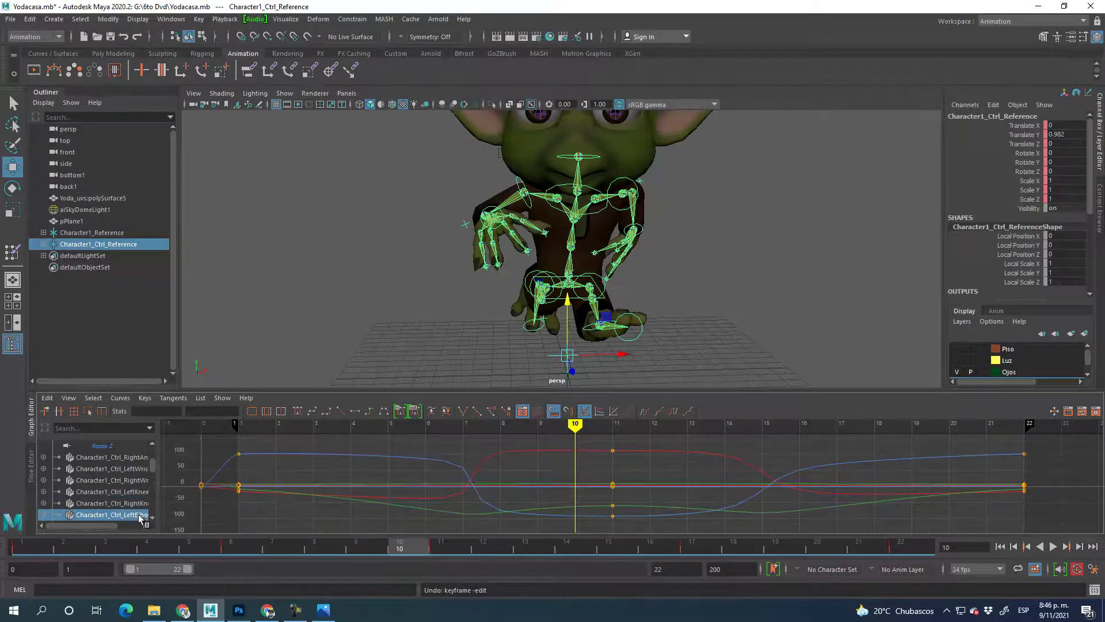
click(119, 468)
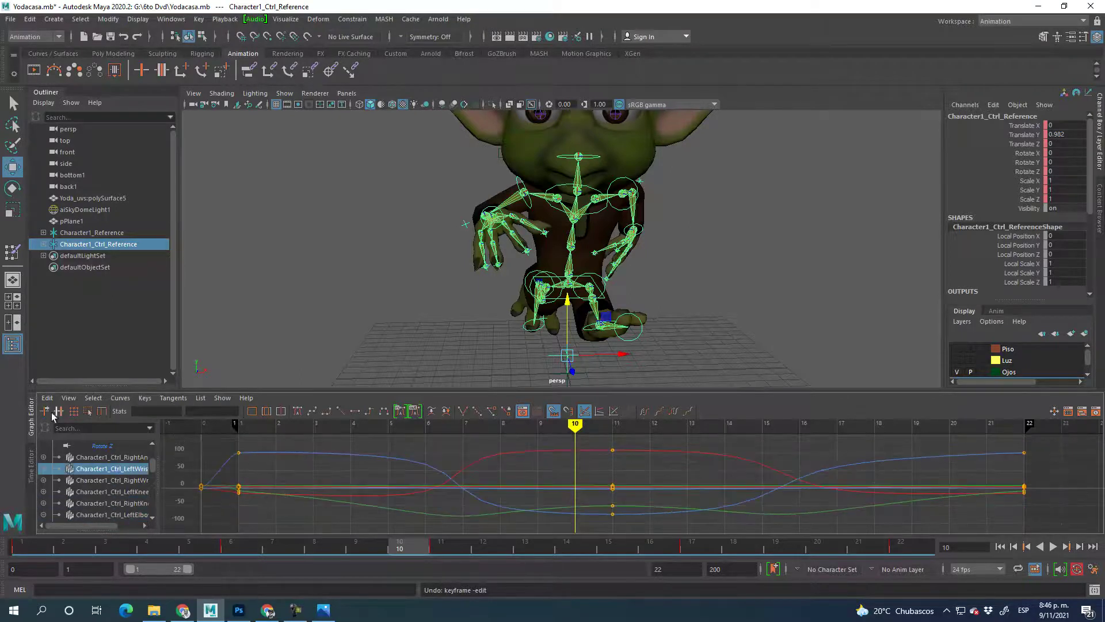
Step: Return to the Maya Classic workspace and play the run cycle while viewing Yoda from several angles
click(1080, 23)
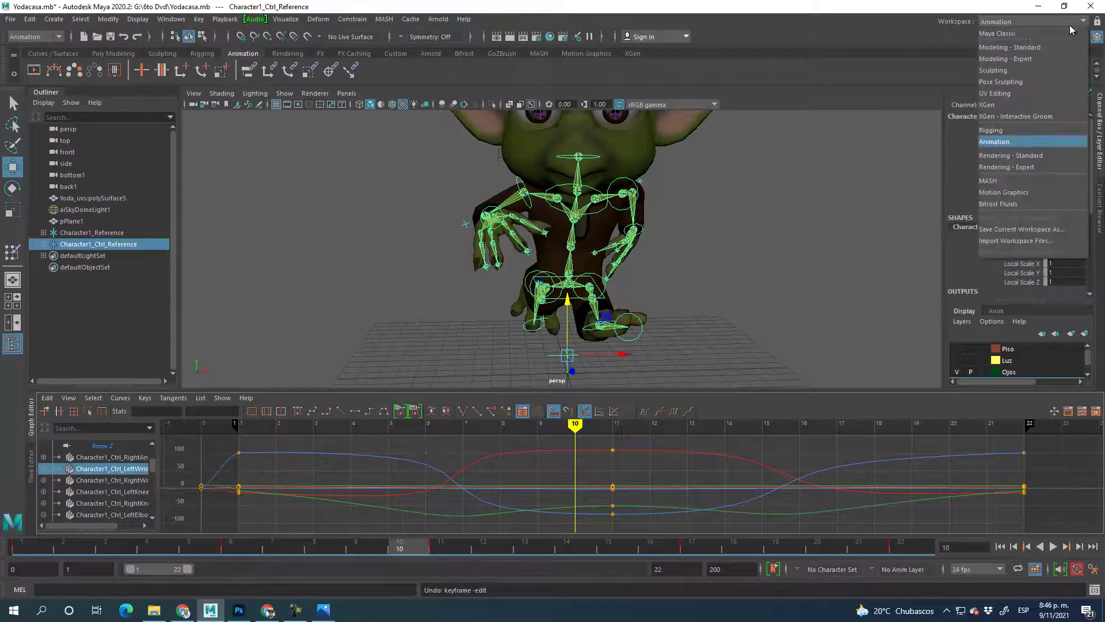
click(1030, 140)
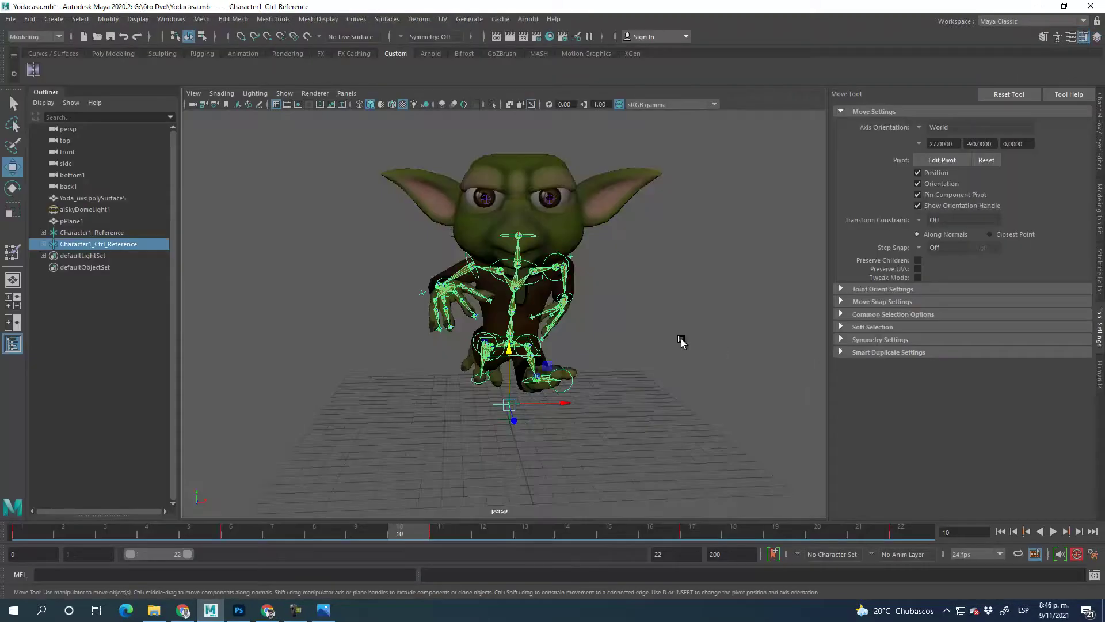
alt+drag(593, 347, 573, 374)
click(1052, 531)
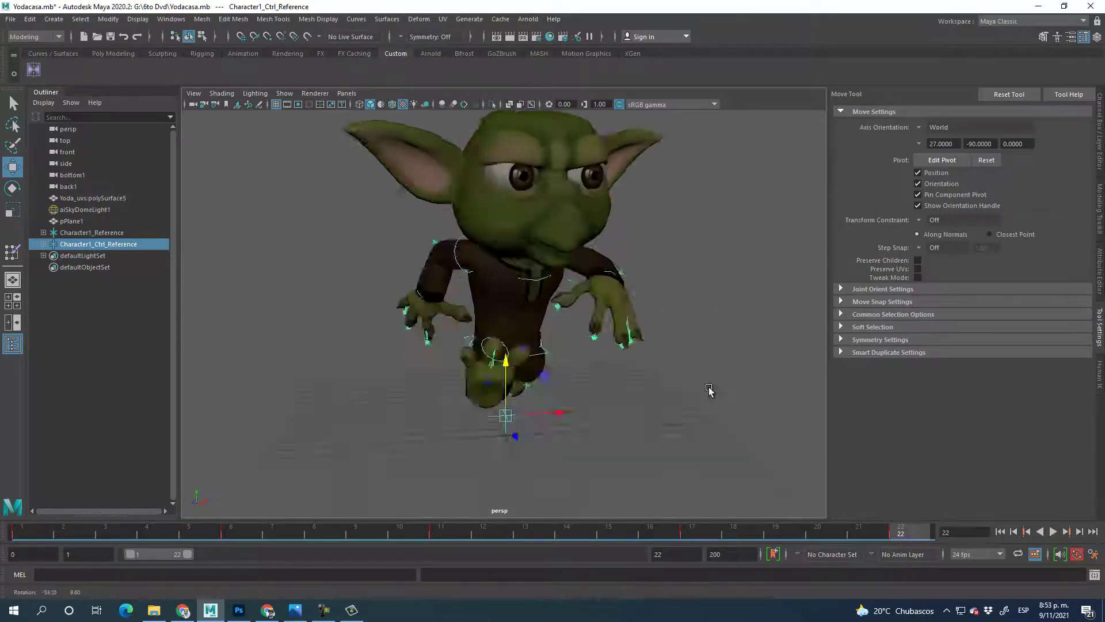
mouse_move(709, 390)
alt+mouse_down()
mouse_move(693, 385)
mouse_move(703, 385)
alt+mouse_up()
alt+drag(691, 285, 697, 397)
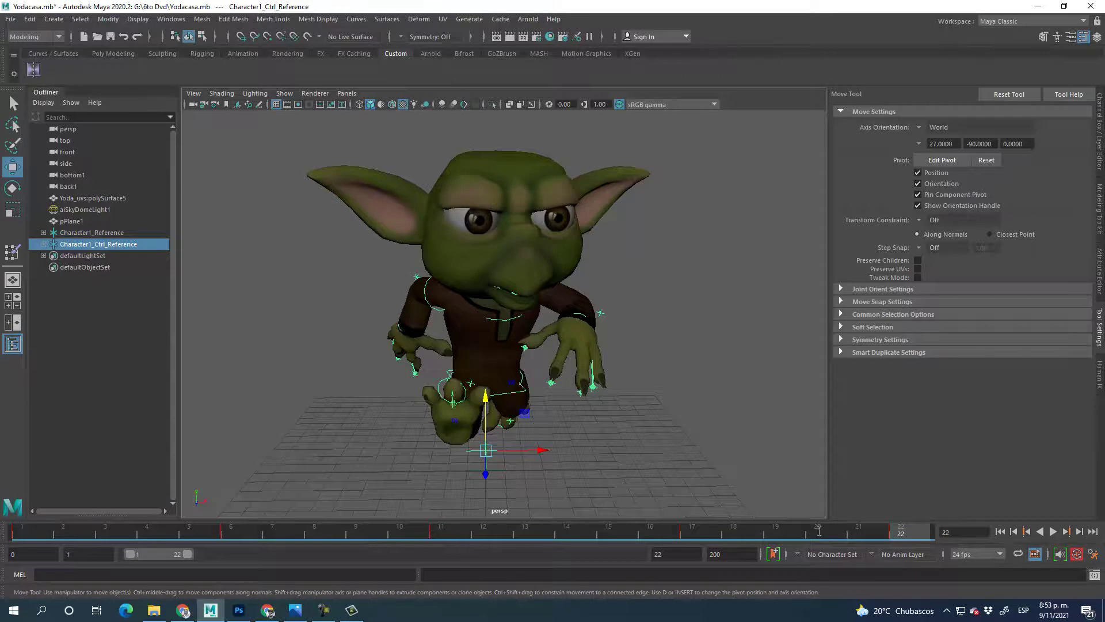
Step: Check the playback speed choices in the time slider preferences, try Play every frame, and select 24 fps x 1 again
click(1094, 555)
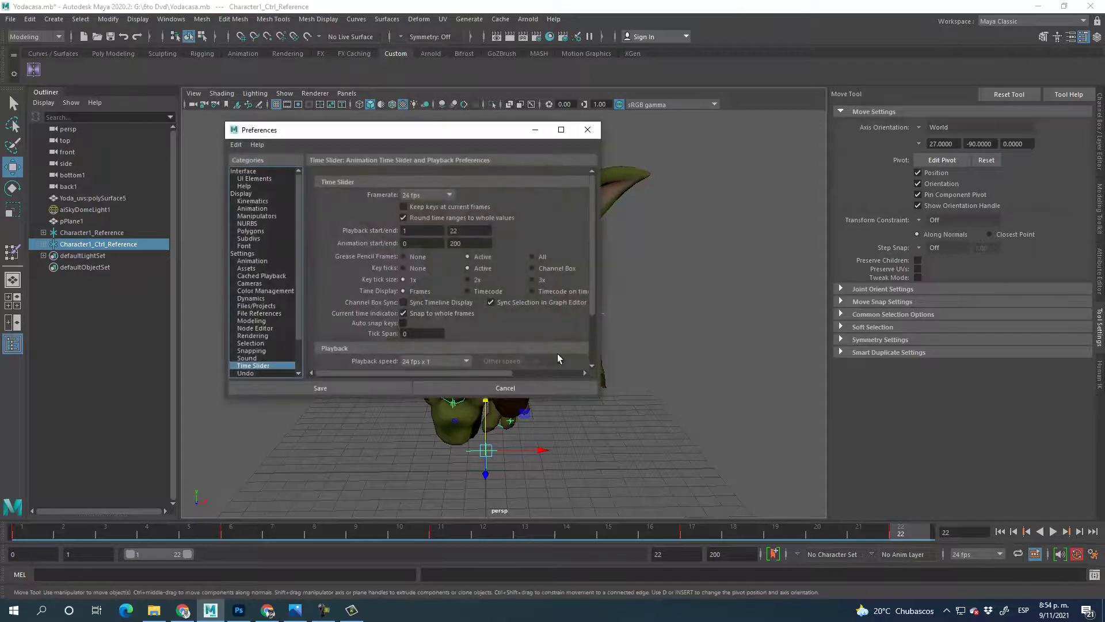
scroll(592, 292, down, 3)
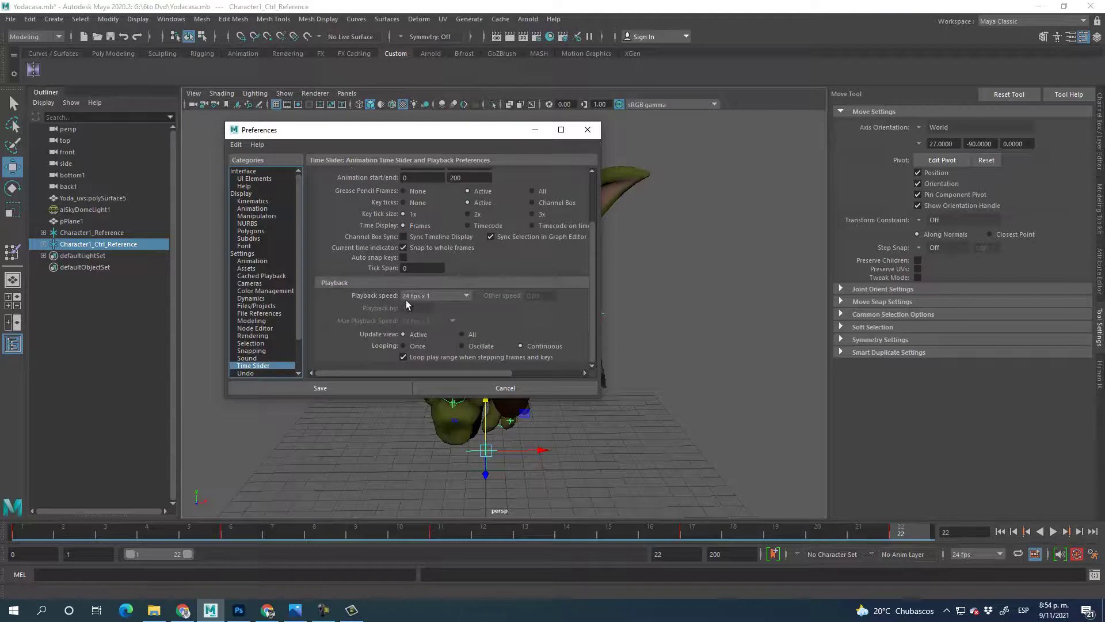
click(465, 296)
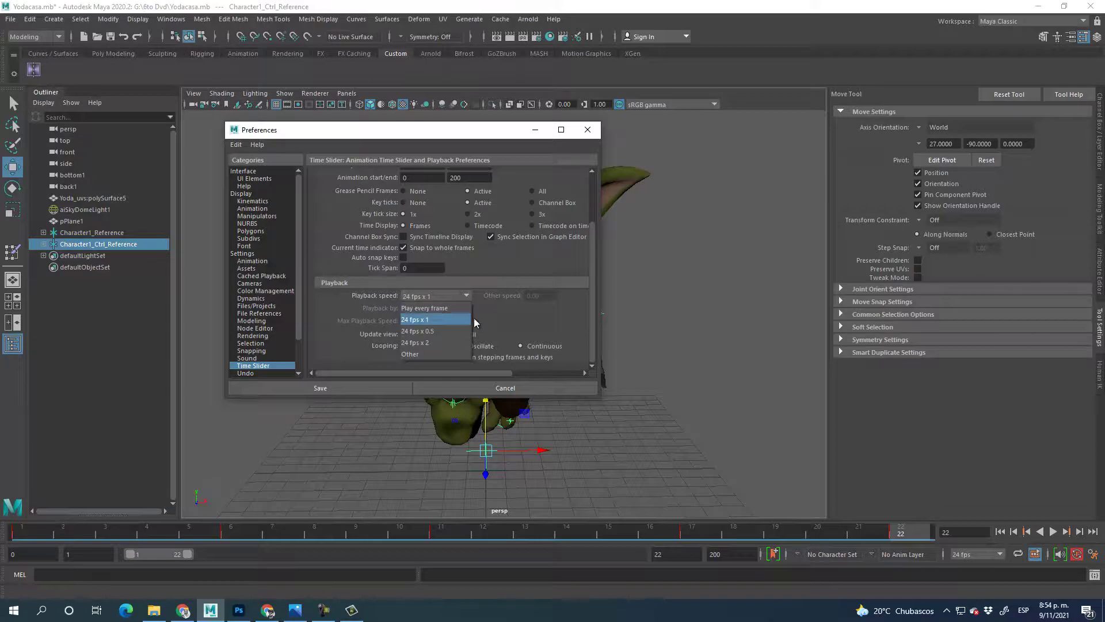
click(493, 311)
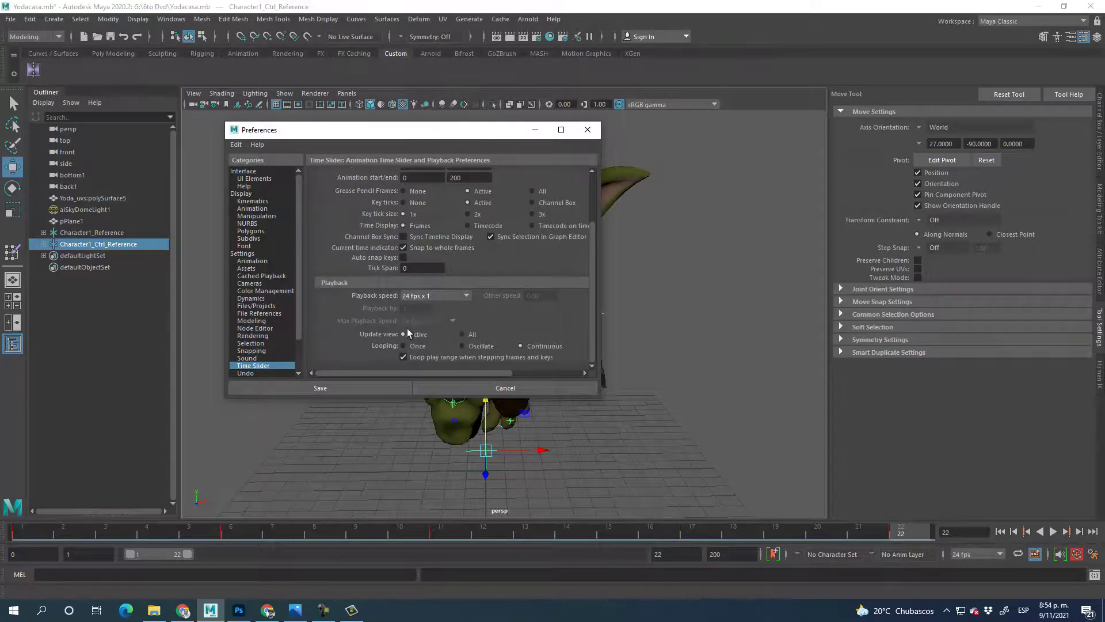
click(467, 297)
click(433, 305)
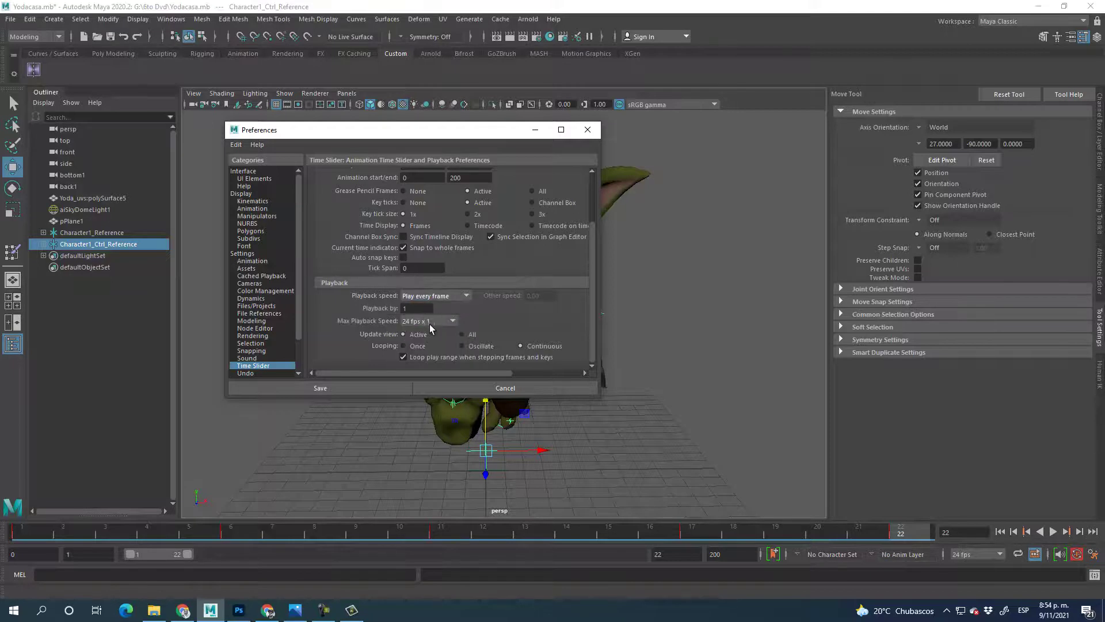
click(452, 297)
click(470, 317)
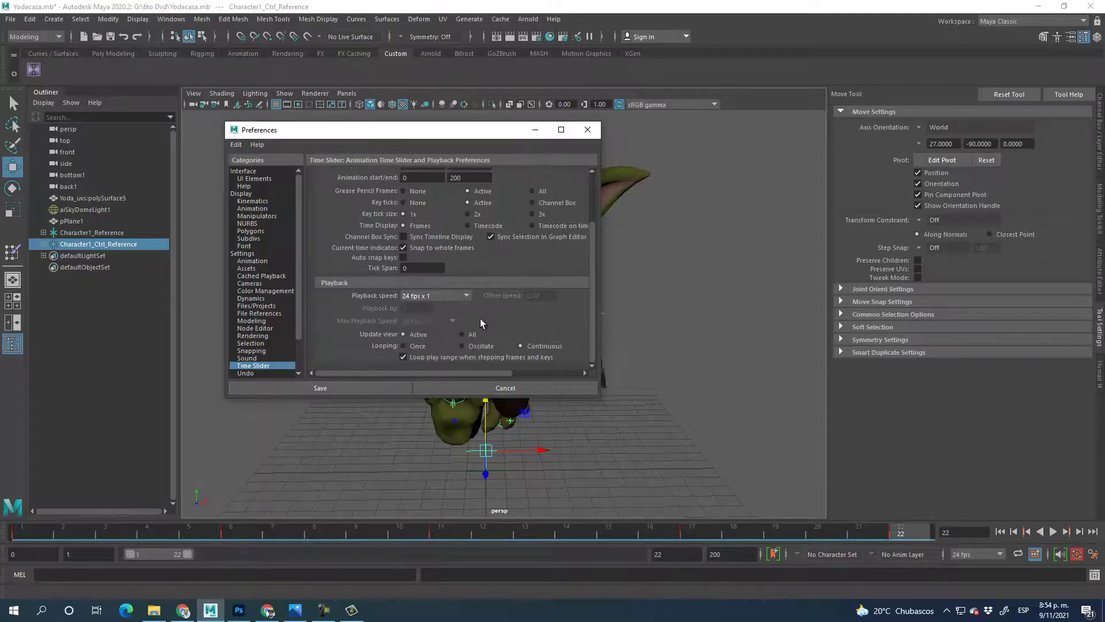
click(587, 130)
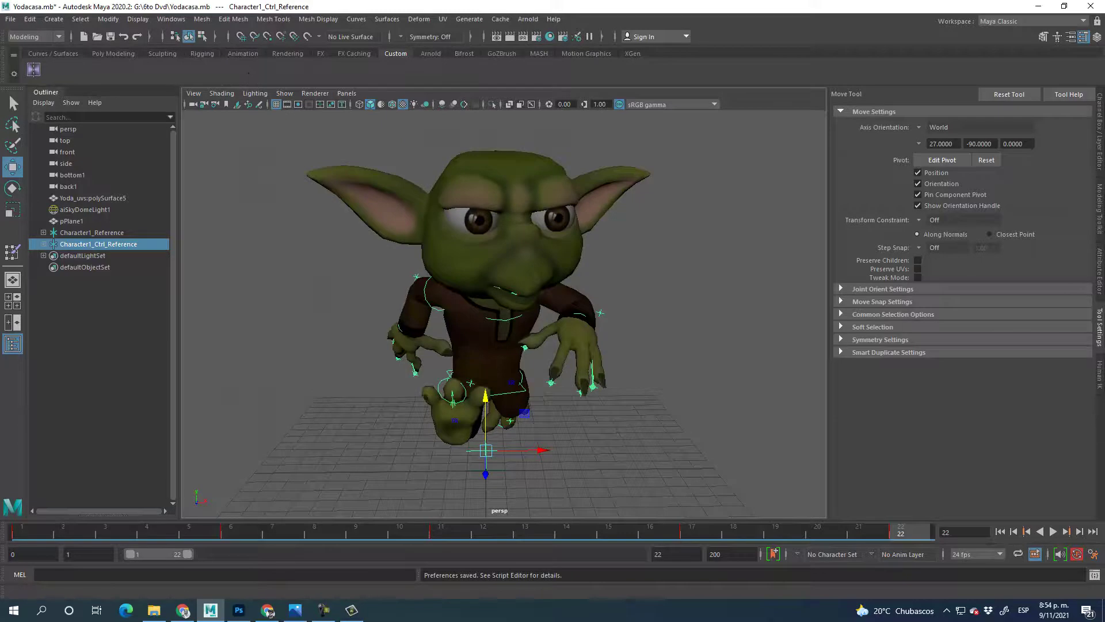
Step: Open the Playblast options and keep the avi format with encoding set to none
right_click(368, 532)
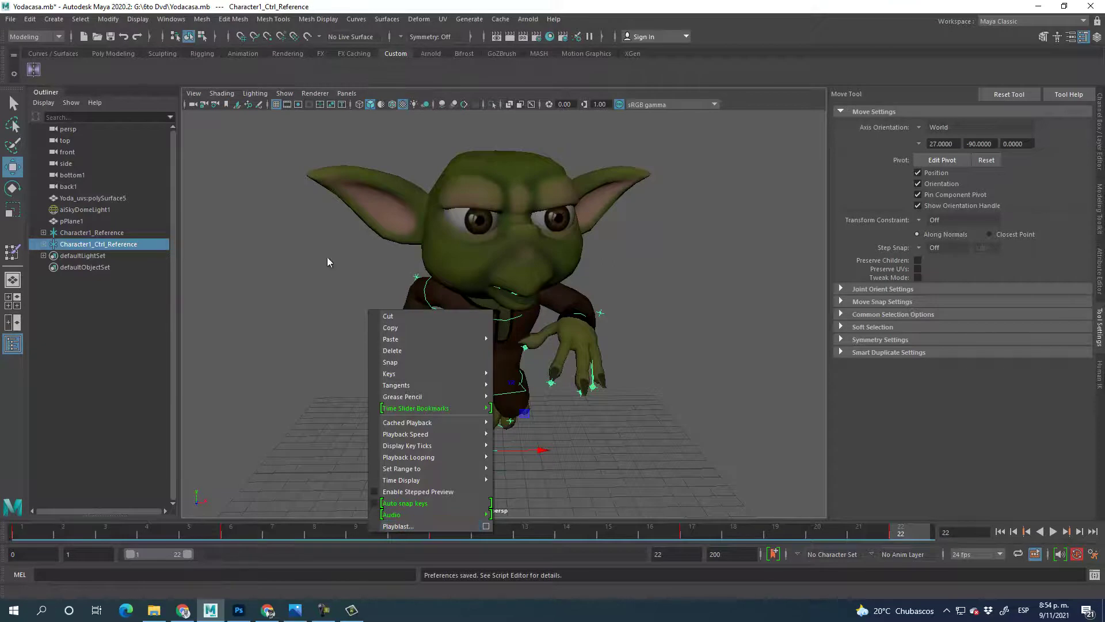
click(171, 20)
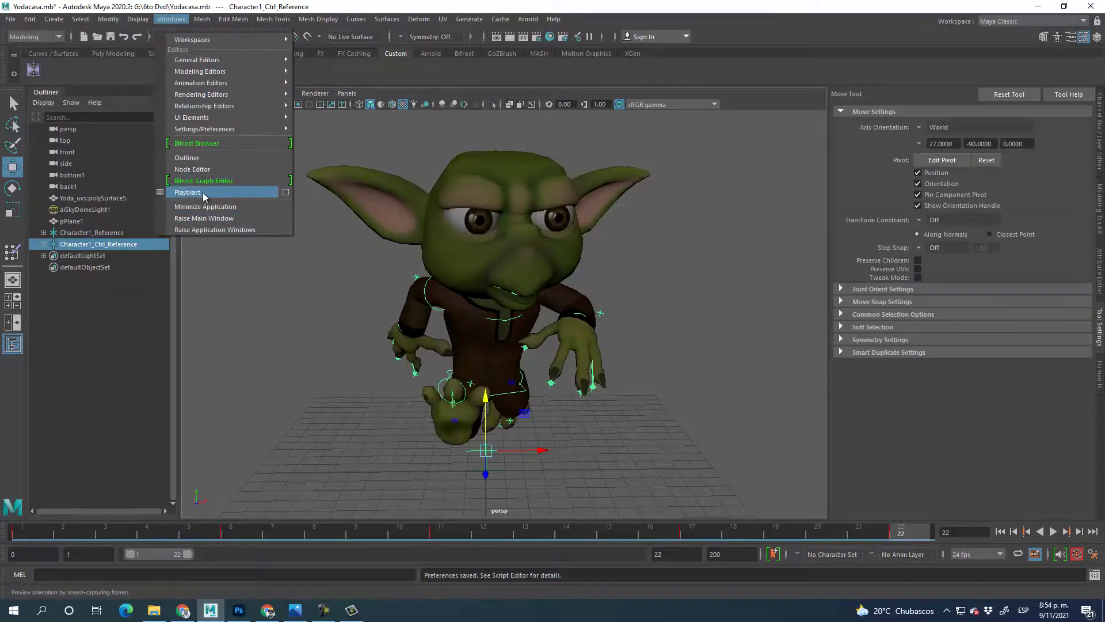
click(285, 193)
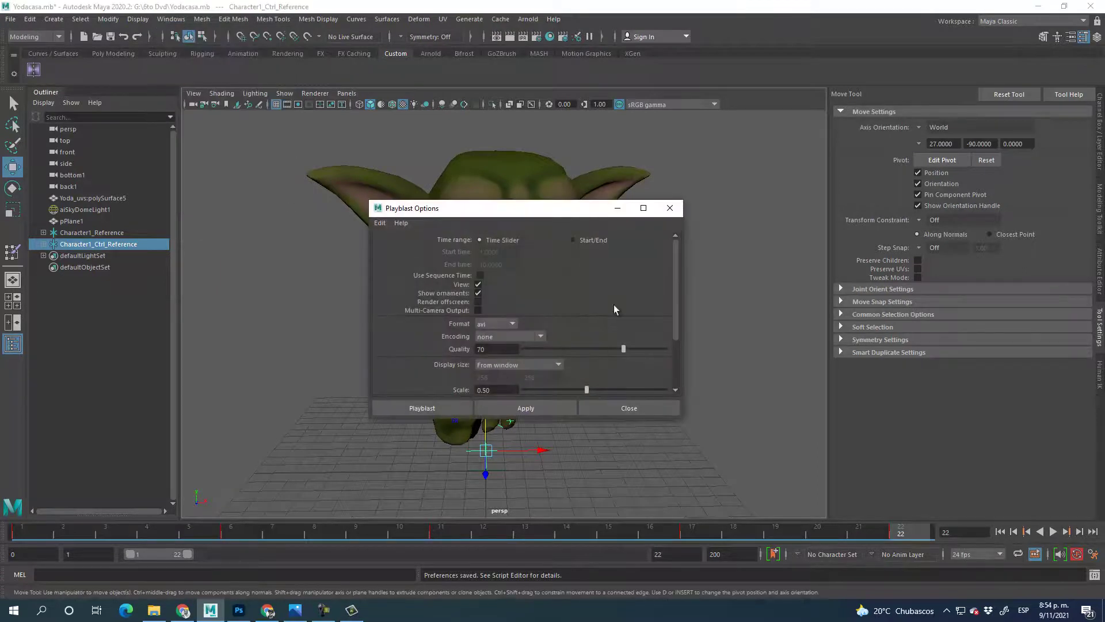
drag(514, 213, 740, 119)
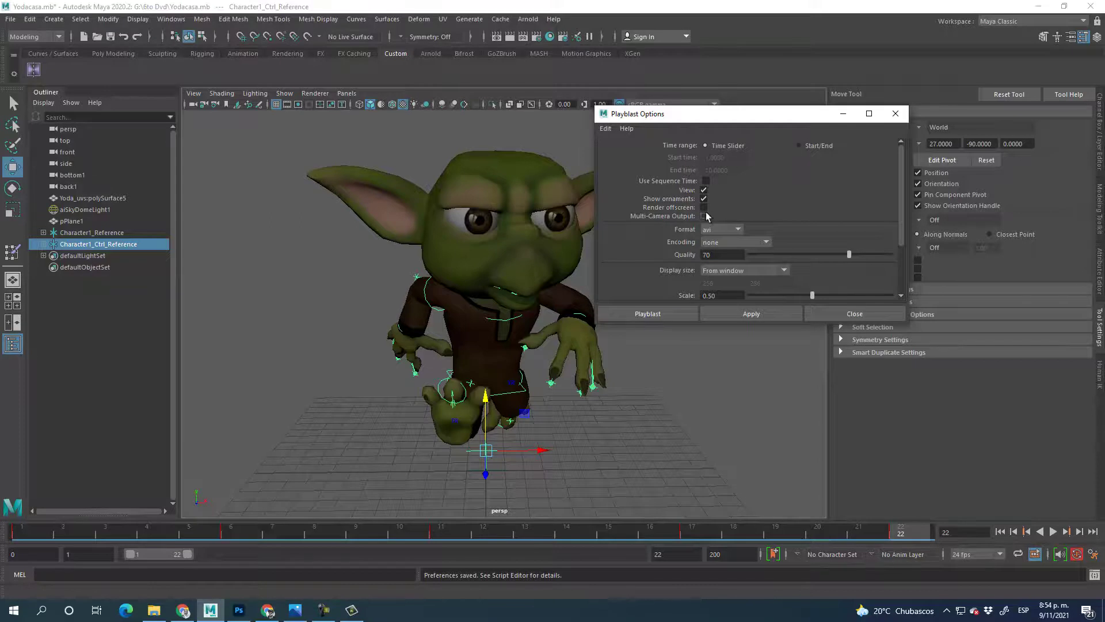
click(809, 212)
click(736, 233)
click(709, 253)
click(768, 242)
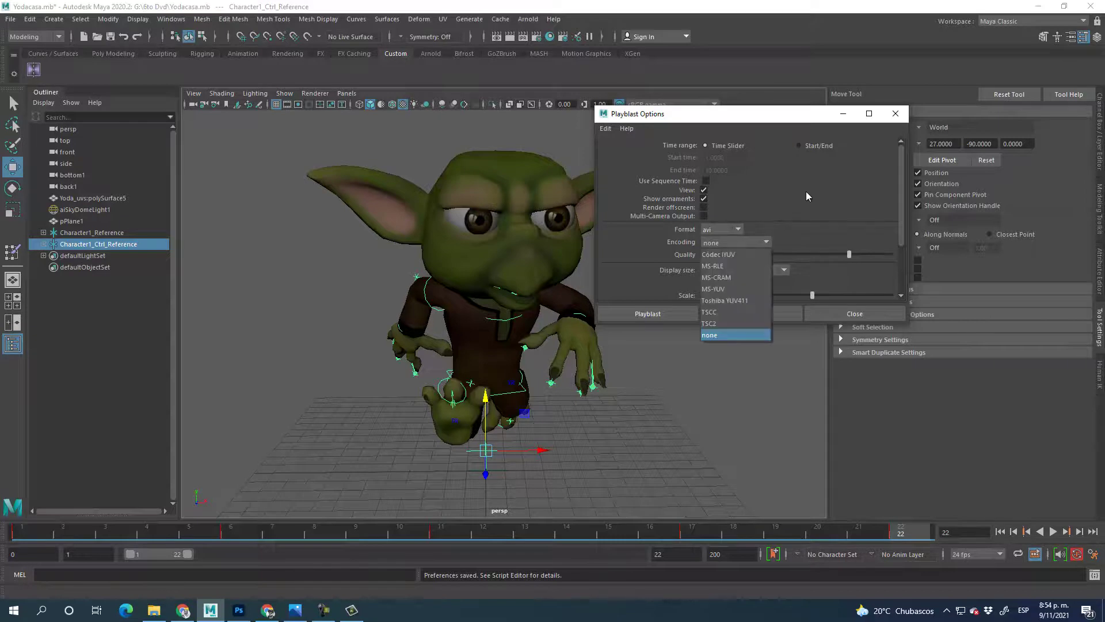
click(799, 202)
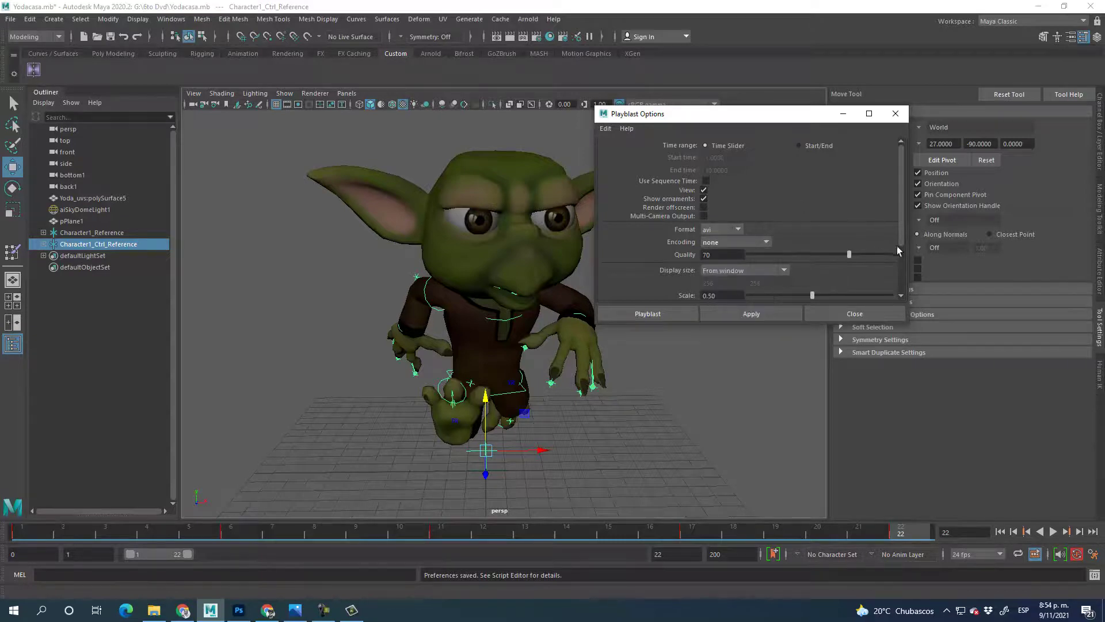
Step: Set the playblast quality to 100 with the display size From window, and generate a playblast
drag(901, 201, 901, 232)
drag(851, 205, 903, 215)
scroll(901, 249, down, 1)
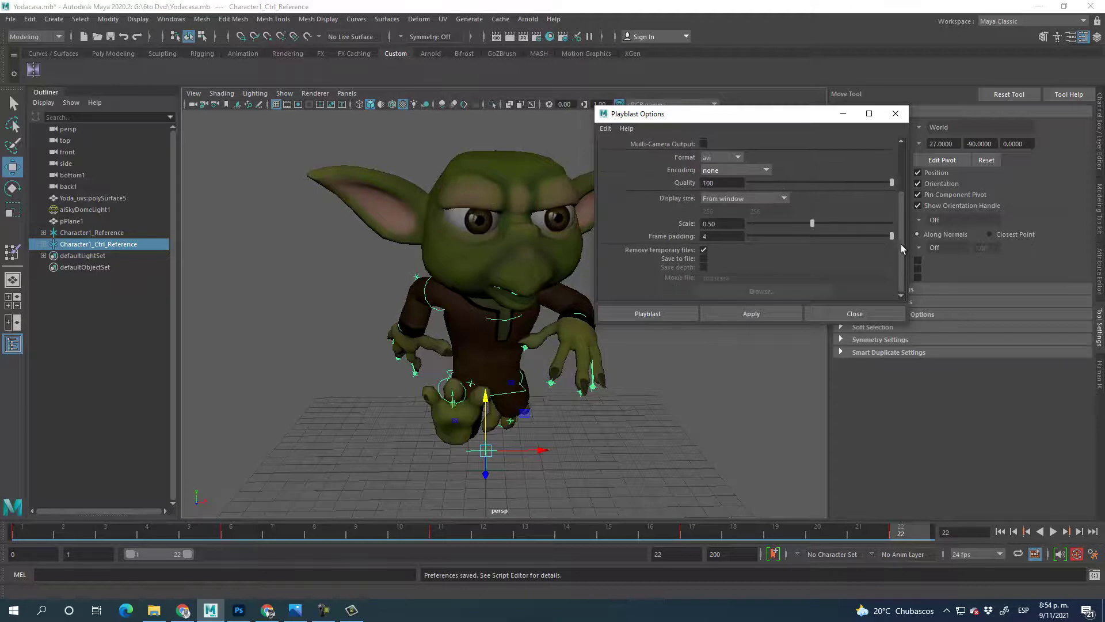
click(782, 198)
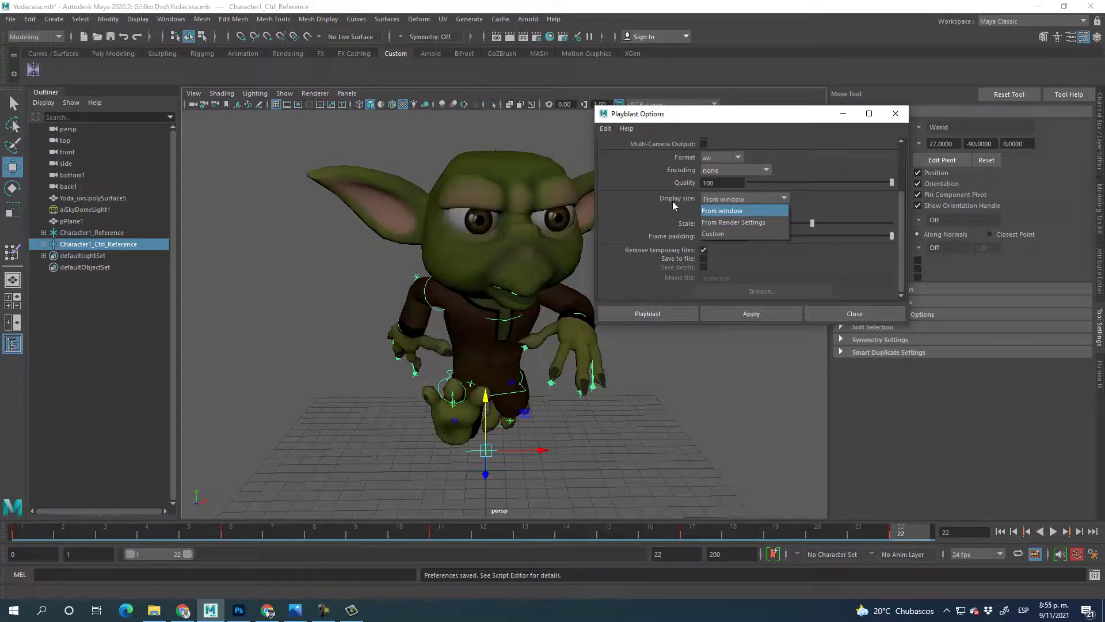
click(669, 218)
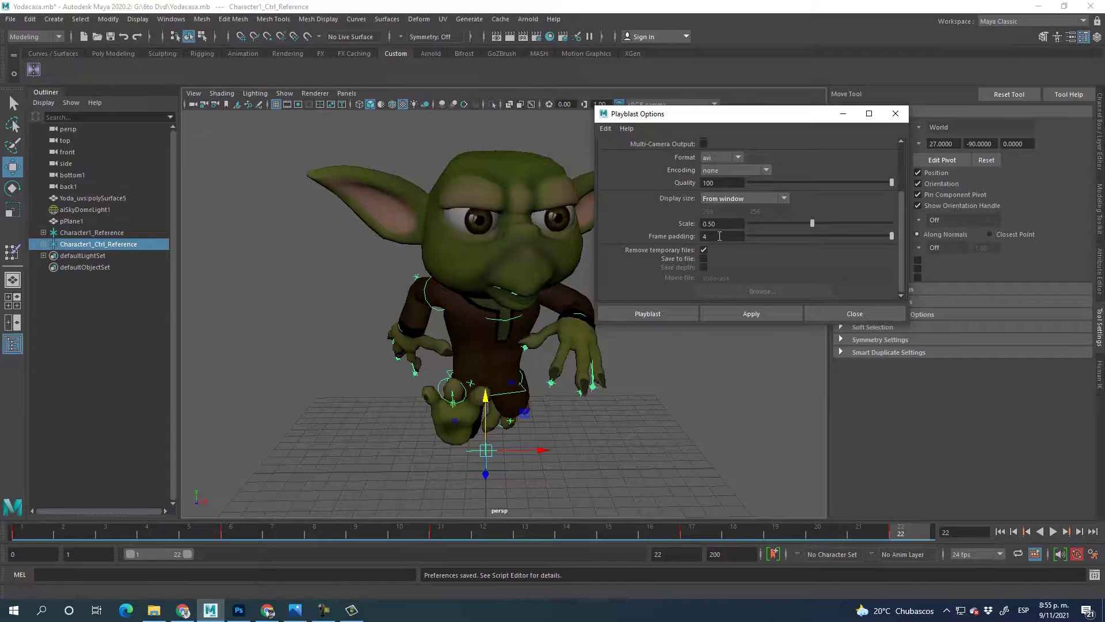
drag(901, 198, 901, 230)
click(754, 319)
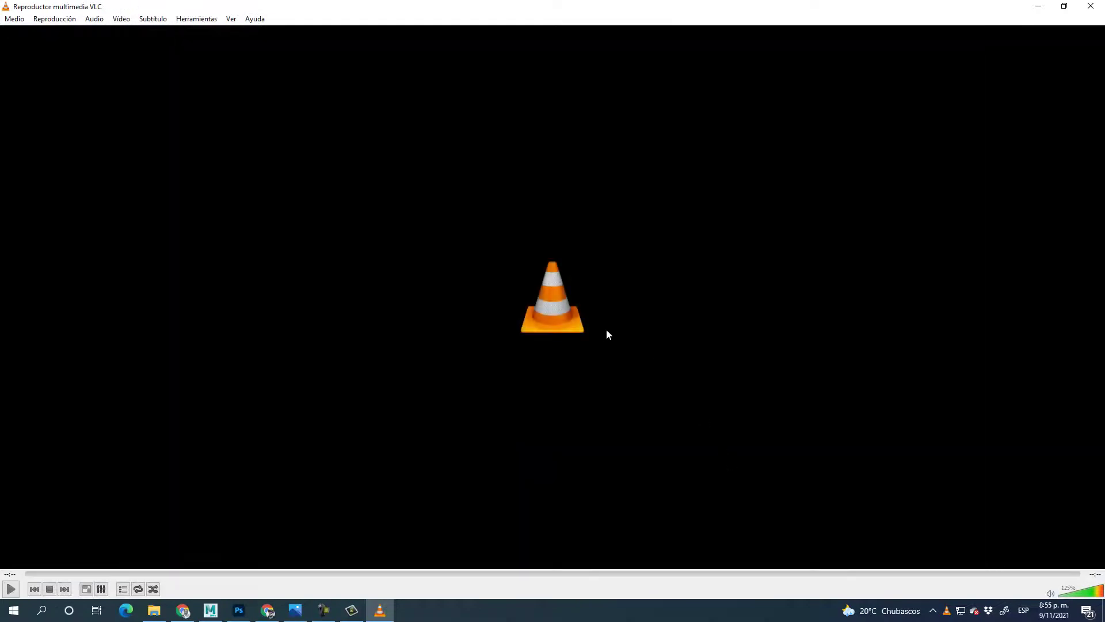
Step: Look through the Maya2020 folder from VLC for the playblast movie, and close the player
click(14, 20)
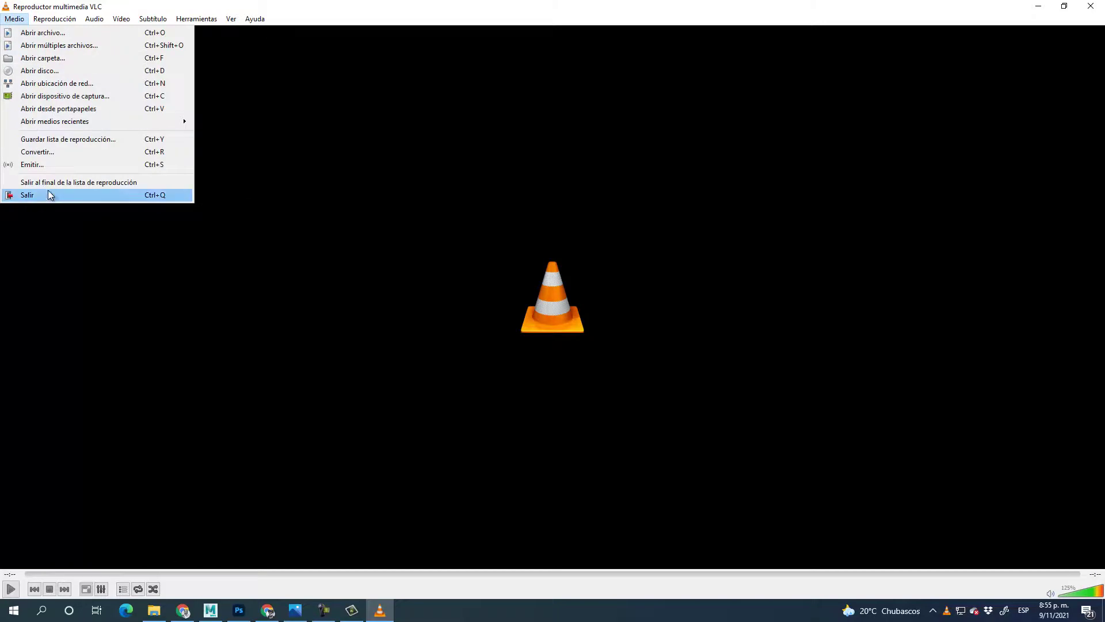
click(43, 59)
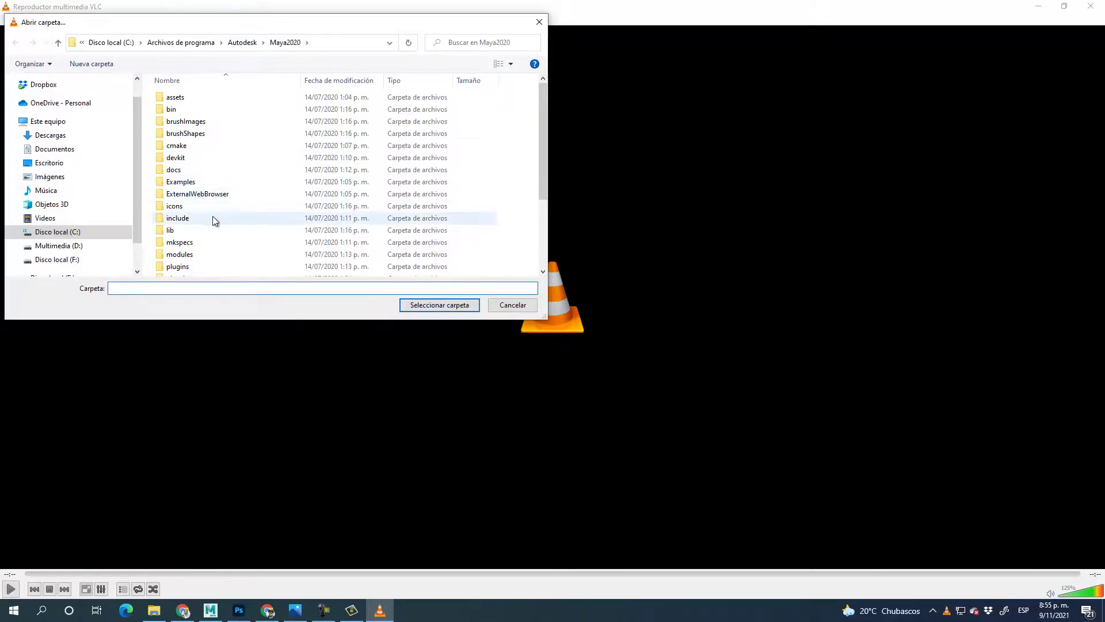
scroll(214, 236, down, 3)
scroll(219, 246, up, 3)
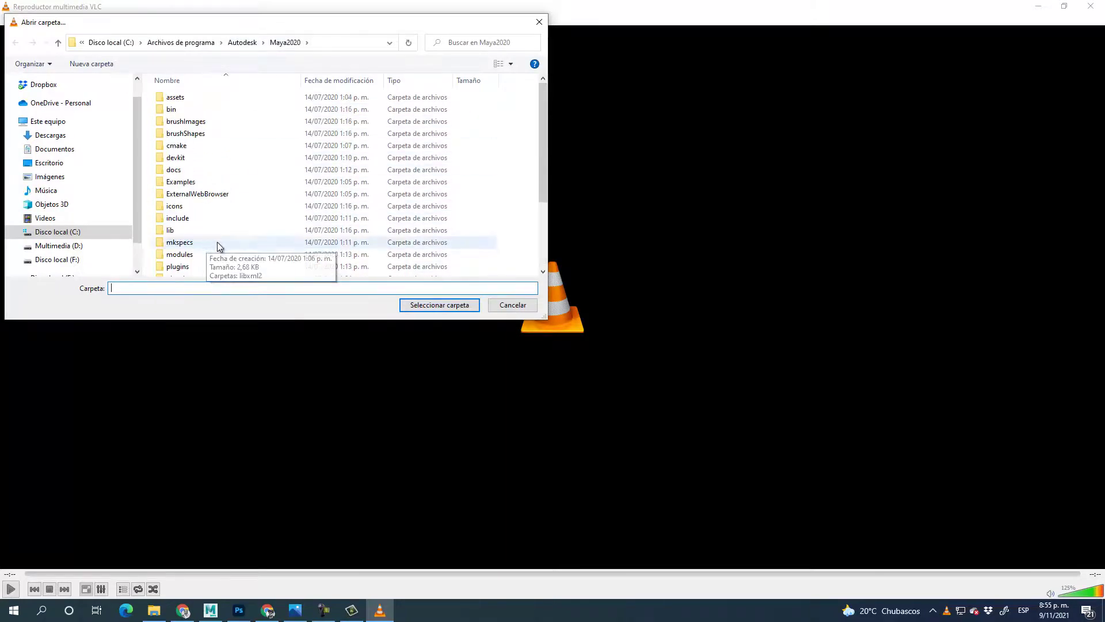
click(539, 22)
click(1091, 6)
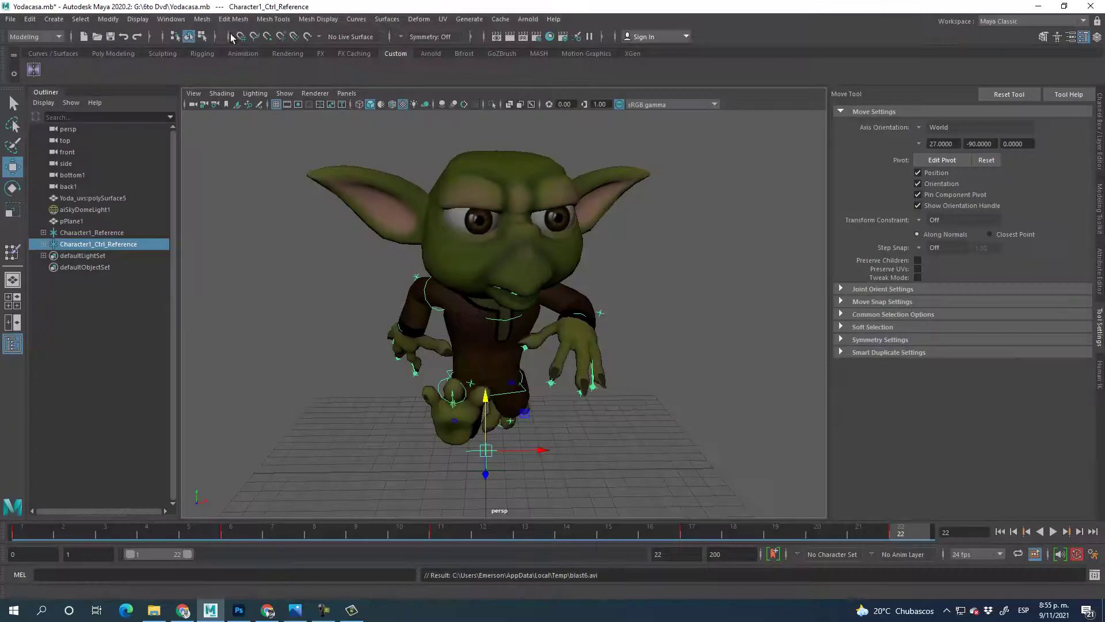
Step: Reopen the Playblast options in Maya, enable Save to file, and open the browser for the movie file location
right_click(385, 541)
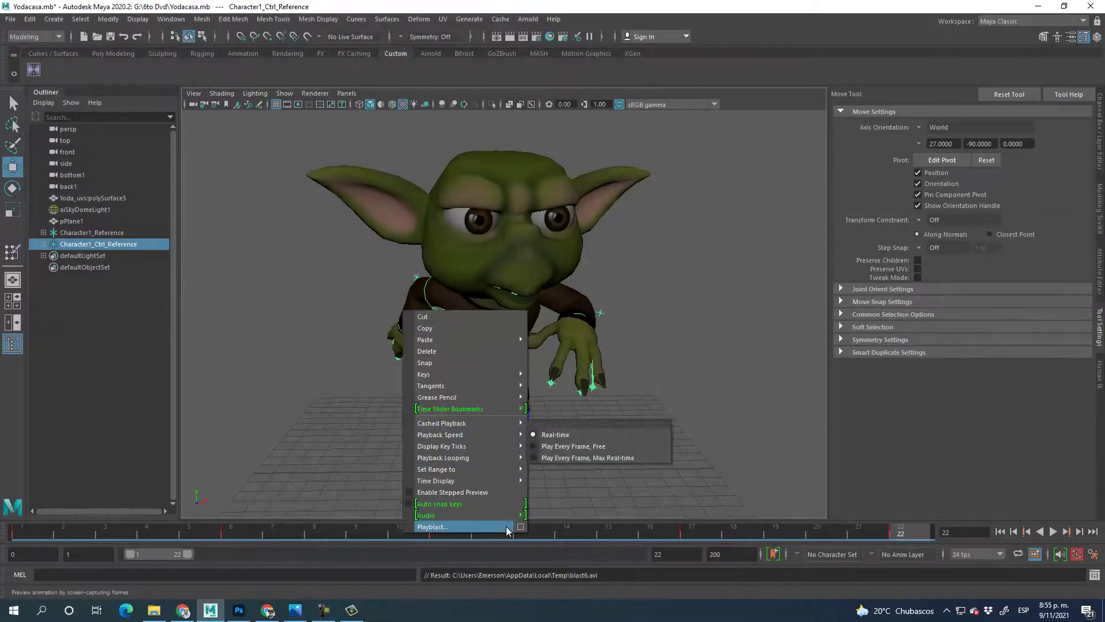
click(528, 530)
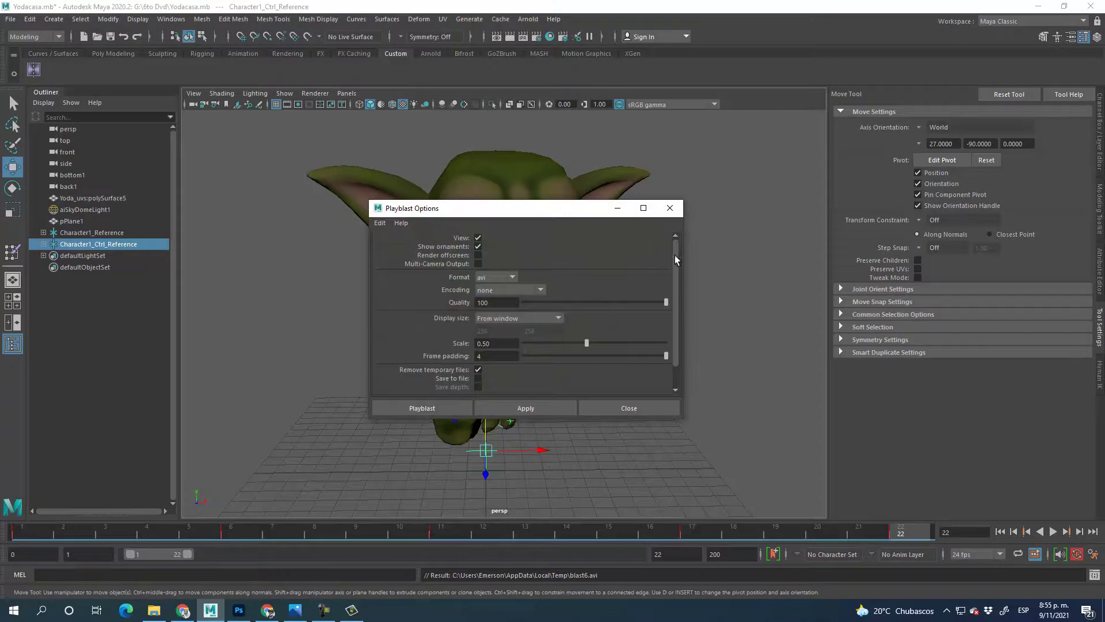
scroll(676, 264, down, 2)
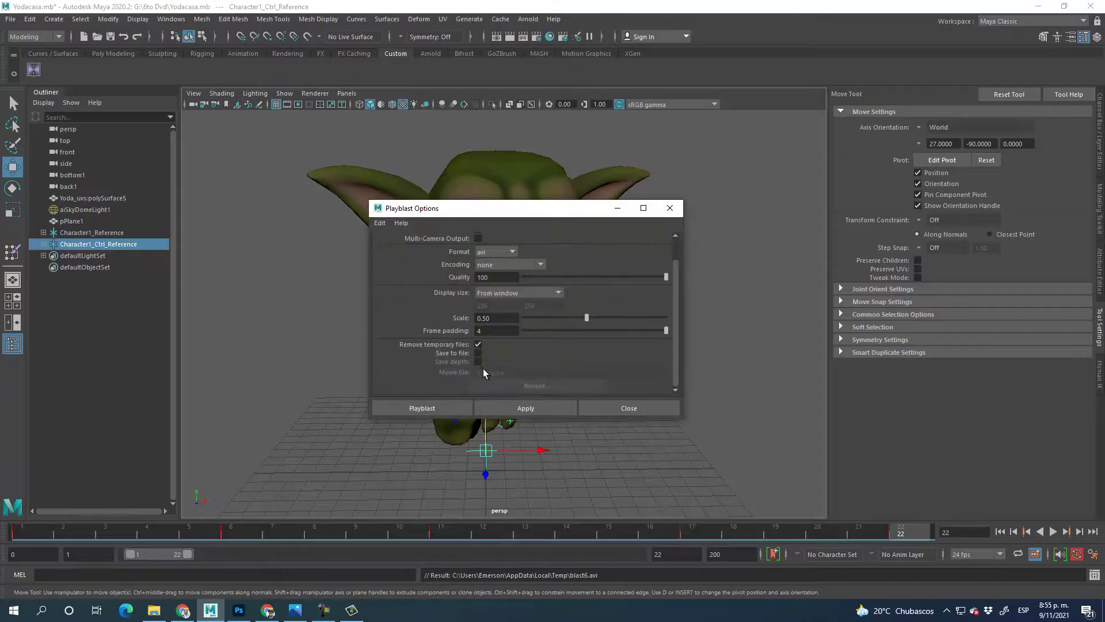
click(478, 353)
click(497, 384)
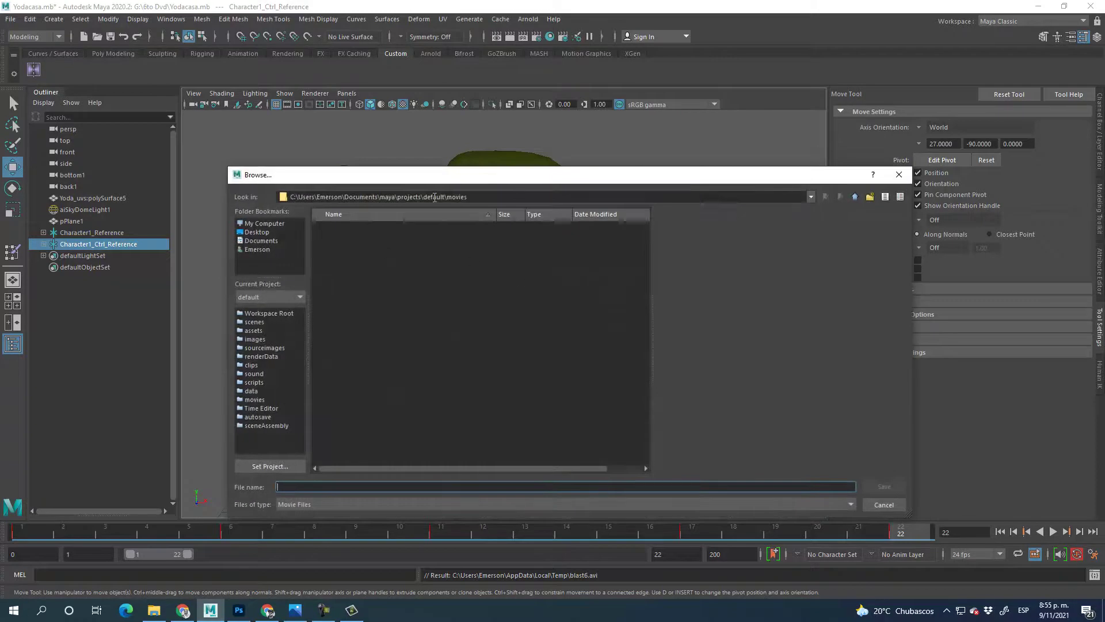
click(257, 233)
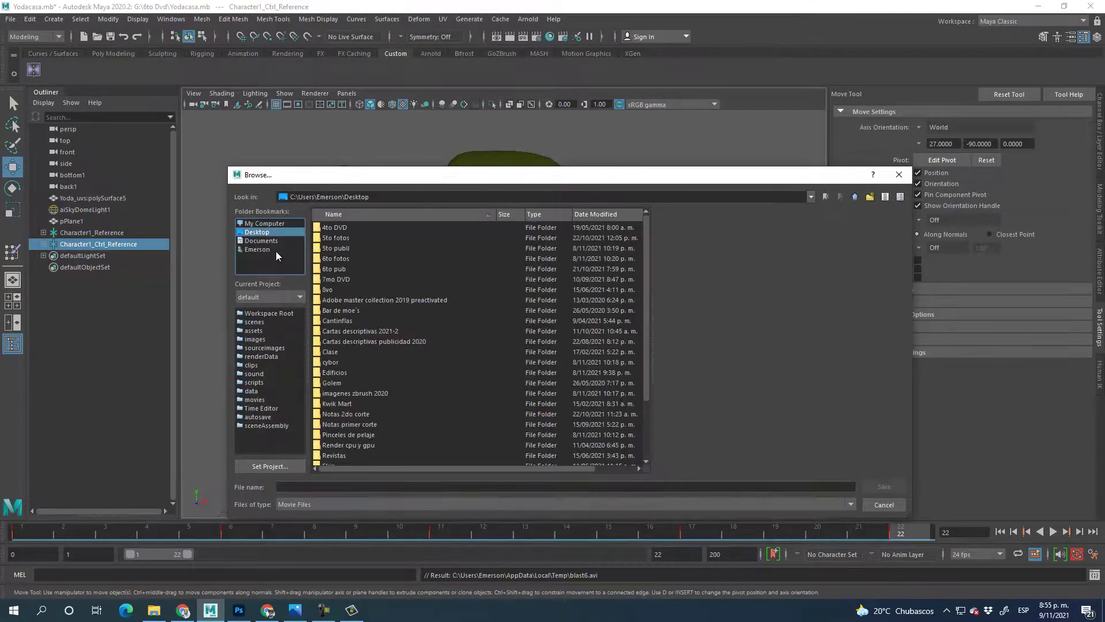
click(266, 224)
click(340, 248)
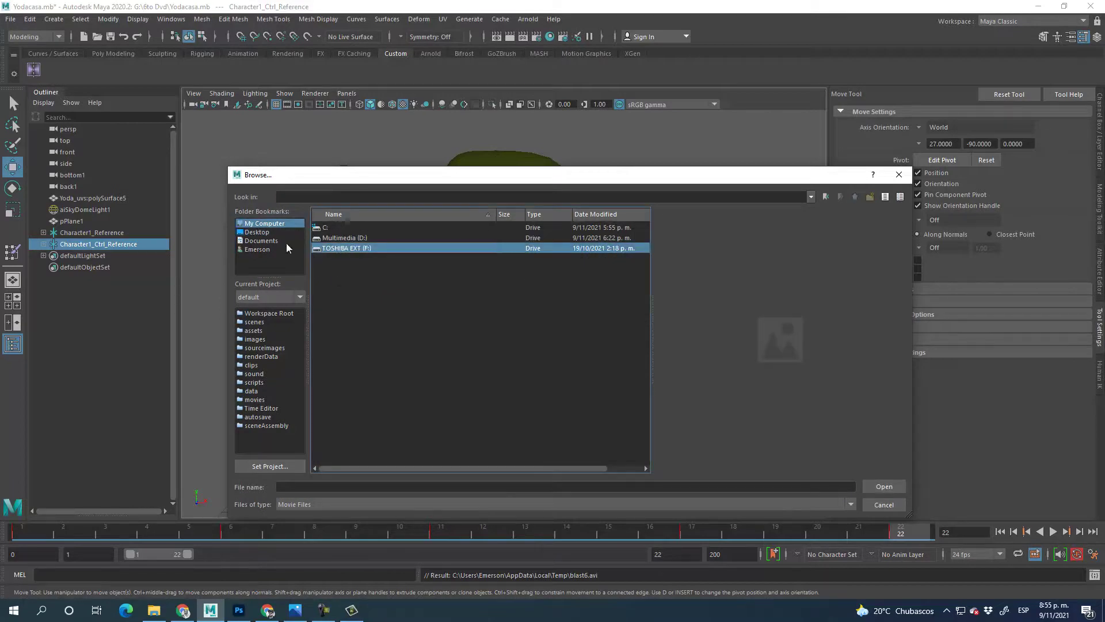
double_click(344, 237)
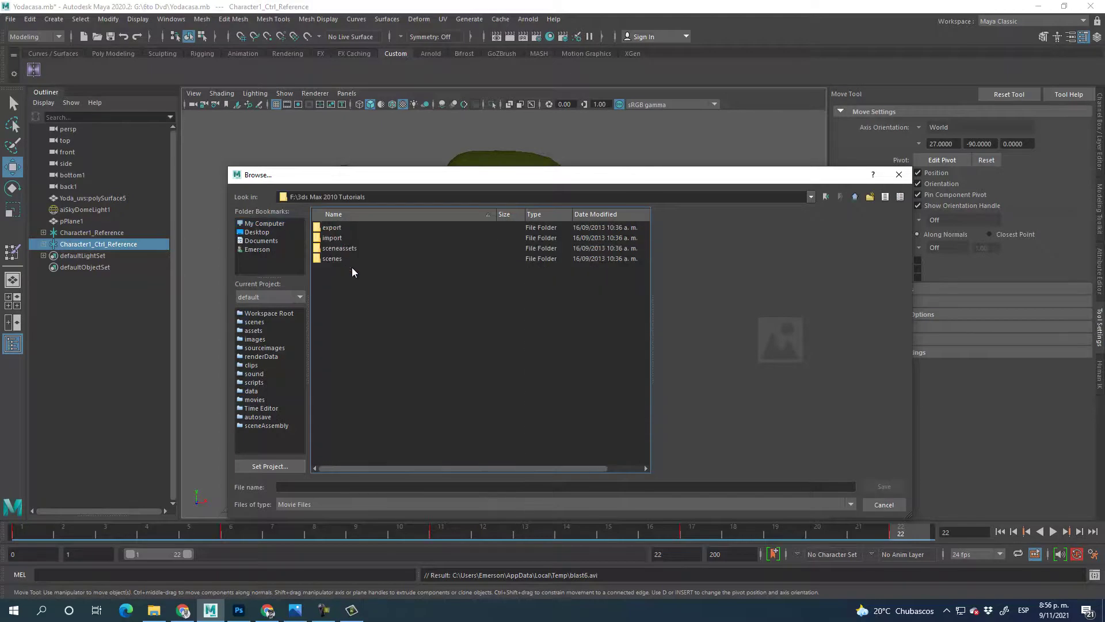
Step: Choose the Desktop as the movie file's folder and name it Animacion01
click(257, 232)
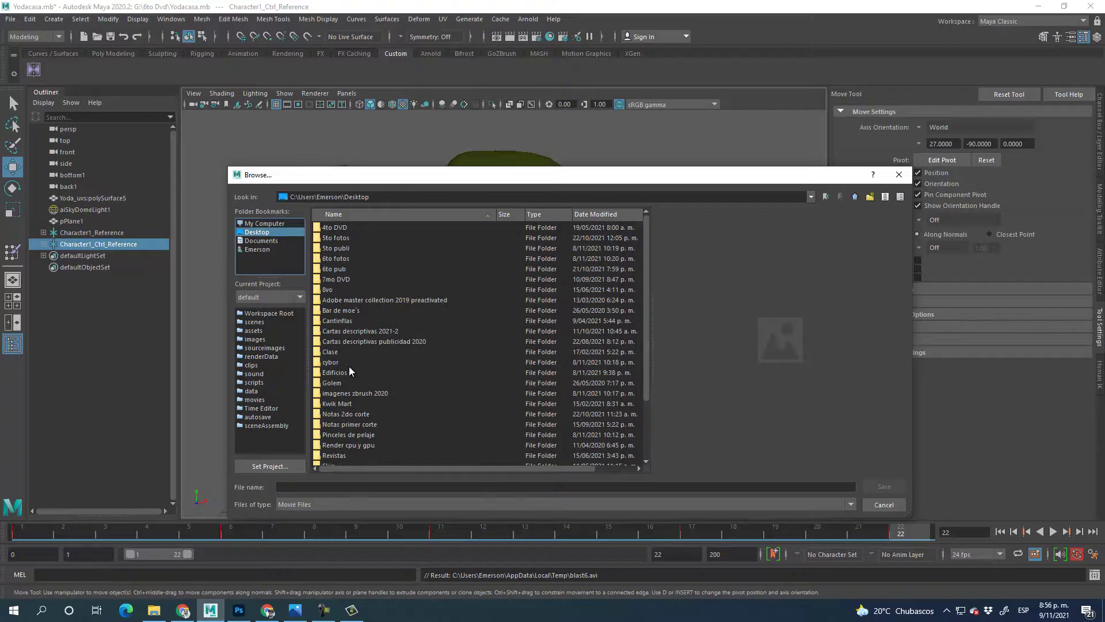
scroll(425, 374, down, 3)
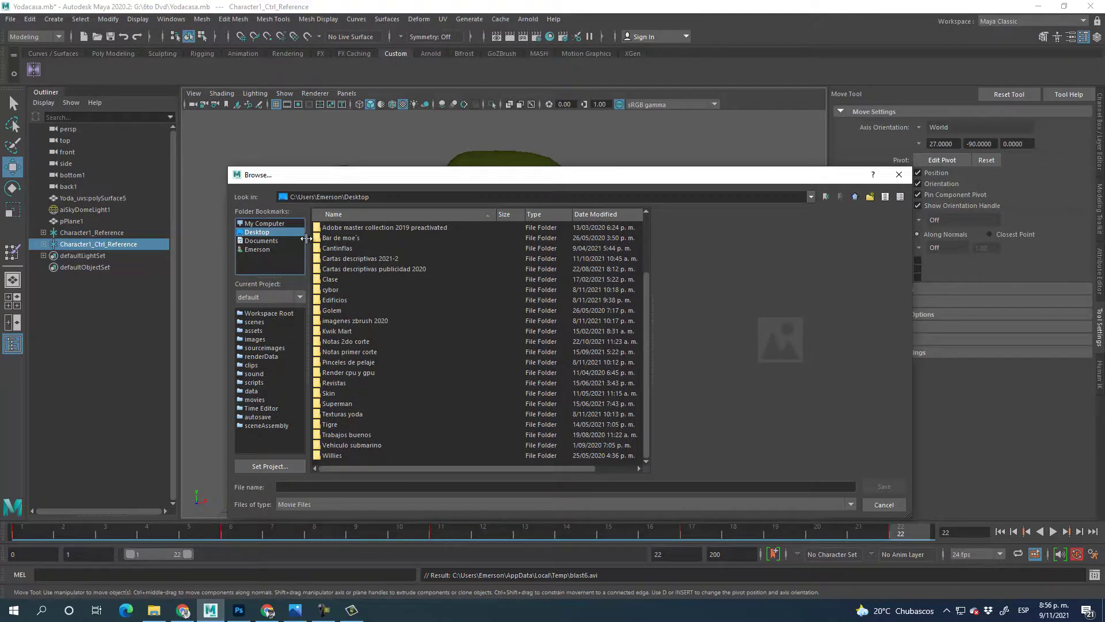
click(343, 490)
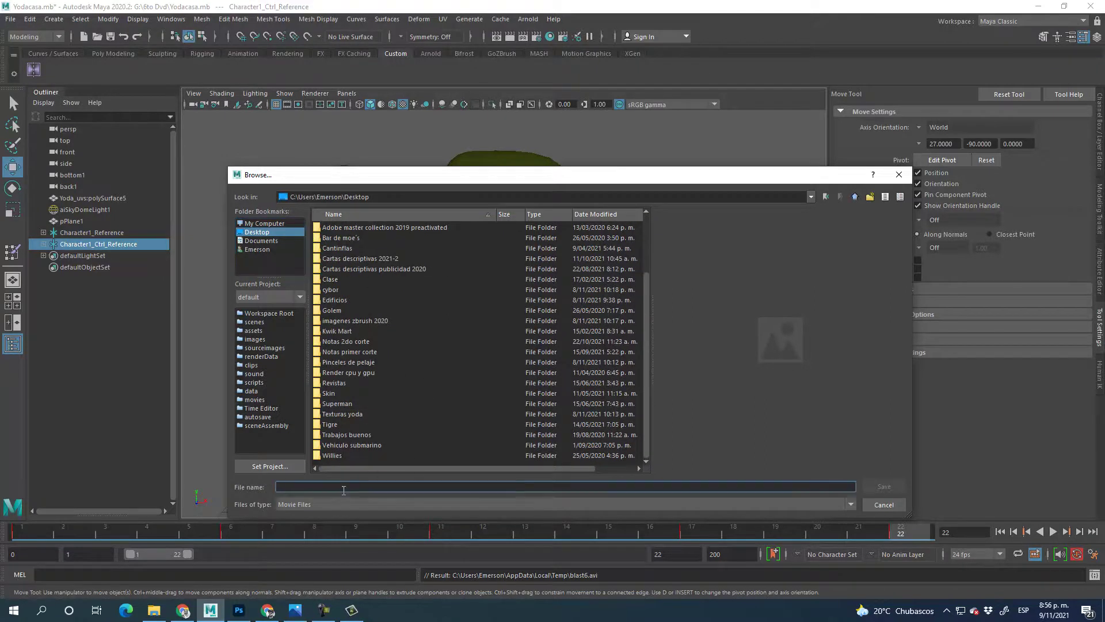
text(Animacion01)
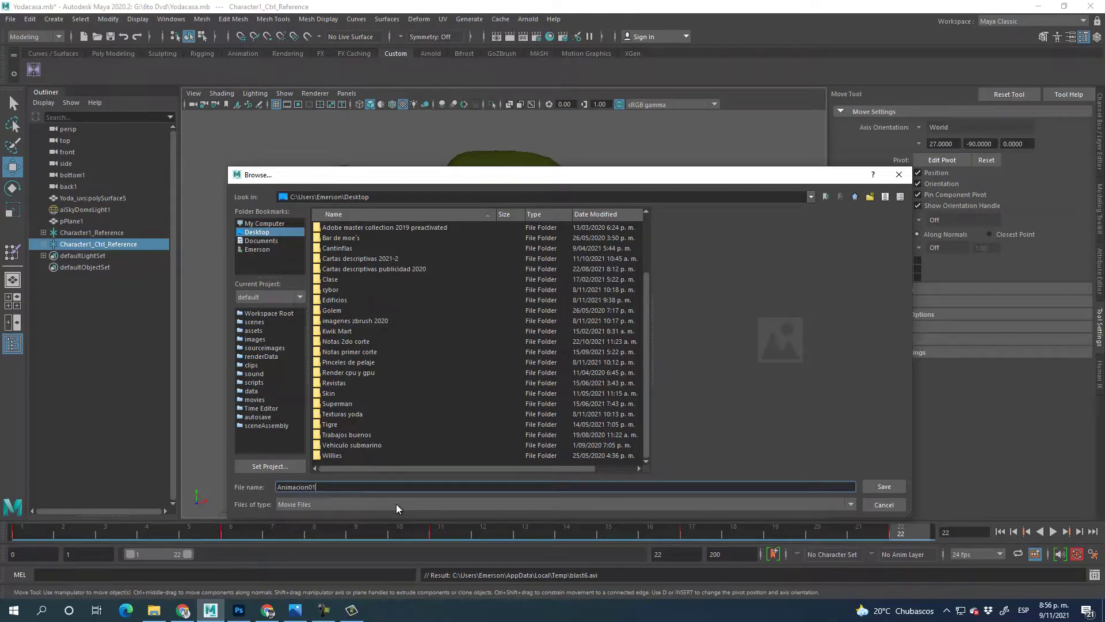
click(396, 503)
click(782, 330)
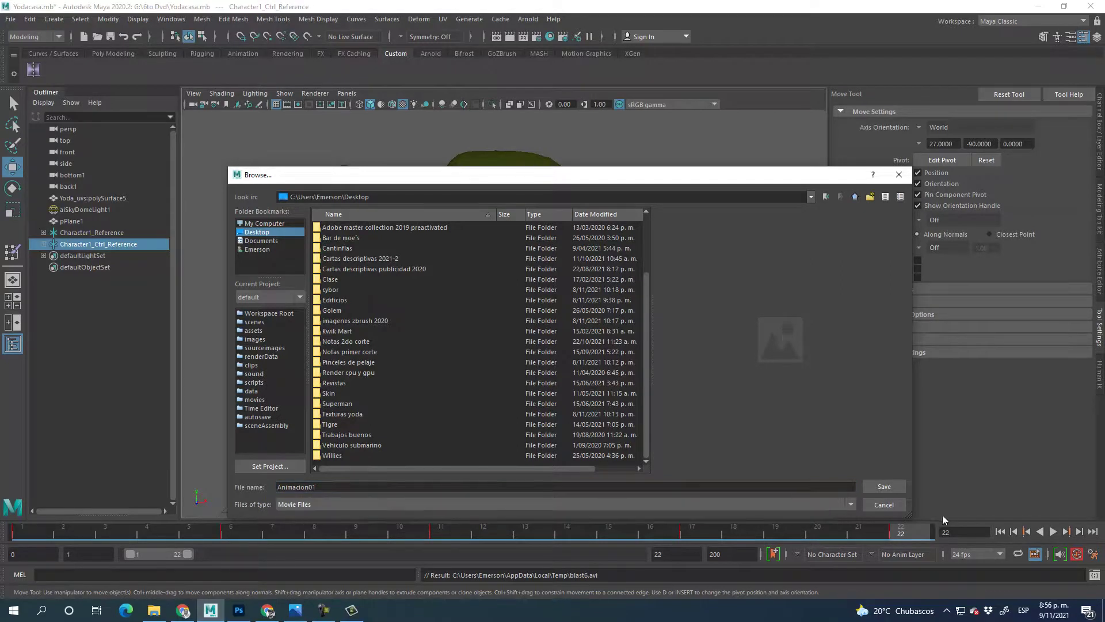
click(889, 484)
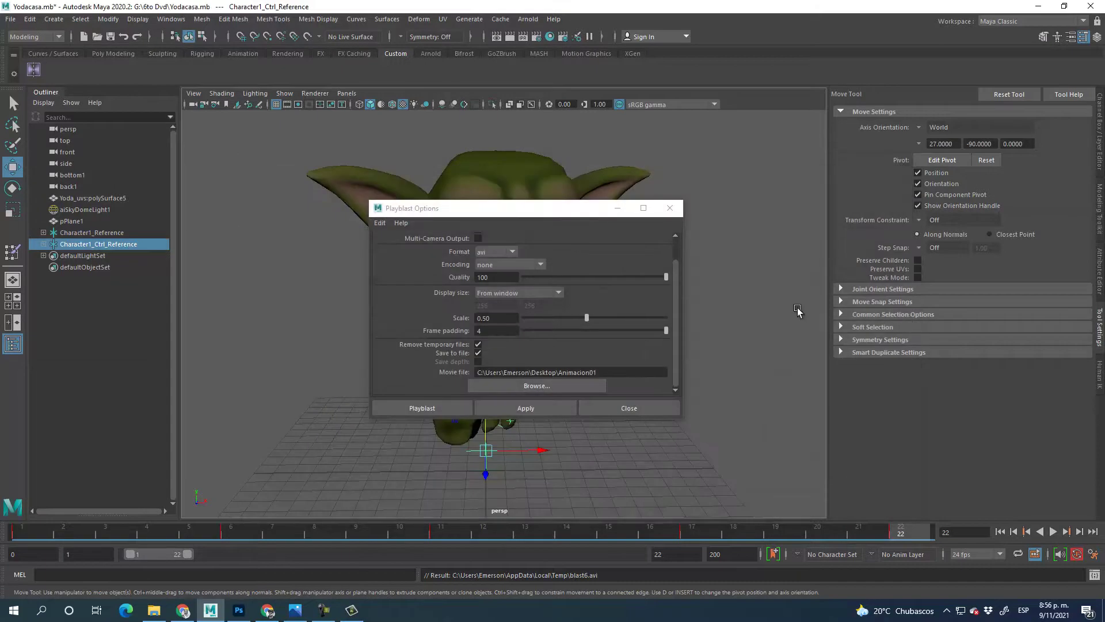
Step: Generate the playblast to file and play Animacion01.avi in VLC
click(426, 407)
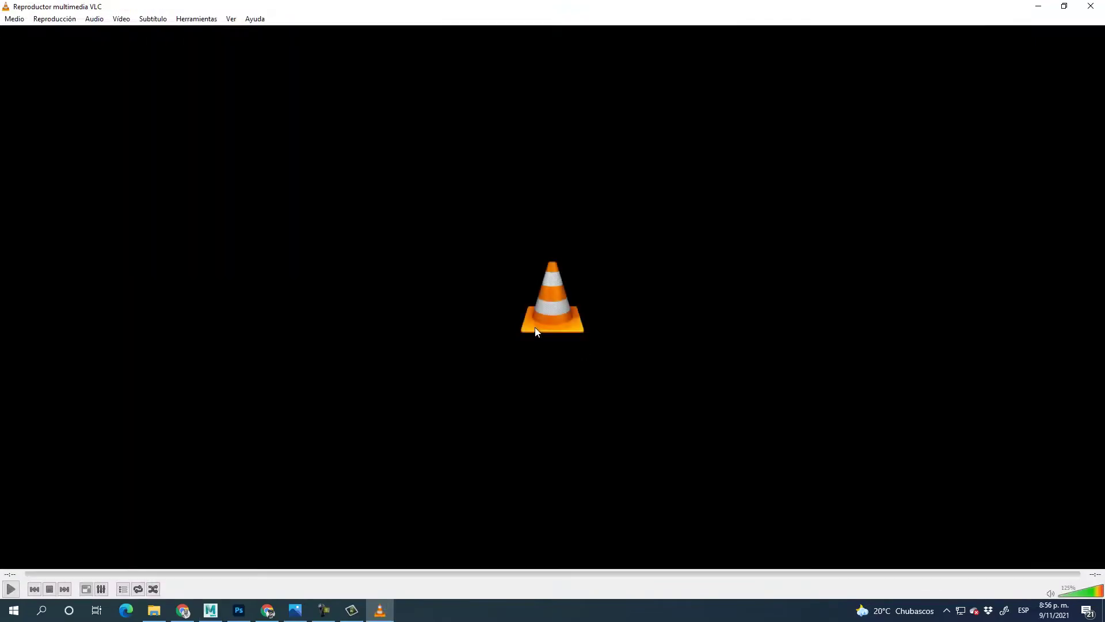
click(15, 19)
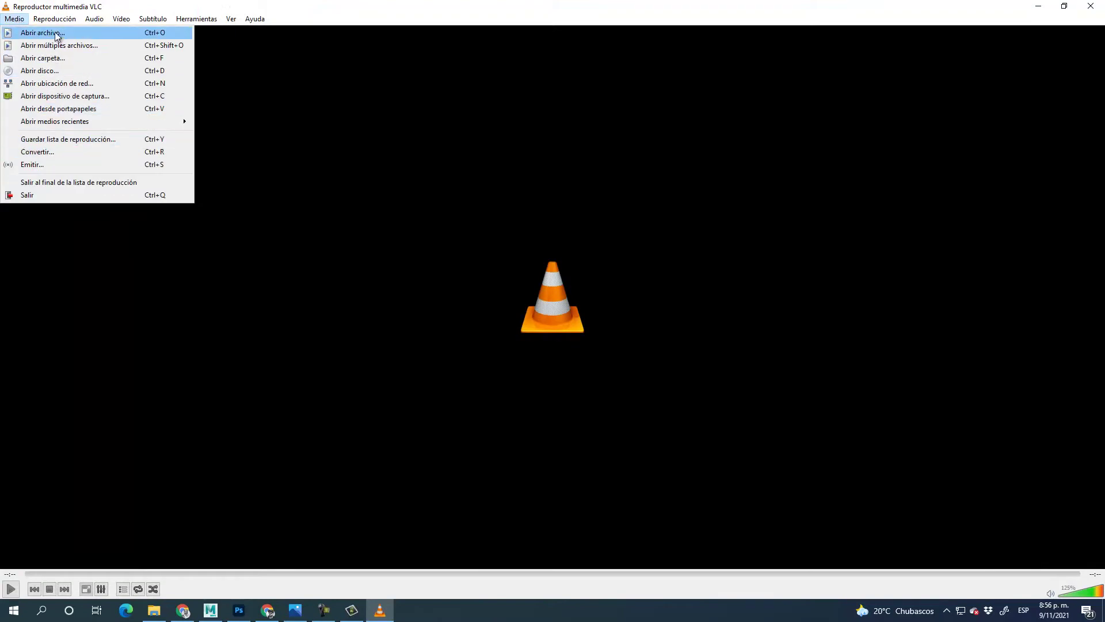
mouse_move(56, 16)
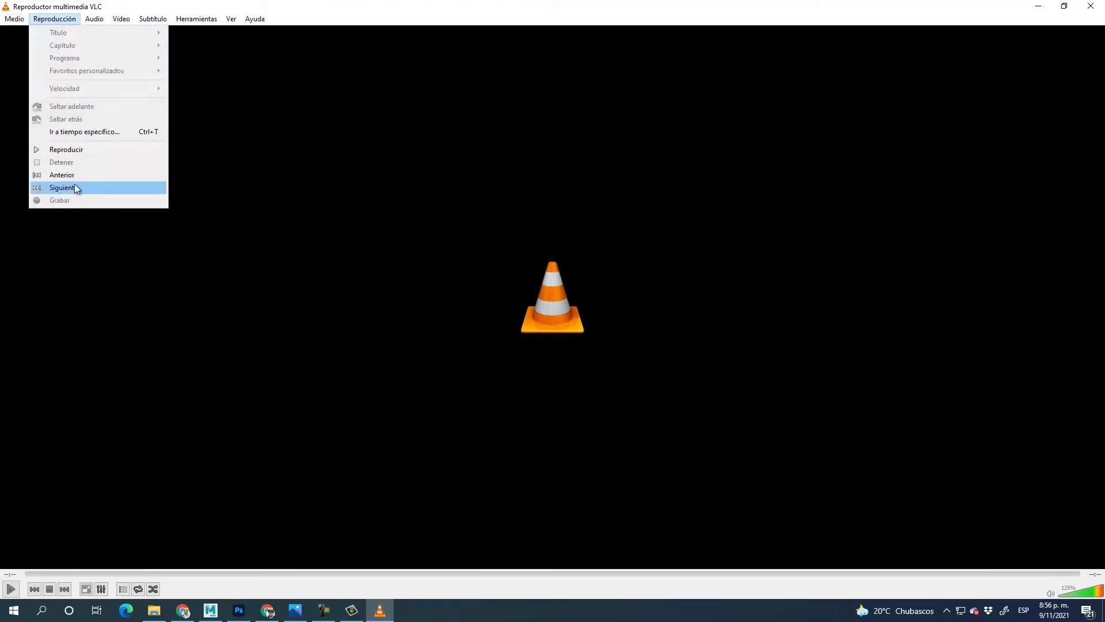
right_click(244, 165)
click(358, 3)
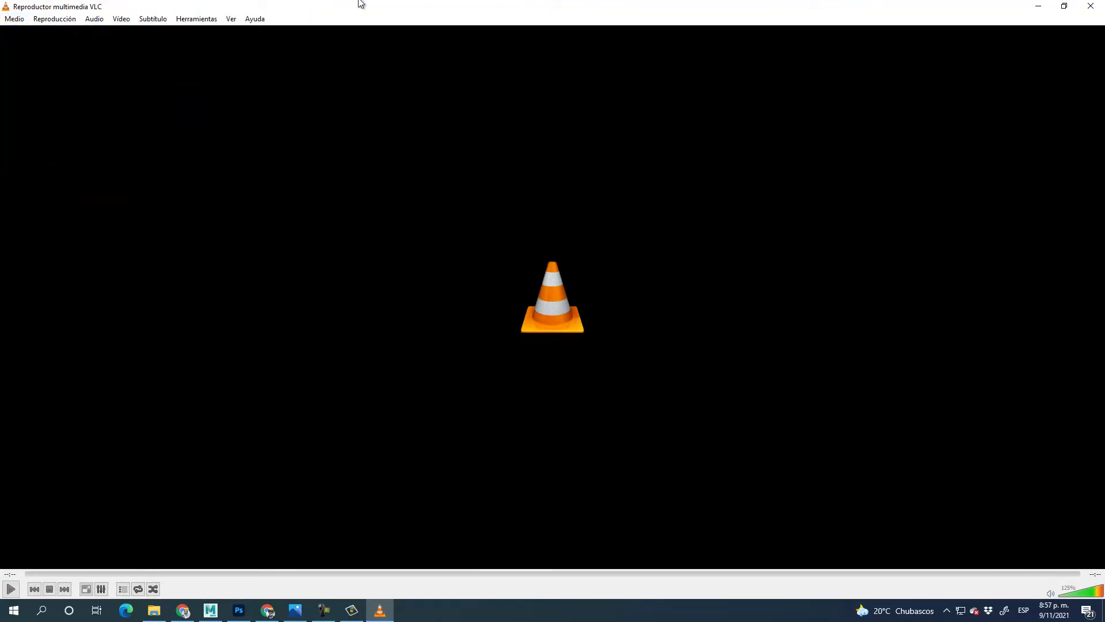
click(11, 590)
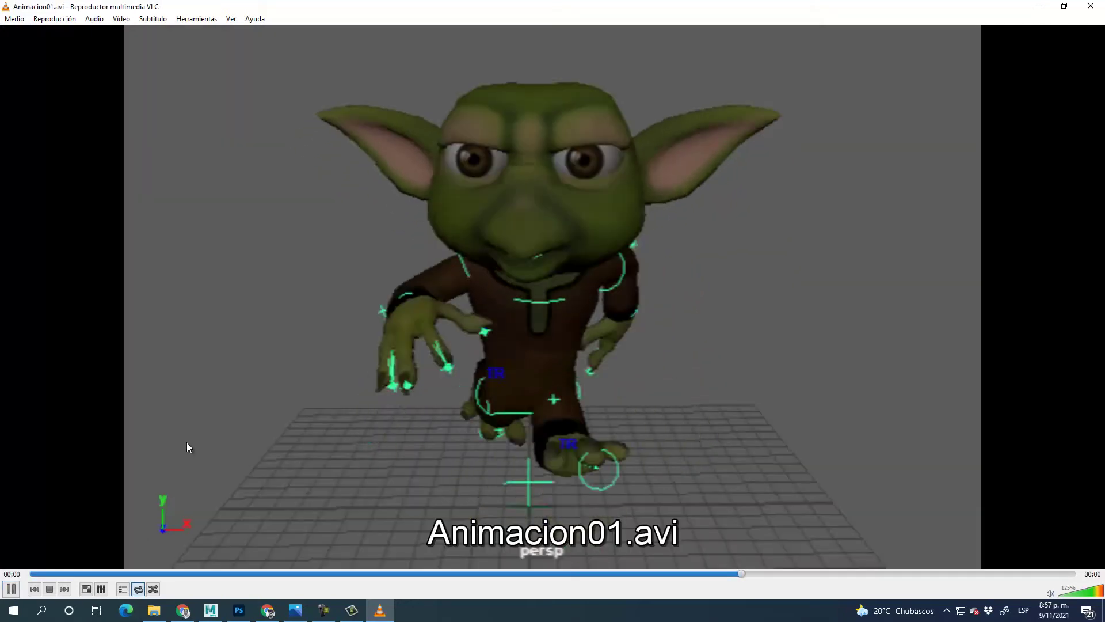